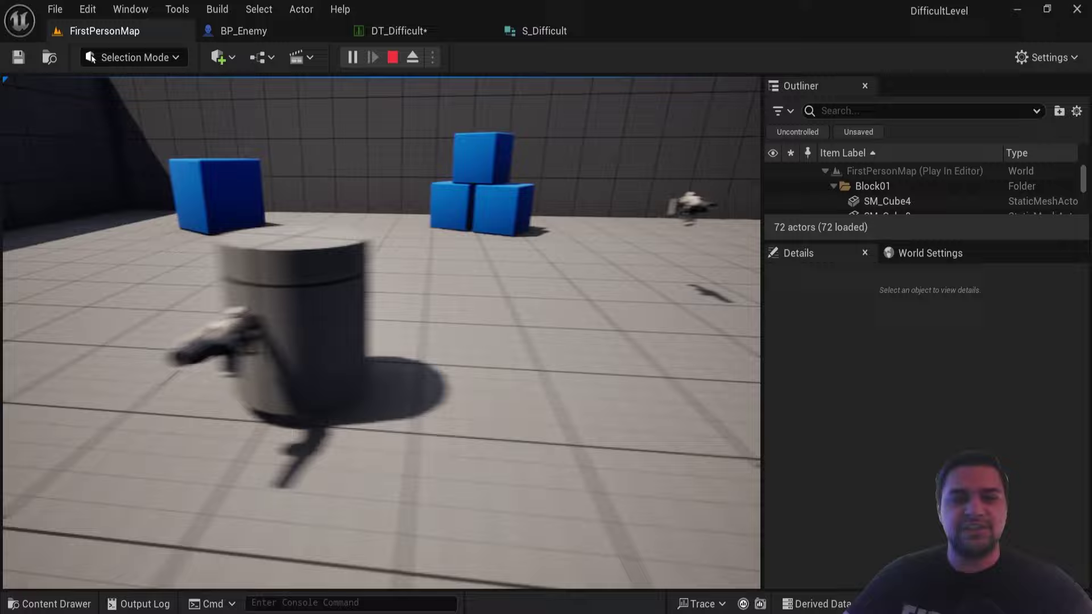
- Walk around the cylinder enemy, pick a difficulty from the in-game menu, then stop playing
{"action": "key", "text": "s"}
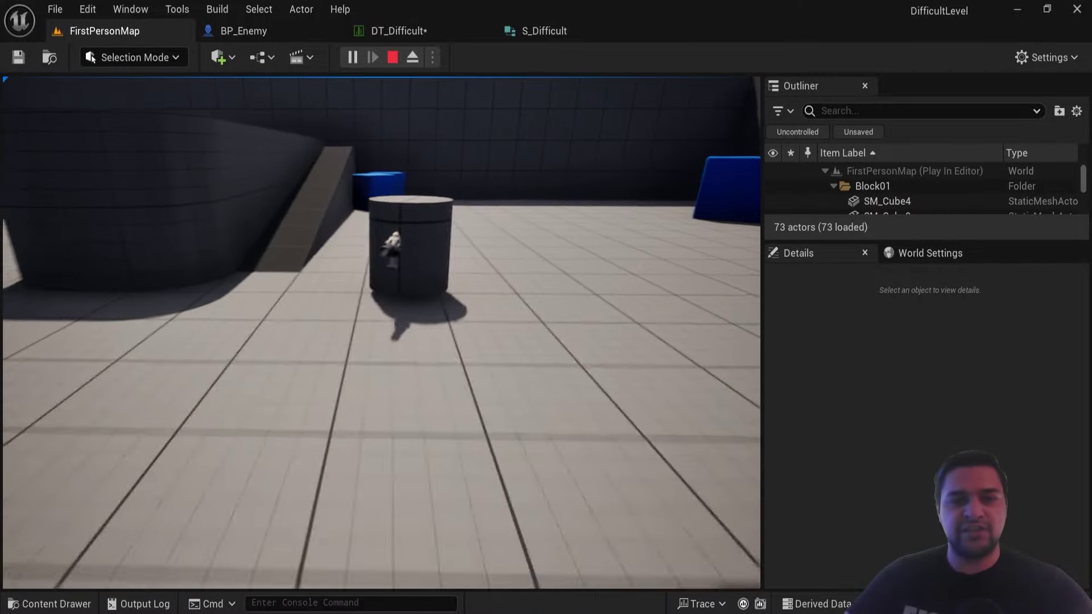
{"action": "key", "text": "w"}
{"action": "key", "text": "s"}
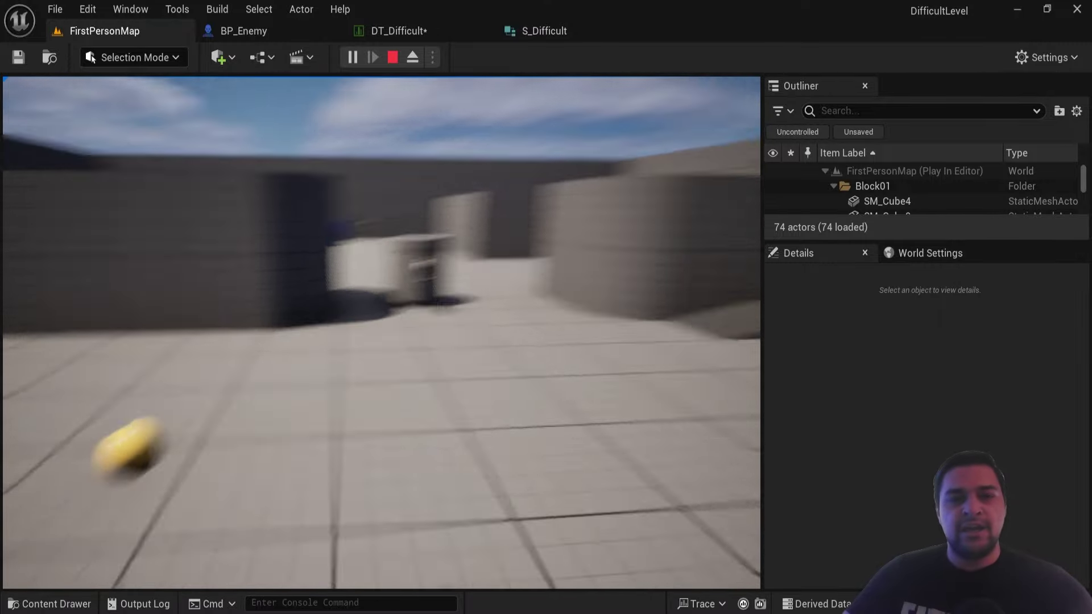
{"action": "key", "text": "w"}
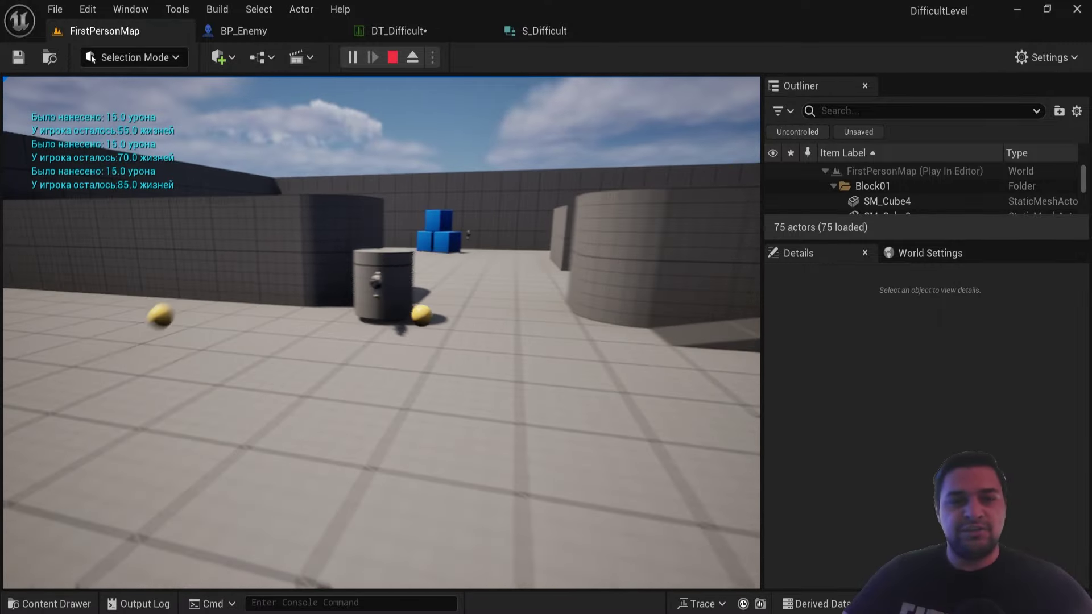
{"action": "key", "text": "d"}
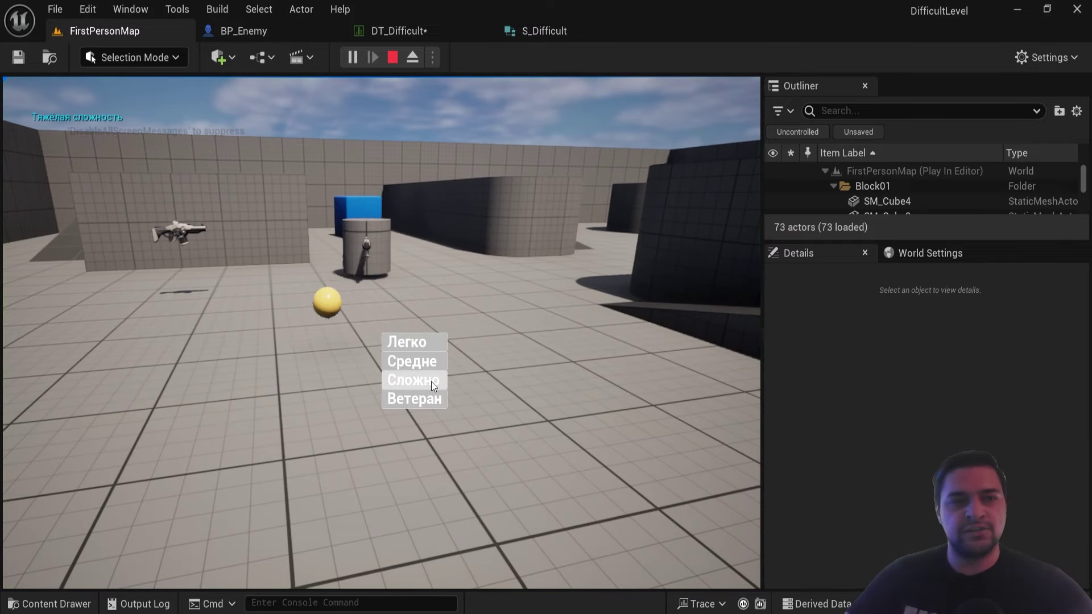
{"action": "left_click", "coordinate": [161, 213]}
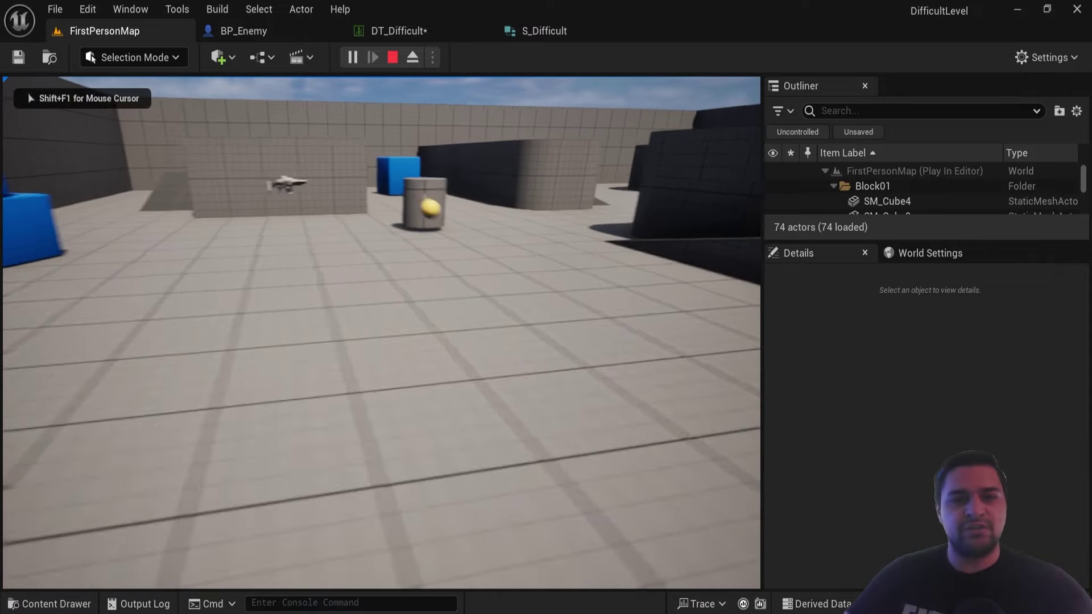
{"action": "key", "text": "w"}
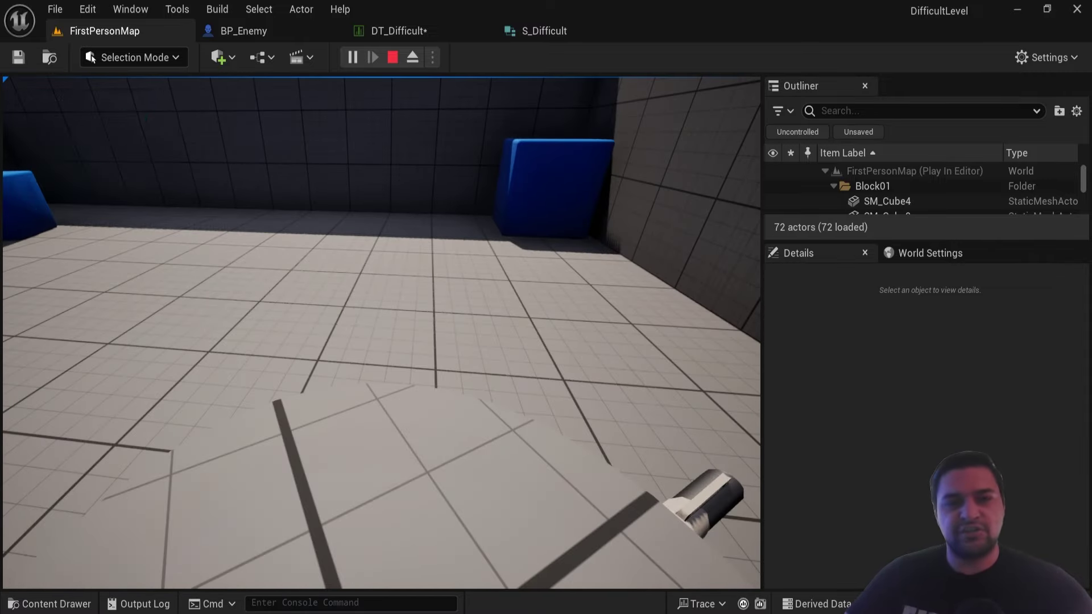
{"action": "key", "text": "Escape"}
- Start a new play session, choose the Ветеран difficulty, walk toward the enemy, and stop
{"action": "left_click", "coordinate": [353, 57]}
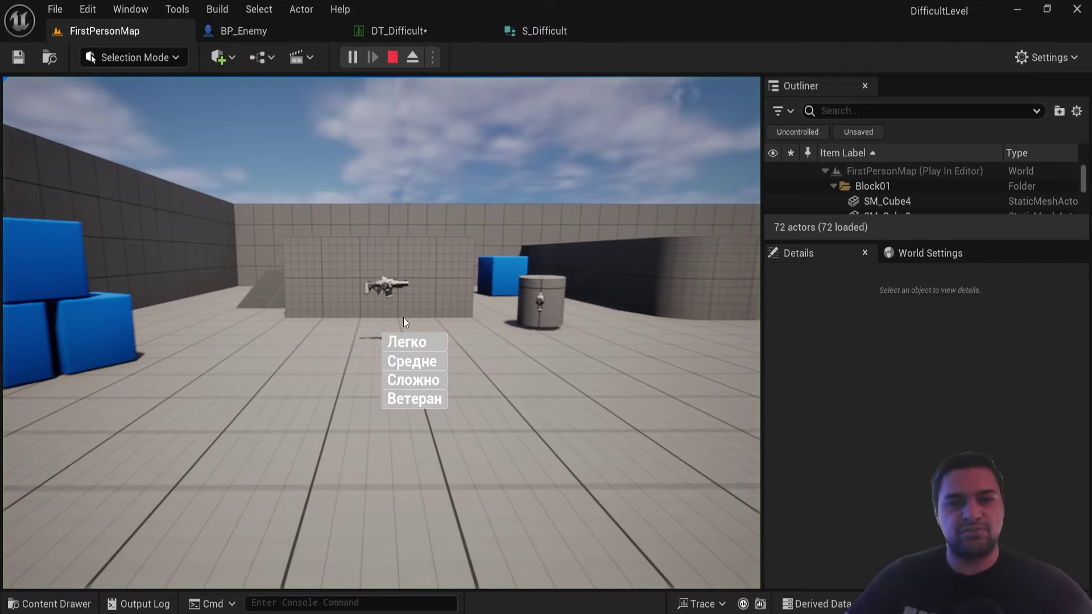
{"action": "left_click", "coordinate": [417, 402]}
{"action": "key", "text": "w"}
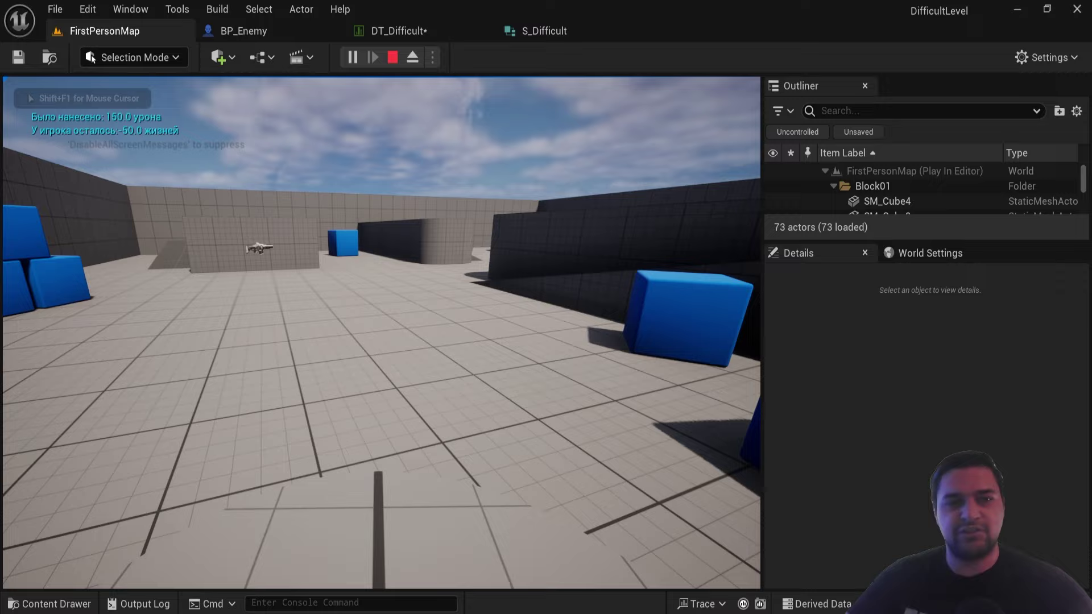
{"action": "key", "text": "Escape"}
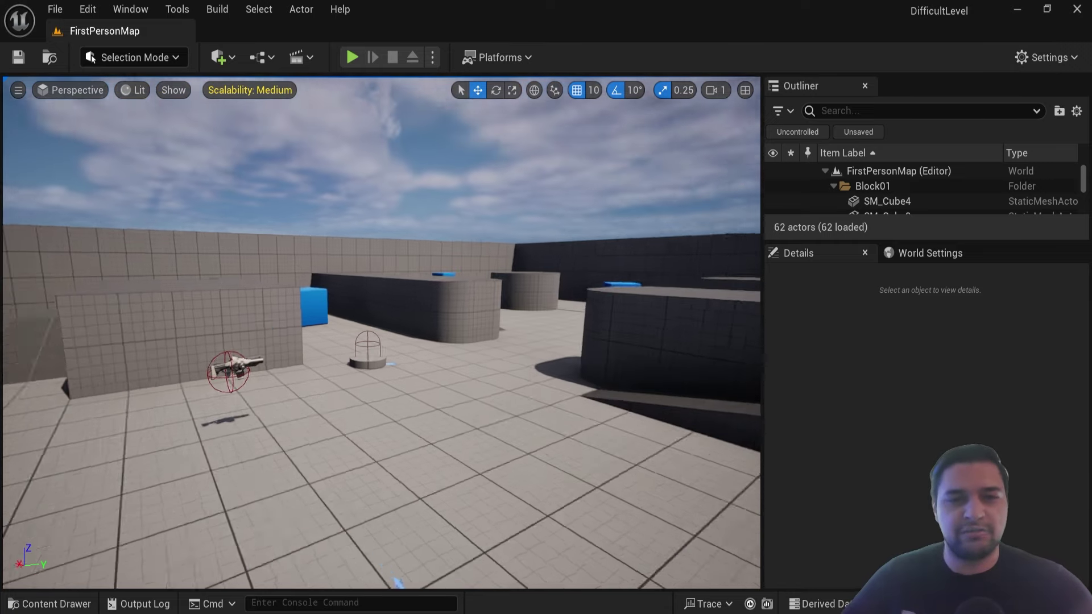
- Nudge the editor camera forward and bring up the content drawer showing the Difficult folder
{"action": "left_click_drag", "start_coordinate": [472, 231], "coordinate": [478, 210]}
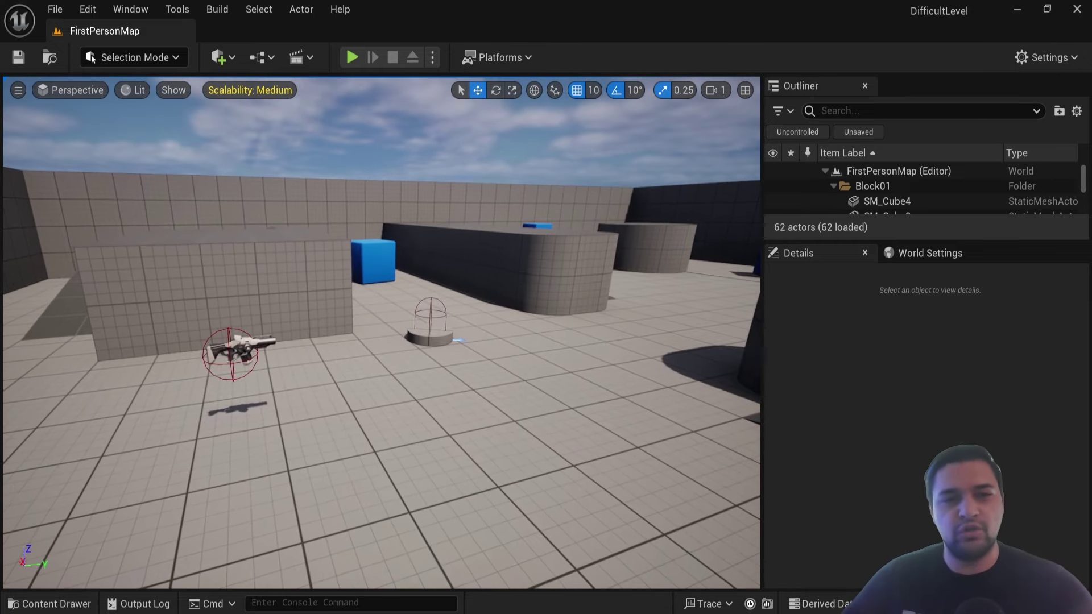
{"action": "key", "text": "ctrl+space"}
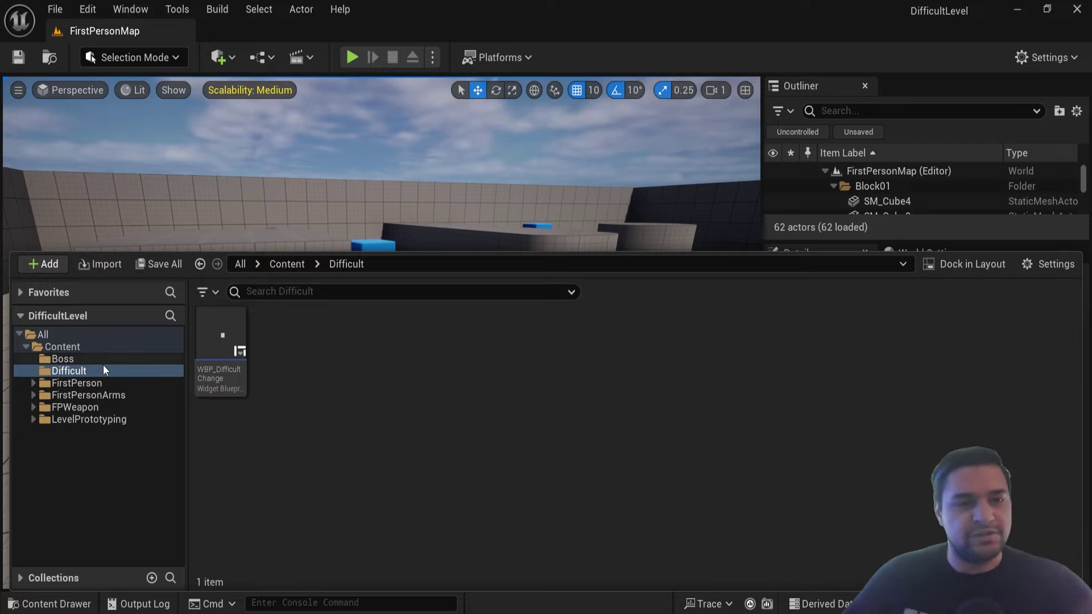
- Open BP_Enemy from the Boss folder, view its Viewport, then return to its Event Graph
{"action": "left_click", "coordinate": [87, 360]}
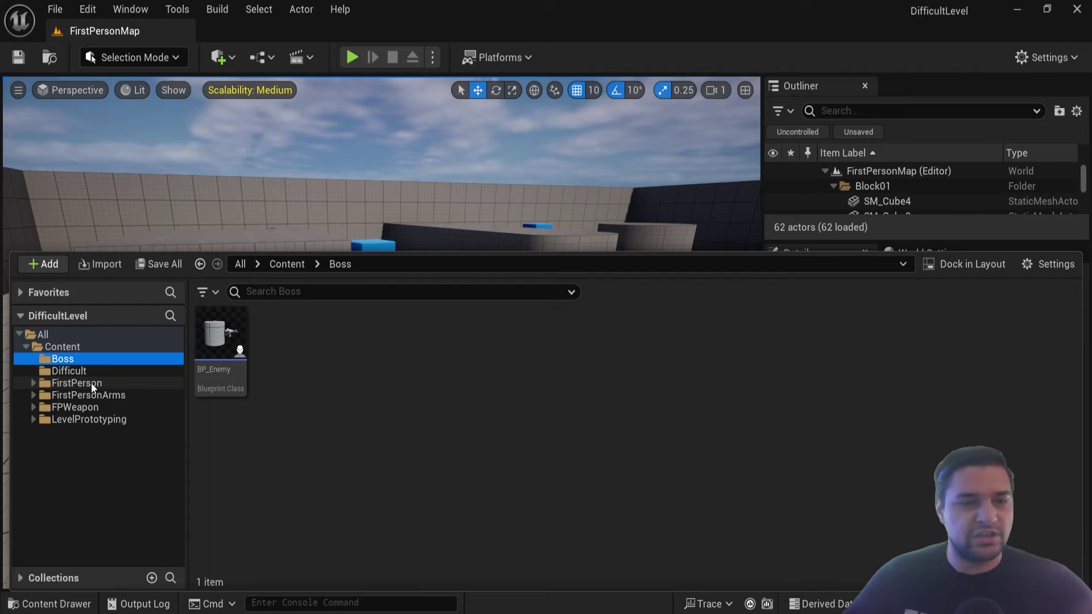
{"action": "double_click", "coordinate": [215, 349]}
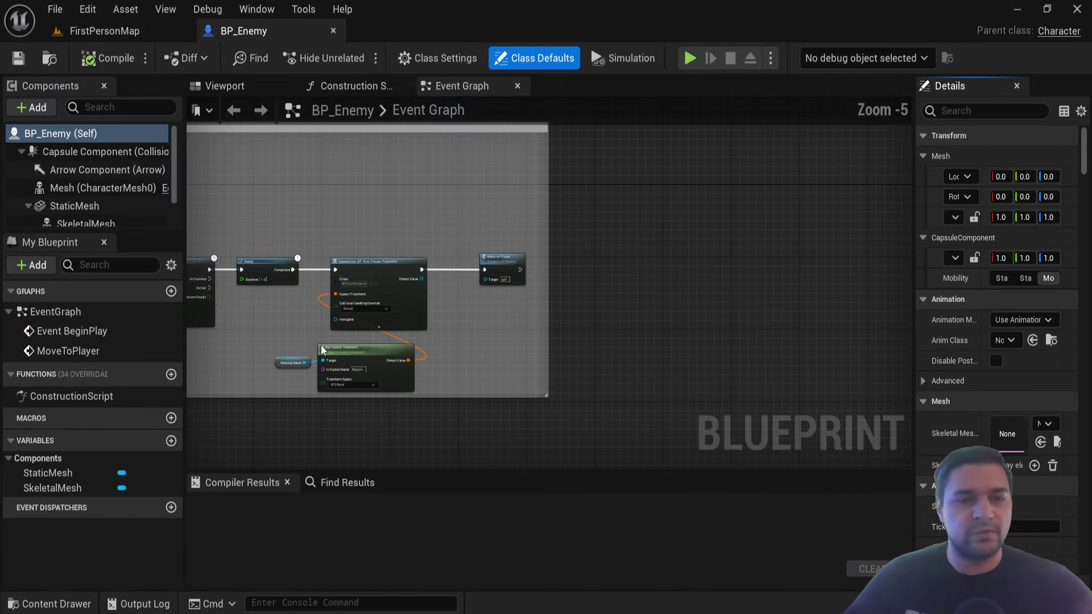
{"action": "left_click", "coordinate": [248, 94]}
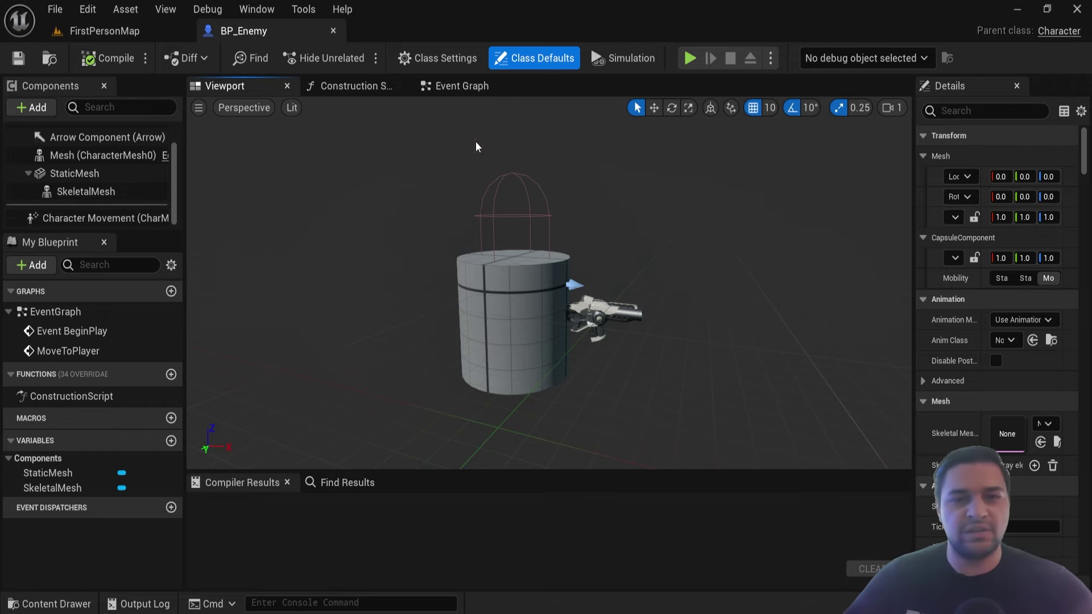
{"action": "left_click", "coordinate": [462, 86]}
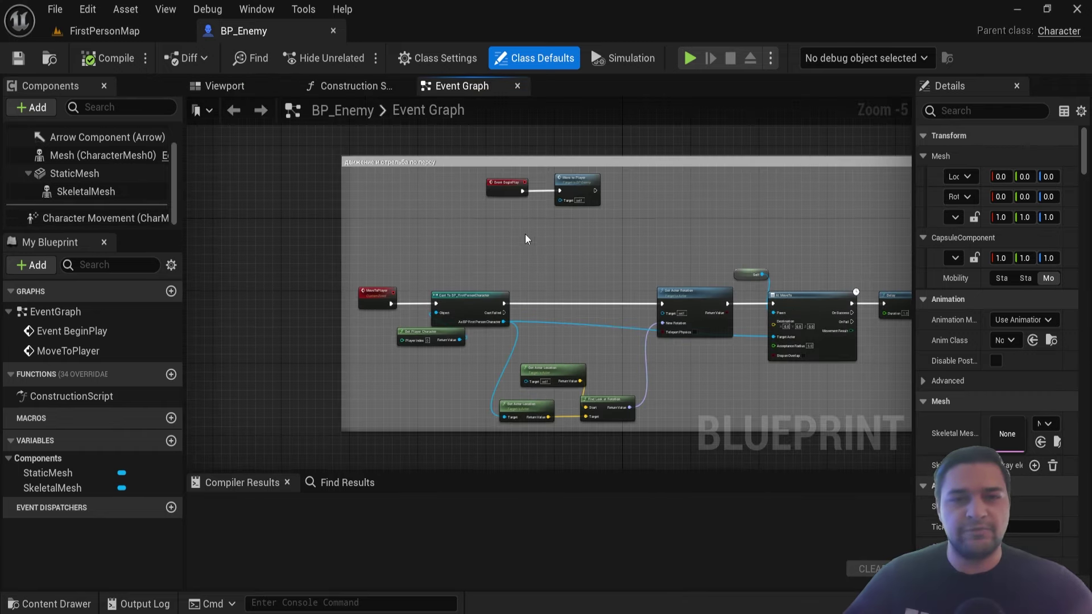
- Pan across the Set Actor Rotation, AI MoveTo, Delay and SpawnActor nodes, selecting SpawnActor and Get Socket Transform
{"action": "scroll", "coordinate": [471, 172], "scroll_direction": "up", "scroll_amount": 2}
{"action": "scroll", "coordinate": [434, 318], "scroll_direction": "up", "scroll_amount": 1}
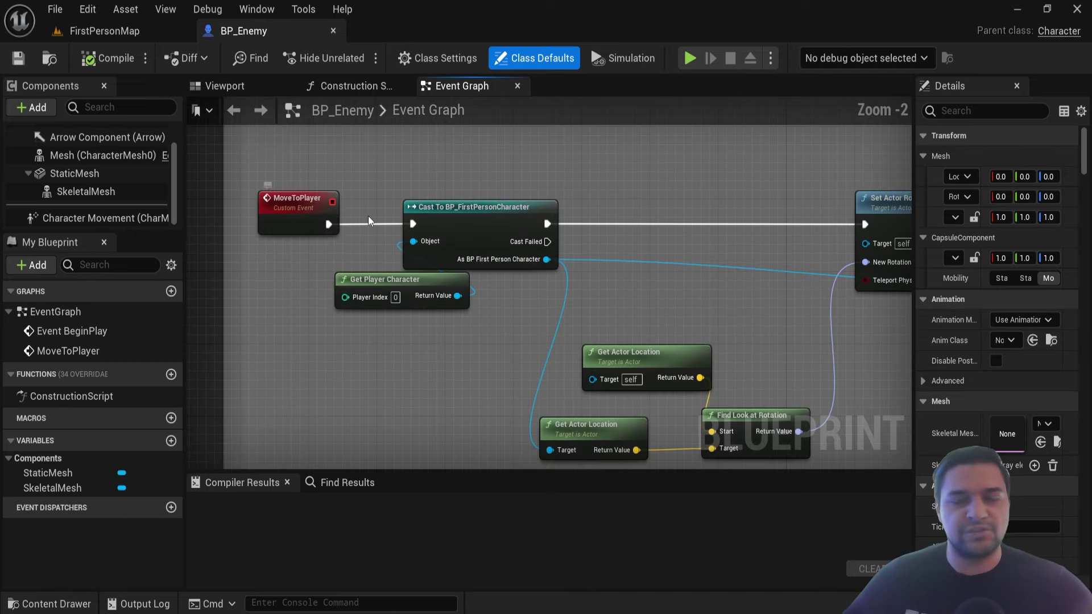
{"action": "right_click_drag", "start_coordinate": [431, 305], "coordinate": [288, 309]}
{"action": "mouse_move", "coordinate": [887, 352]}
{"action": "right_mouse_down"}
{"action": "mouse_move", "coordinate": [583, 377]}
{"action": "mouse_move", "coordinate": [509, 371]}
{"action": "mouse_move", "coordinate": [729, 317]}
{"action": "mouse_move", "coordinate": [588, 361]}
{"action": "mouse_move", "coordinate": [336, 390]}
{"action": "right_mouse_up"}
{"action": "mouse_move", "coordinate": [693, 337]}
{"action": "right_mouse_down"}
{"action": "mouse_move", "coordinate": [585, 296]}
{"action": "mouse_move", "coordinate": [553, 305]}
{"action": "mouse_move", "coordinate": [349, 288]}
{"action": "right_mouse_up"}
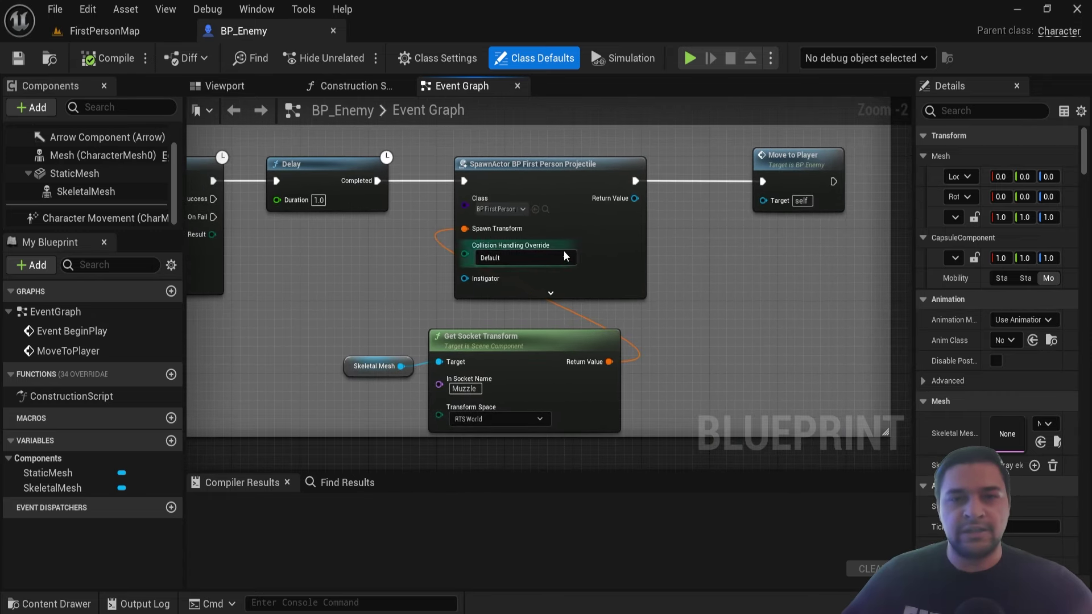
{"action": "scroll", "coordinate": [566, 256], "scroll_direction": "down", "scroll_amount": 1}
{"action": "mouse_move", "coordinate": [654, 154]}
{"action": "left_mouse_down"}
{"action": "mouse_move", "coordinate": [443, 397]}
{"action": "mouse_move", "coordinate": [478, 349]}
{"action": "left_mouse_up"}
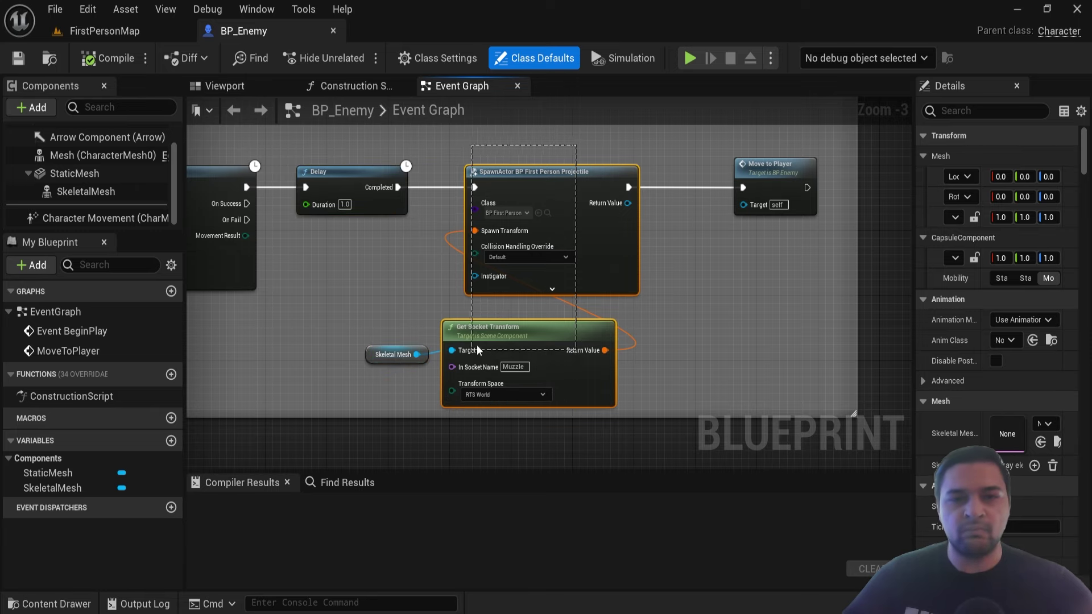
- Select the Move to Player node, review Event BeginPlay through AI MoveTo, and reopen the content drawer
{"action": "scroll", "coordinate": [578, 342], "scroll_direction": "down", "scroll_amount": 1}
{"action": "left_click", "coordinate": [573, 256]}
{"action": "scroll", "coordinate": [630, 302], "scroll_direction": "down", "scroll_amount": 1}
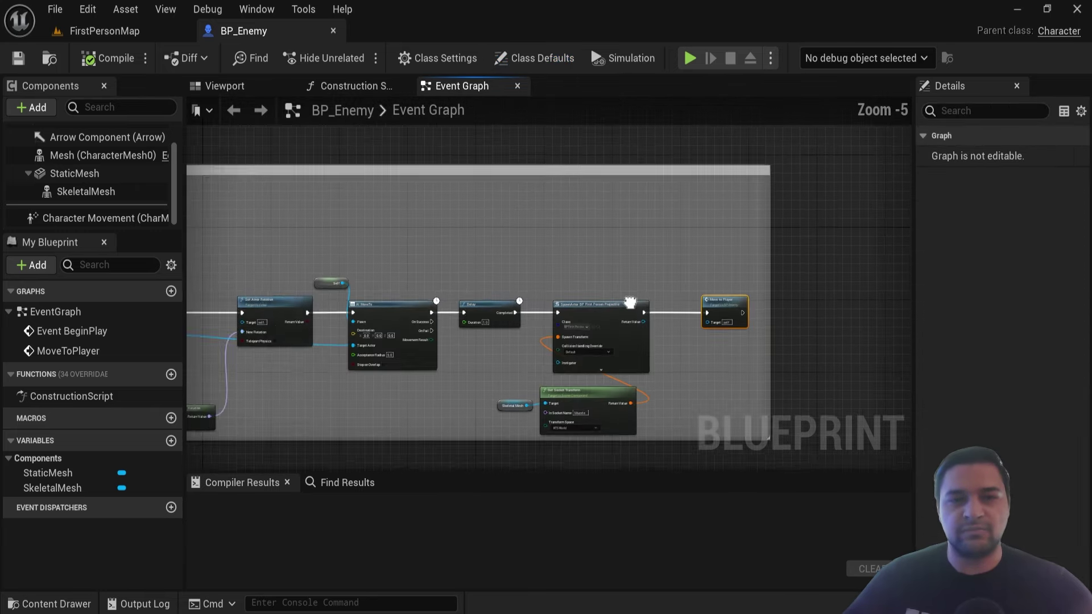
{"action": "scroll", "coordinate": [630, 302], "scroll_direction": "down", "scroll_amount": 1}
{"action": "scroll", "coordinate": [570, 393], "scroll_direction": "up", "scroll_amount": 7}
{"action": "scroll", "coordinate": [509, 292], "scroll_direction": "down", "scroll_amount": 2}
{"action": "mouse_move", "coordinate": [553, 292]}
{"action": "right_mouse_down"}
{"action": "mouse_move", "coordinate": [703, 301]}
{"action": "mouse_move", "coordinate": [347, 173]}
{"action": "right_mouse_up"}
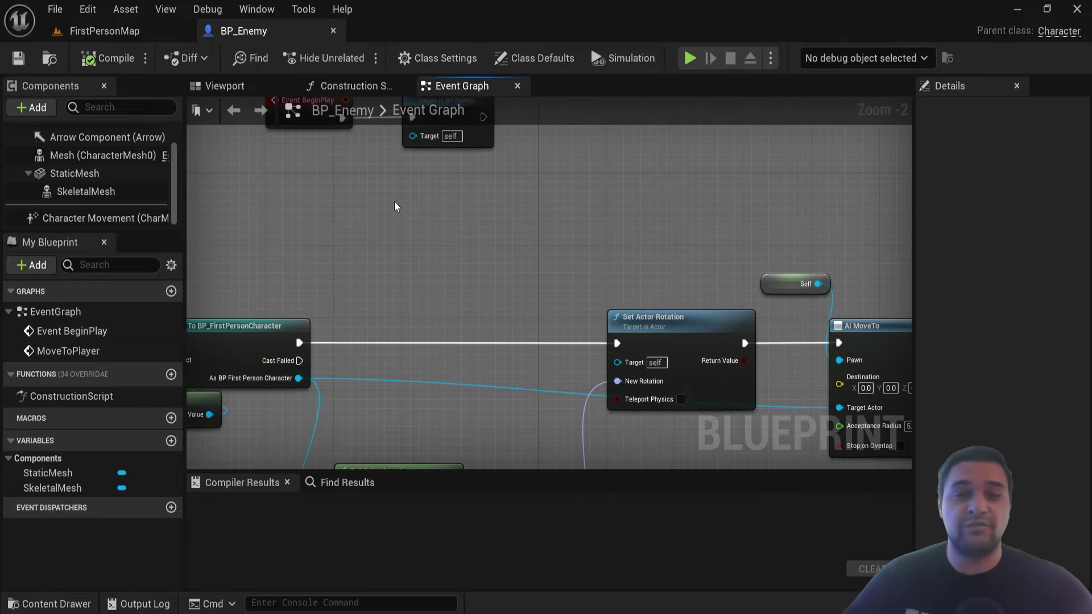
{"action": "scroll", "coordinate": [397, 206], "scroll_direction": "down", "scroll_amount": 2}
{"action": "mouse_move", "coordinate": [397, 206]}
{"action": "right_mouse_down"}
{"action": "mouse_move", "coordinate": [356, 229]}
{"action": "mouse_move", "coordinate": [420, 215]}
{"action": "right_mouse_up"}
{"action": "scroll", "coordinate": [339, 195], "scroll_direction": "down", "scroll_amount": 1}
{"action": "scroll", "coordinate": [432, 222], "scroll_direction": "up", "scroll_amount": 1}
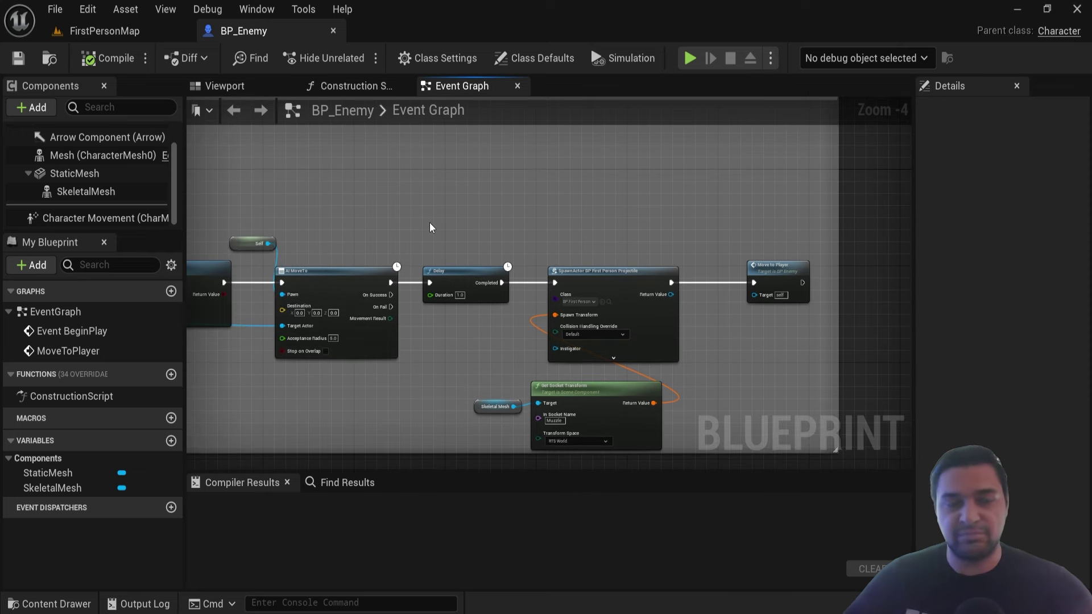
{"action": "key", "text": "ctrl+space"}
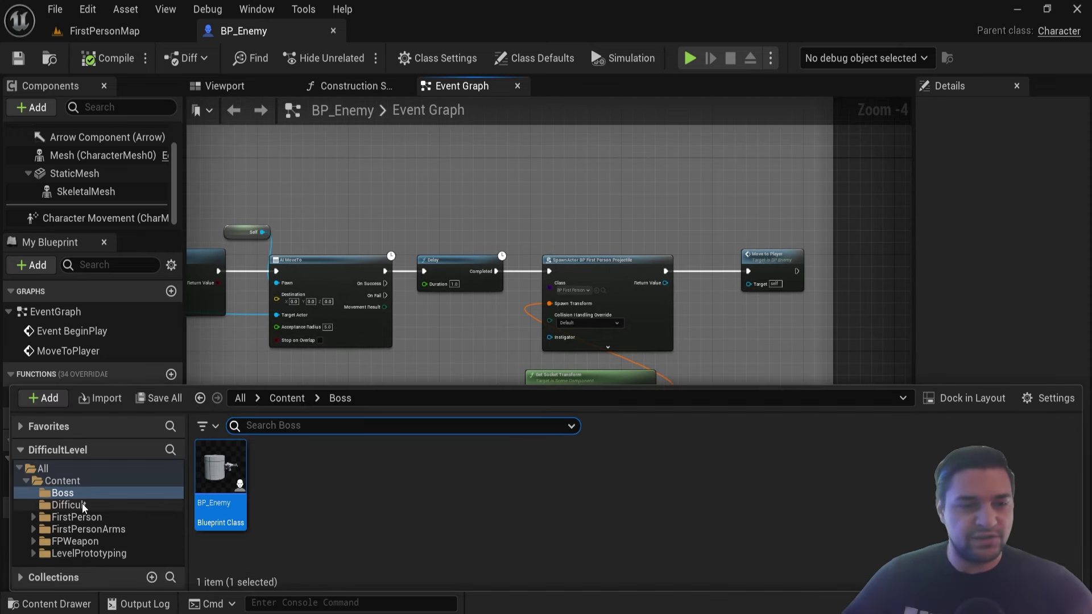
- Search all content for 'pro' and open the BP_FirstPersonProjectile blueprint
{"action": "left_click", "coordinate": [88, 470]}
{"action": "type", "text": "ro"}
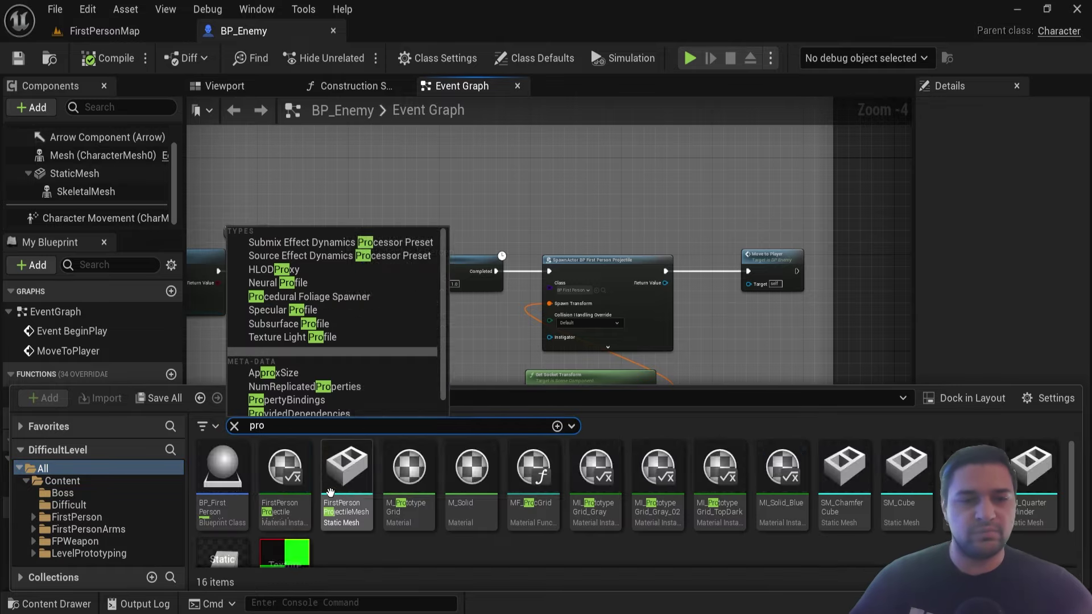
{"action": "left_click", "coordinate": [213, 478]}
{"action": "double_click", "coordinate": [212, 477]}
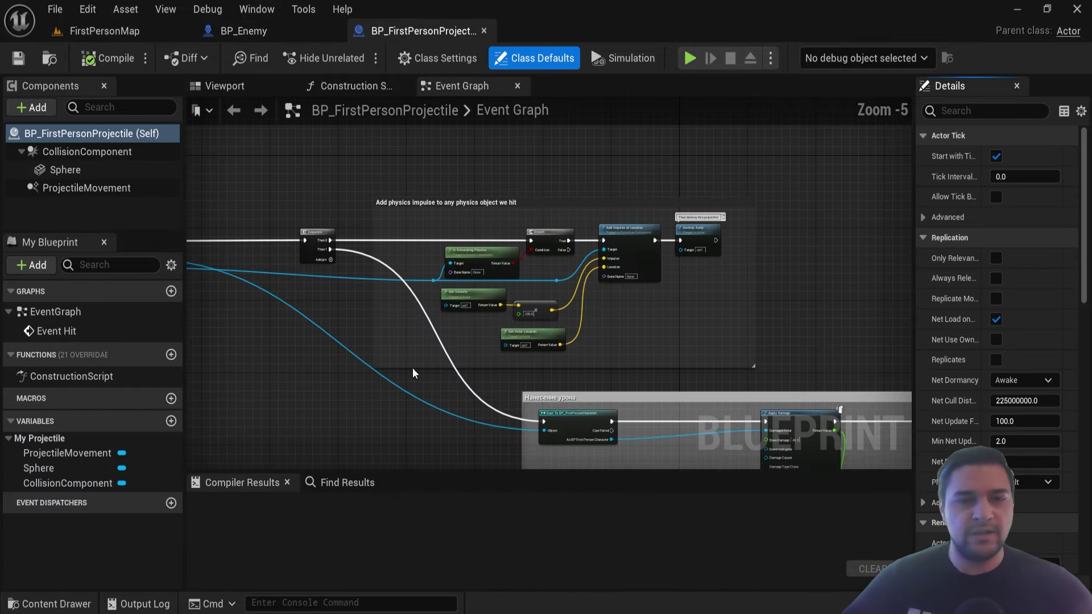
- Review the Apply Damage, Append and Print String nodes, then close the projectile blueprint
{"action": "scroll", "coordinate": [341, 287], "scroll_direction": "down", "scroll_amount": 2}
{"action": "scroll", "coordinate": [488, 328], "scroll_direction": "up", "scroll_amount": 5}
{"action": "scroll", "coordinate": [744, 419], "scroll_direction": "down", "scroll_amount": 2}
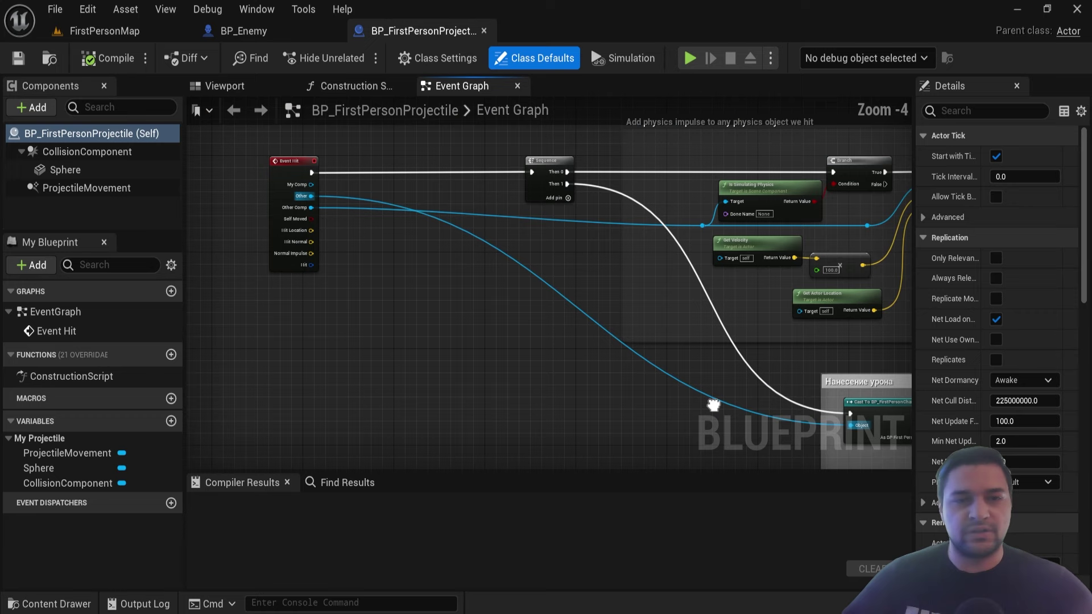
{"action": "scroll", "coordinate": [546, 373], "scroll_direction": "up", "scroll_amount": 2}
{"action": "scroll", "coordinate": [603, 380], "scroll_direction": "up", "scroll_amount": 1}
{"action": "right_click_drag", "start_coordinate": [604, 380], "coordinate": [419, 337]}
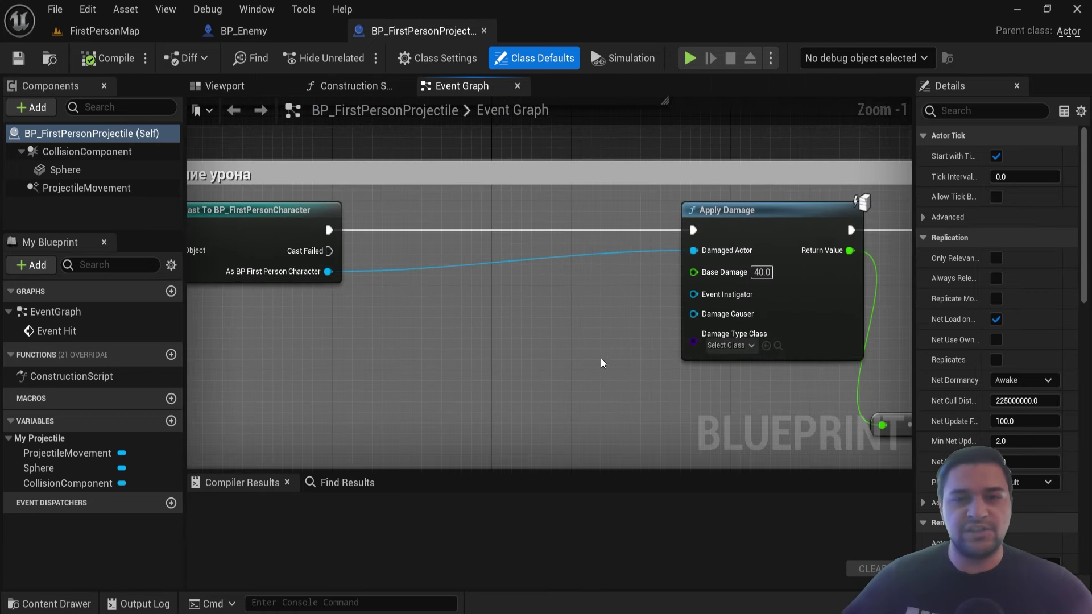
{"action": "scroll", "coordinate": [419, 336], "scroll_direction": "down", "scroll_amount": 1}
{"action": "right_click_drag", "start_coordinate": [561, 393], "coordinate": [333, 358]}
{"action": "scroll", "coordinate": [333, 358], "scroll_direction": "down", "scroll_amount": 1}
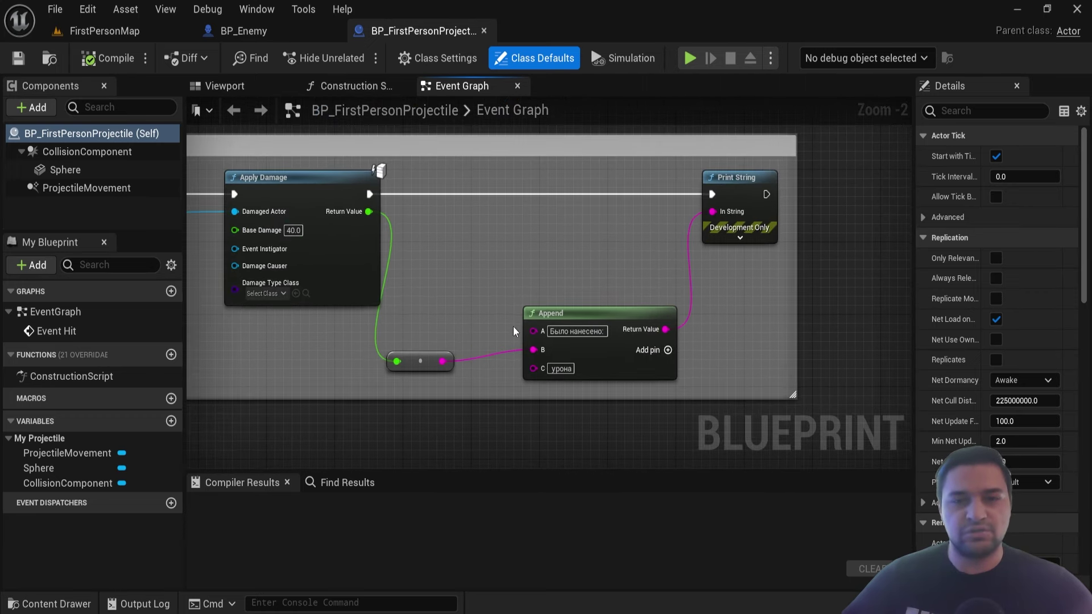
{"action": "scroll", "coordinate": [541, 238], "scroll_direction": "up", "scroll_amount": 2}
{"action": "mouse_move", "coordinate": [626, 268]}
{"action": "right_mouse_down"}
{"action": "mouse_move", "coordinate": [540, 237]}
{"action": "mouse_move", "coordinate": [444, 351]}
{"action": "right_mouse_up"}
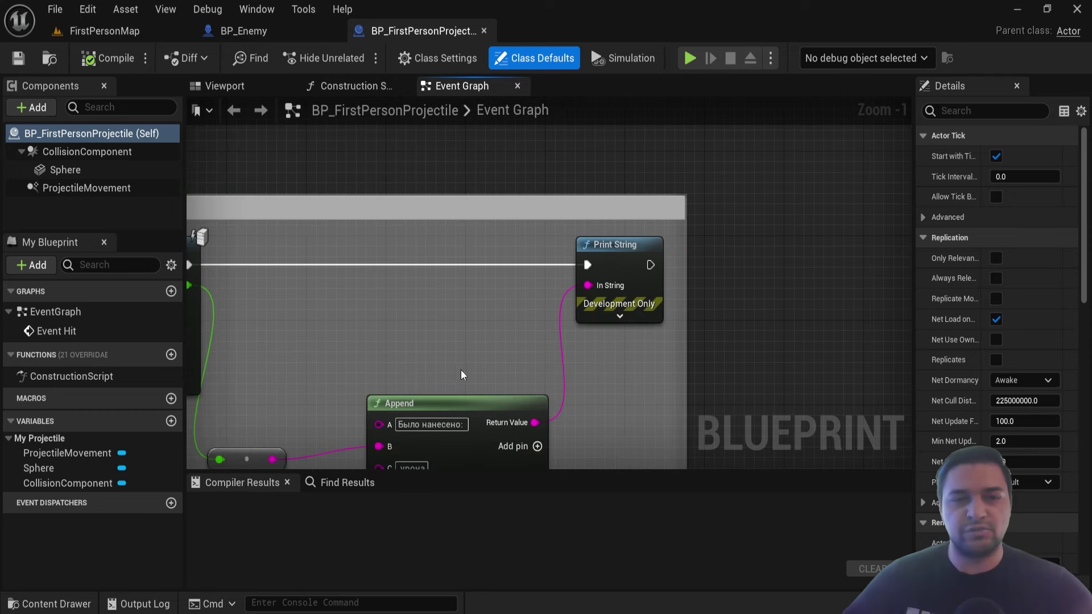
{"action": "left_click", "coordinate": [485, 30]}
- Browse to the FirstPerson Blueprints folder and open BP_FirstPersonCharacter
{"action": "key", "text": "ctrl+space"}
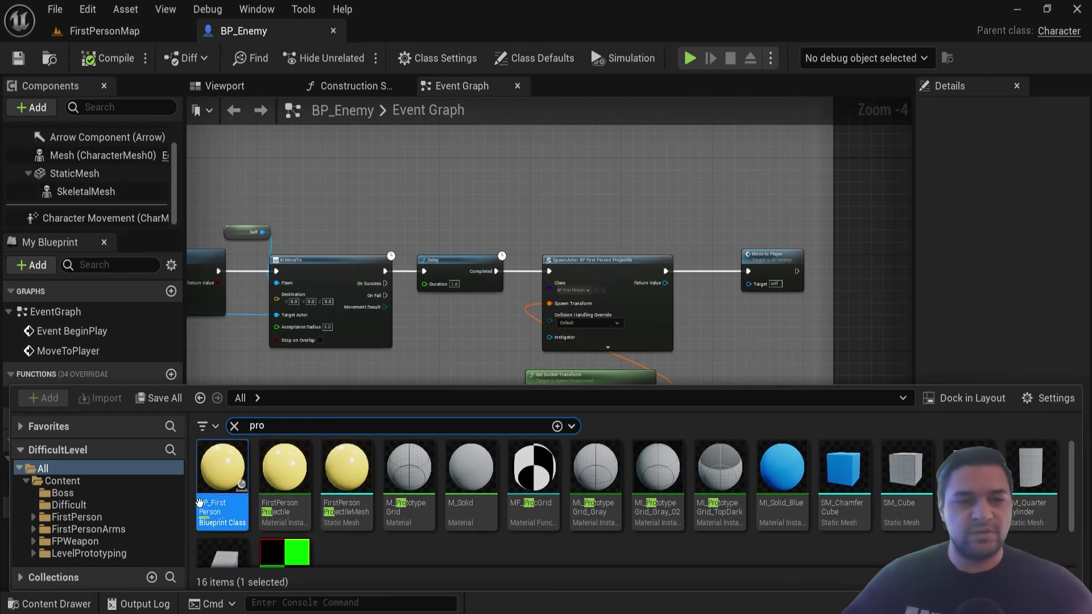
{"action": "left_click", "coordinate": [113, 529]}
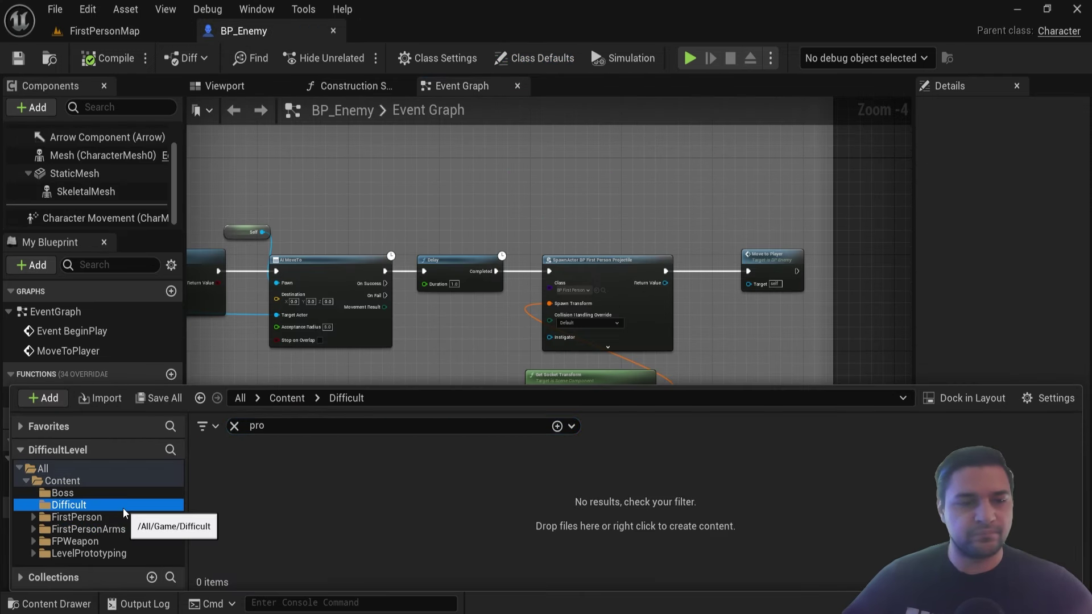
{"action": "left_click", "coordinate": [103, 531]}
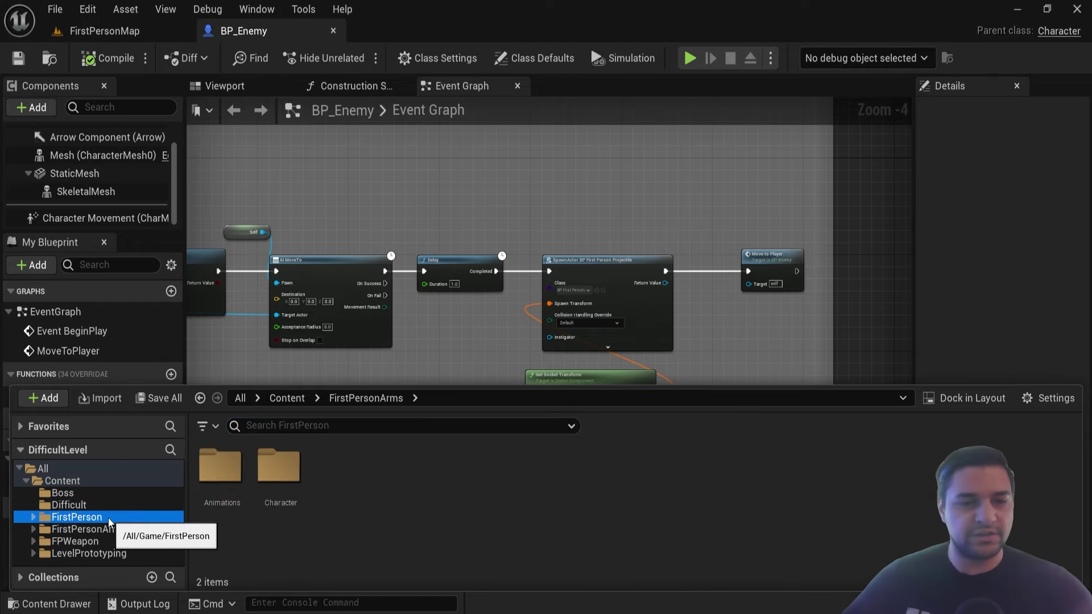
{"action": "double_click", "coordinate": [229, 480]}
{"action": "double_click", "coordinate": [229, 480]}
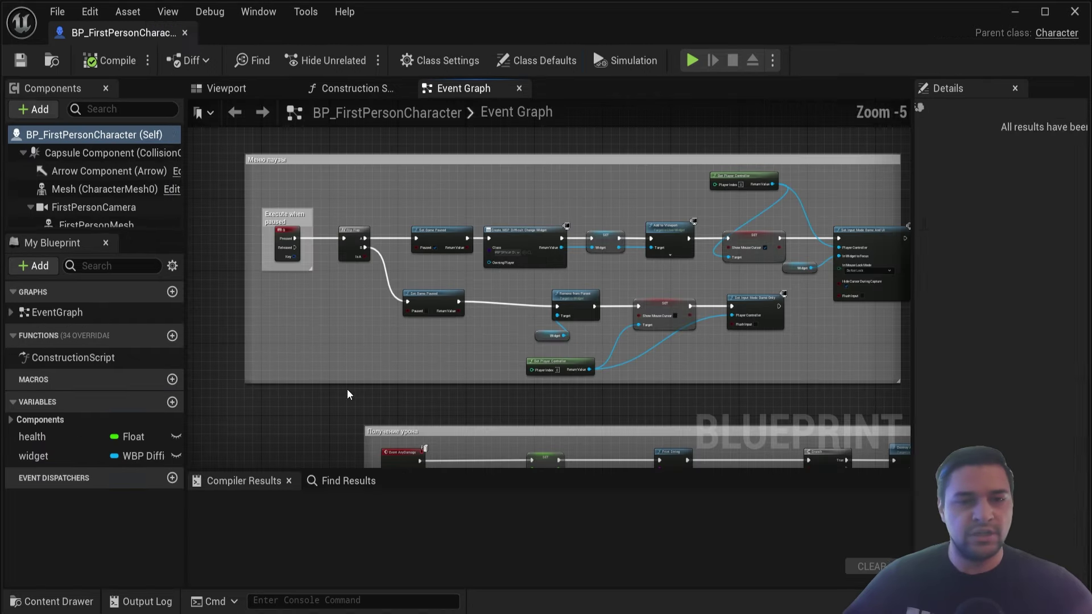
- Inspect the Print String, Branch, Health and Destroy Actor nodes in the Event Graph
{"action": "scroll", "coordinate": [284, 239], "scroll_direction": "up", "scroll_amount": 2}
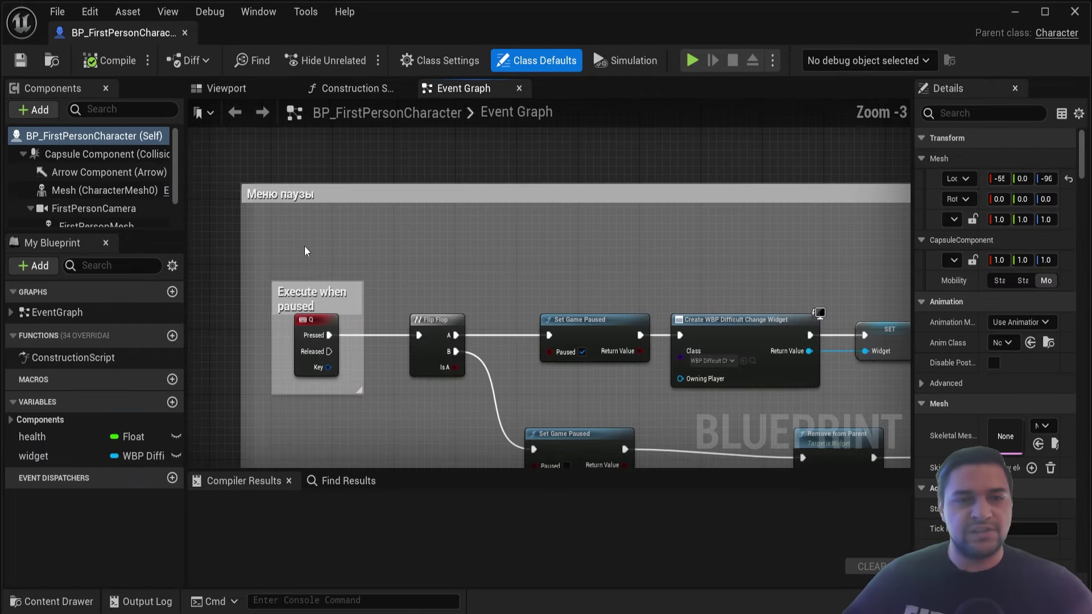
{"action": "scroll", "coordinate": [325, 239], "scroll_direction": "down", "scroll_amount": 2}
{"action": "scroll", "coordinate": [344, 260], "scroll_direction": "up", "scroll_amount": 2}
{"action": "right_click_drag", "start_coordinate": [344, 260], "coordinate": [178, 191]}
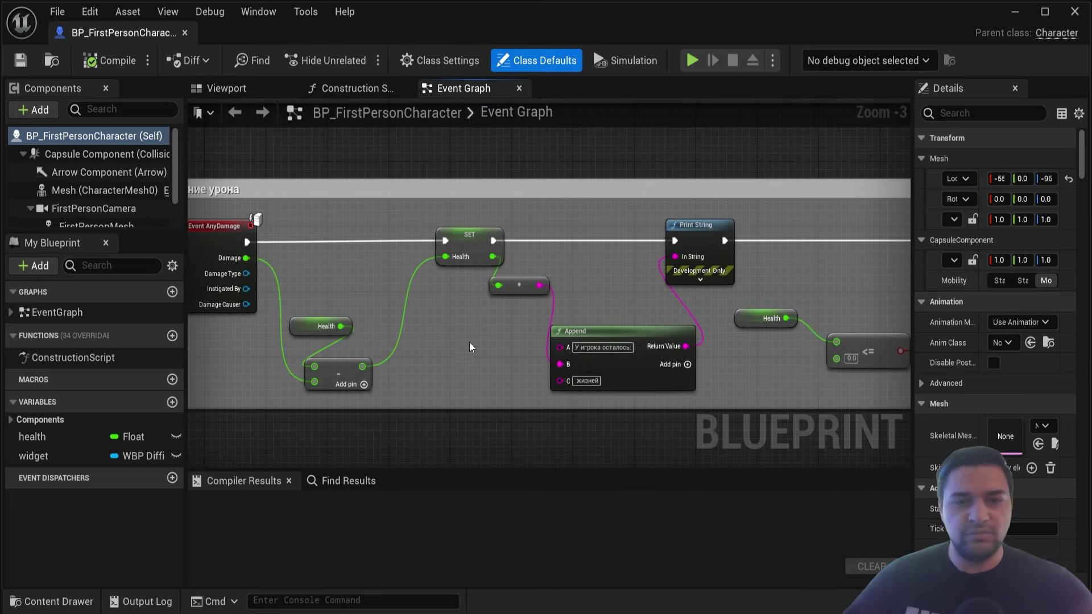
{"action": "right_click_drag", "start_coordinate": [434, 382], "coordinate": [166, 406]}
{"action": "right_click_drag", "start_coordinate": [718, 396], "coordinate": [598, 401]}
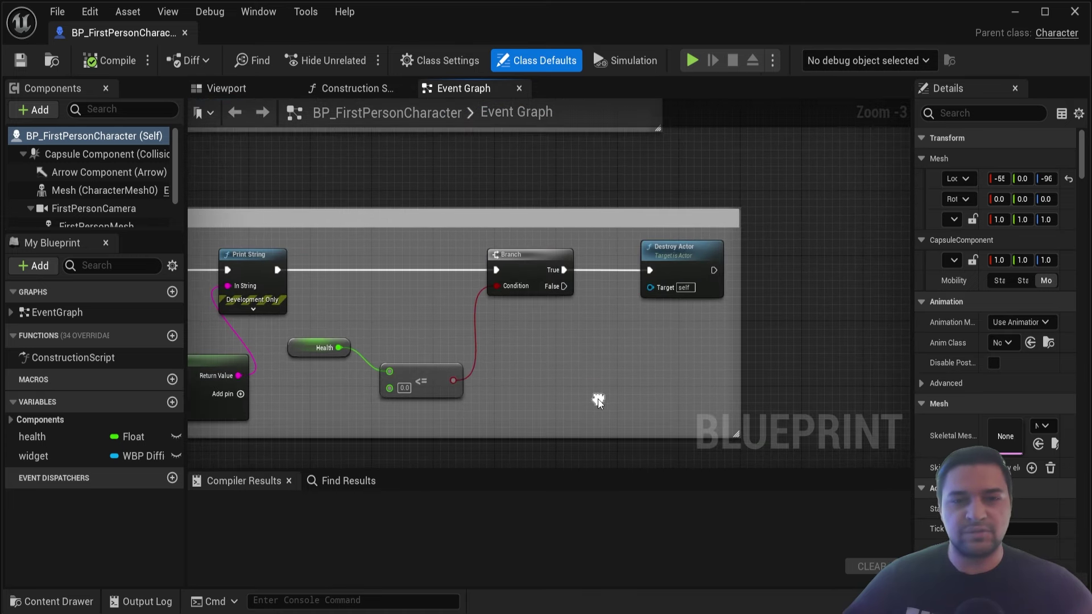
{"action": "mouse_move", "coordinate": [393, 338]}
{"action": "right_mouse_down"}
{"action": "mouse_move", "coordinate": [453, 305]}
{"action": "mouse_move", "coordinate": [446, 326]}
{"action": "right_mouse_up"}
{"action": "scroll", "coordinate": [480, 305], "scroll_direction": "up", "scroll_amount": 2}
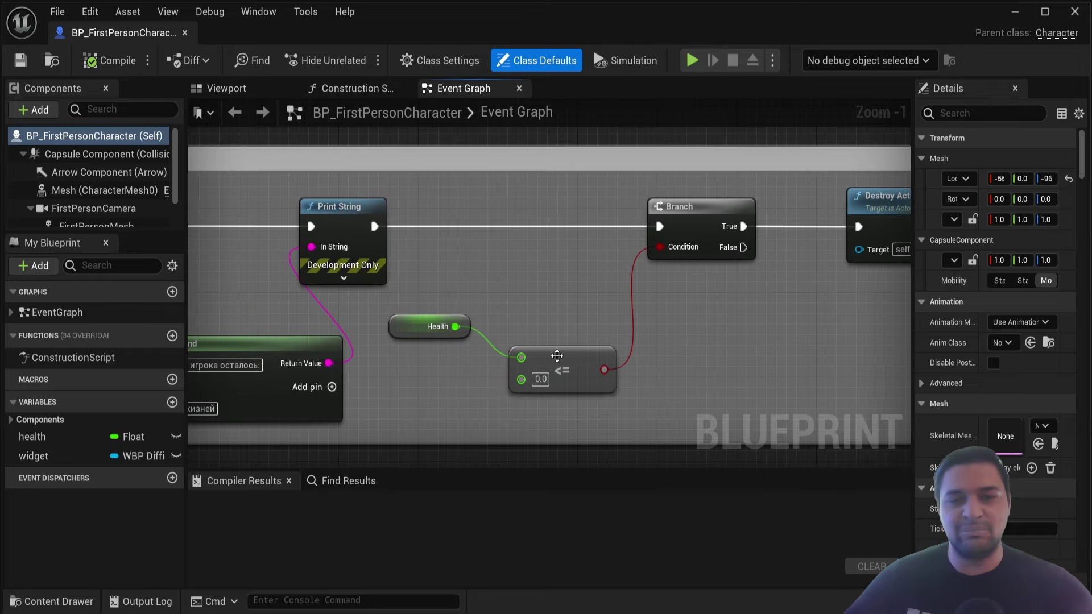
{"action": "scroll", "coordinate": [557, 356], "scroll_direction": "up", "scroll_amount": 1}
{"action": "mouse_move", "coordinate": [557, 356]}
{"action": "right_mouse_down"}
{"action": "mouse_move", "coordinate": [354, 324]}
{"action": "mouse_move", "coordinate": [234, 327]}
{"action": "right_mouse_up"}
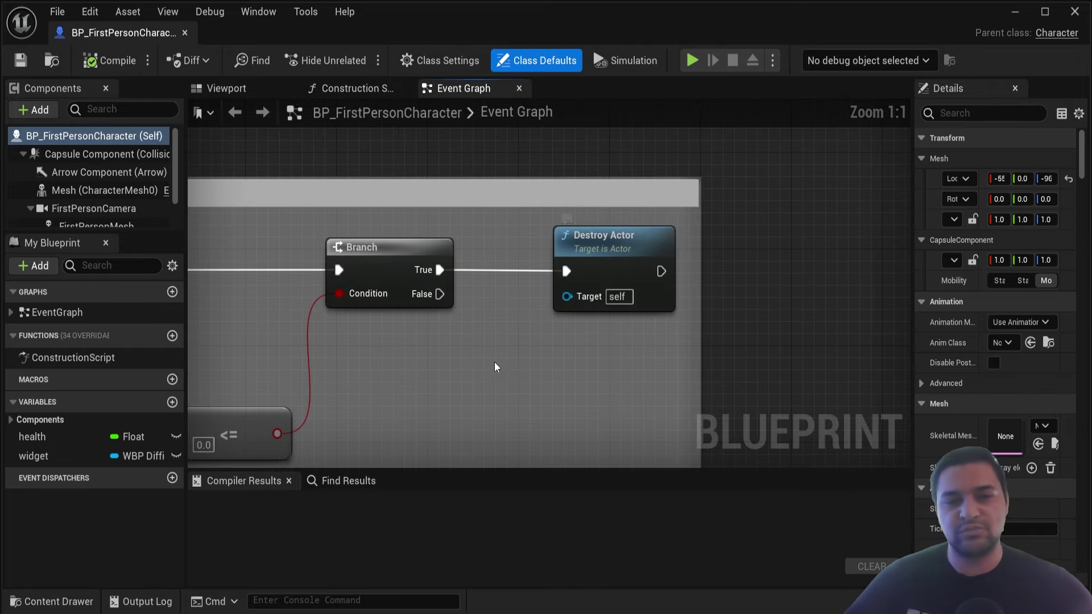
{"action": "scroll", "coordinate": [495, 367], "scroll_direction": "down", "scroll_amount": 4}
- Return to the Q-key pause-menu section and select the Set Input Mode Game And UI node
{"action": "mouse_move", "coordinate": [495, 366]}
{"action": "right_mouse_down"}
{"action": "mouse_move", "coordinate": [275, 160]}
{"action": "mouse_move", "coordinate": [298, 285]}
{"action": "mouse_move", "coordinate": [307, 222]}
{"action": "mouse_move", "coordinate": [402, 293]}
{"action": "mouse_move", "coordinate": [289, 300]}
{"action": "right_mouse_up"}
{"action": "scroll", "coordinate": [275, 160], "scroll_direction": "up", "scroll_amount": 1}
{"action": "scroll", "coordinate": [275, 160], "scroll_direction": "up", "scroll_amount": 1}
{"action": "scroll", "coordinate": [307, 222], "scroll_direction": "down", "scroll_amount": 1}
{"action": "mouse_move", "coordinate": [556, 312]}
{"action": "right_mouse_down"}
{"action": "mouse_move", "coordinate": [449, 271]}
{"action": "mouse_move", "coordinate": [328, 299]}
{"action": "mouse_move", "coordinate": [113, 325]}
{"action": "right_mouse_up"}
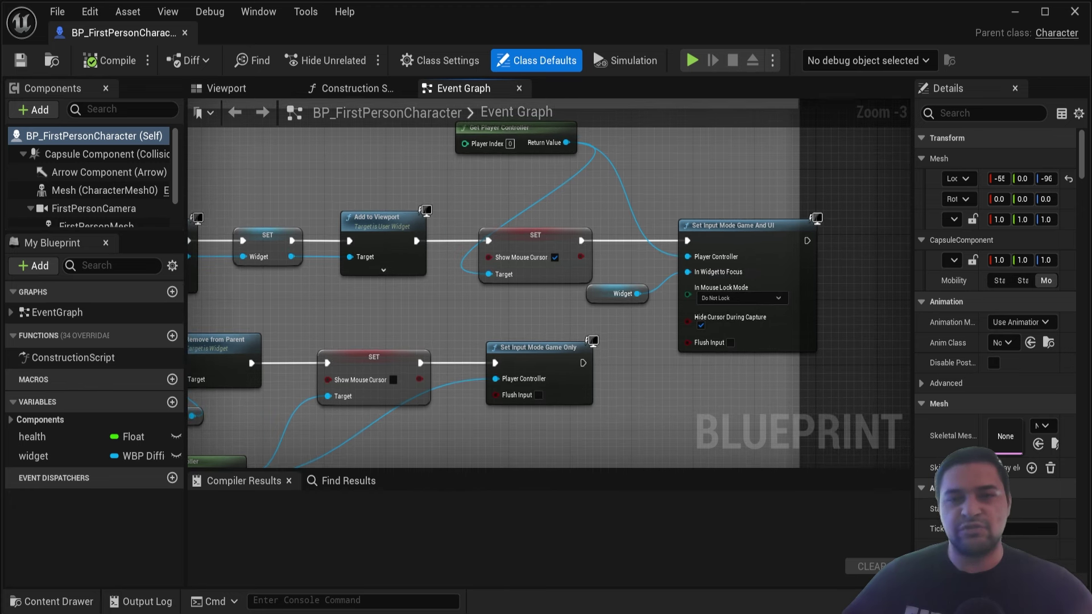
{"action": "left_click", "coordinate": [705, 228]}
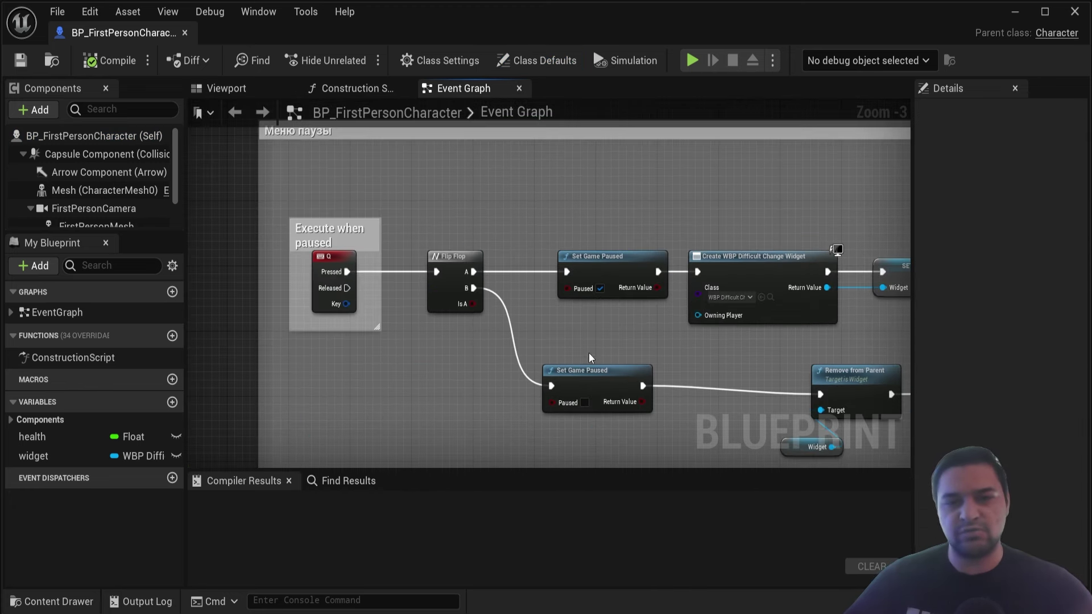
- Select the Q key event and widen Details to read Execute when Paused and Consume Input
{"action": "scroll", "coordinate": [589, 357], "scroll_direction": "up", "scroll_amount": 1}
{"action": "scroll", "coordinate": [589, 357], "scroll_direction": "down", "scroll_amount": 1}
{"action": "right_click_drag", "start_coordinate": [589, 357], "coordinate": [561, 345]}
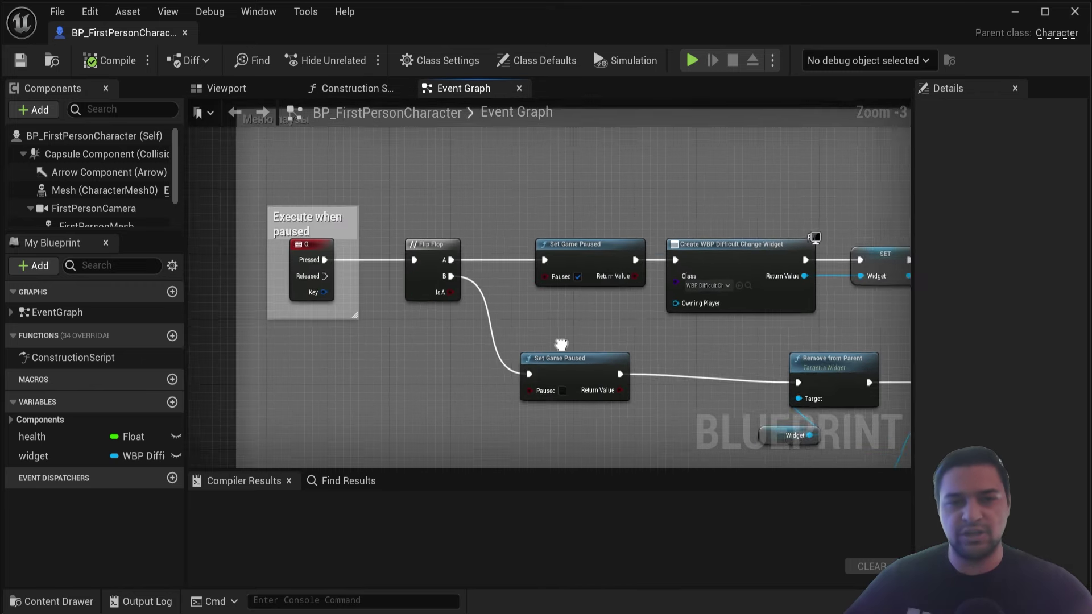
{"action": "scroll", "coordinate": [428, 211], "scroll_direction": "up", "scroll_amount": 1}
{"action": "scroll", "coordinate": [427, 211], "scroll_direction": "up", "scroll_amount": 2}
{"action": "left_click", "coordinate": [414, 239]}
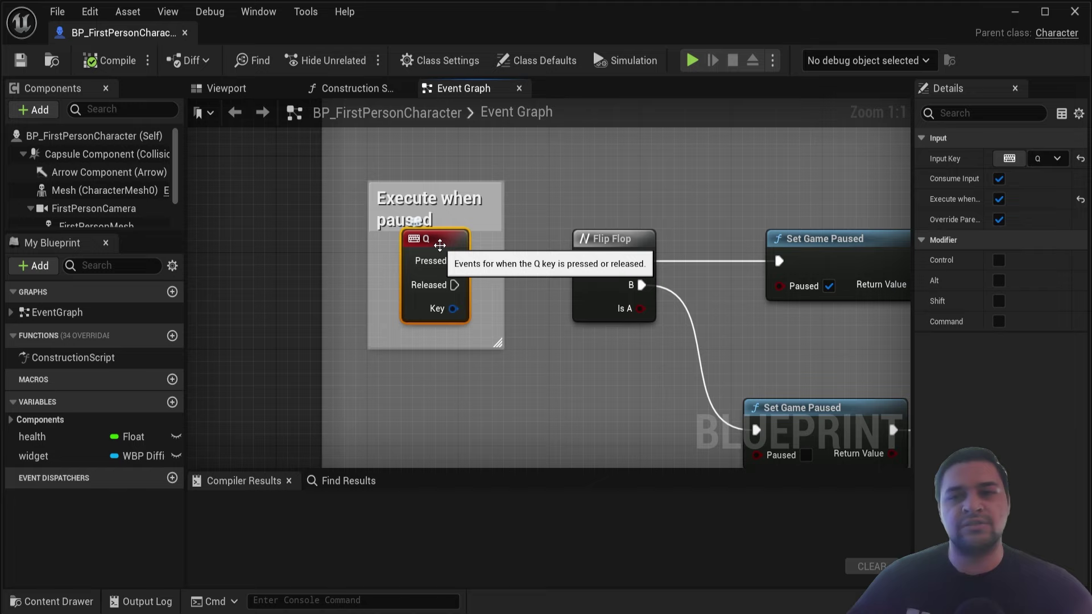
{"action": "scroll", "coordinate": [447, 245], "scroll_direction": "down", "scroll_amount": 2}
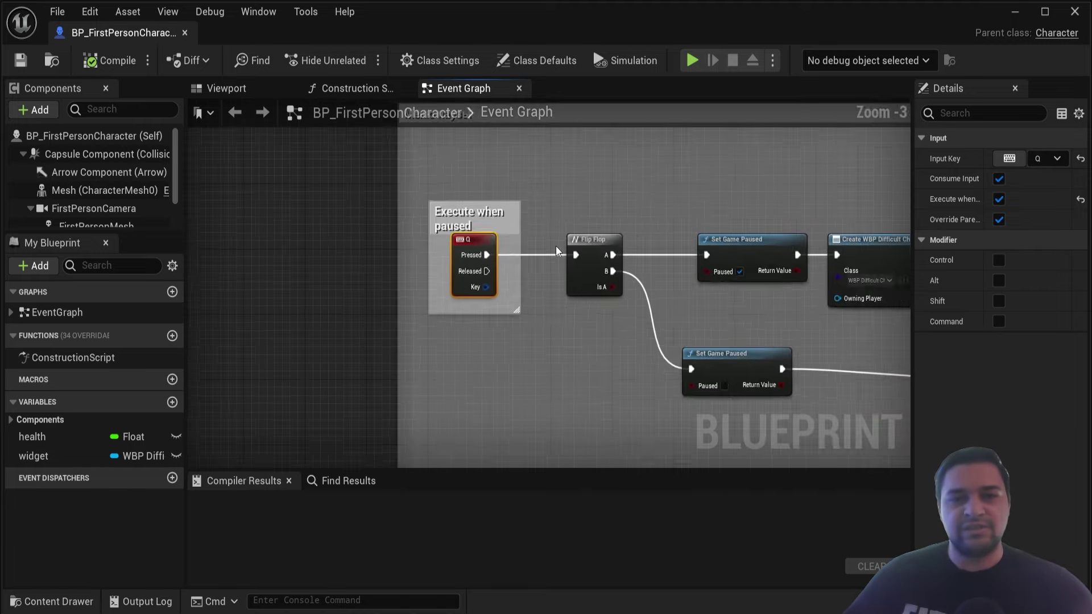
{"action": "scroll", "coordinate": [446, 245], "scroll_direction": "down", "scroll_amount": 2}
{"action": "scroll", "coordinate": [490, 235], "scroll_direction": "up", "scroll_amount": 4}
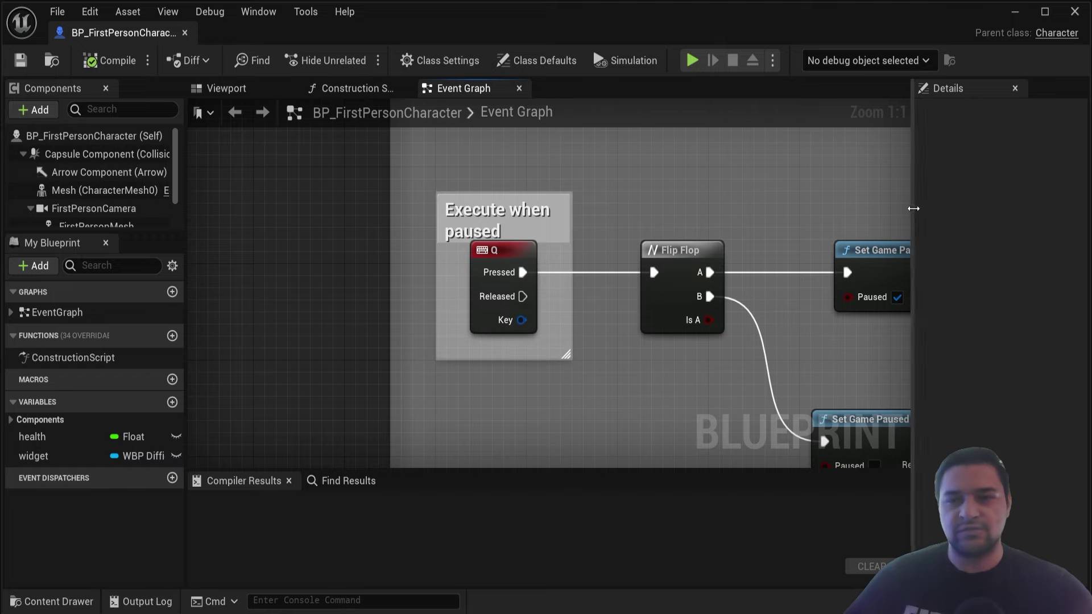
{"action": "left_click_drag", "start_coordinate": [911, 214], "coordinate": [783, 250]}
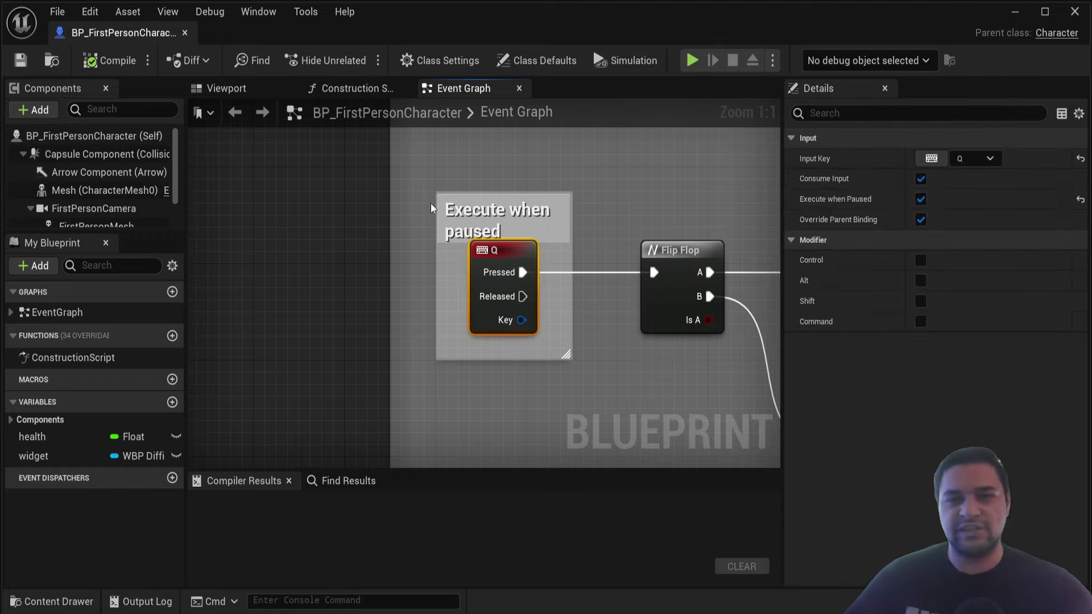
- Close the character blueprint, show the FirstPersonMap navmesh with P, and open the Difficult folder
{"action": "left_click", "coordinate": [186, 33]}
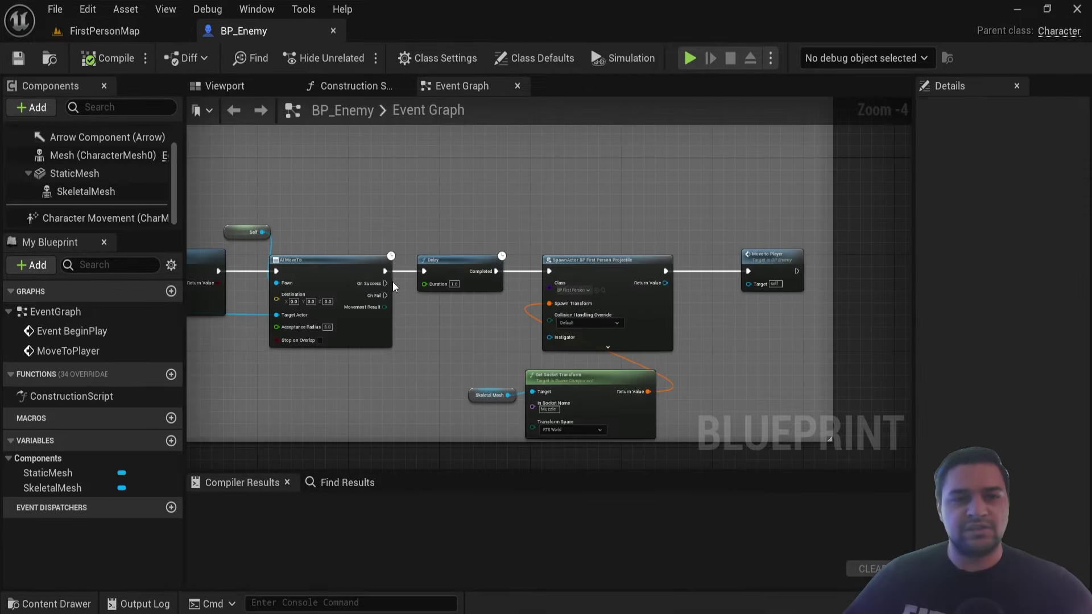
{"action": "left_click", "coordinate": [125, 32]}
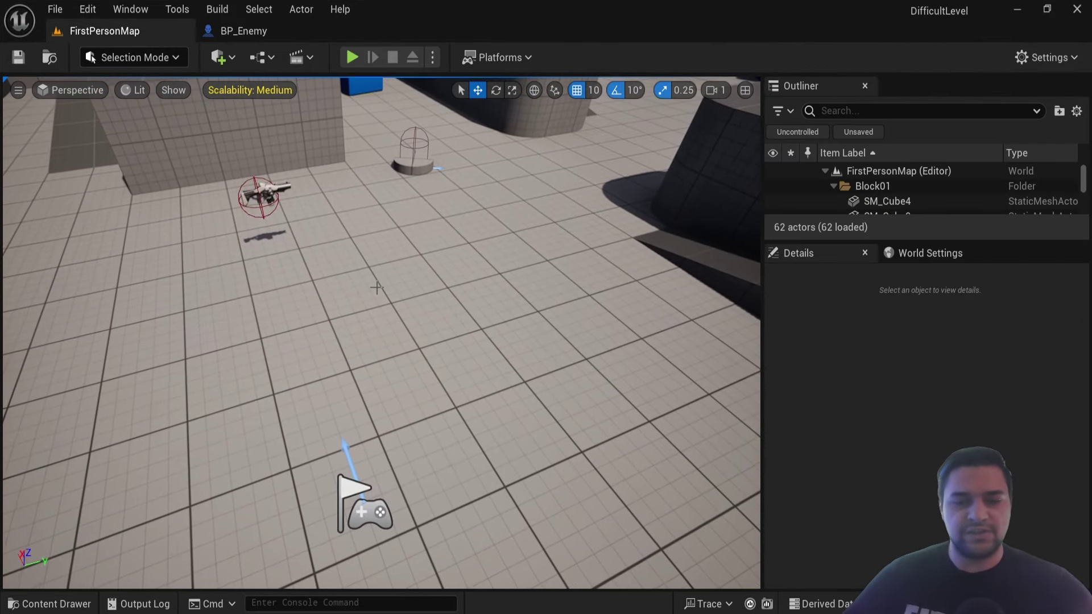
{"action": "key", "text": "p"}
{"action": "right_click_drag", "start_coordinate": [381, 333], "coordinate": [382, 332]}
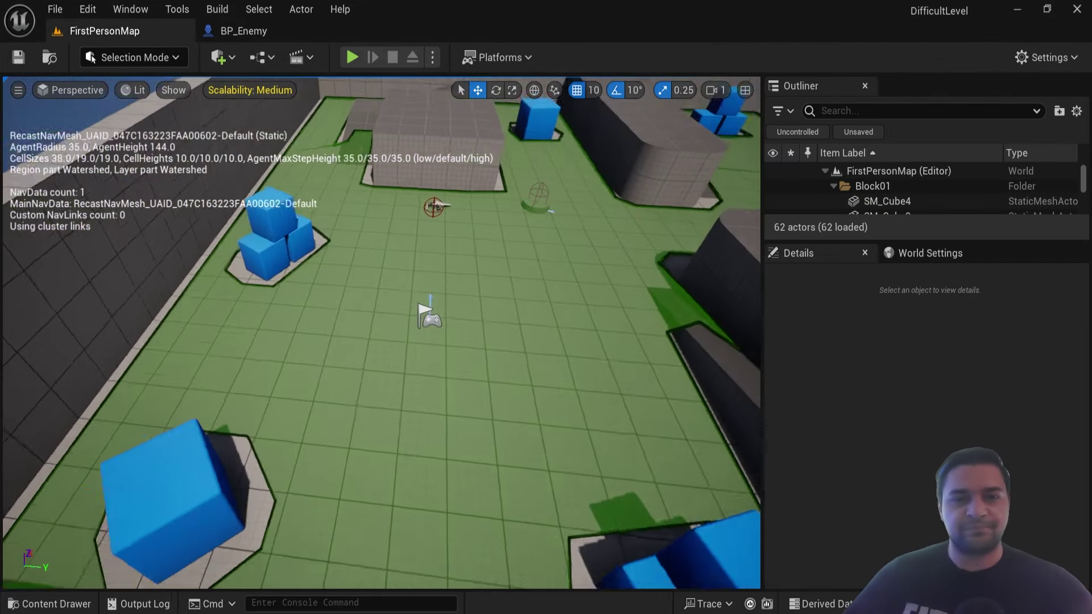
{"action": "key", "text": "ctrl+space"}
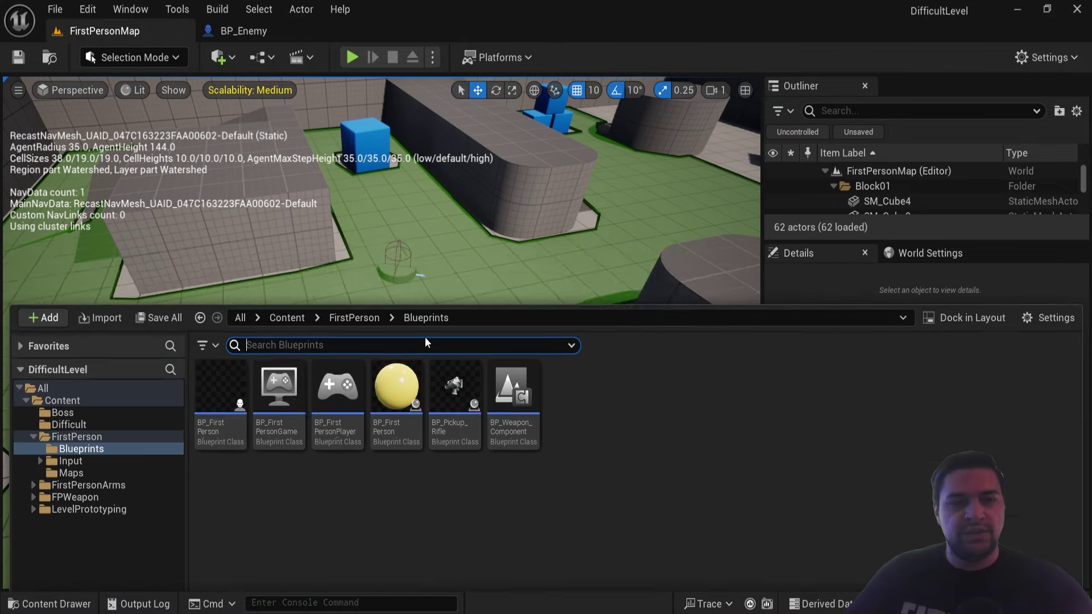
{"action": "left_click", "coordinate": [101, 371]}
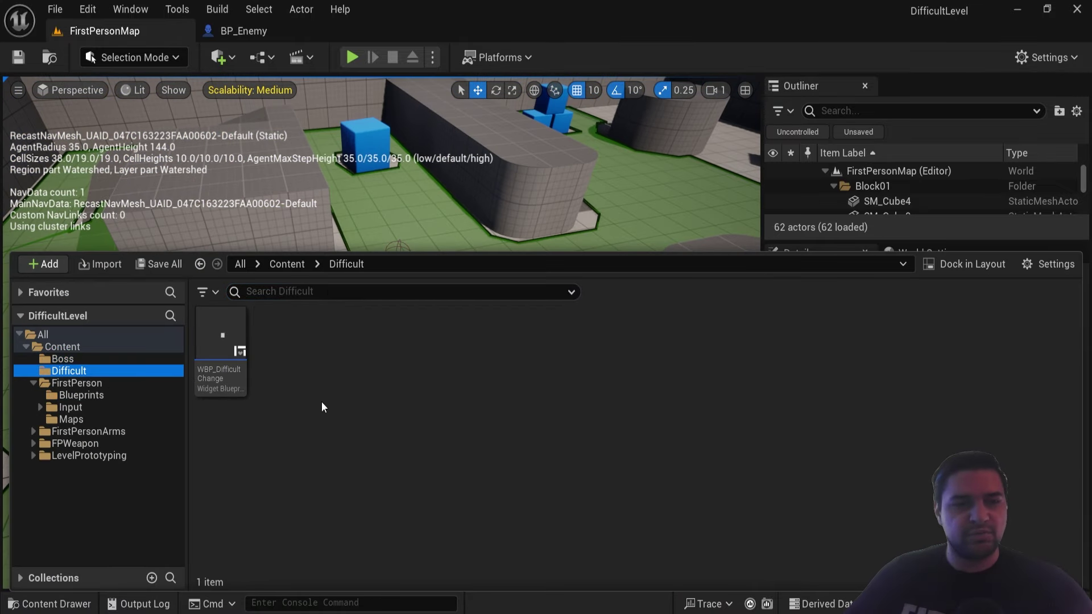
- Open WBP_DifficultChange, check Graph and Designer, select the Ветеран button text, then close it
{"action": "double_click", "coordinate": [222, 364]}
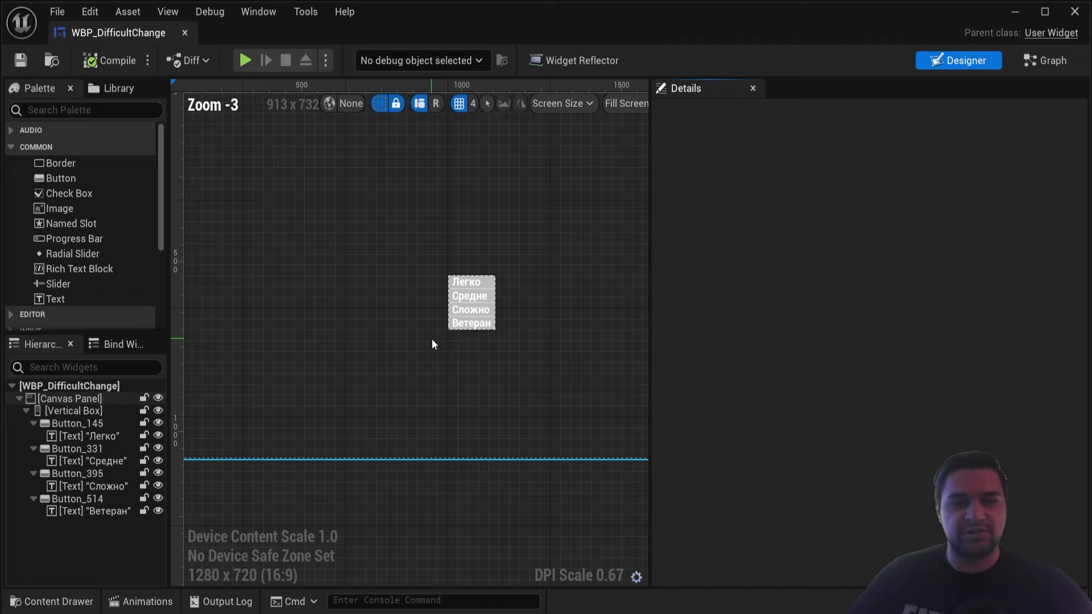
{"action": "left_click", "coordinate": [1045, 60]}
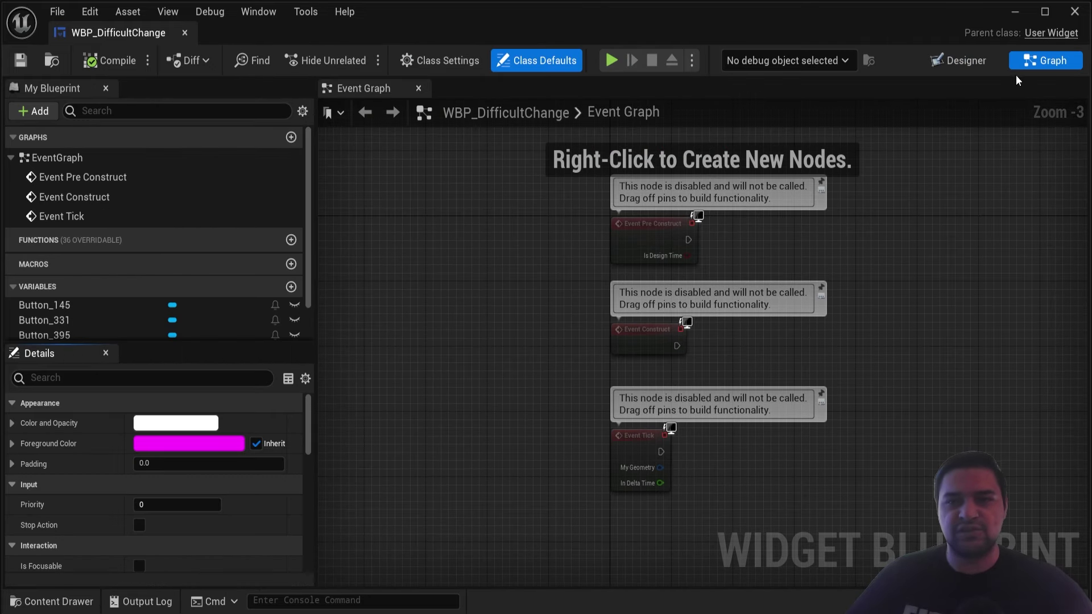
{"action": "left_click", "coordinate": [967, 60]}
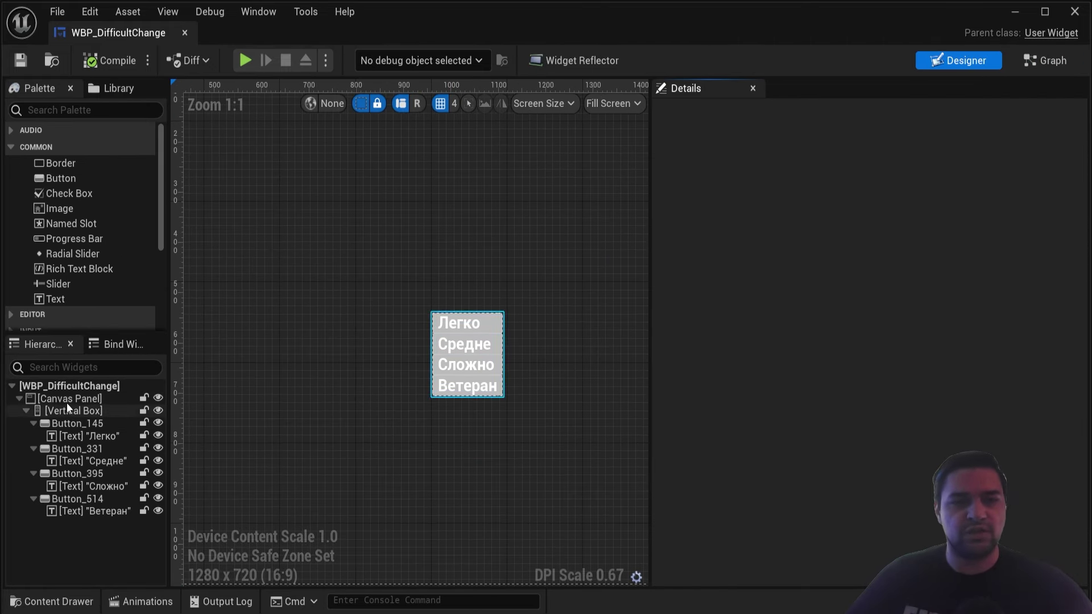
{"action": "scroll", "coordinate": [464, 342], "scroll_direction": "down", "scroll_amount": 4}
{"action": "left_click", "coordinate": [479, 377]}
{"action": "scroll", "coordinate": [480, 377], "scroll_direction": "up", "scroll_amount": 1}
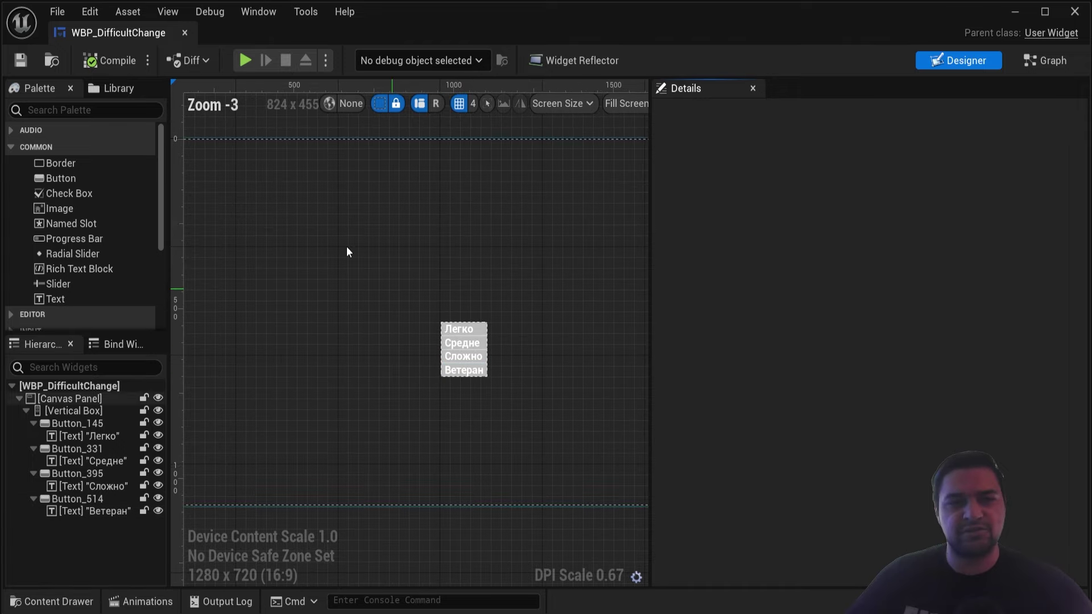
{"action": "left_click", "coordinate": [185, 33]}
- Bring up the content drawer on the Difficult folder
{"action": "scroll", "coordinate": [381, 333], "scroll_direction": "down", "scroll_amount": 3}
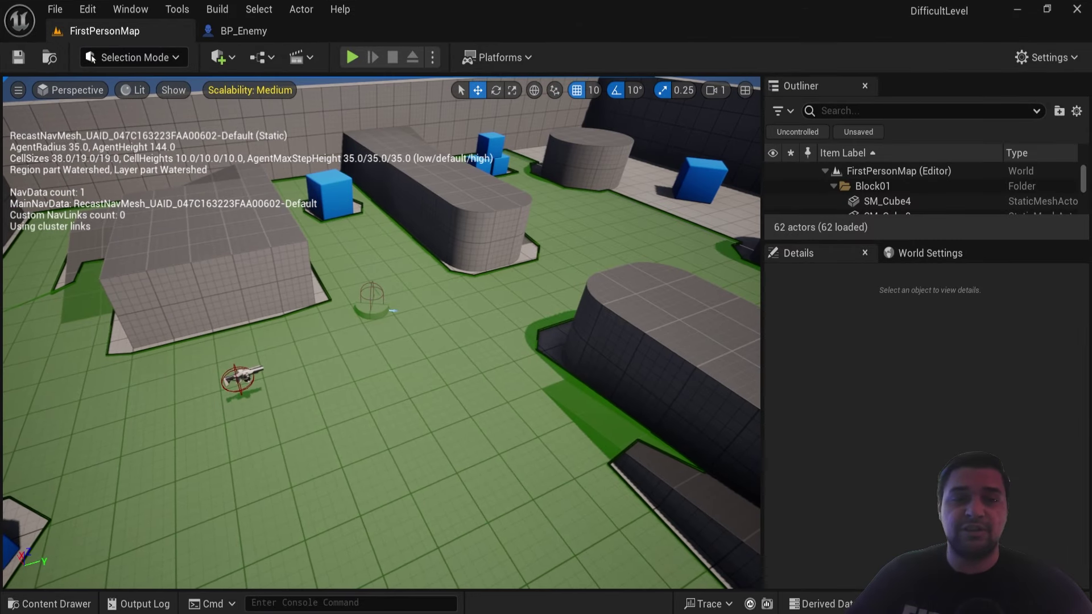
{"action": "scroll", "coordinate": [392, 317], "scroll_direction": "up", "scroll_amount": 2}
{"action": "scroll", "coordinate": [392, 317], "scroll_direction": "up", "scroll_amount": 2}
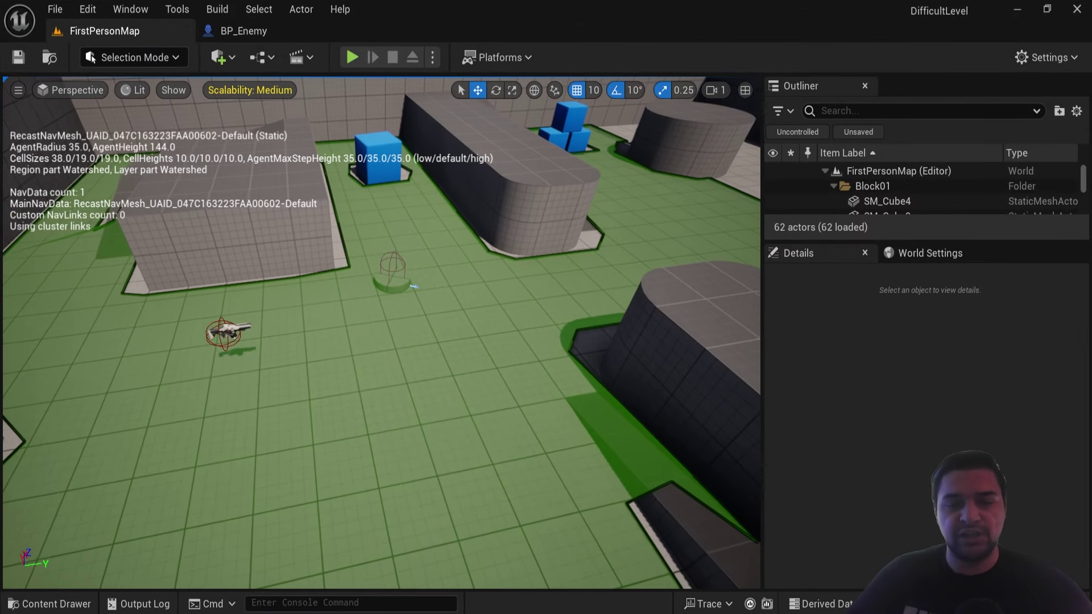
{"action": "key", "text": "ctrl+space"}
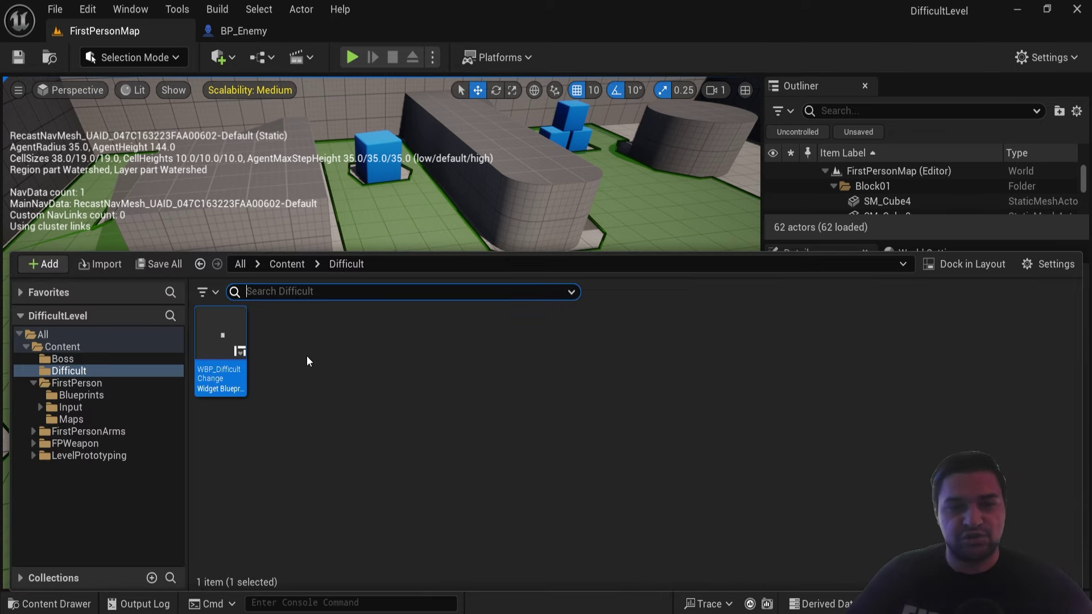
{"action": "left_click", "coordinate": [94, 373]}
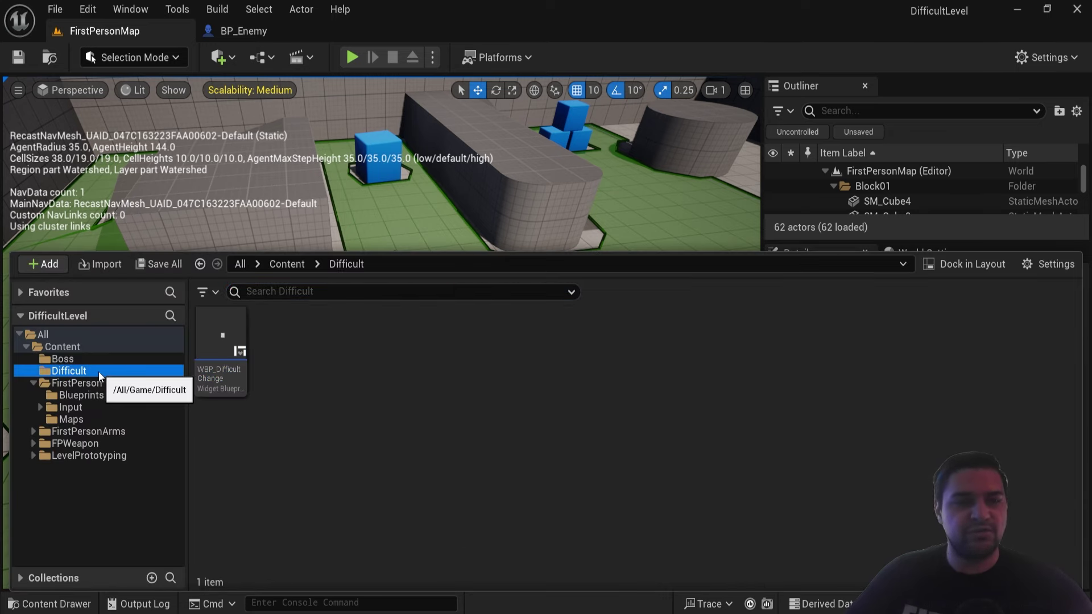
- Create a Blueprint Structure asset named S_Difficult in the Difficult folder
{"action": "right_click", "coordinate": [281, 359]}
{"action": "scroll", "coordinate": [342, 393], "scroll_direction": "down", "scroll_amount": 3}
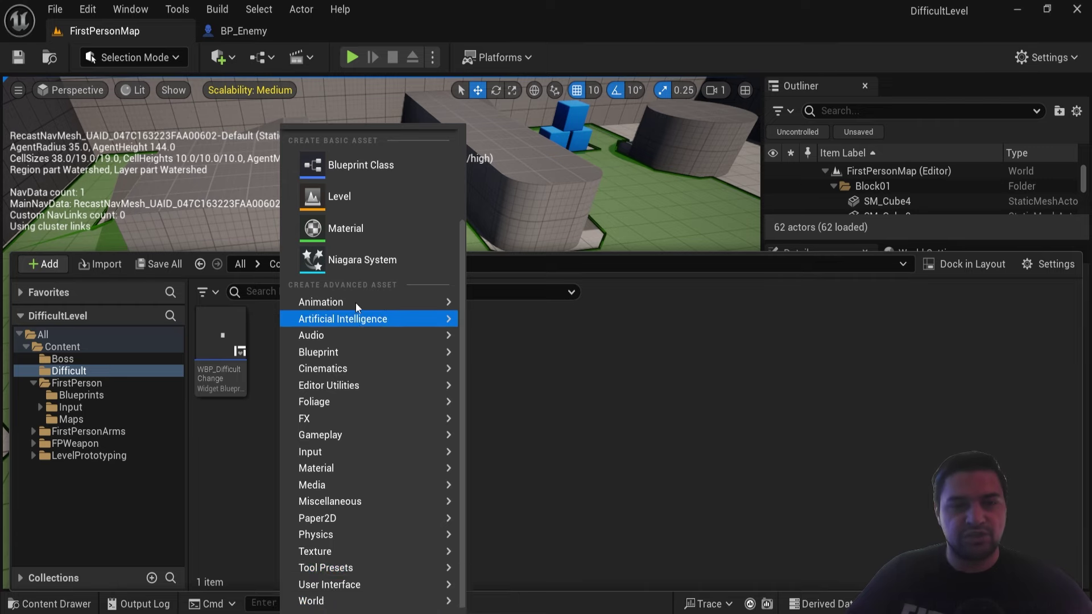
{"action": "mouse_move", "coordinate": [339, 357]}
{"action": "left_click", "coordinate": [518, 557]}
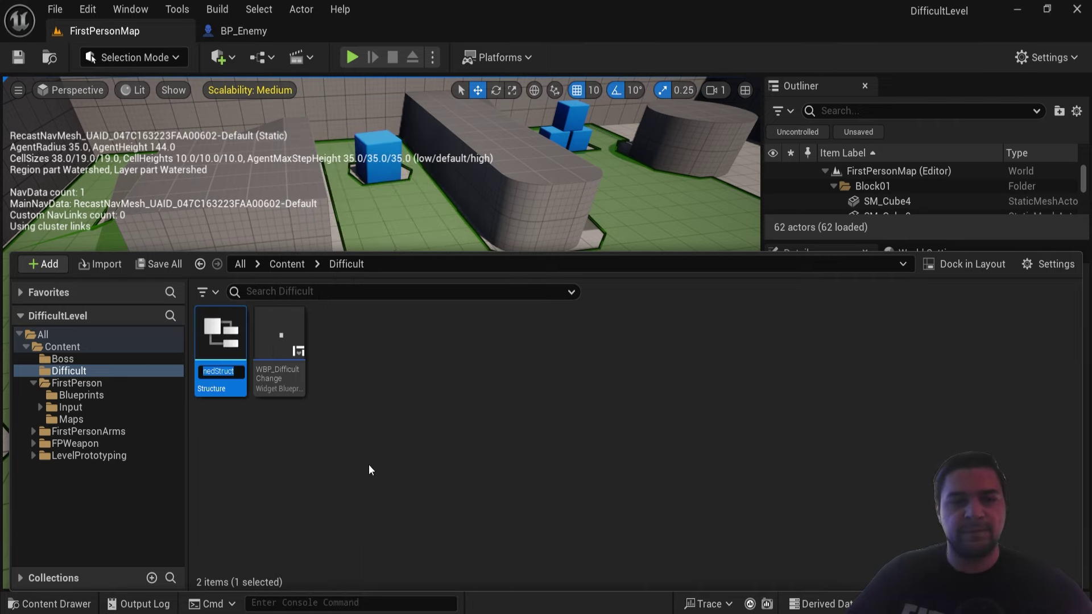
{"action": "type", "text": "S_Diff"}
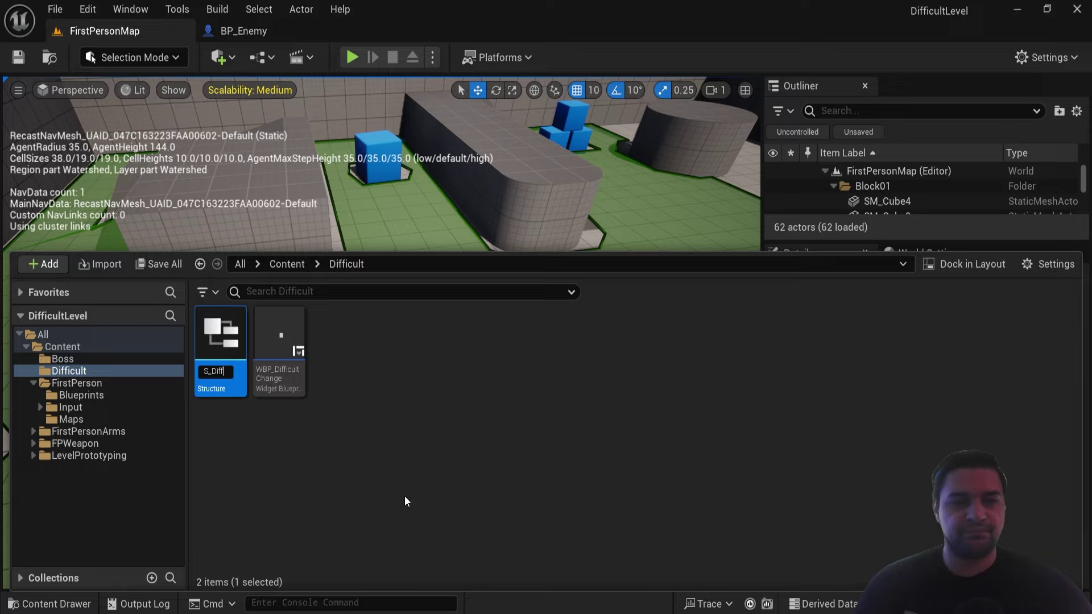
{"action": "type", "text": "lt"}
{"action": "key", "text": "Return"}
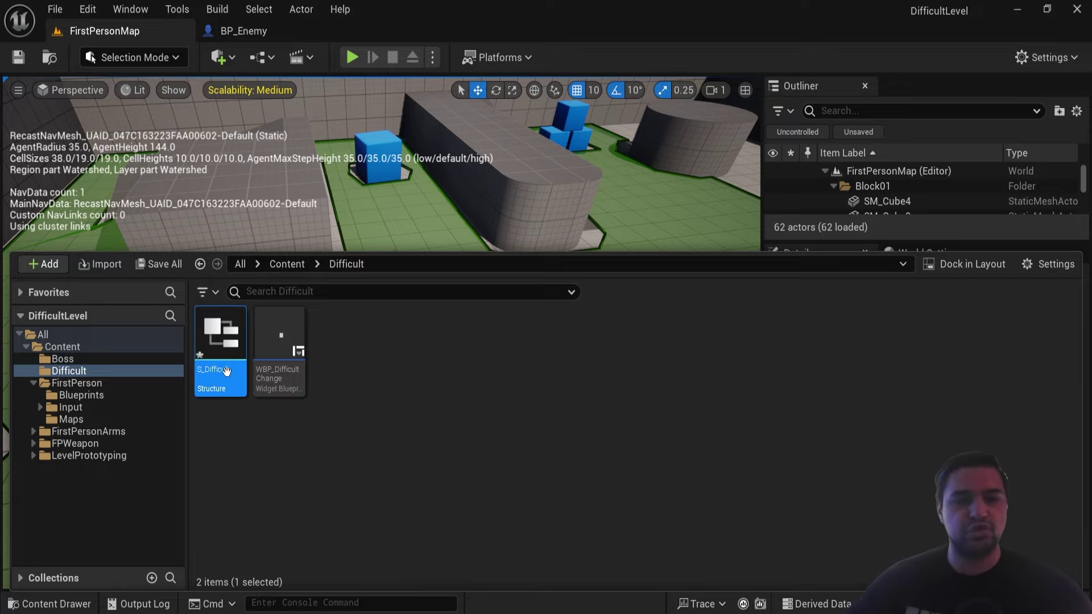
- Open S_Difficult and rename its first member to Damage with type Float
{"action": "double_click", "coordinate": [228, 373]}
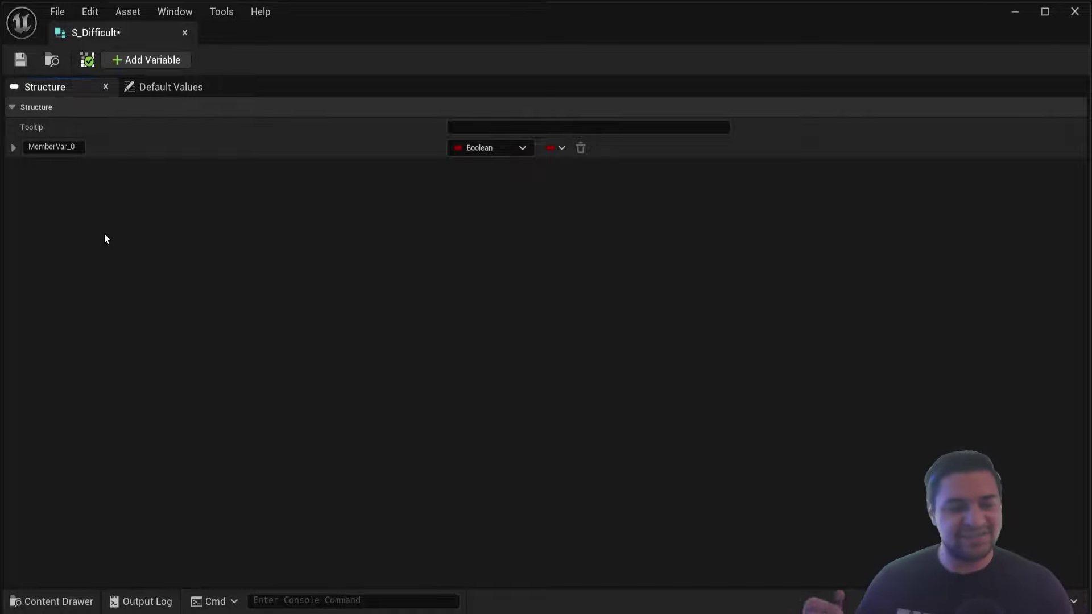
{"action": "key", "text": "F2"}
{"action": "key", "text": "BackSpace"}
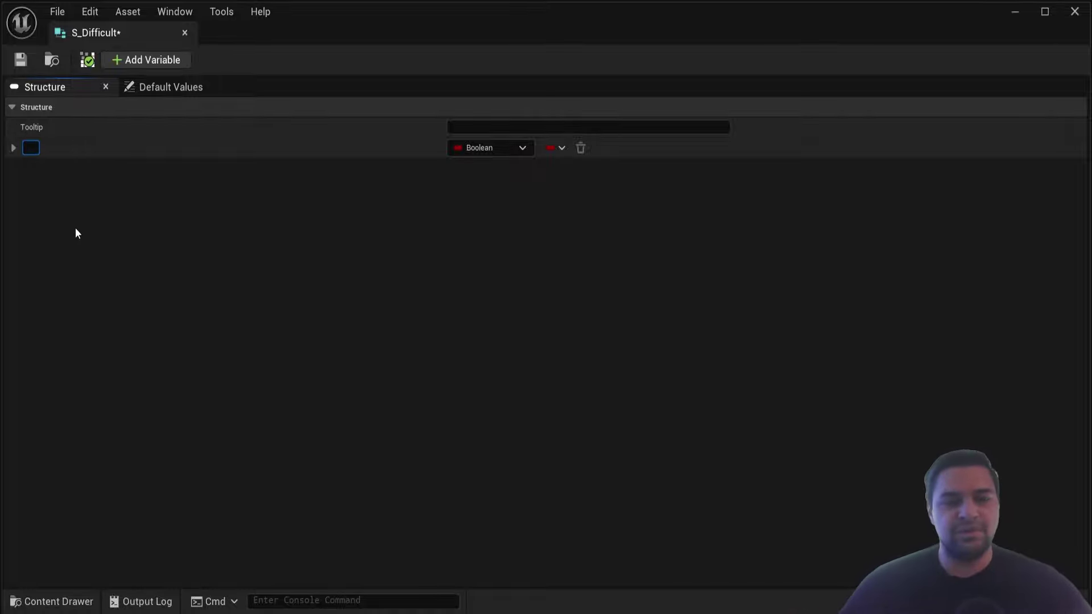
{"action": "type", "text": "Damage"}
{"action": "key", "text": "Return"}
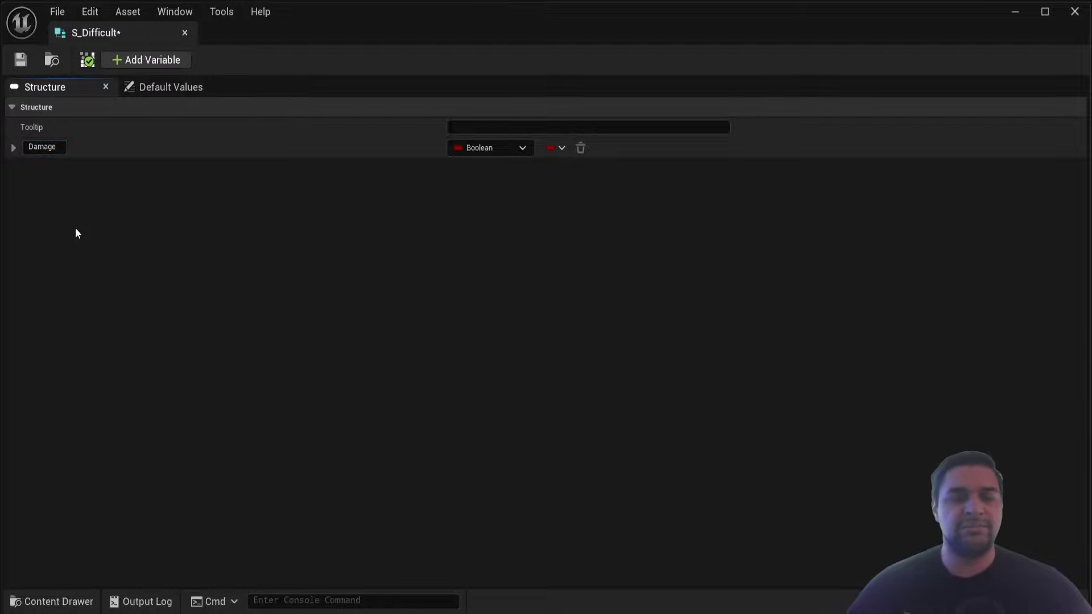
{"action": "left_click", "coordinate": [486, 149]}
{"action": "left_click", "coordinate": [487, 249]}
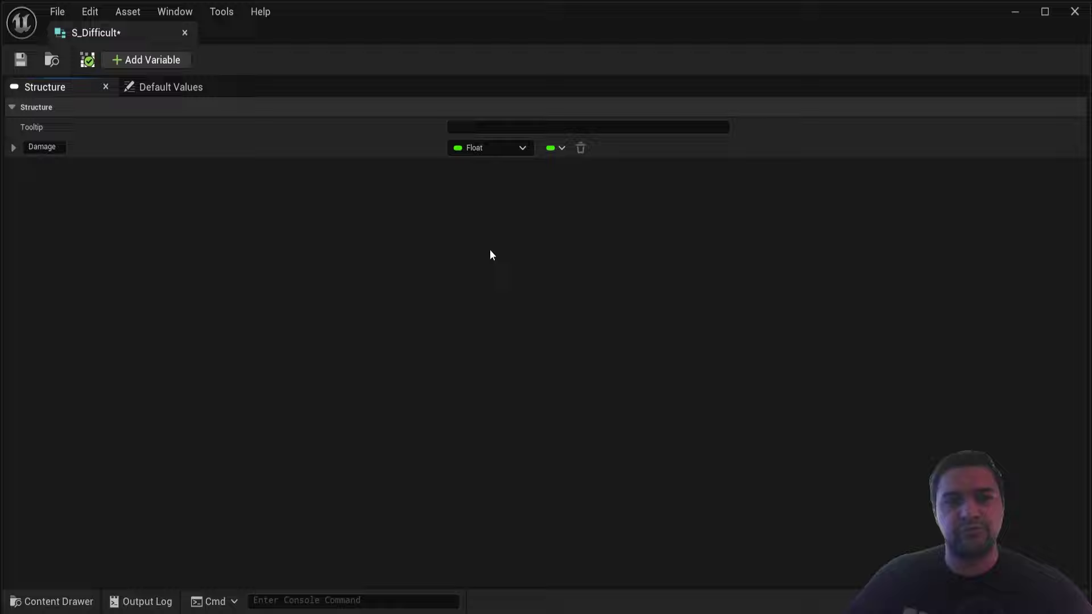
- Add a second member named Speed, then save and close the structure
{"action": "left_click", "coordinate": [145, 61]}
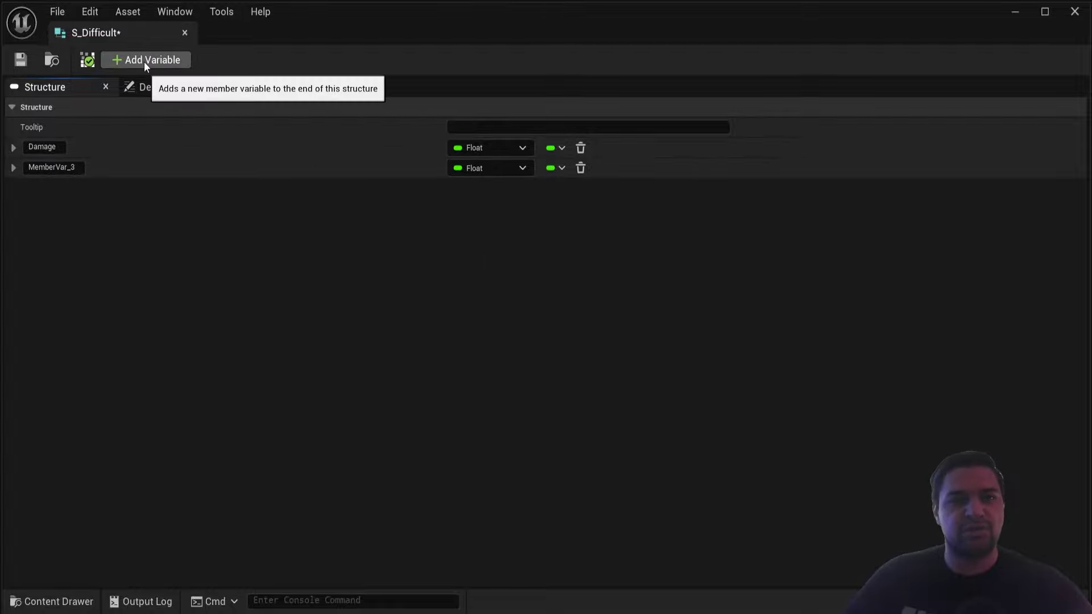
{"action": "left_click", "coordinate": [73, 166]}
{"action": "key", "text": "ctrl+a"}
{"action": "type", "text": "Speed"}
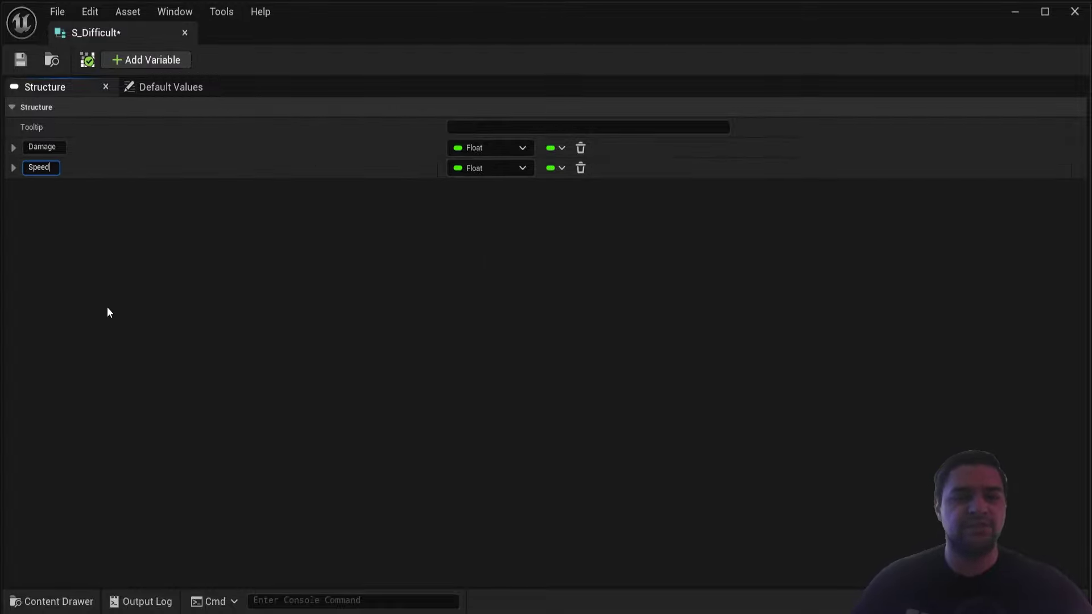
{"action": "key", "text": "Return"}
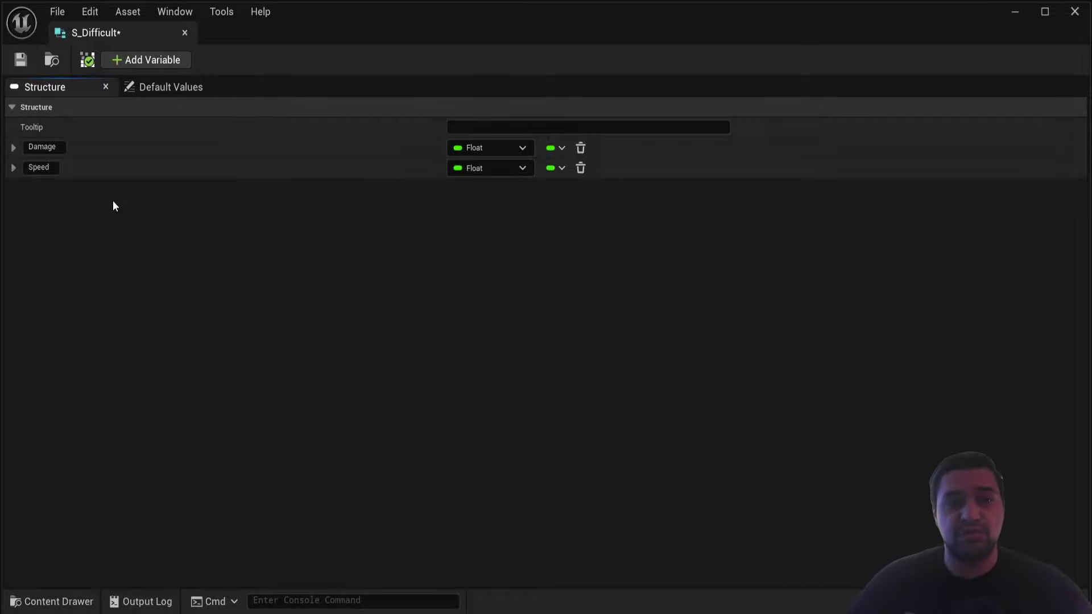
{"action": "left_click", "coordinate": [21, 60]}
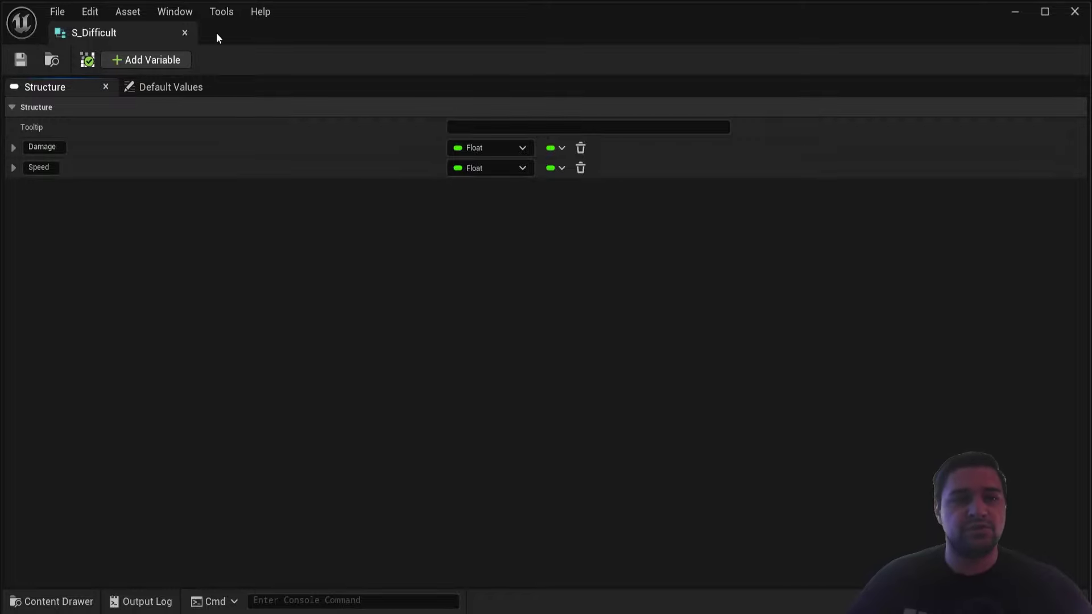
{"action": "left_click", "coordinate": [184, 33]}
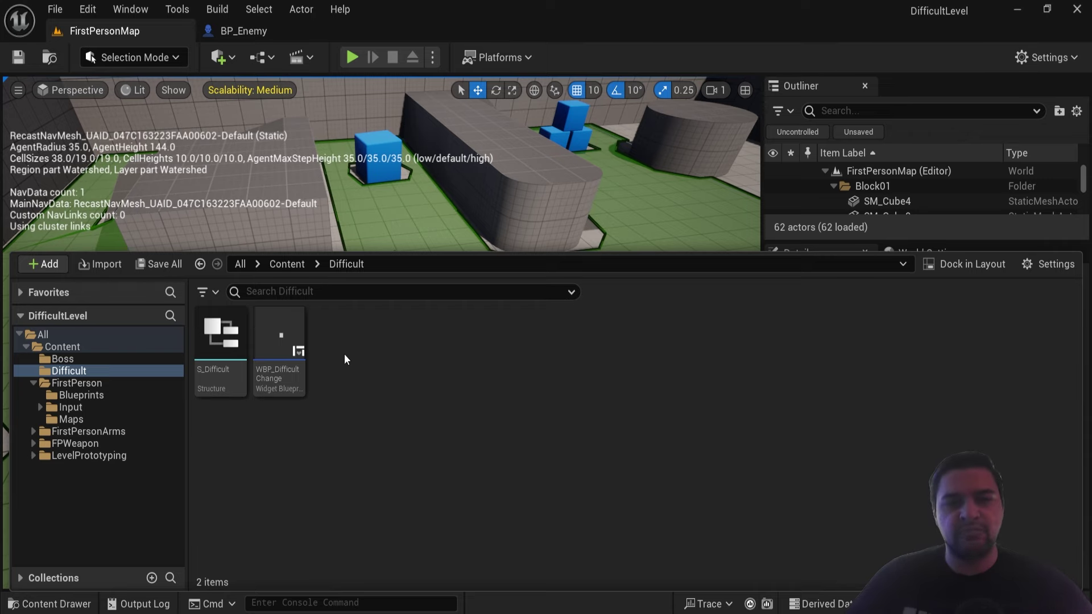
- Create a Data Table with S_Difficult as its row structure and name it DT_Difficult
{"action": "right_click", "coordinate": [344, 354]}
{"action": "scroll", "coordinate": [414, 491], "scroll_direction": "down", "scroll_amount": 3}
{"action": "mouse_move", "coordinate": [412, 499]}
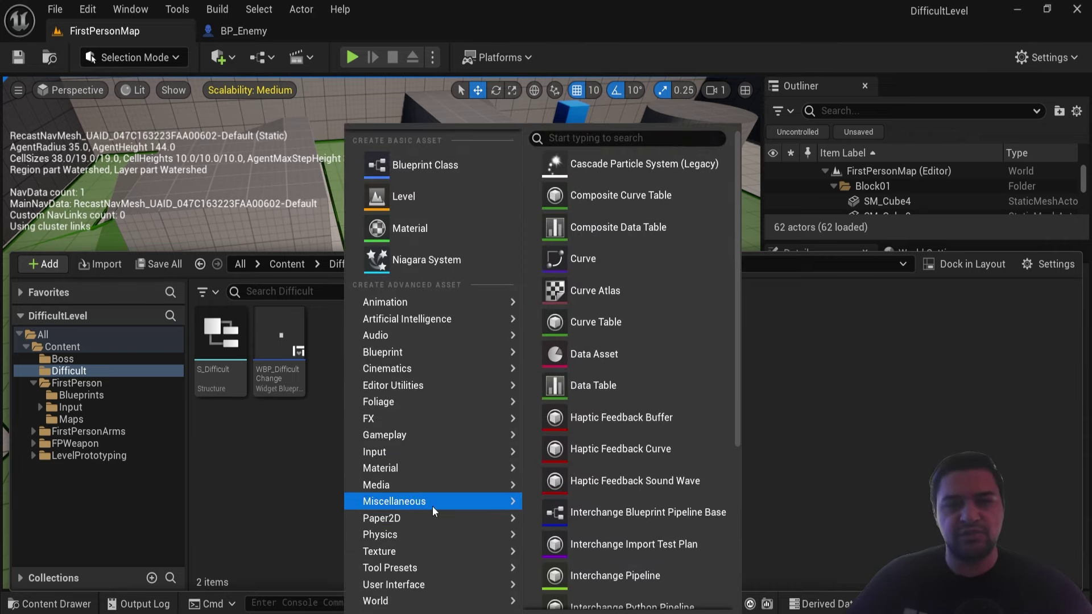
{"action": "left_click", "coordinate": [605, 393]}
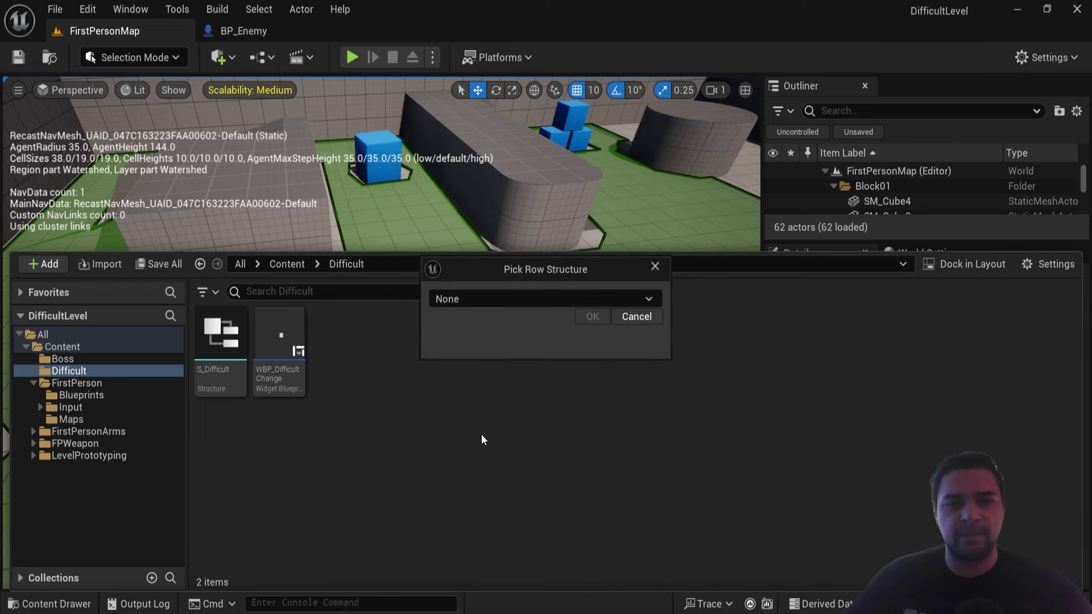
{"action": "left_click", "coordinate": [463, 301]}
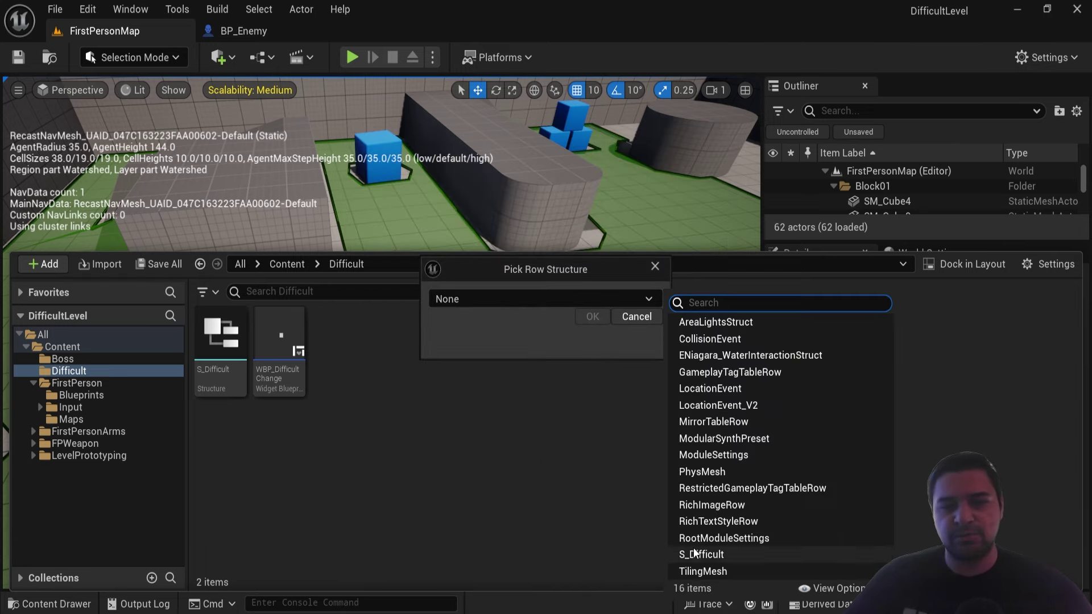
{"action": "left_click", "coordinate": [691, 556]}
{"action": "left_click", "coordinate": [591, 317]}
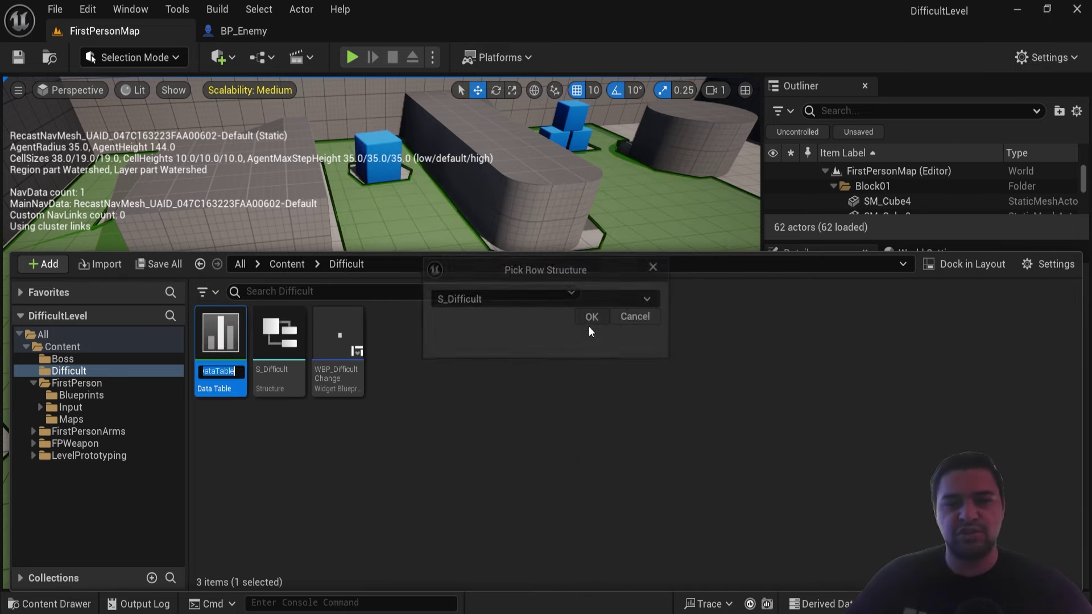
{"action": "type", "text": "DT_D"}
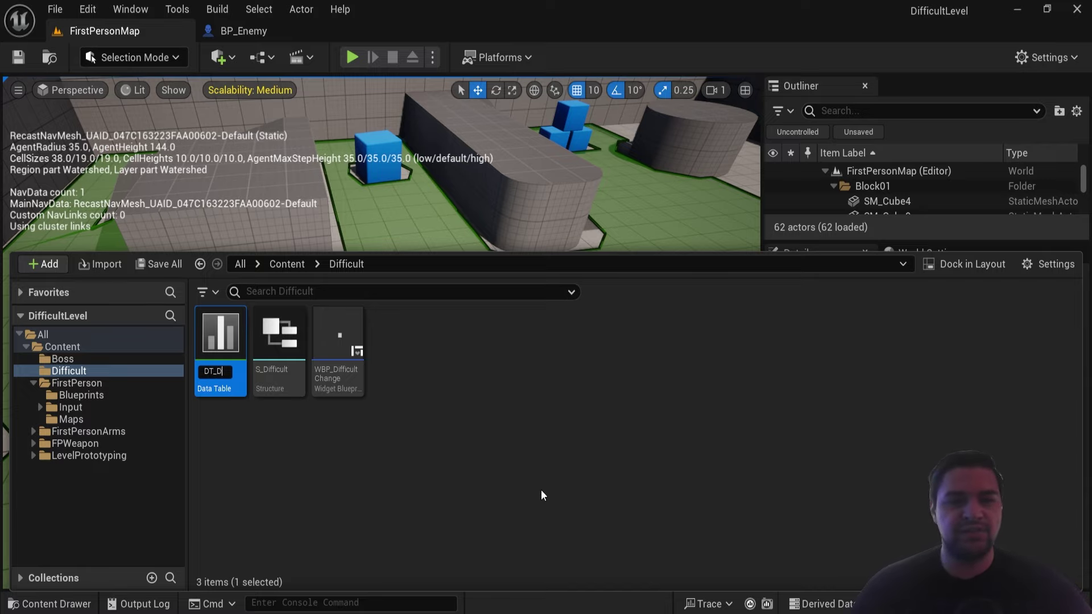
{"action": "type", "text": "ifficult"}
{"action": "key", "text": "Return"}
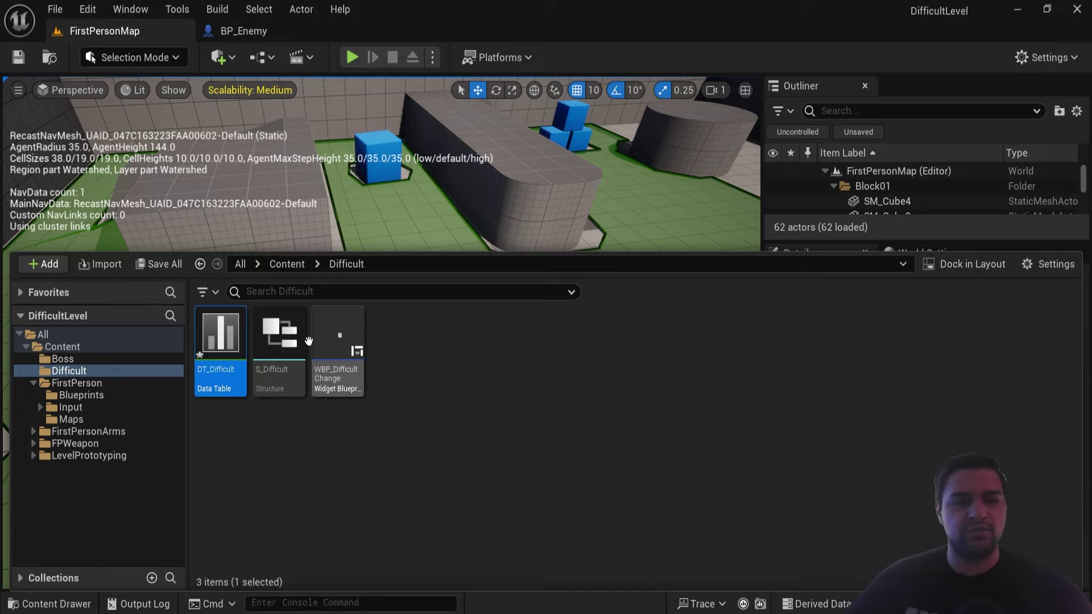
- Open DT_Difficult, widen its columns, and add an Easy row with Damage 1.0 and Speed 0.4
{"action": "double_click", "coordinate": [221, 335]}
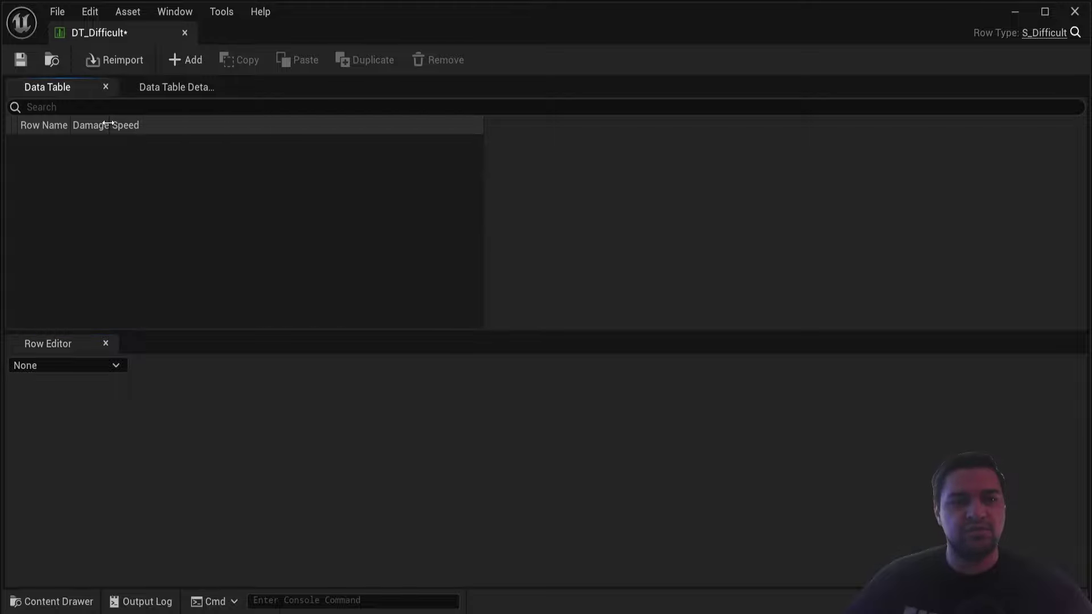
{"action": "left_click_drag", "start_coordinate": [108, 124], "coordinate": [364, 125]}
{"action": "left_click_drag", "start_coordinate": [73, 124], "coordinate": [232, 135]}
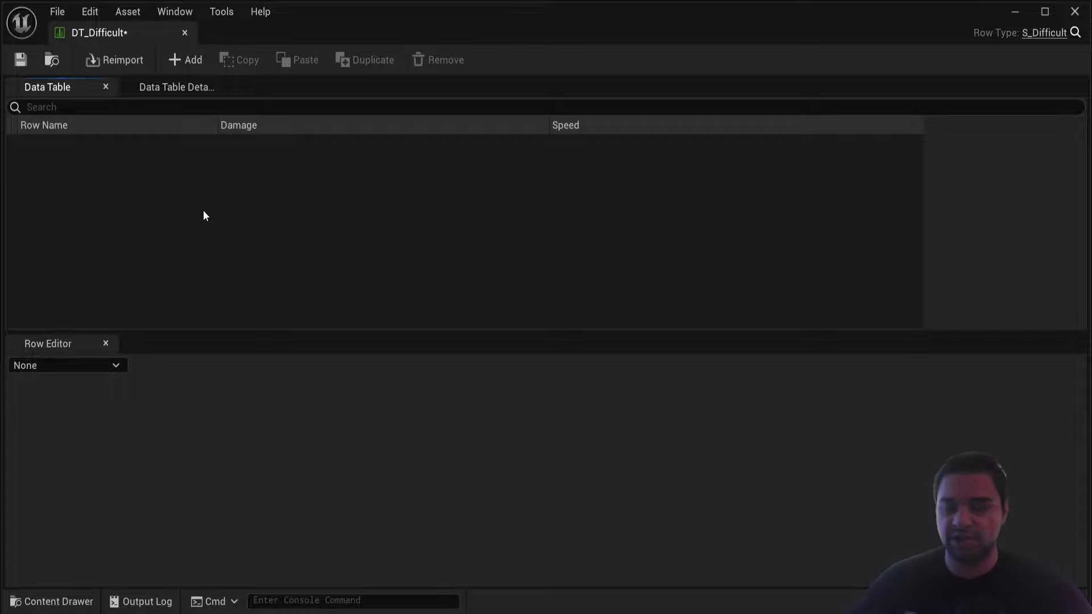
{"action": "left_click", "coordinate": [198, 59]}
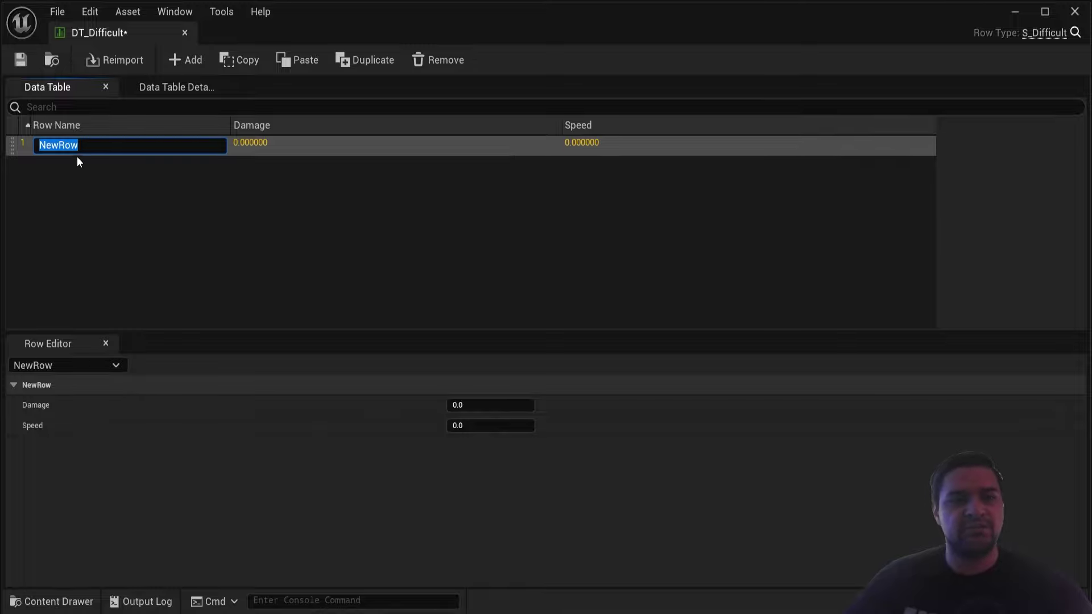
{"action": "type", "text": "Easy"}
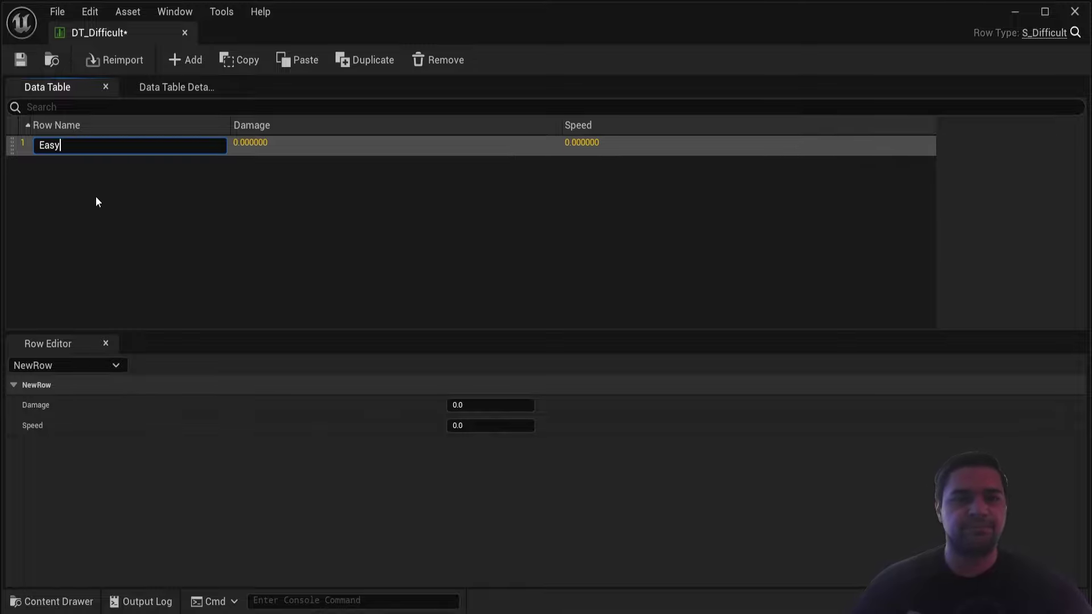
{"action": "key", "text": "Return"}
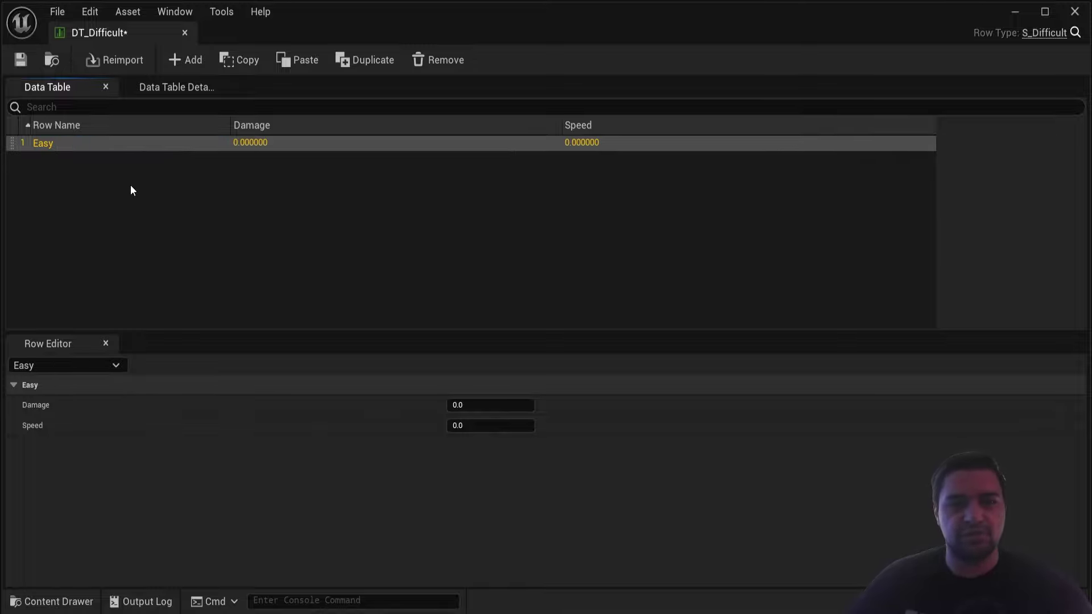
{"action": "left_click", "coordinate": [491, 405]}
{"action": "type", "text": "1"}
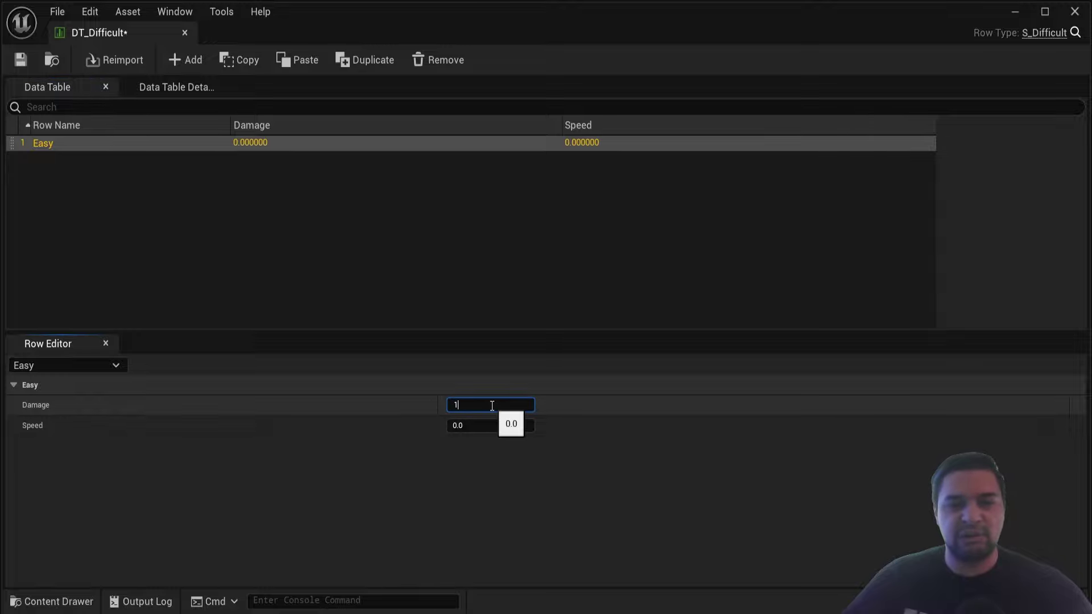
{"action": "key", "text": "Return"}
{"action": "left_click", "coordinate": [481, 426]}
{"action": "type", "text": "0"}
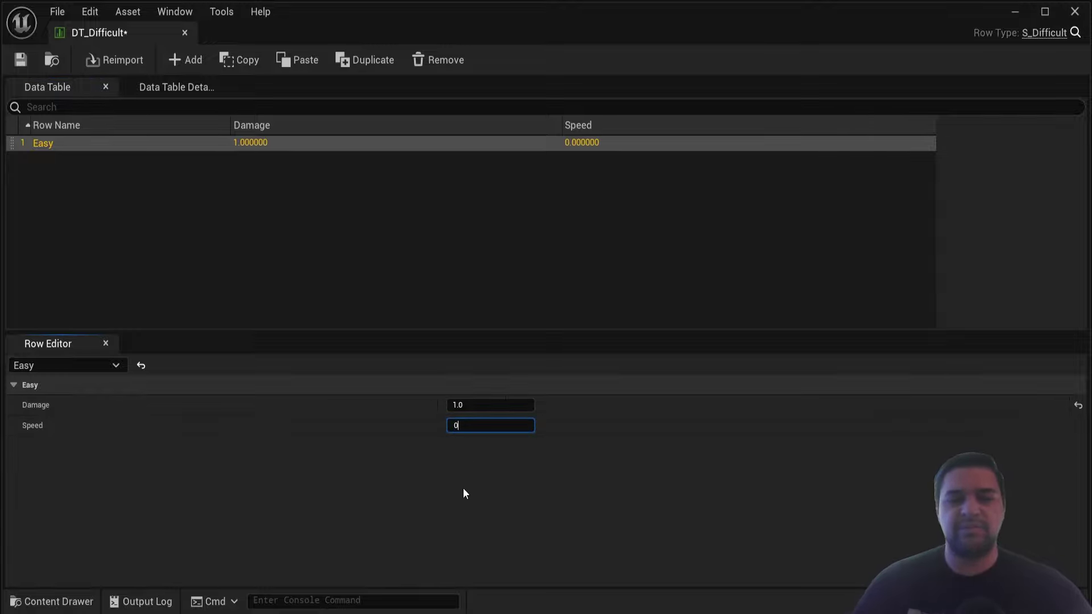
{"action": "type", "text": ".4"}
{"action": "key", "text": "Return"}
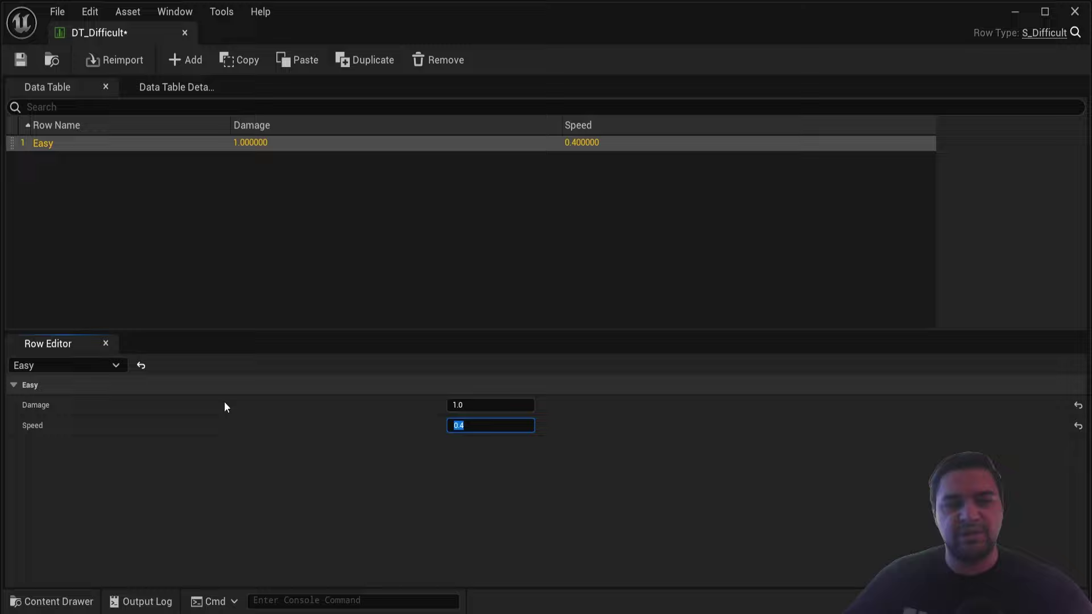
{"action": "left_click", "coordinate": [450, 439]}
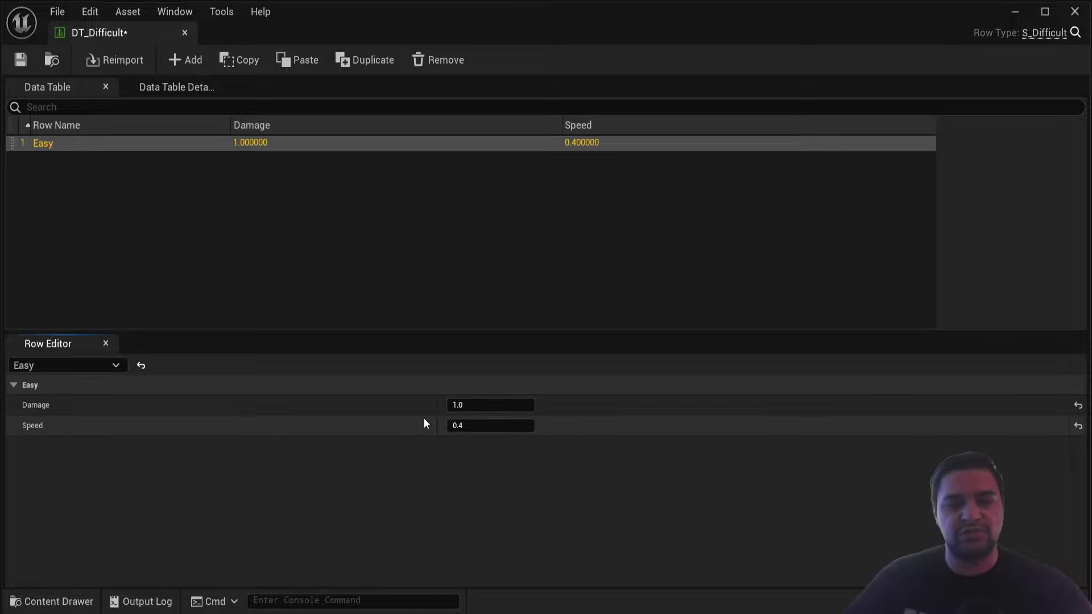
- Add a Medium row with Damage 1.5 and Speed 1.5
{"action": "left_click", "coordinate": [203, 59]}
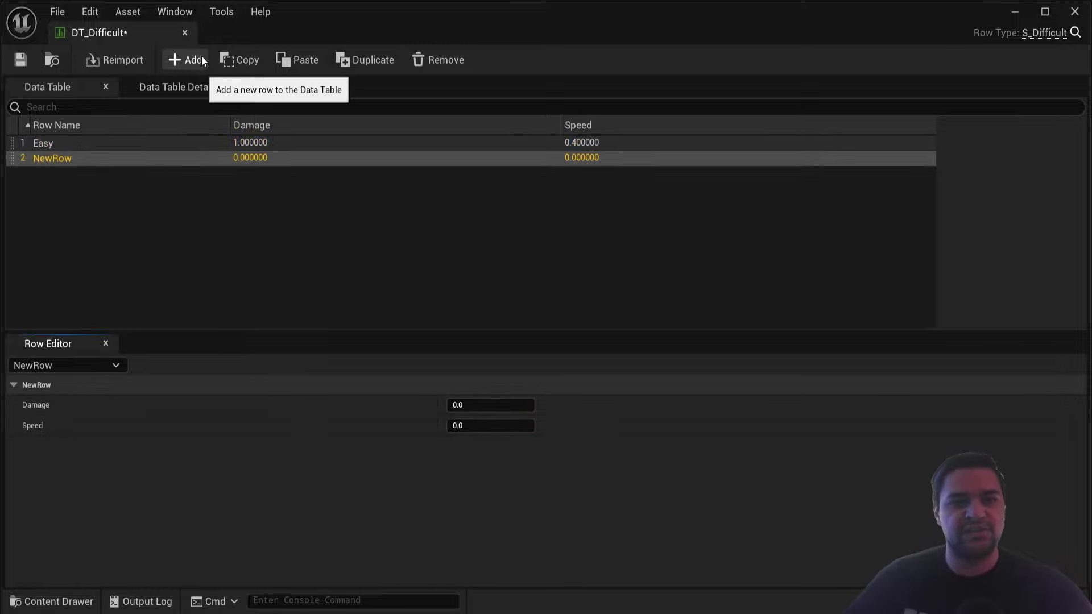
{"action": "left_click", "coordinate": [59, 162]}
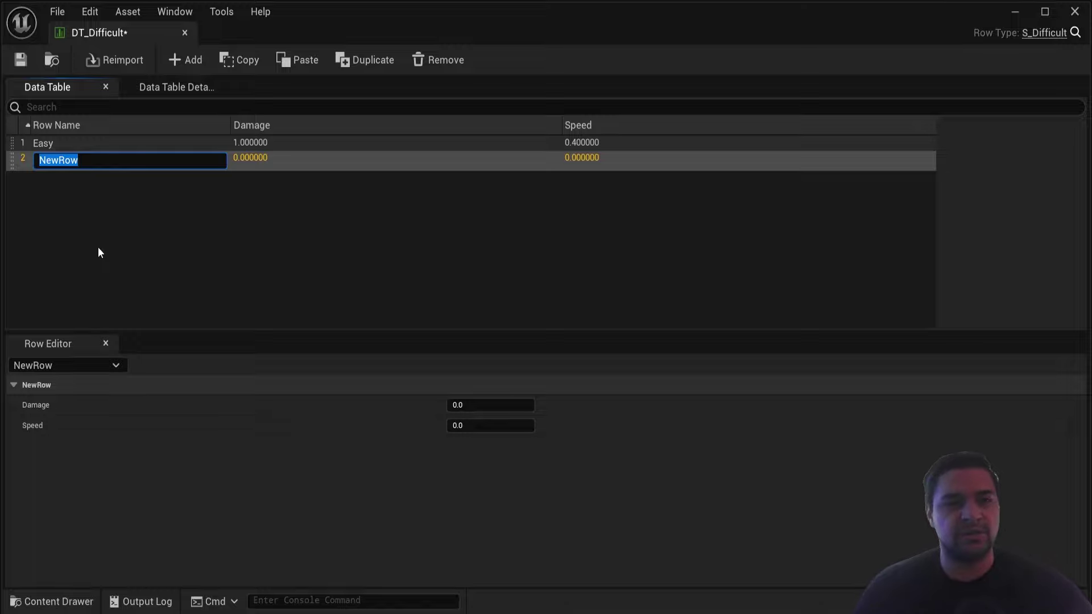
{"action": "type", "text": "Normal"}
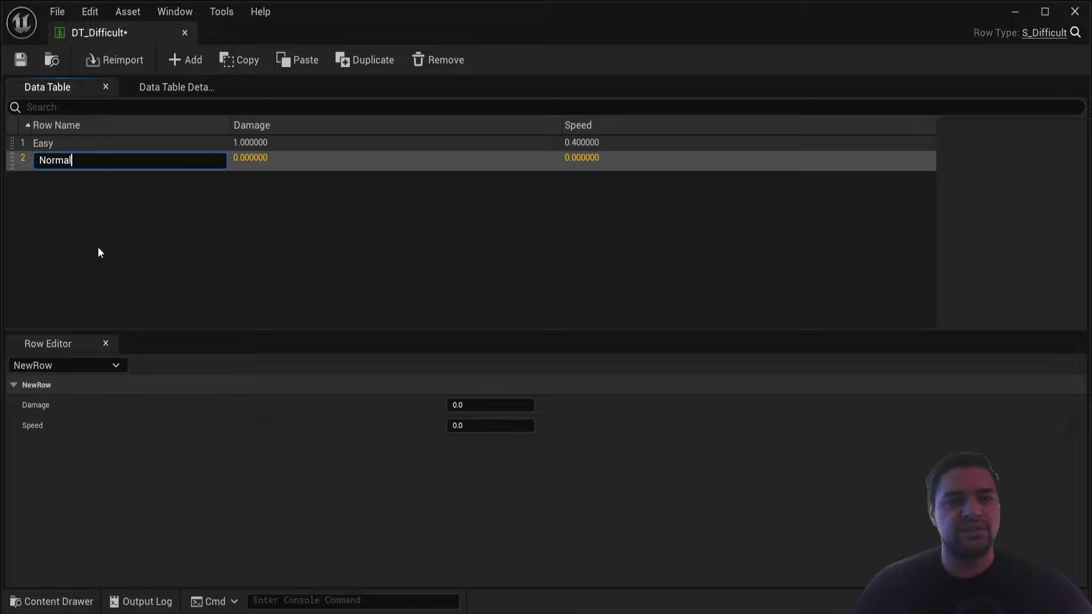
{"action": "key", "text": "ctrl+a"}
{"action": "type", "text": "Medium"}
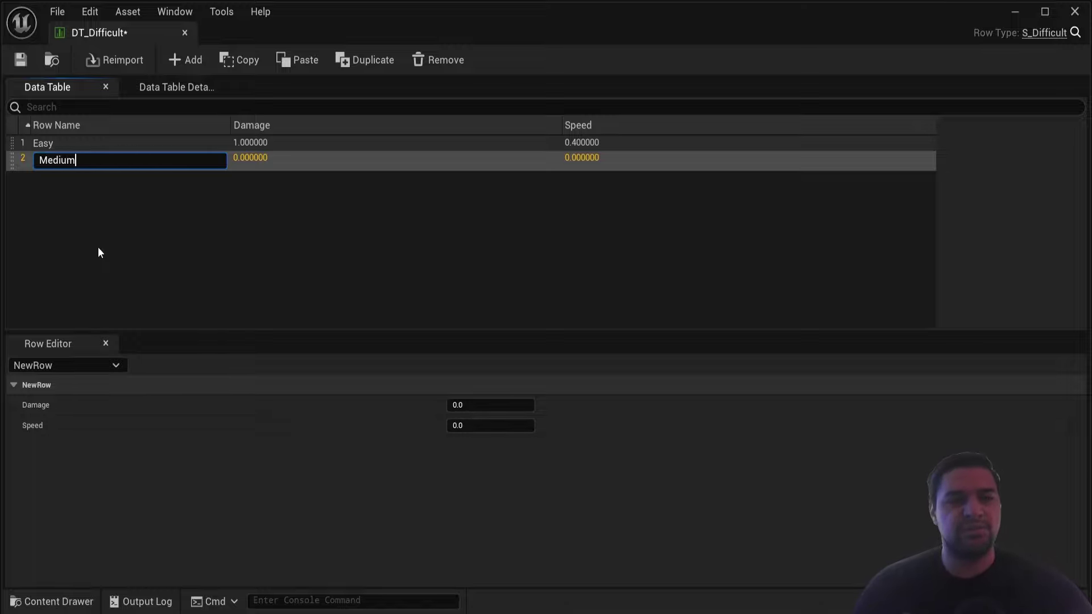
{"action": "key", "text": "Return"}
{"action": "left_click", "coordinate": [508, 406]}
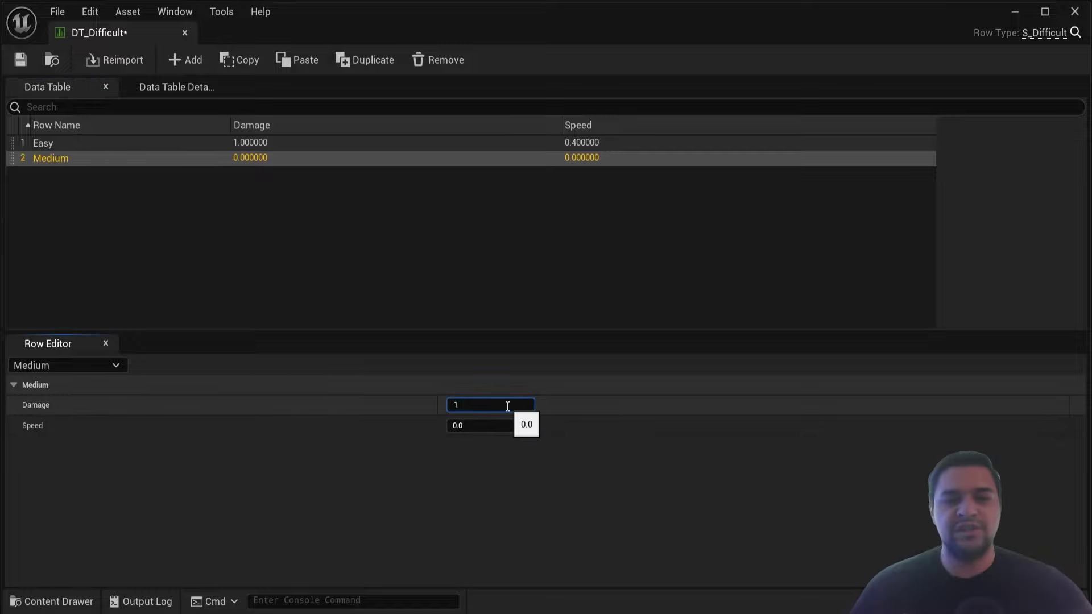
{"action": "type", "text": "1.5"}
{"action": "key", "text": "Tab"}
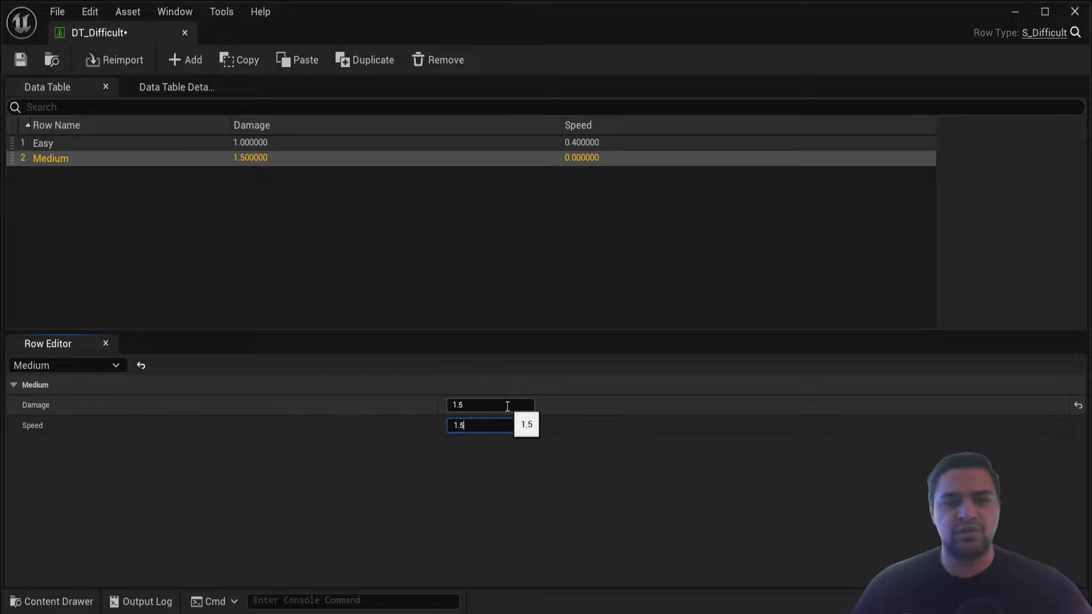
{"action": "key", "text": "Return"}
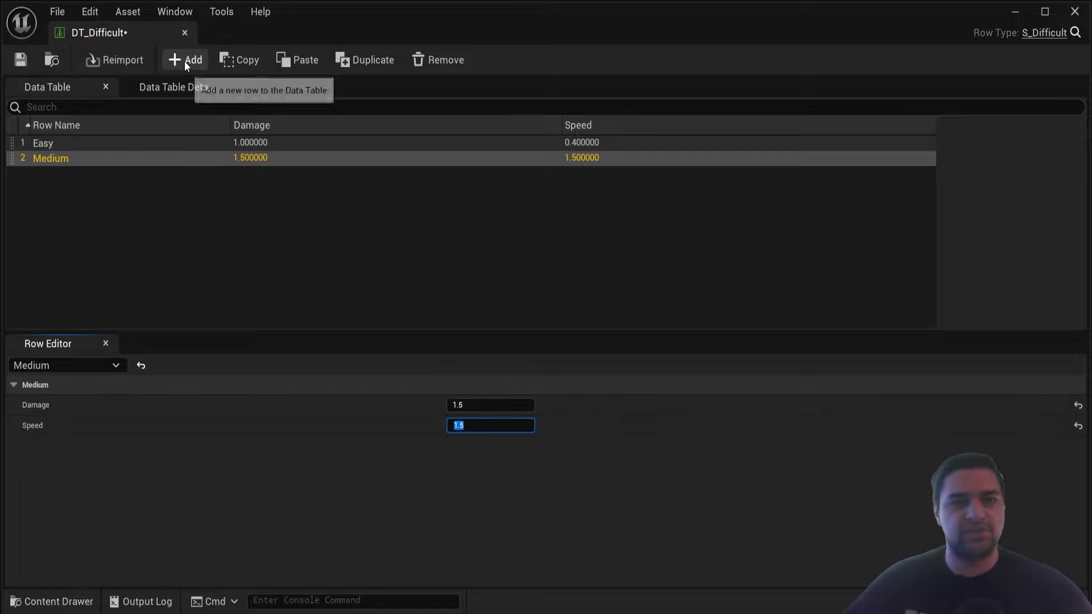
- Add a Hard row with Damage 2.0 and Speed 2.0
{"action": "left_click", "coordinate": [185, 60]}
{"action": "double_click", "coordinate": [50, 173]}
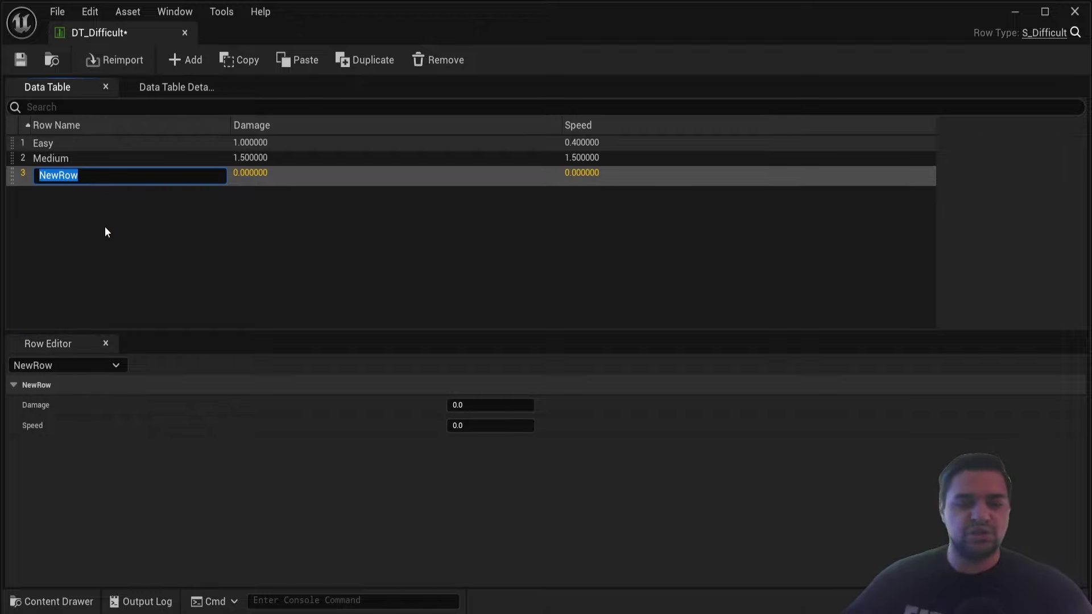
{"action": "type", "text": "Hard"}
{"action": "key", "text": "Return"}
{"action": "left_click", "coordinate": [499, 403]}
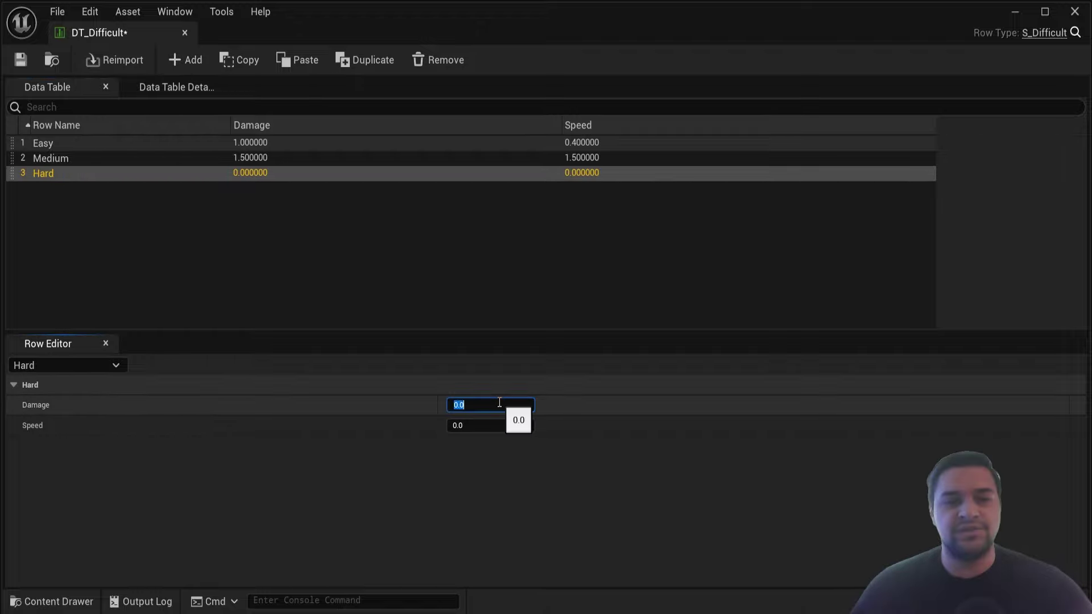
{"action": "type", "text": "2"}
{"action": "key", "text": "Tab"}
{"action": "type", "text": "2"}
{"action": "key", "text": "Return"}
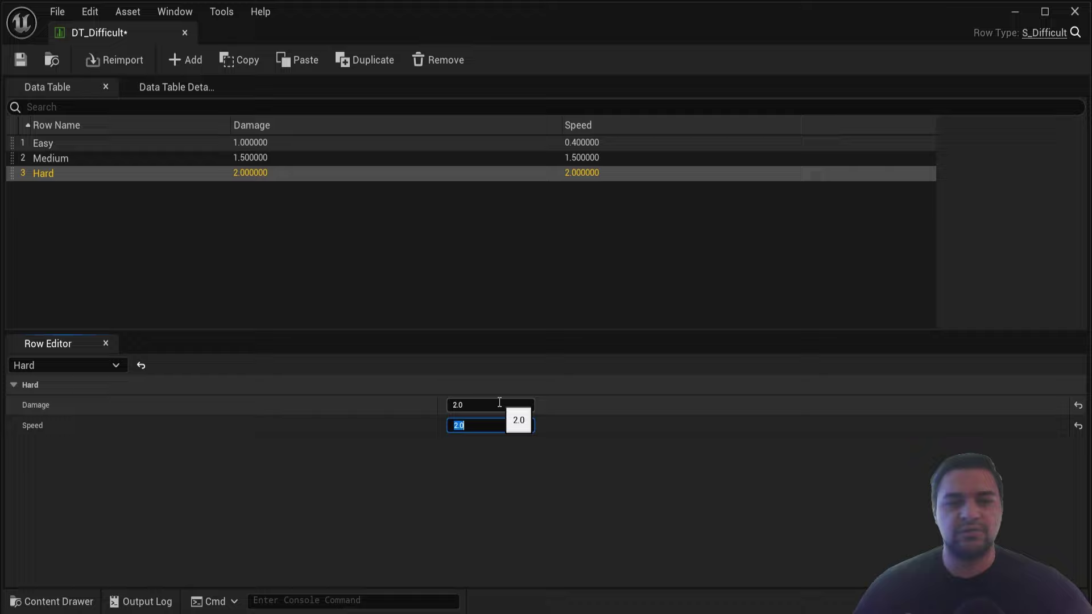
- Add a Veteran row with Damage 3.0 and Speed 3.0, then save the table
{"action": "left_click", "coordinate": [201, 57]}
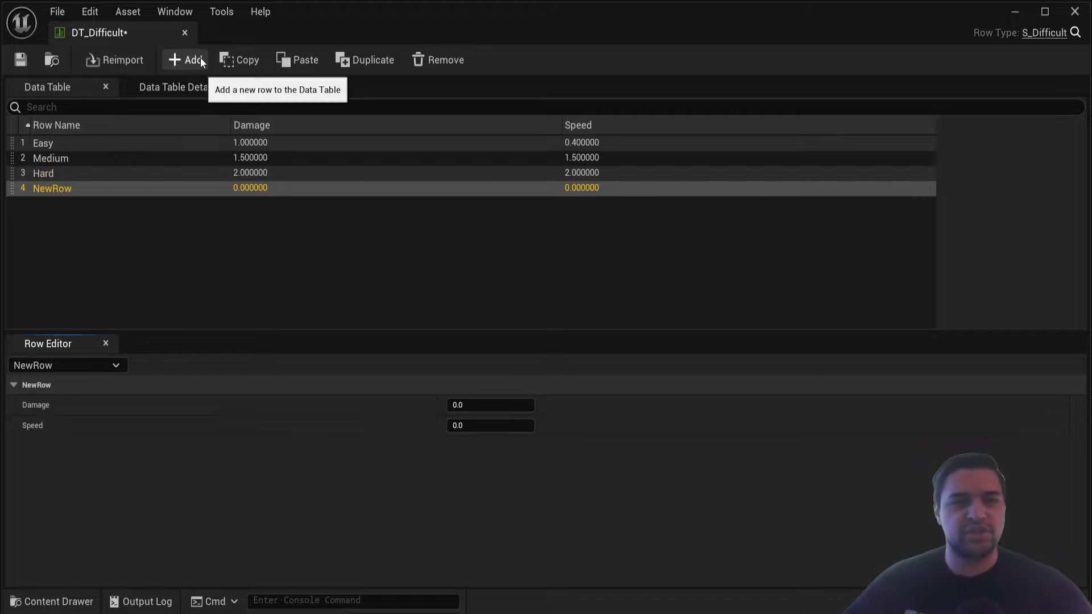
{"action": "double_click", "coordinate": [74, 188]}
{"action": "type", "text": "Vete"}
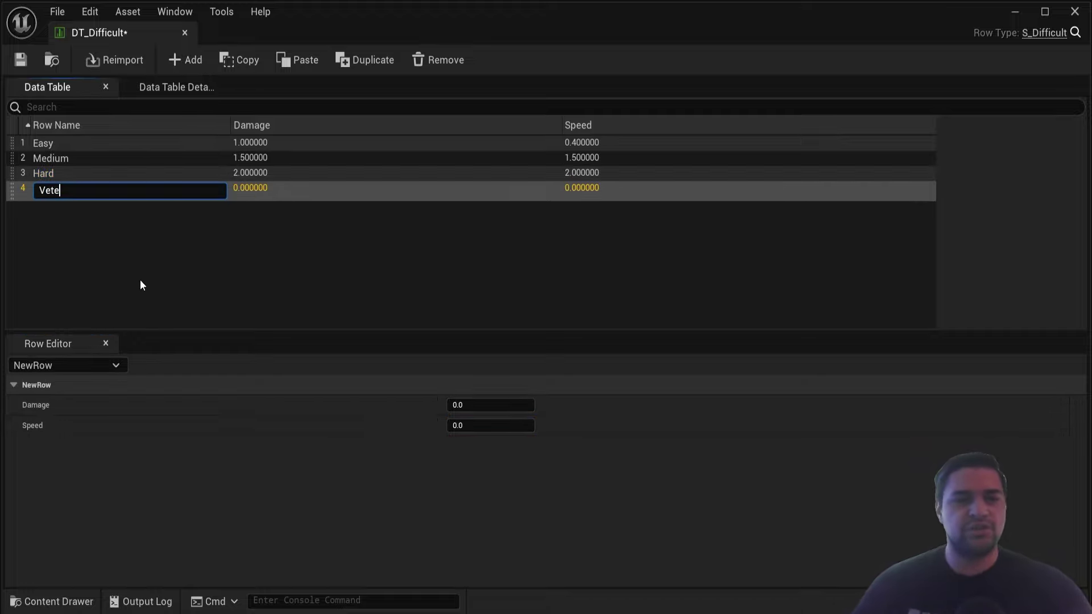
{"action": "type", "text": "ran"}
{"action": "key", "text": "Return"}
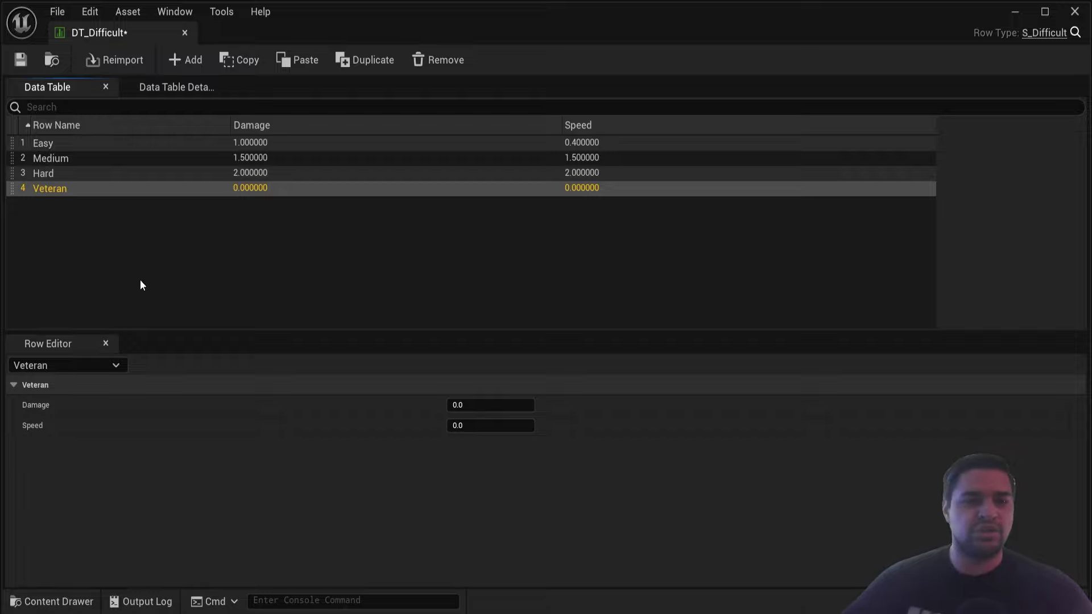
{"action": "left_click", "coordinate": [481, 410]}
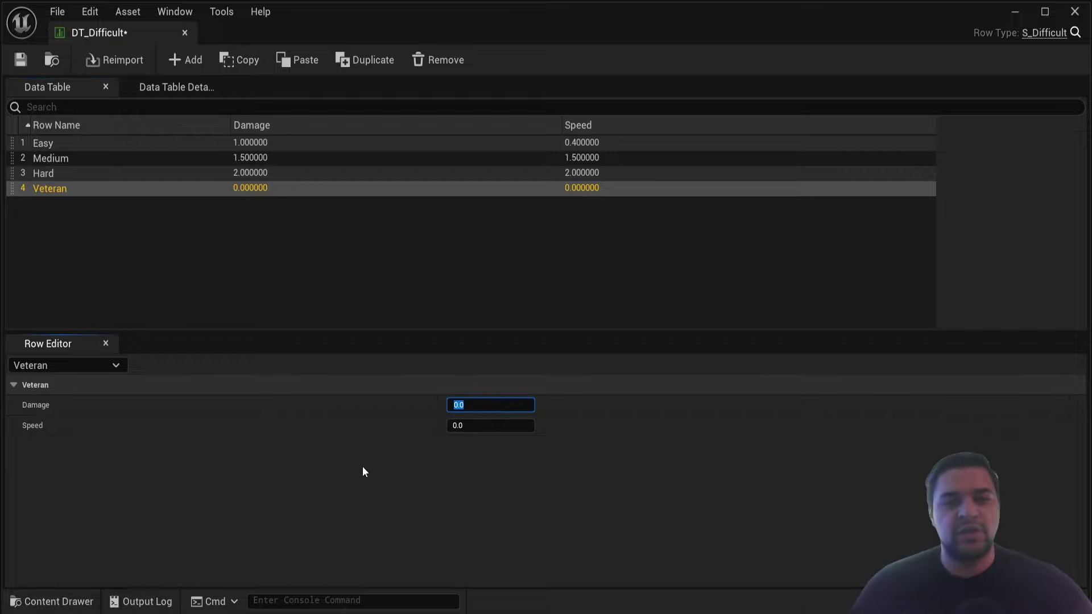
{"action": "type", "text": "3"}
{"action": "key", "text": "Return"}
{"action": "key", "text": "Tab"}
{"action": "type", "text": "3"}
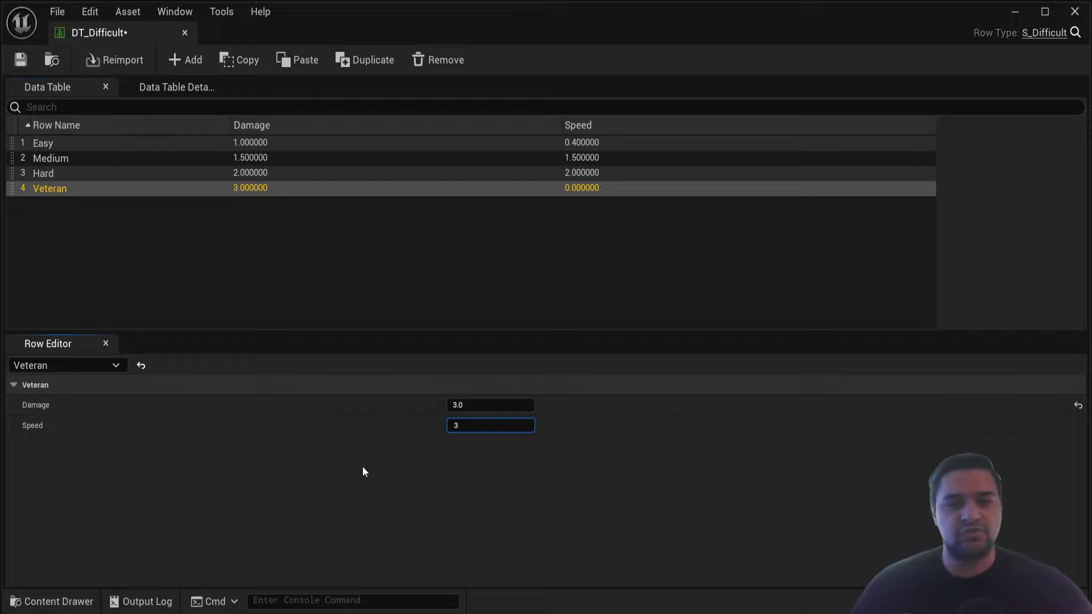
{"action": "key", "text": "Return"}
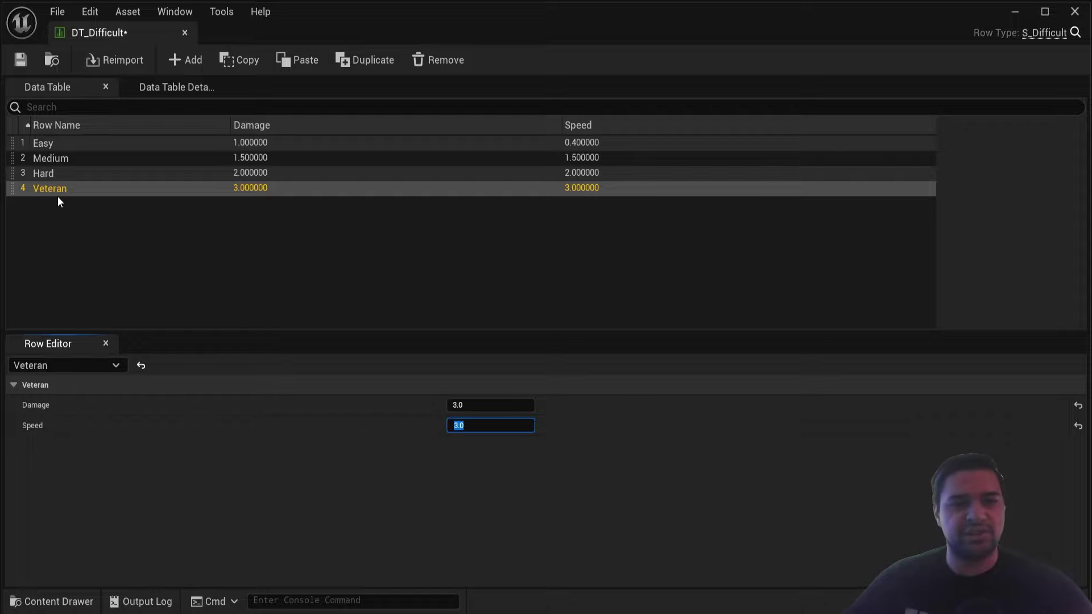
{"action": "left_click", "coordinate": [61, 193]}
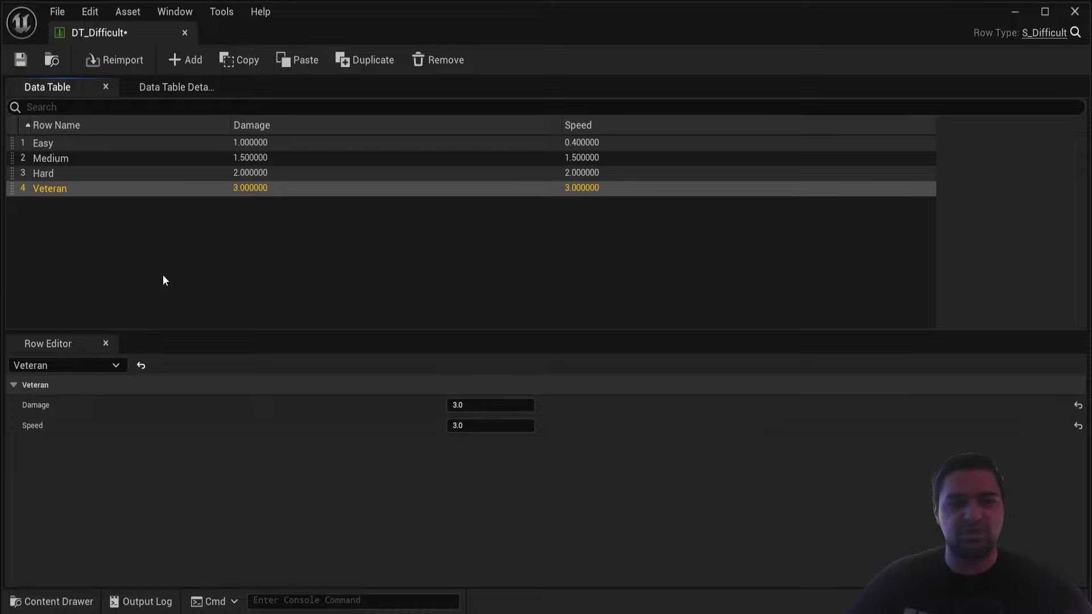
{"action": "left_click", "coordinate": [24, 67]}
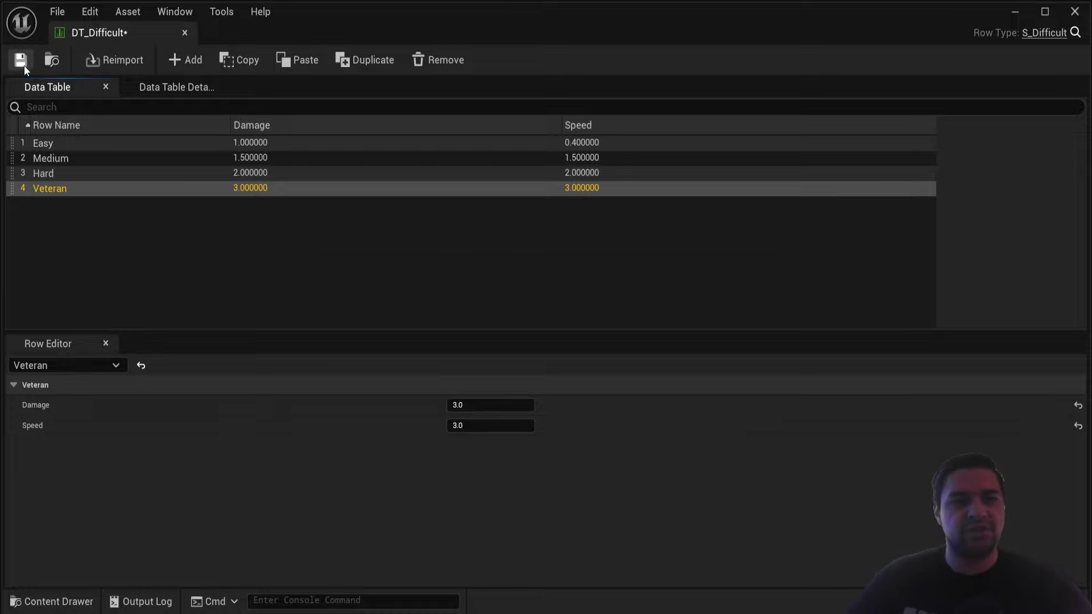
- Close the DT_Difficult editor and show the Difficult folder's assets in the Content Drawer
{"action": "left_click", "coordinate": [186, 33]}
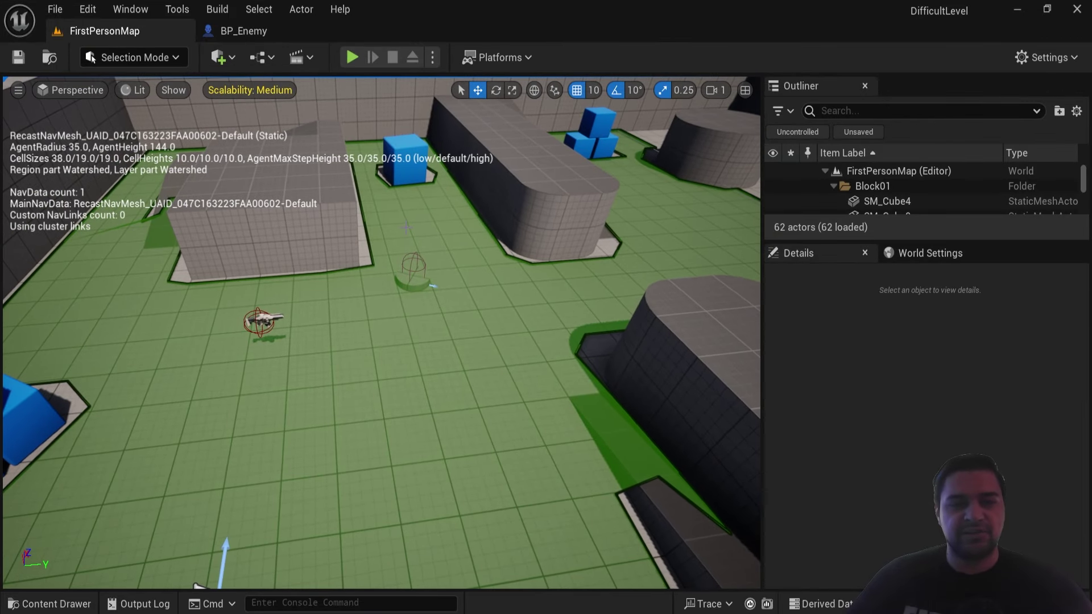
{"action": "key", "text": "ctrl+space"}
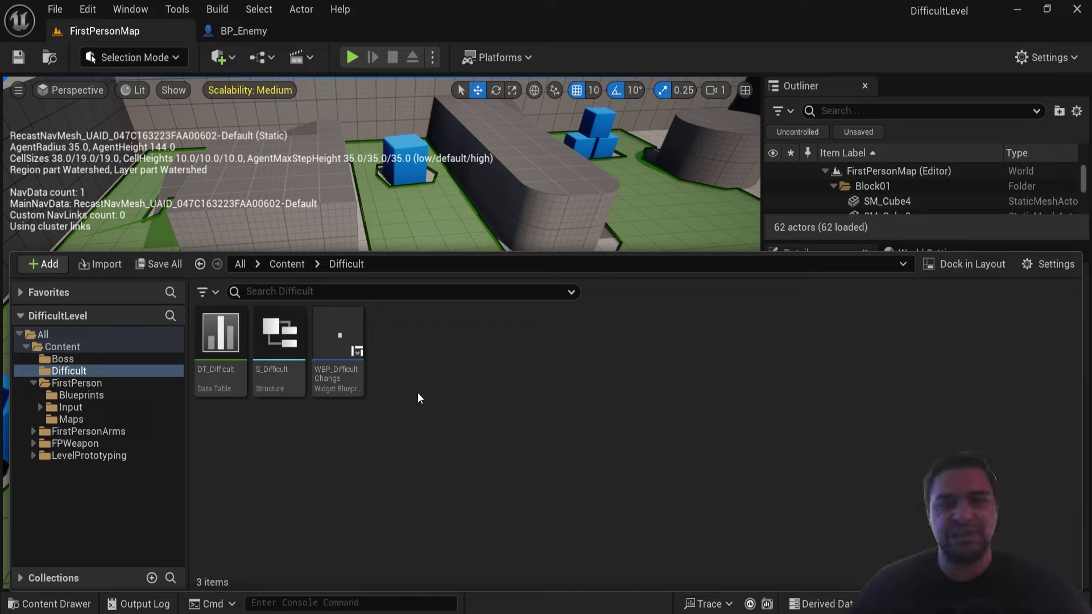
{"action": "mouse_move", "coordinate": [418, 228]}
{"action": "right_mouse_down"}
{"action": "mouse_move", "coordinate": [341, 242]}
{"action": "mouse_move", "coordinate": [341, 216]}
{"action": "mouse_move", "coordinate": [359, 222]}
{"action": "right_mouse_up"}
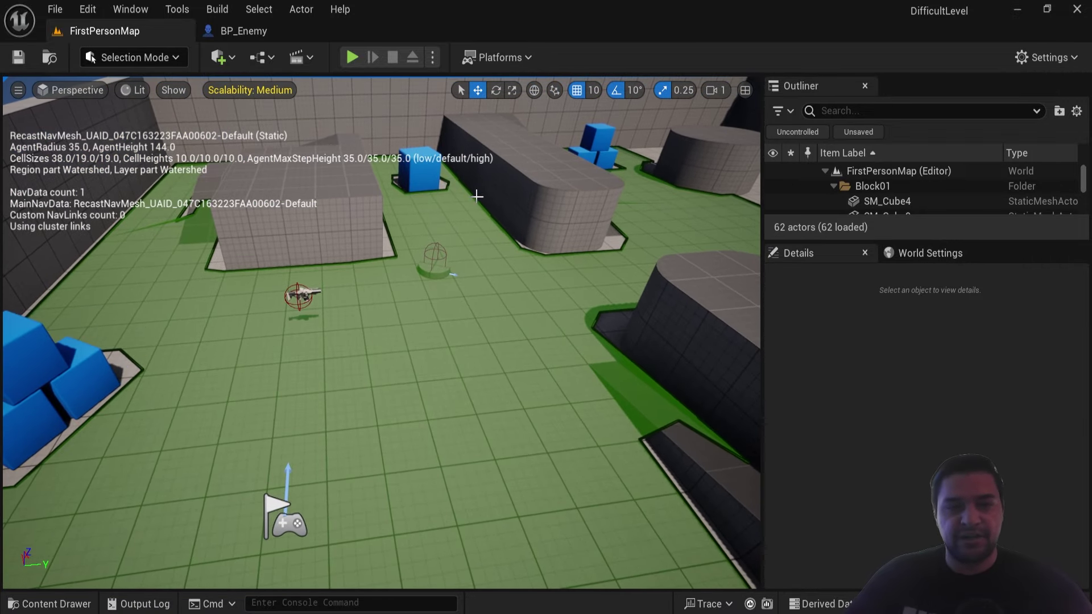
{"action": "key", "text": "ctrl+space"}
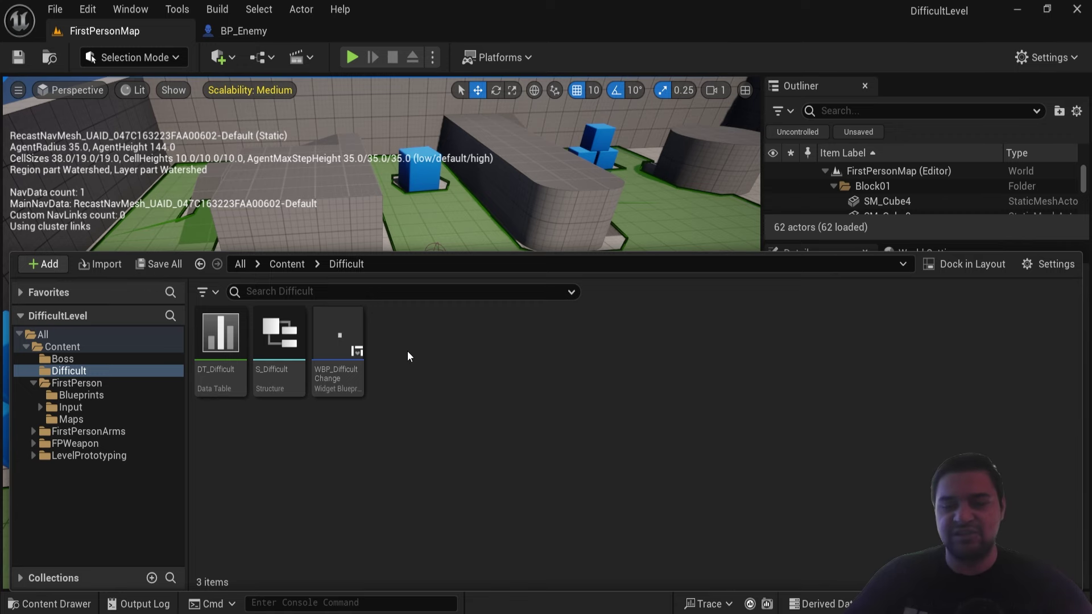
- Create a Blueprint class with GameInstance as parent, named GI_Difficult
{"action": "right_click", "coordinate": [407, 356]}
{"action": "left_click", "coordinate": [491, 289]}
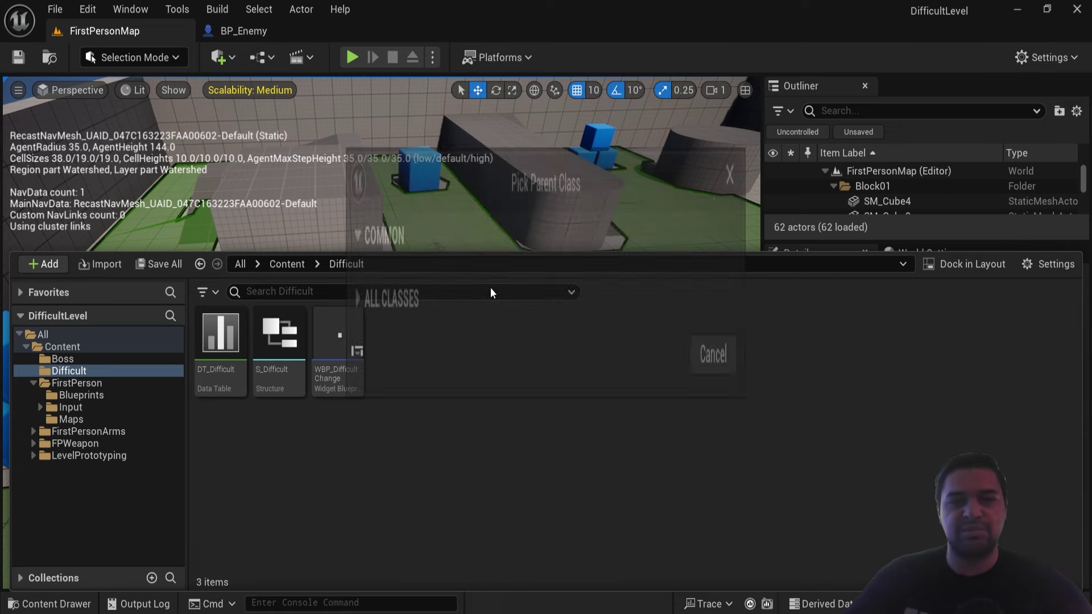
{"action": "left_click", "coordinate": [340, 417]}
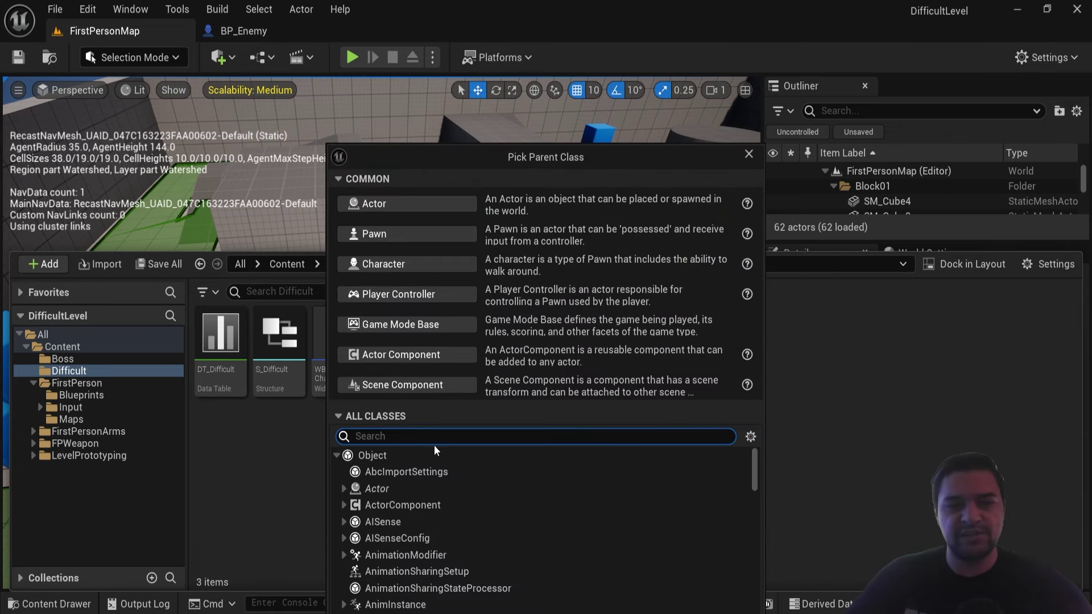
{"action": "type", "text": "GameIn"}
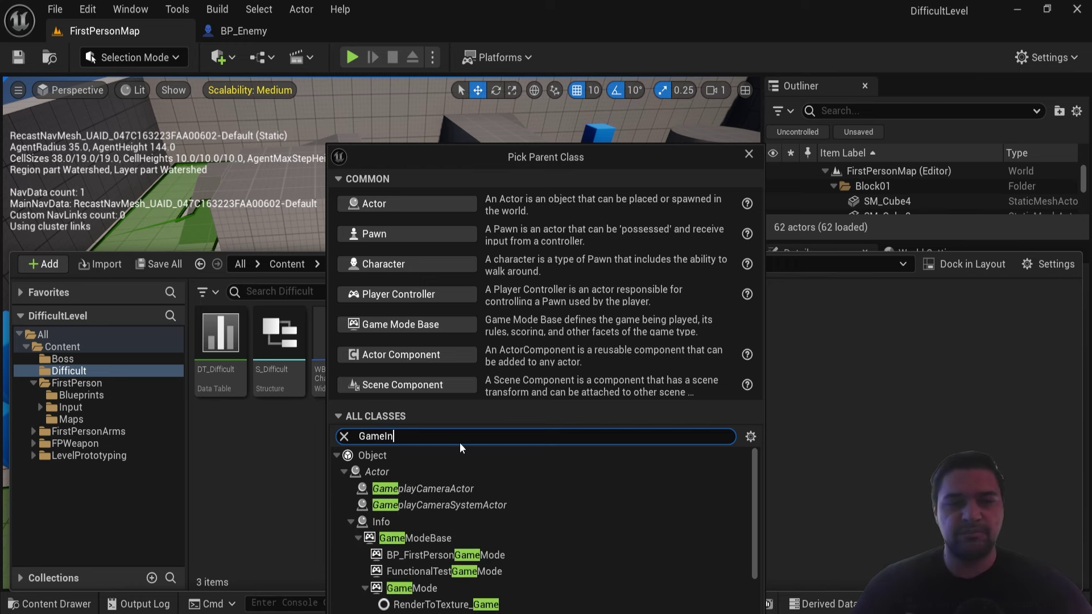
{"action": "type", "text": "s"}
{"action": "left_click", "coordinate": [401, 466]}
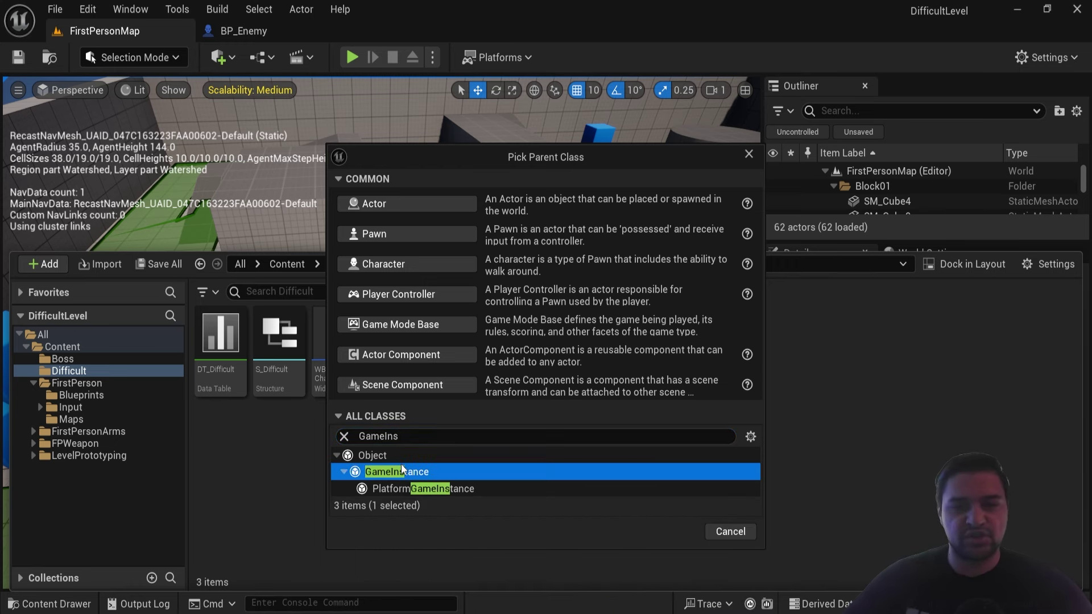
{"action": "left_click", "coordinate": [657, 534]}
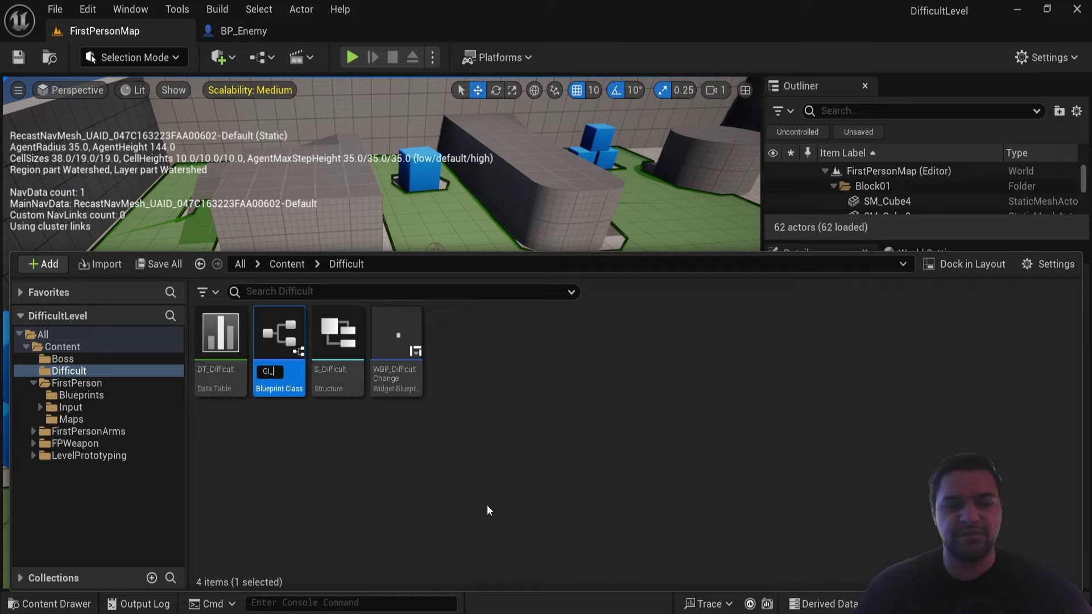
{"action": "type", "text": "Difficult"}
{"action": "key", "text": "Return"}
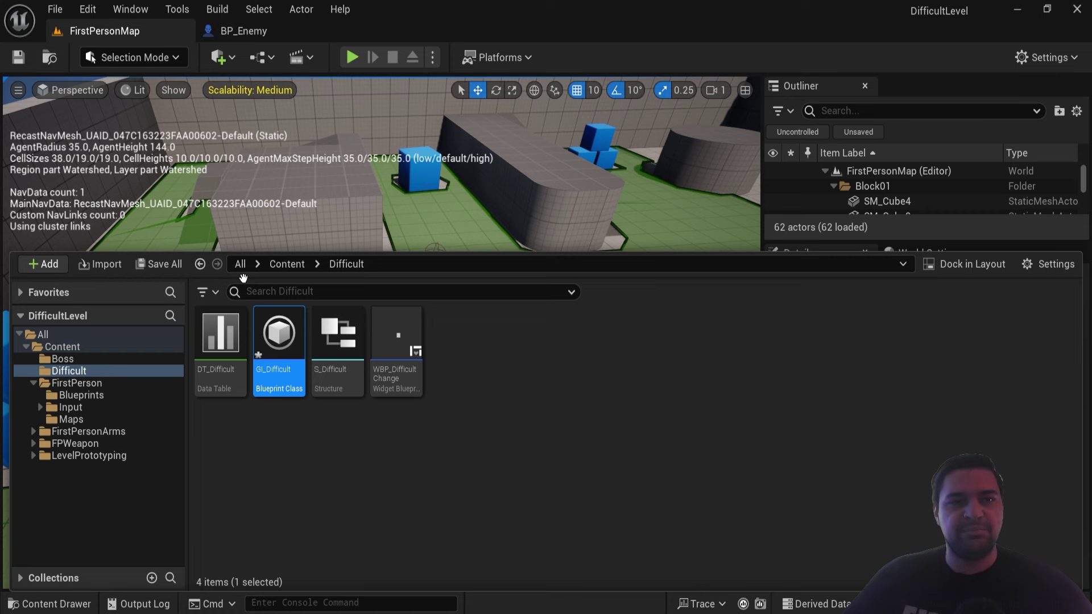
{"action": "left_click", "coordinate": [92, 9]}
- Set the project's Game Instance Class to GI_Difficult, then reopen the Content Drawer
{"action": "left_click", "coordinate": [139, 261]}
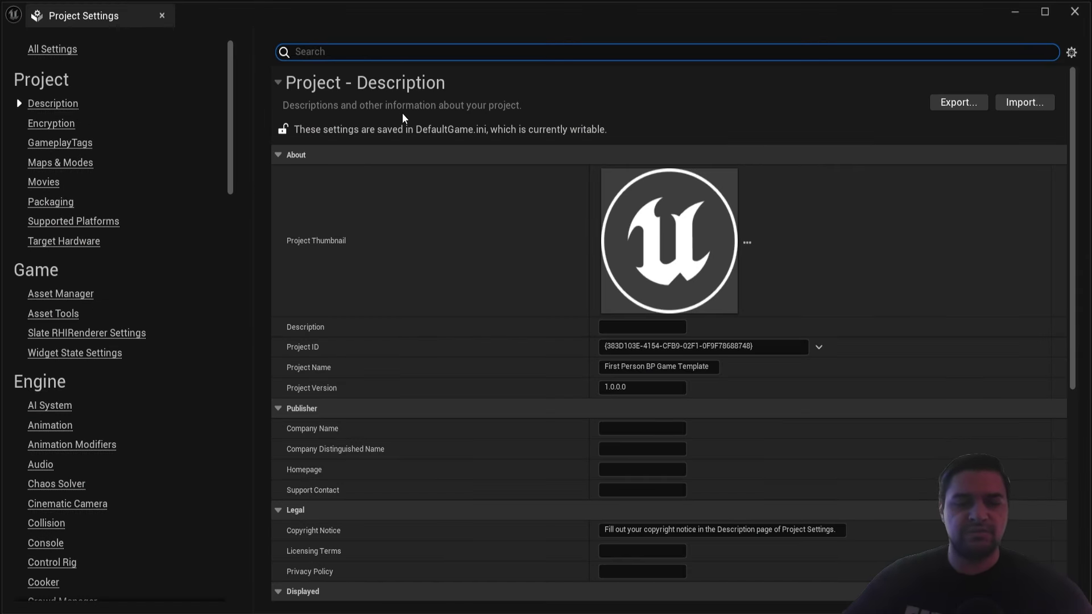
{"action": "type", "text": "GameIn"}
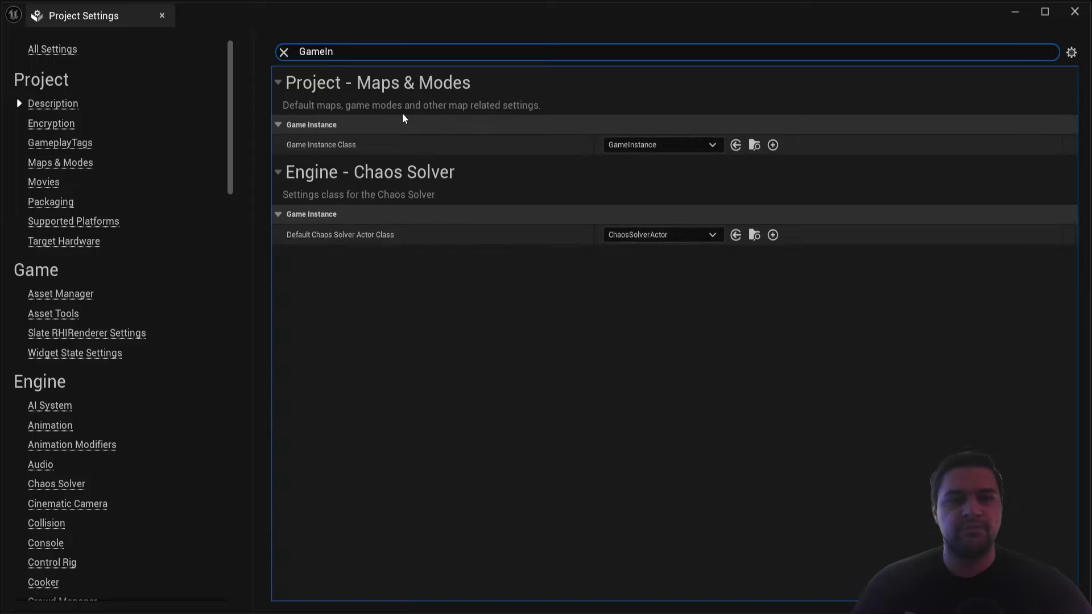
{"action": "left_click", "coordinate": [651, 152]}
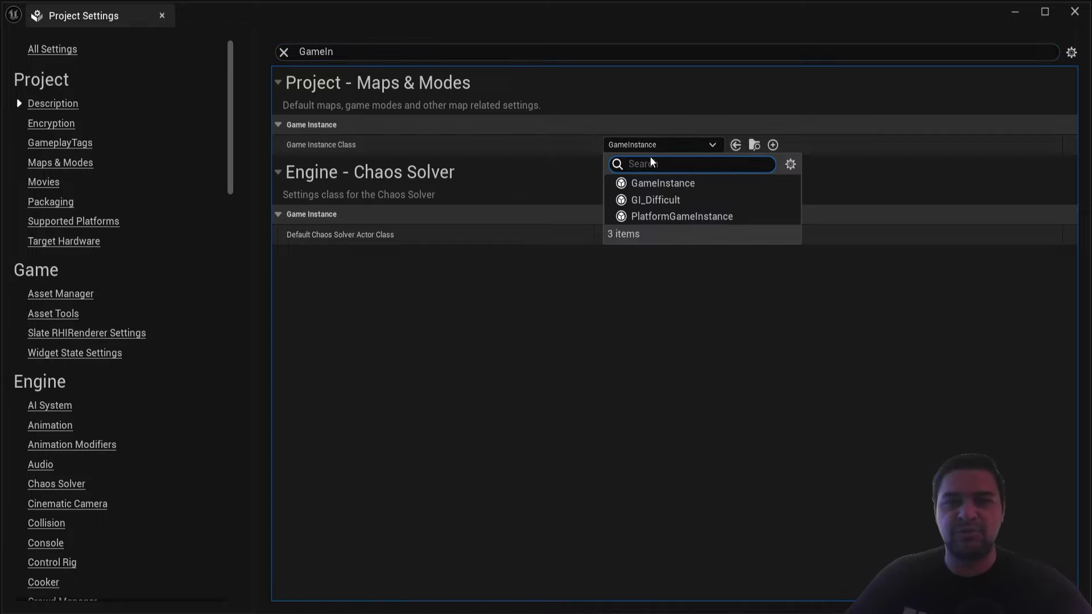
{"action": "left_click", "coordinate": [649, 200]}
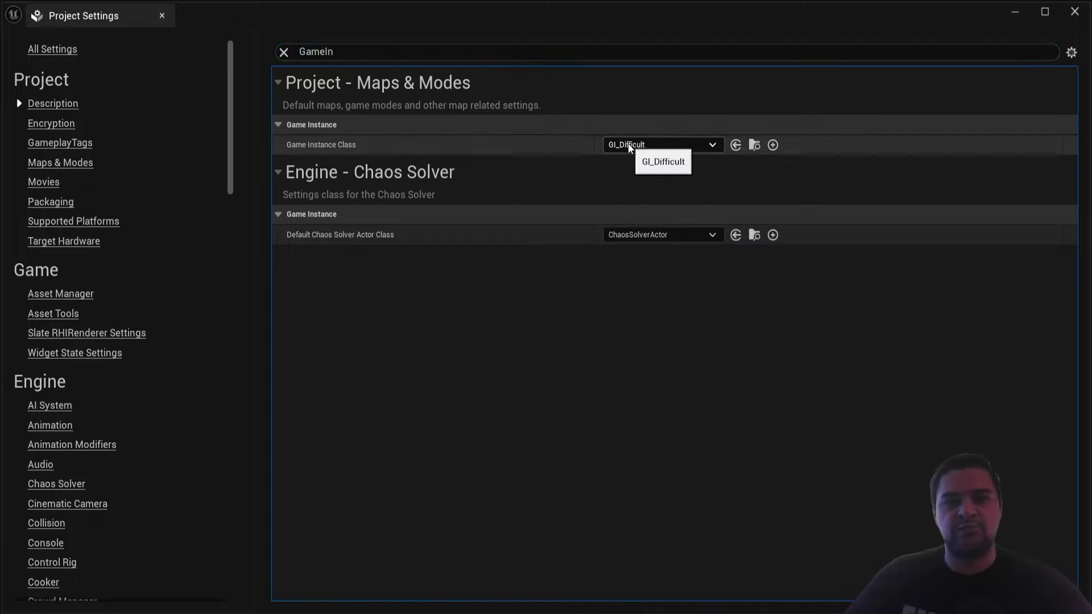
{"action": "left_click", "coordinate": [162, 15]}
{"action": "key", "text": "ctrl+space"}
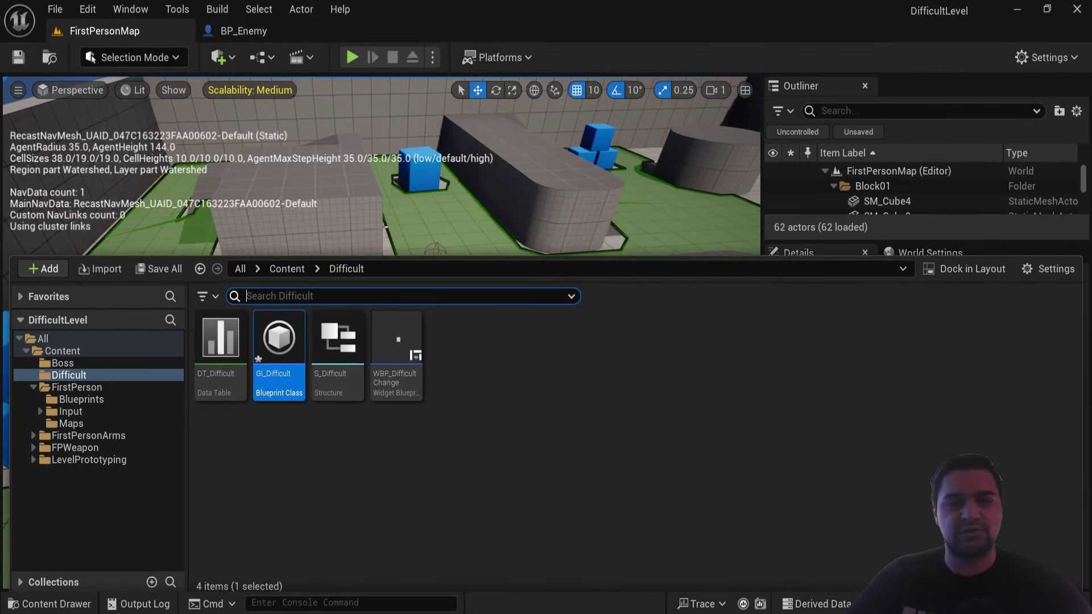
- Open GI_Difficult and add a custom event named Func_Easy
{"action": "double_click", "coordinate": [286, 378]}
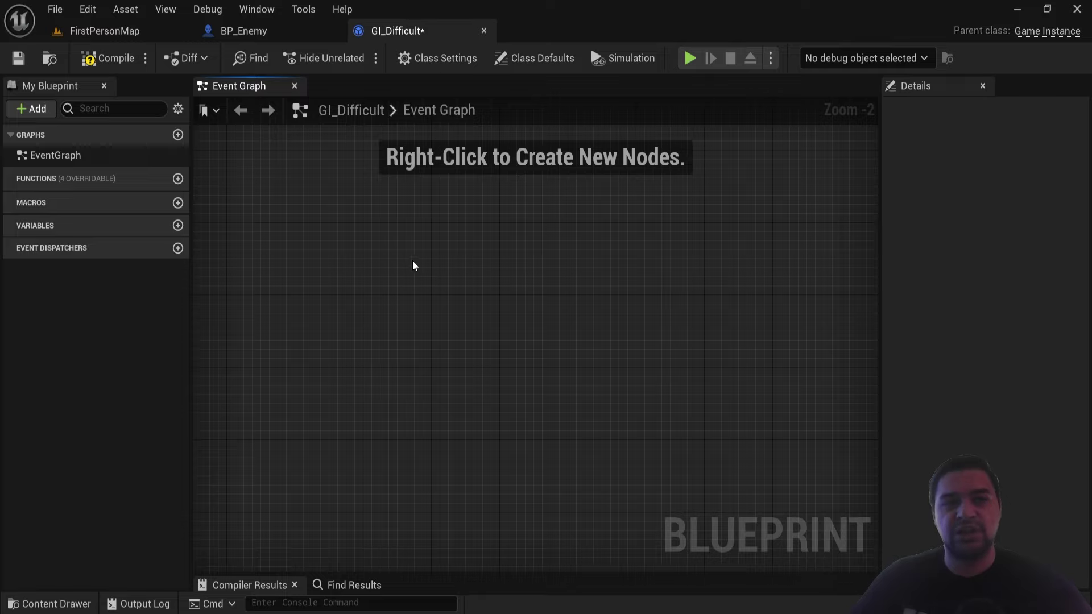
{"action": "right_click", "coordinate": [397, 253]}
{"action": "type", "text": "custo"}
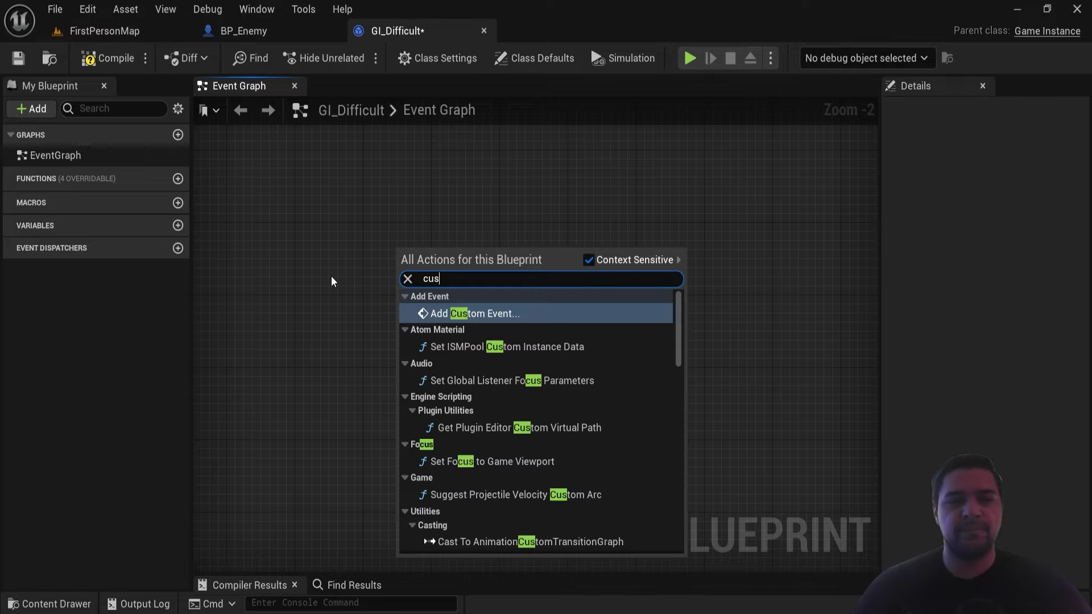
{"action": "key", "text": "Return"}
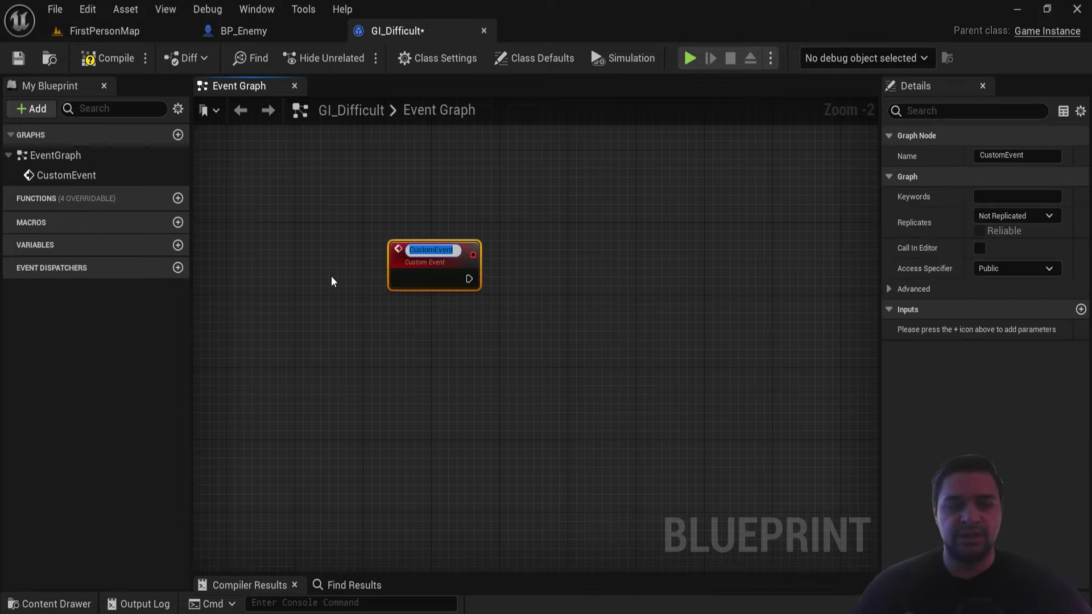
{"action": "scroll", "coordinate": [333, 281], "scroll_direction": "up", "scroll_amount": 2}
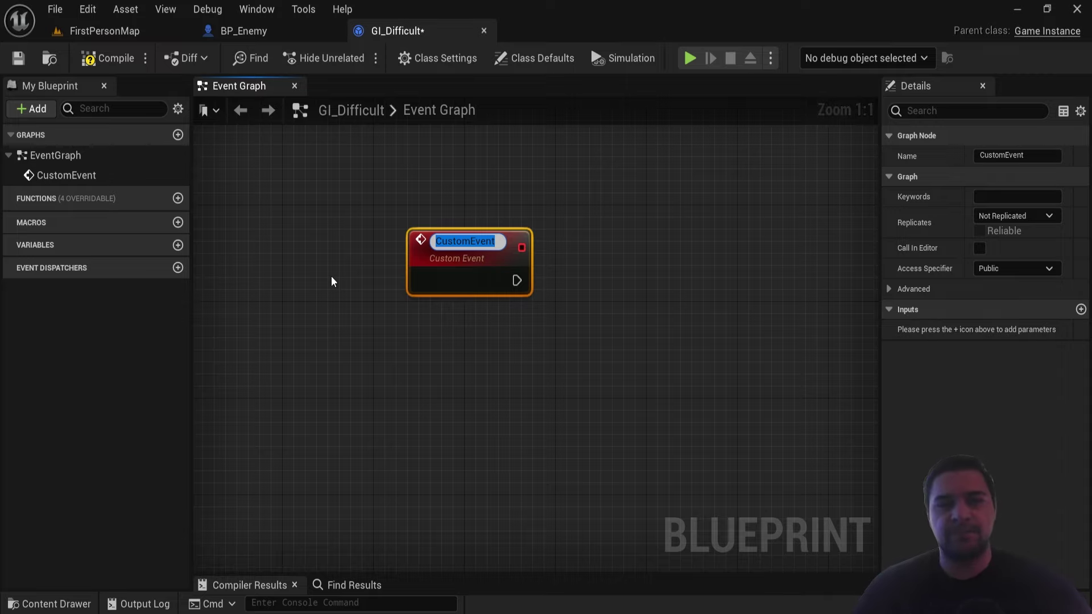
{"action": "type", "text": "Func_Easy"}
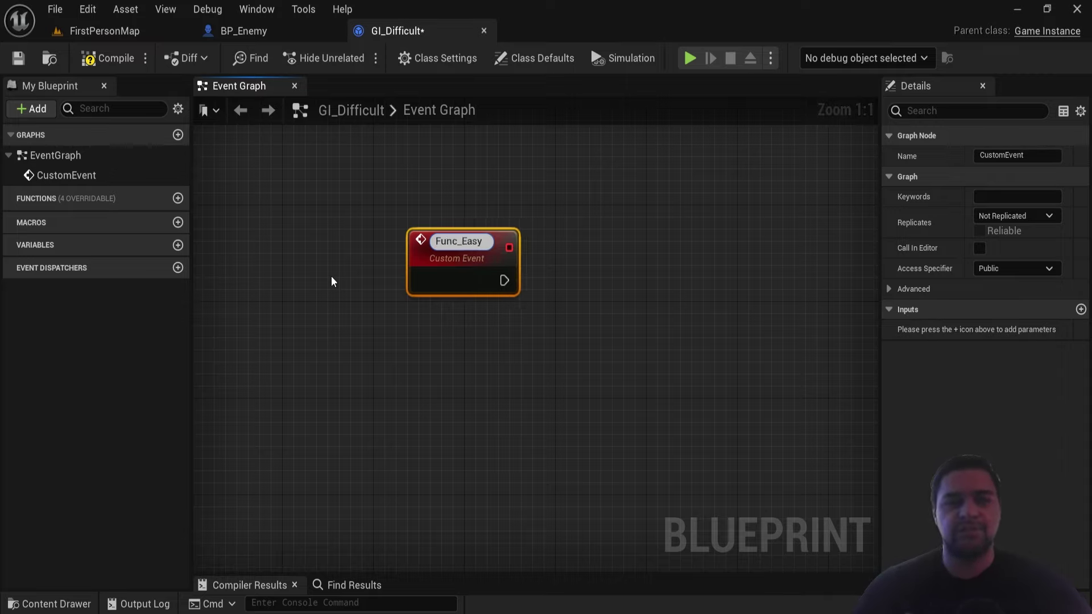
{"action": "key", "text": "Return"}
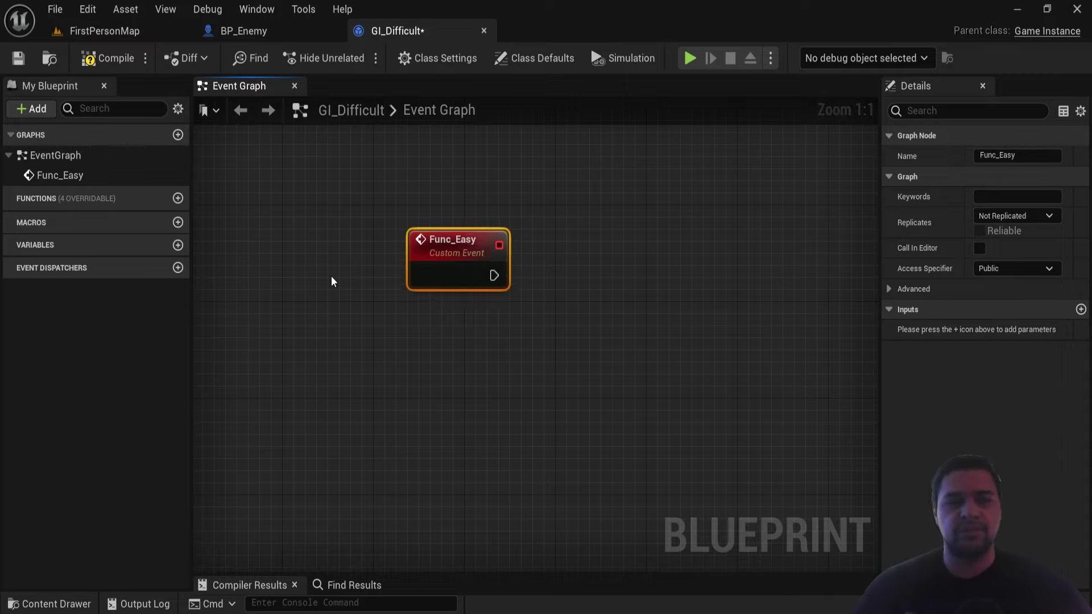
{"action": "scroll", "coordinate": [333, 281], "scroll_direction": "down", "scroll_amount": 2}
- Connect Func_Easy to a Get Data Table Row node for DT_Difficult, promoting Row Name to Difficult_RowName
{"action": "right_click", "coordinate": [527, 268]}
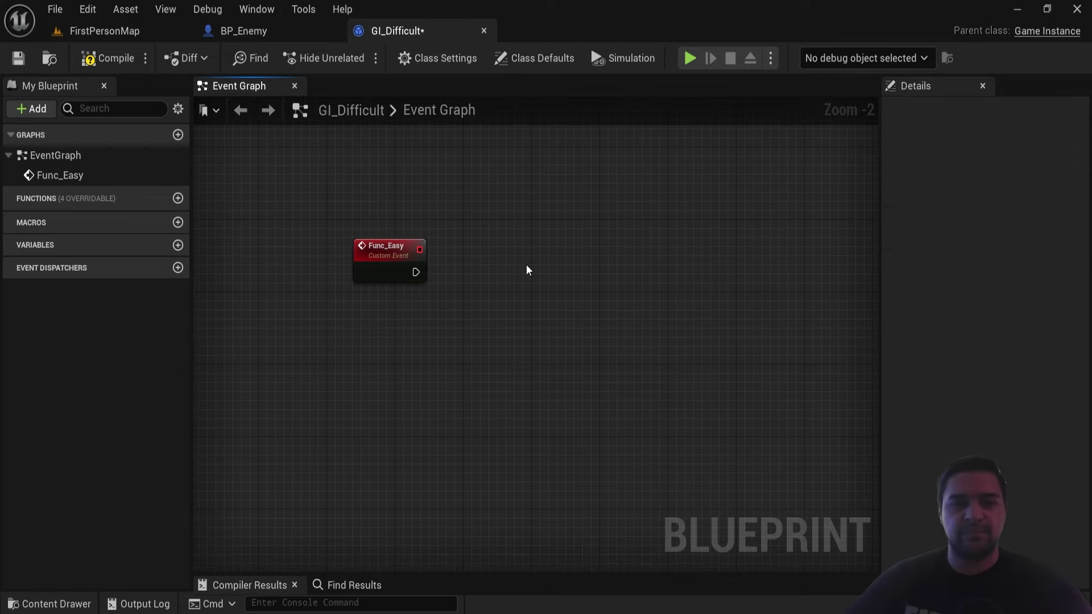
{"action": "type", "text": "get"}
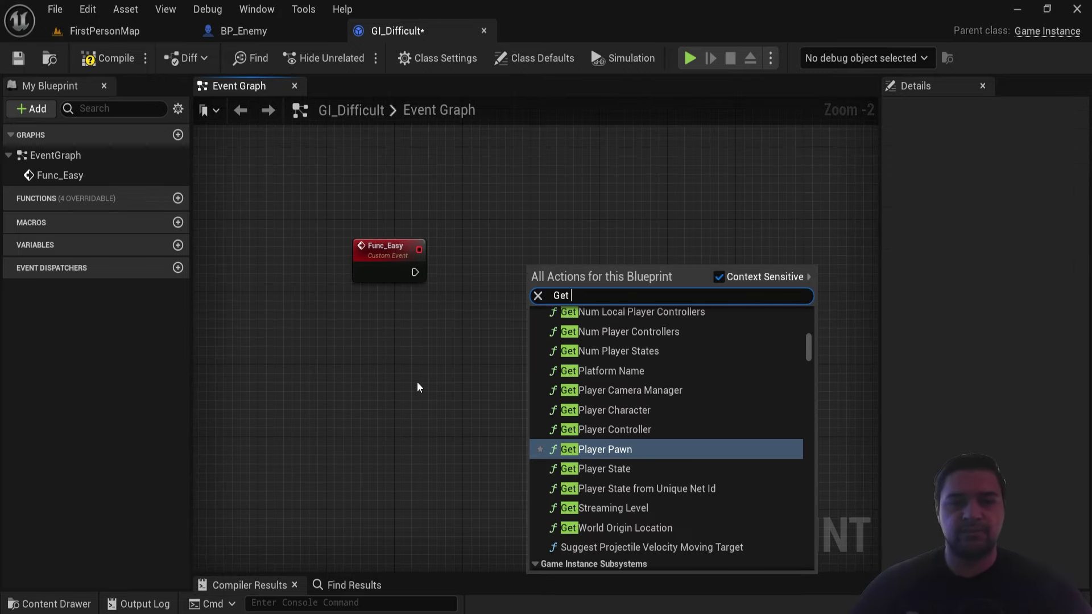
{"action": "type", "text": " data table row"}
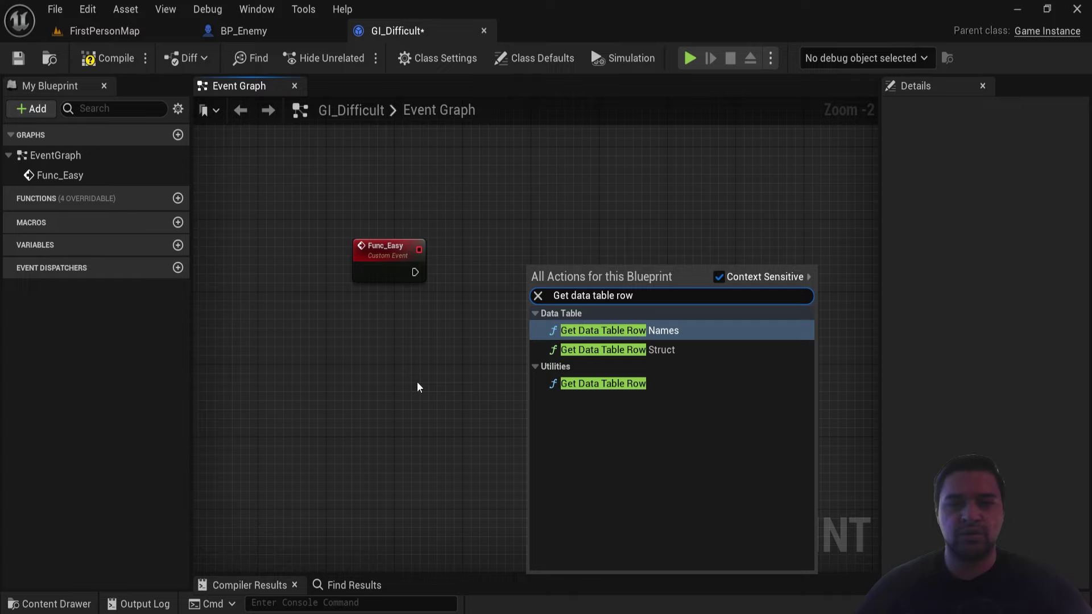
{"action": "left_click", "coordinate": [603, 383]}
{"action": "scroll", "coordinate": [586, 277], "scroll_direction": "up", "scroll_amount": 2}
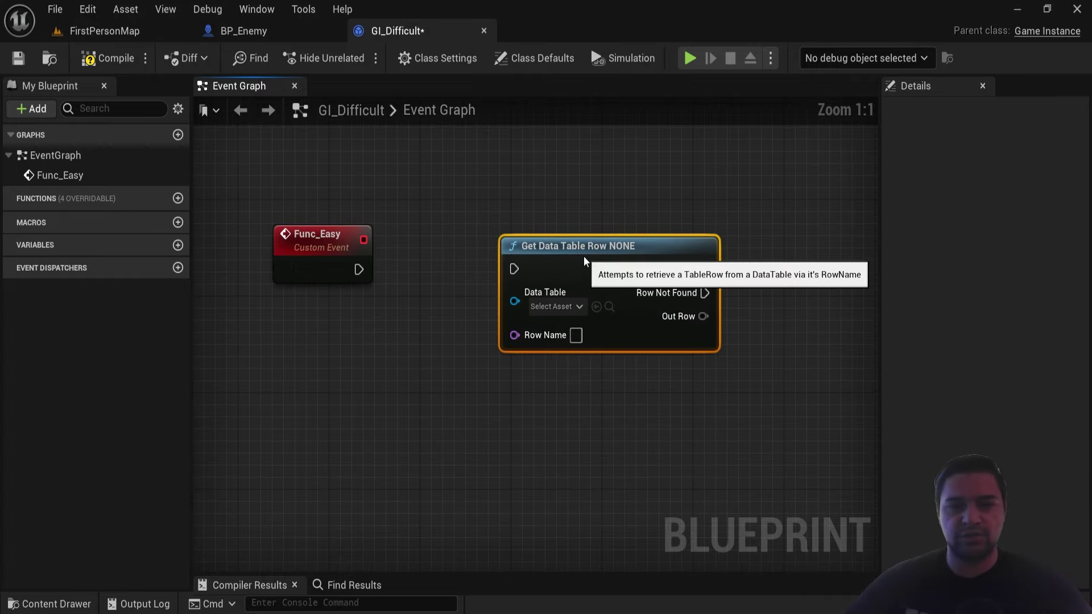
{"action": "left_click_drag", "start_coordinate": [359, 269], "coordinate": [514, 268]}
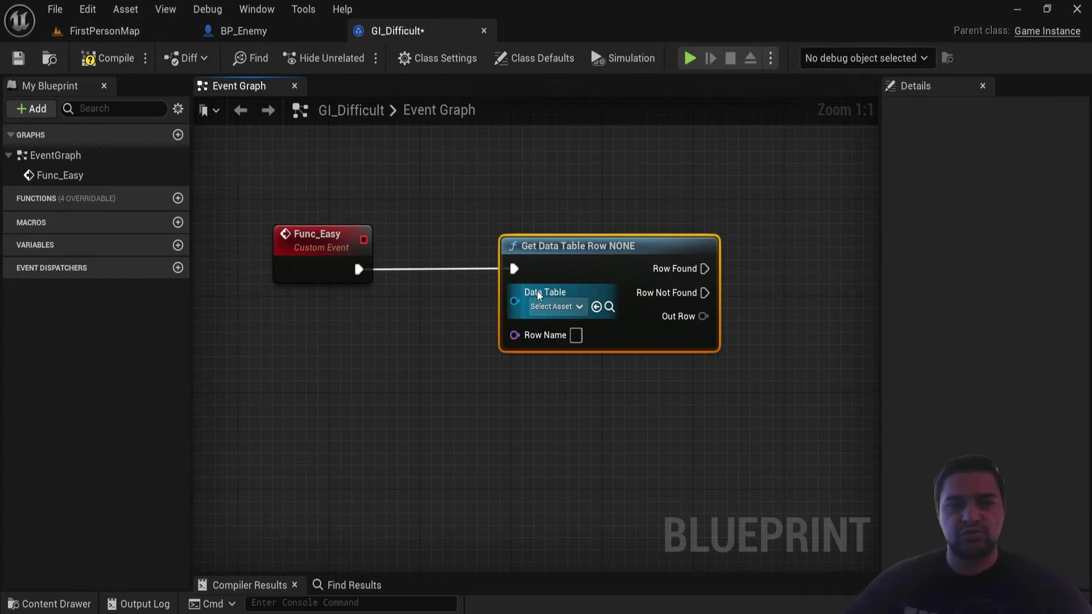
{"action": "left_click", "coordinate": [553, 307]}
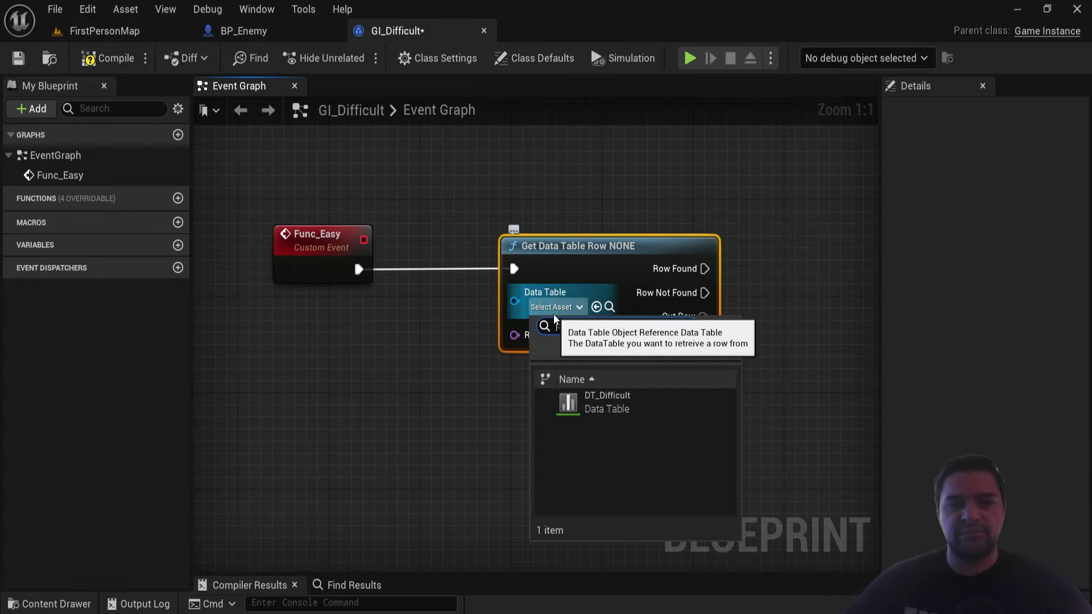
{"action": "left_click", "coordinate": [589, 410]}
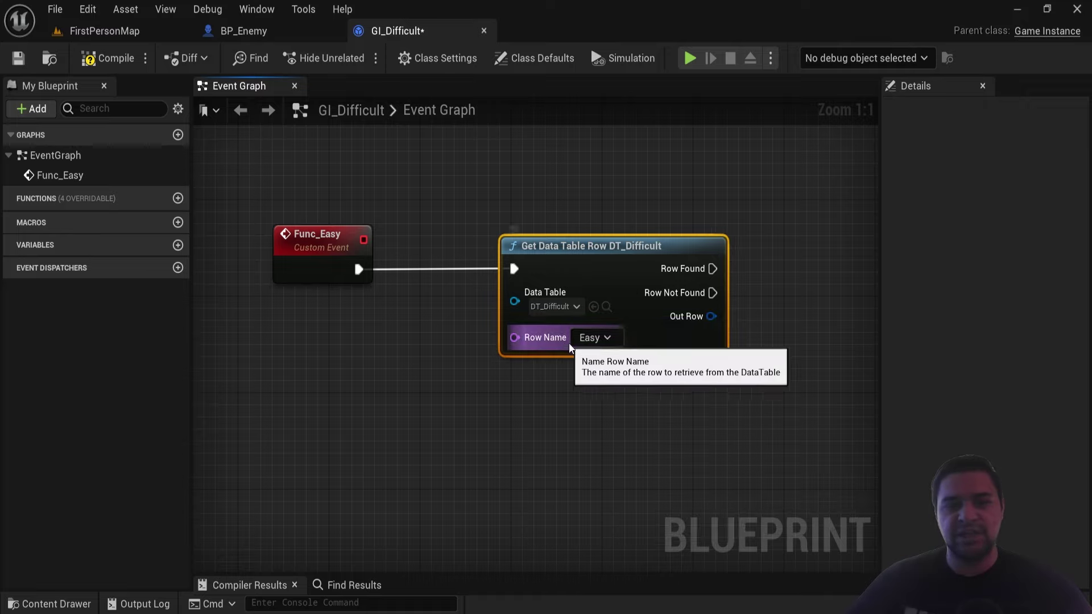
{"action": "left_click", "coordinate": [592, 337]}
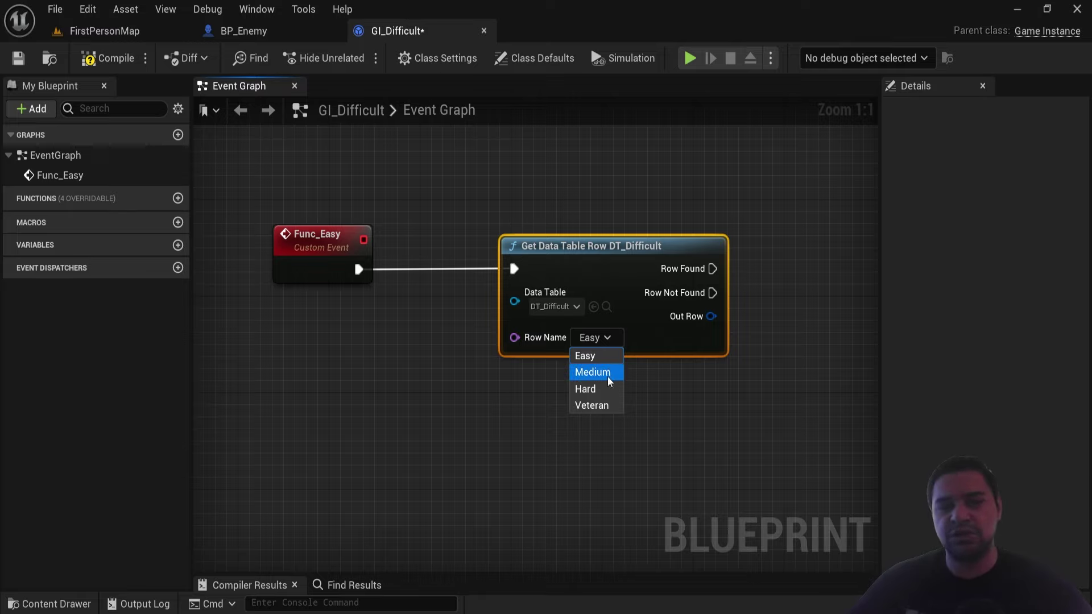
{"action": "left_click", "coordinate": [533, 393]}
{"action": "left_click_drag", "start_coordinate": [515, 338], "coordinate": [455, 391]}
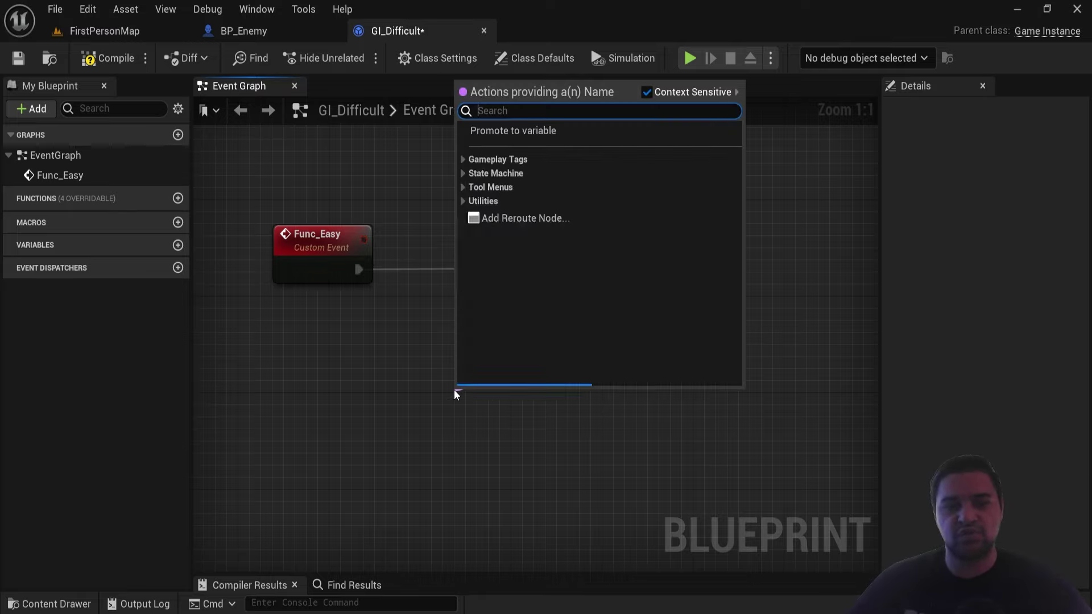
{"action": "left_click", "coordinate": [495, 135]}
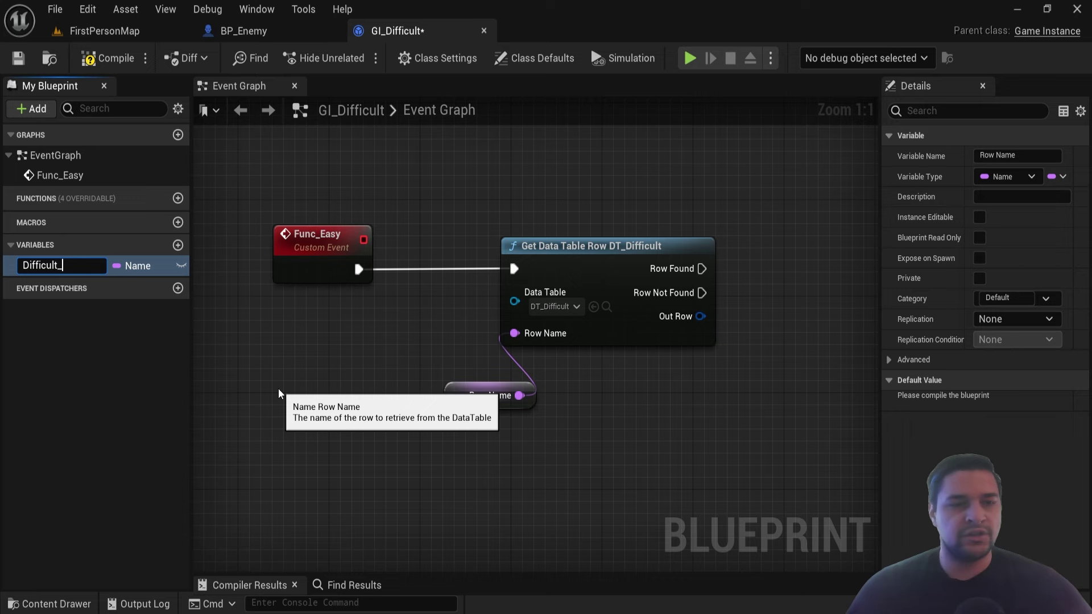
{"action": "type", "text": "RowName"}
{"action": "key", "text": "Return"}
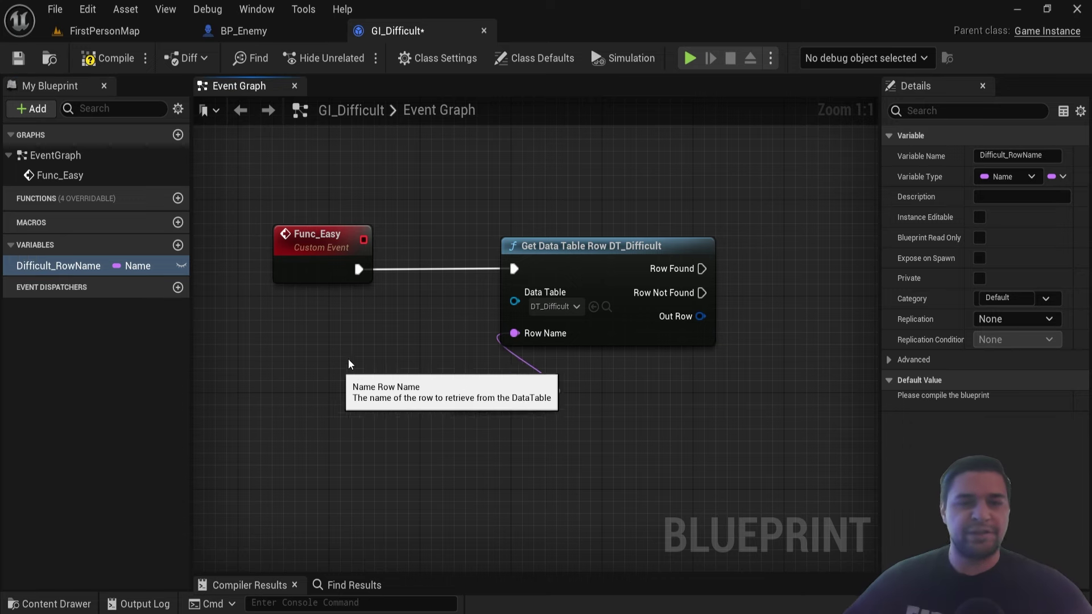
- Add a SET Difficult_RowName node after Row Found with the value Easy
{"action": "scroll", "coordinate": [371, 361], "scroll_direction": "down", "scroll_amount": 2}
{"action": "mouse_move", "coordinate": [371, 361]}
{"action": "right_mouse_down"}
{"action": "mouse_move", "coordinate": [524, 335]}
{"action": "mouse_move", "coordinate": [505, 312]}
{"action": "right_mouse_up"}
{"action": "scroll", "coordinate": [432, 316], "scroll_direction": "up", "scroll_amount": 2}
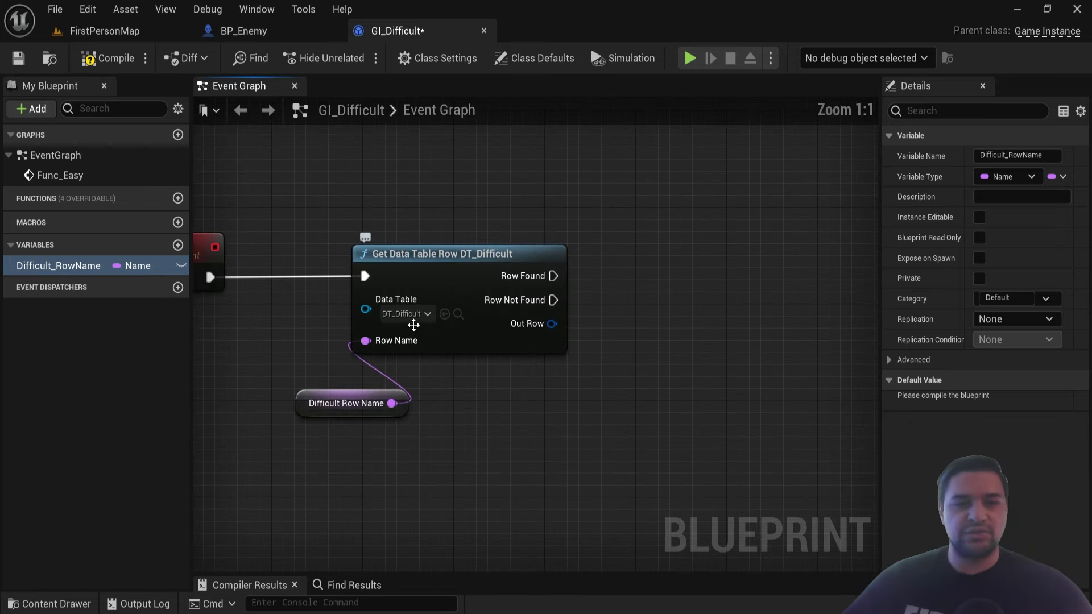
{"action": "mouse_move", "coordinate": [465, 278]}
{"action": "right_mouse_down"}
{"action": "mouse_move", "coordinate": [327, 294]}
{"action": "mouse_move", "coordinate": [404, 285]}
{"action": "right_mouse_up"}
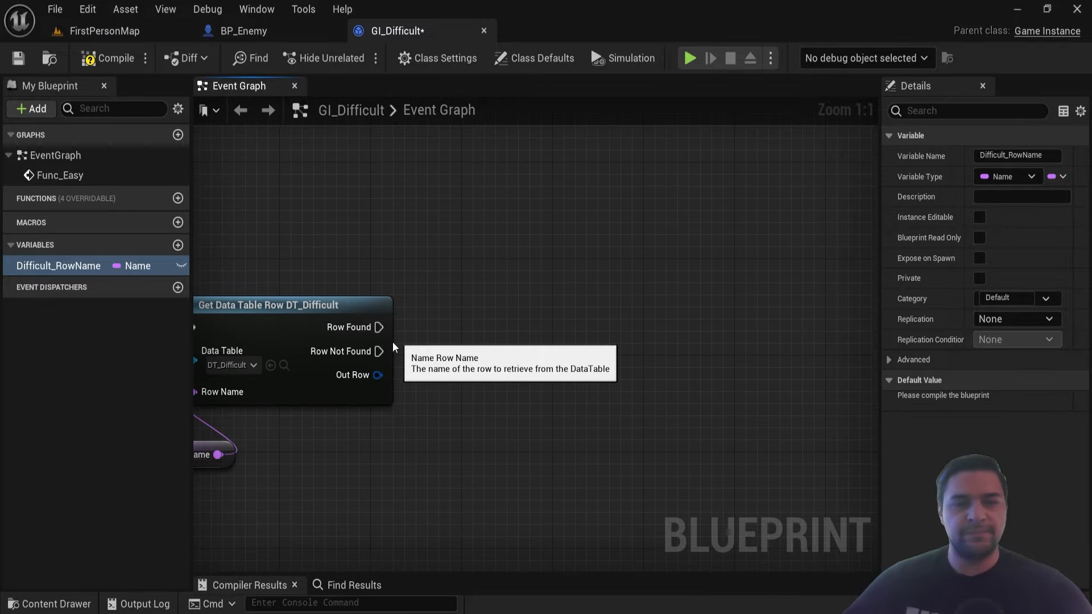
{"action": "left_click_drag", "start_coordinate": [100, 268], "coordinate": [504, 309]}
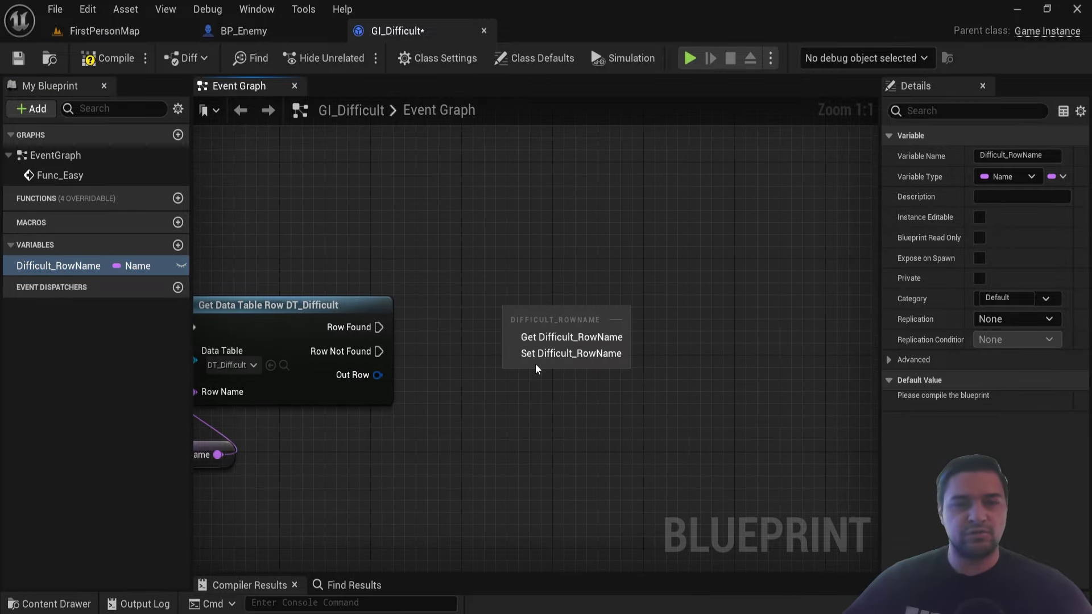
{"action": "left_click", "coordinate": [540, 353]}
{"action": "left_click_drag", "start_coordinate": [379, 327], "coordinate": [511, 316]}
{"action": "key", "text": "q"}
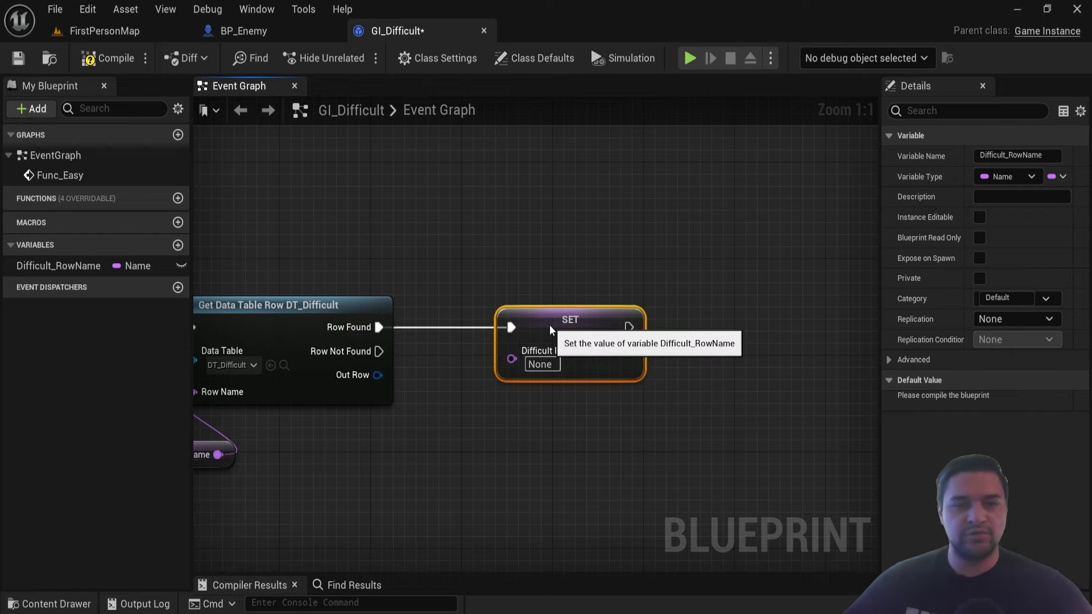
{"action": "right_click_drag", "start_coordinate": [481, 420], "coordinate": [520, 422]}
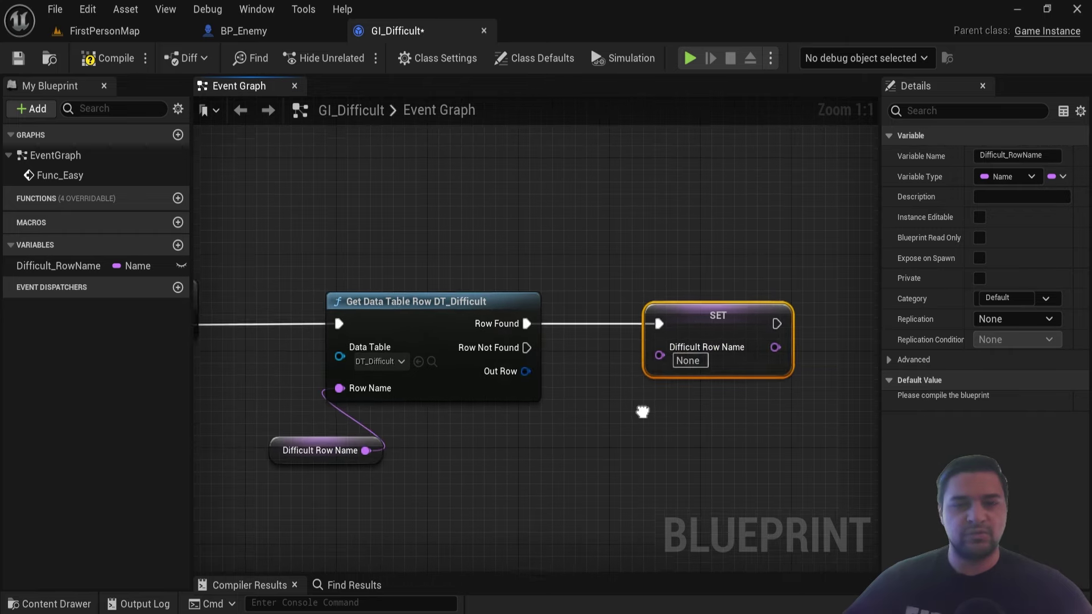
{"action": "left_click", "coordinate": [580, 367]}
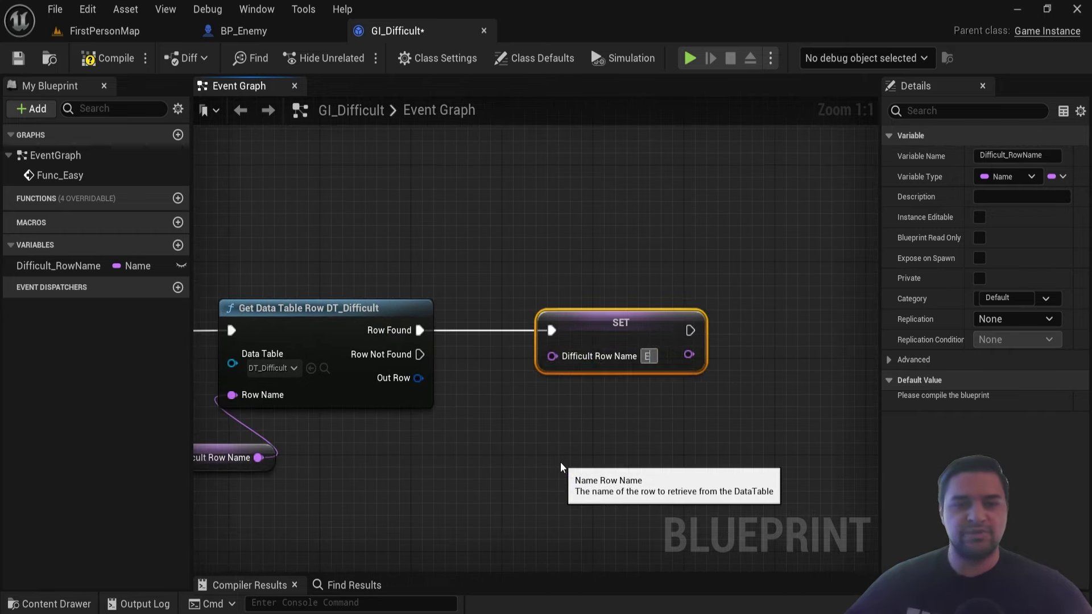
{"action": "type", "text": "Easy"}
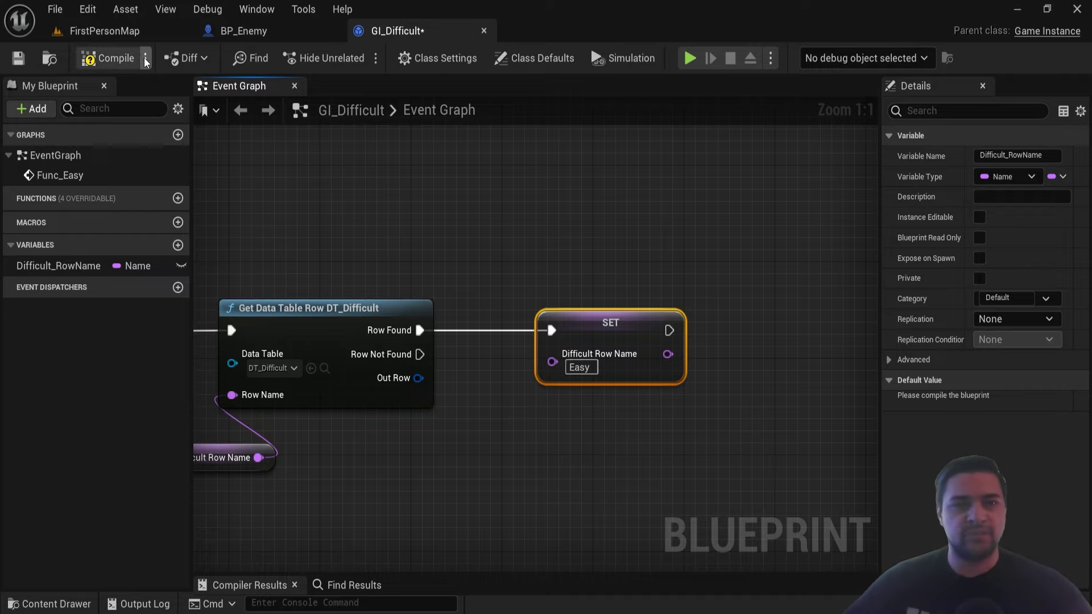
- Compile GI_Difficult and make room to the right of the SET node
{"action": "left_click", "coordinate": [108, 58]}
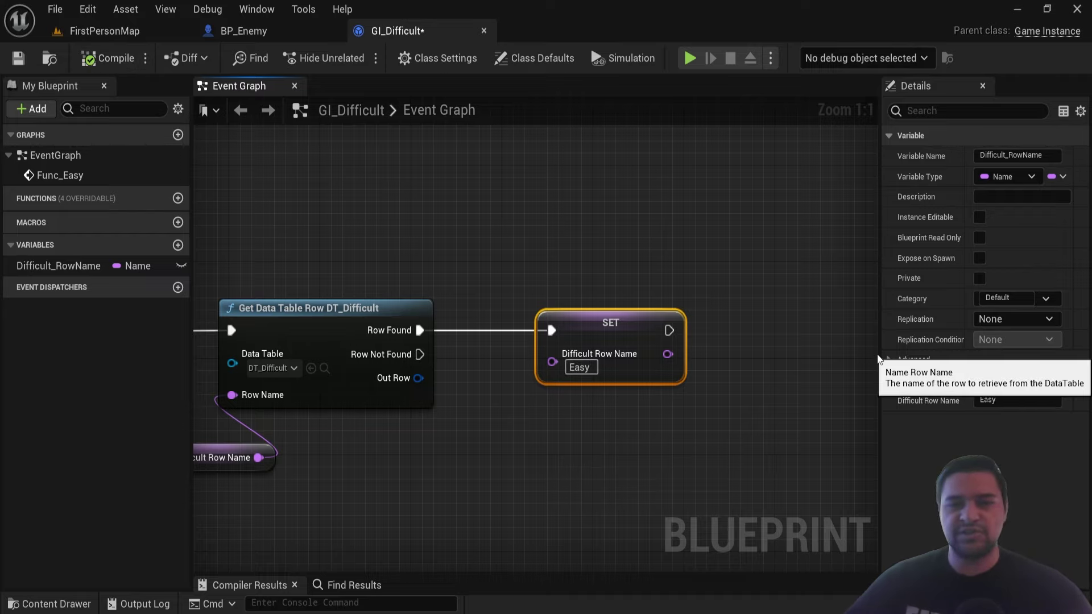
{"action": "mouse_move", "coordinate": [880, 364]}
{"action": "left_mouse_down"}
{"action": "mouse_move", "coordinate": [378, 387]}
{"action": "mouse_move", "coordinate": [859, 319]}
{"action": "left_mouse_up"}
{"action": "scroll", "coordinate": [734, 350], "scroll_direction": "down", "scroll_amount": 3}
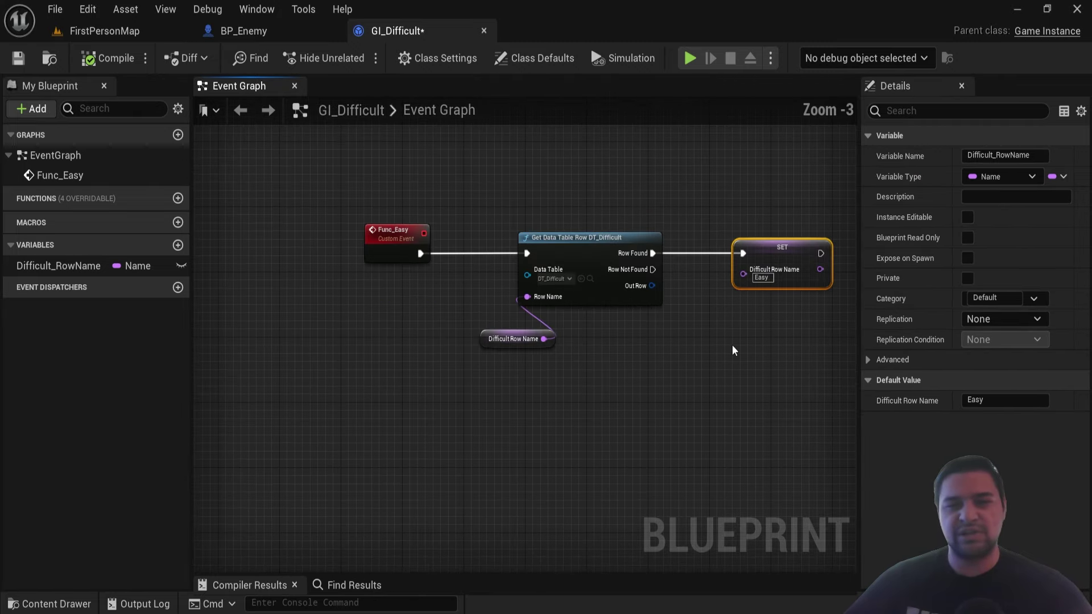
{"action": "left_click", "coordinate": [660, 370]}
{"action": "right_click_drag", "start_coordinate": [842, 287], "coordinate": [697, 330]}
- Add a Print String node after SET that prints 'Лёгкая сложность'
{"action": "left_click_drag", "start_coordinate": [675, 298], "coordinate": [757, 303]}
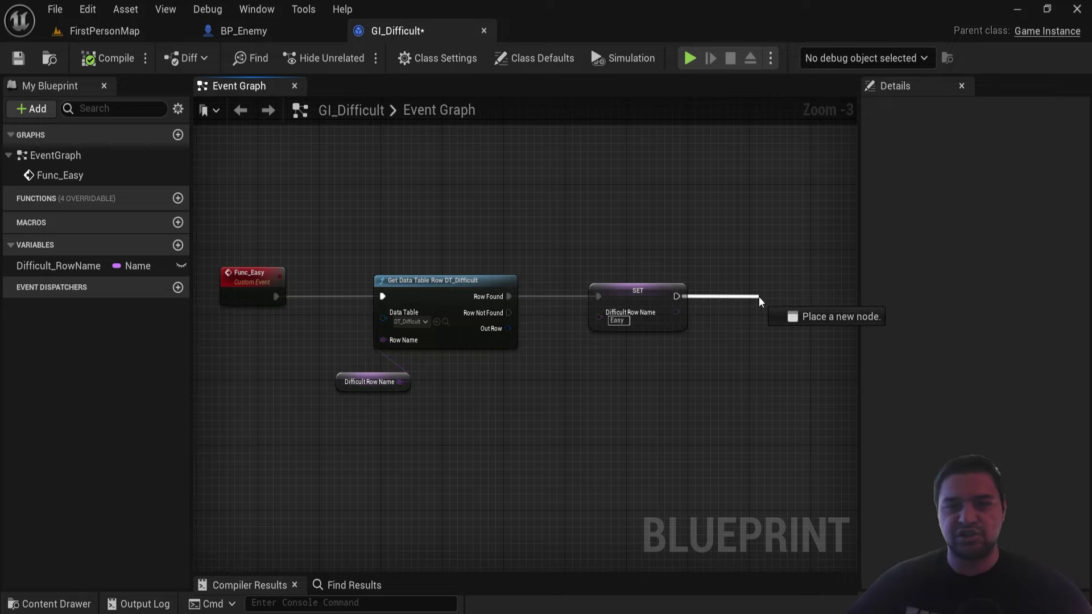
{"action": "type", "text": "print"}
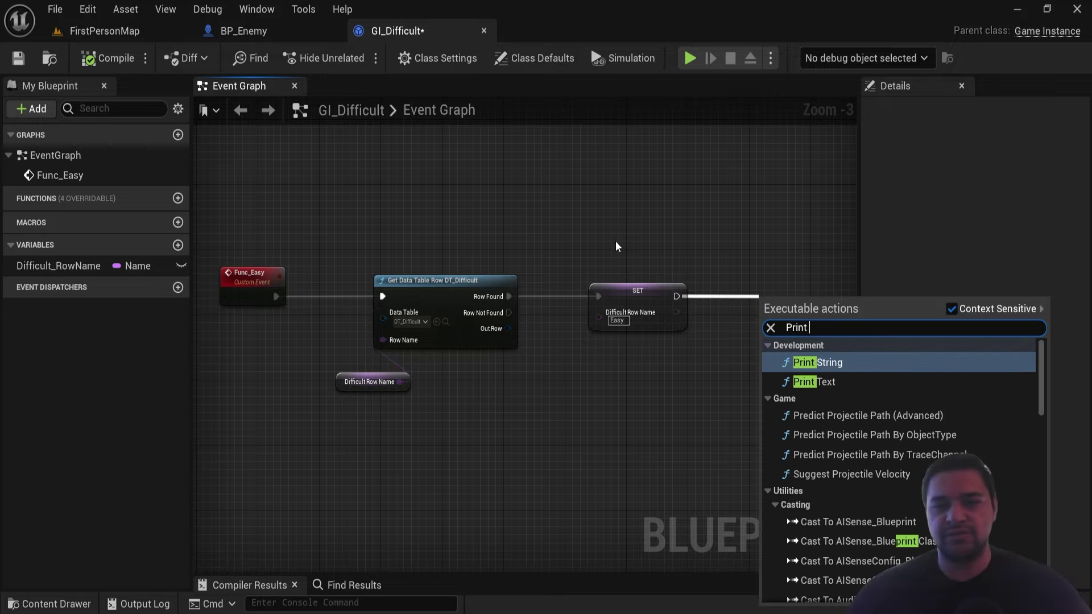
{"action": "key", "text": "Return"}
{"action": "scroll", "coordinate": [641, 302], "scroll_direction": "up", "scroll_amount": 2}
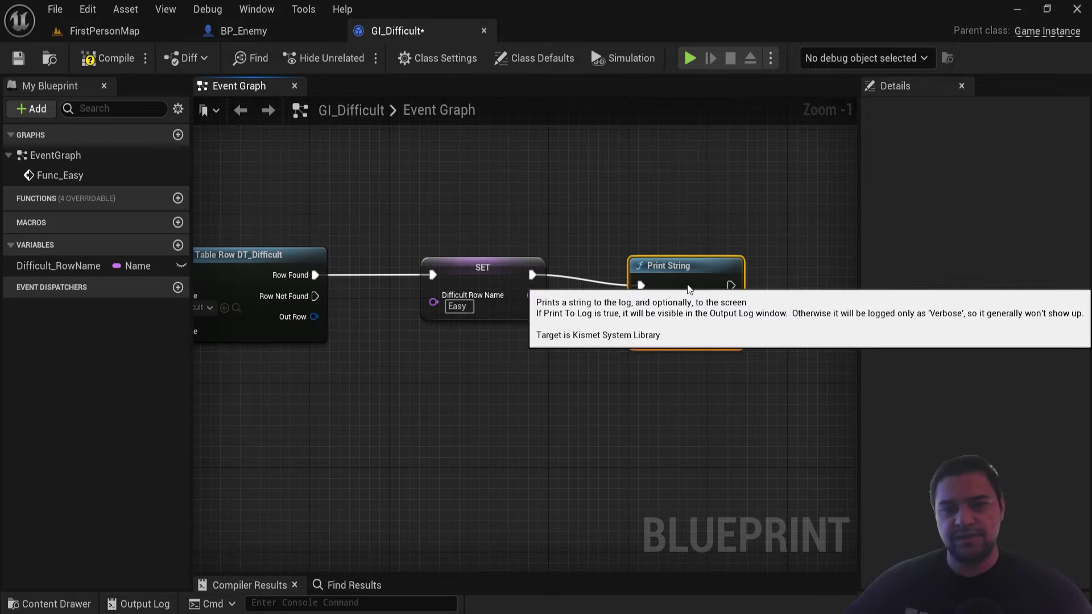
{"action": "scroll", "coordinate": [678, 366], "scroll_direction": "up", "scroll_amount": 1}
{"action": "left_click", "coordinate": [697, 291]}
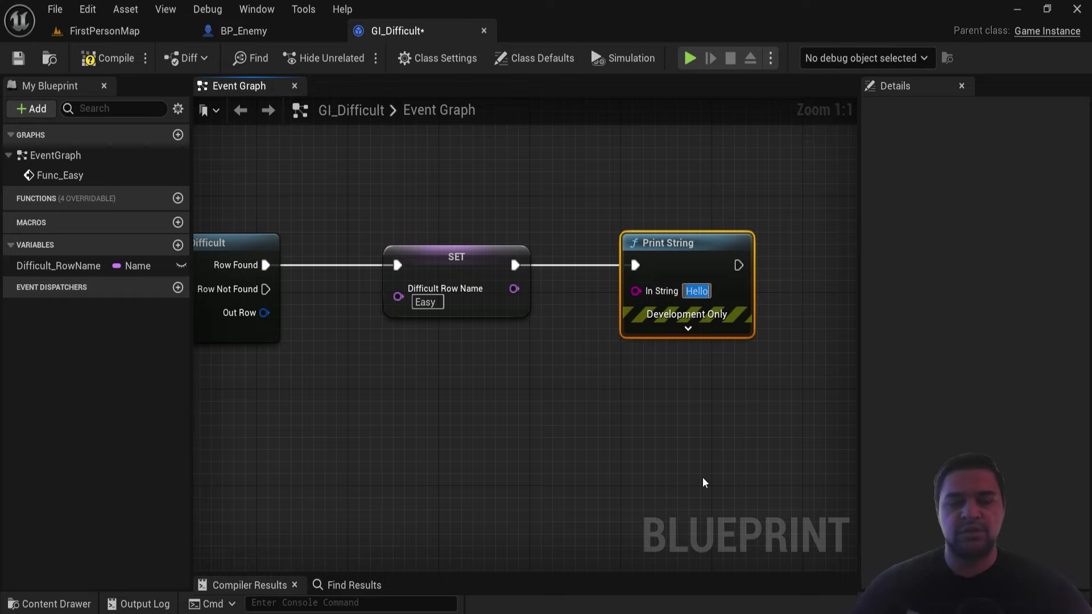
{"action": "type", "text": "Лёгкая сложность"}
{"action": "key", "text": "Return"}
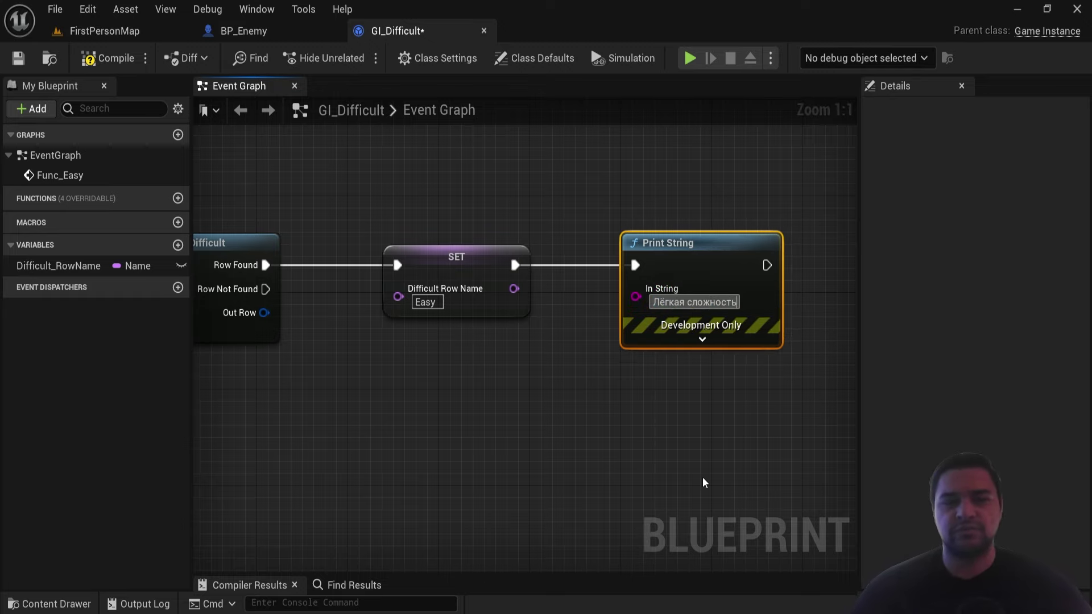
- Frame the whole Func_Easy chain and select all of its nodes
{"action": "scroll", "coordinate": [683, 450], "scroll_direction": "down", "scroll_amount": 4}
{"action": "right_click_drag", "start_coordinate": [666, 417], "coordinate": [732, 373]}
{"action": "scroll", "coordinate": [776, 283], "scroll_direction": "down", "scroll_amount": 2}
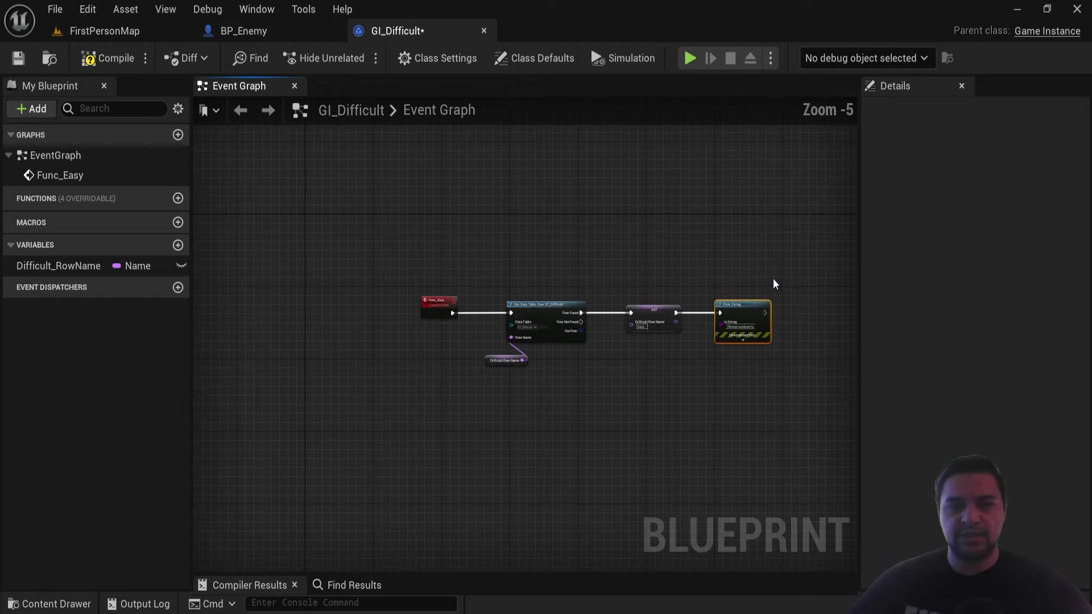
{"action": "scroll", "coordinate": [784, 284], "scroll_direction": "up", "scroll_amount": 1}
{"action": "left_click_drag", "start_coordinate": [783, 283], "coordinate": [288, 410]}
{"action": "right_click_drag", "start_coordinate": [369, 497], "coordinate": [365, 307]}
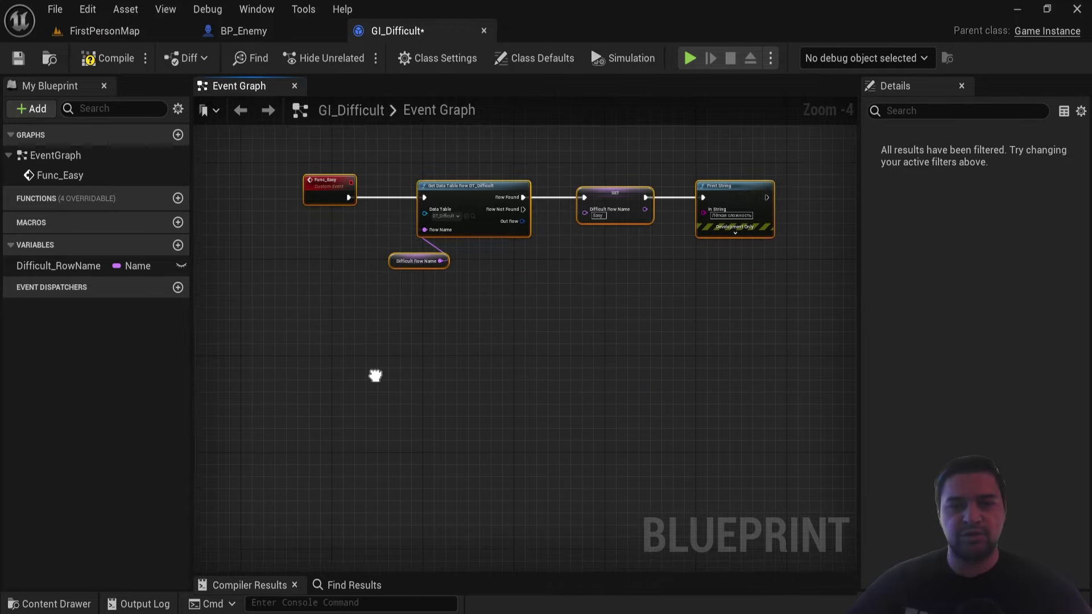
- Duplicate the Func_Easy chain and rename the copied event to Func_Medium
{"action": "key", "text": "ctrl+c"}
{"action": "key", "text": "ctrl+v"}
{"action": "scroll", "coordinate": [399, 313], "scroll_direction": "up", "scroll_amount": 2}
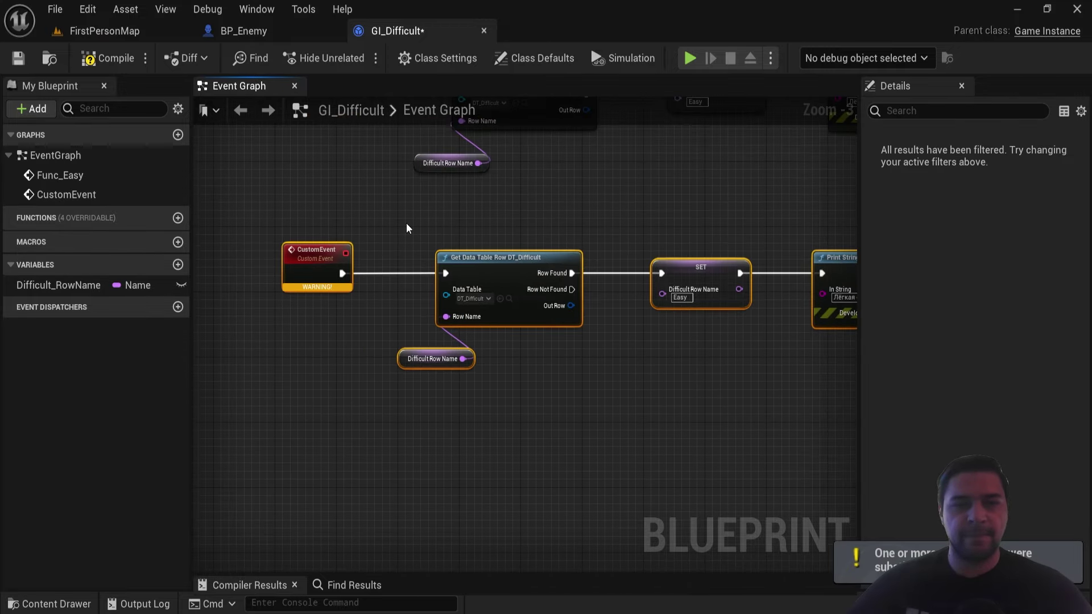
{"action": "left_click", "coordinate": [419, 323]}
{"action": "right_click_drag", "start_coordinate": [427, 269], "coordinate": [429, 316]}
{"action": "key", "text": "F2"}
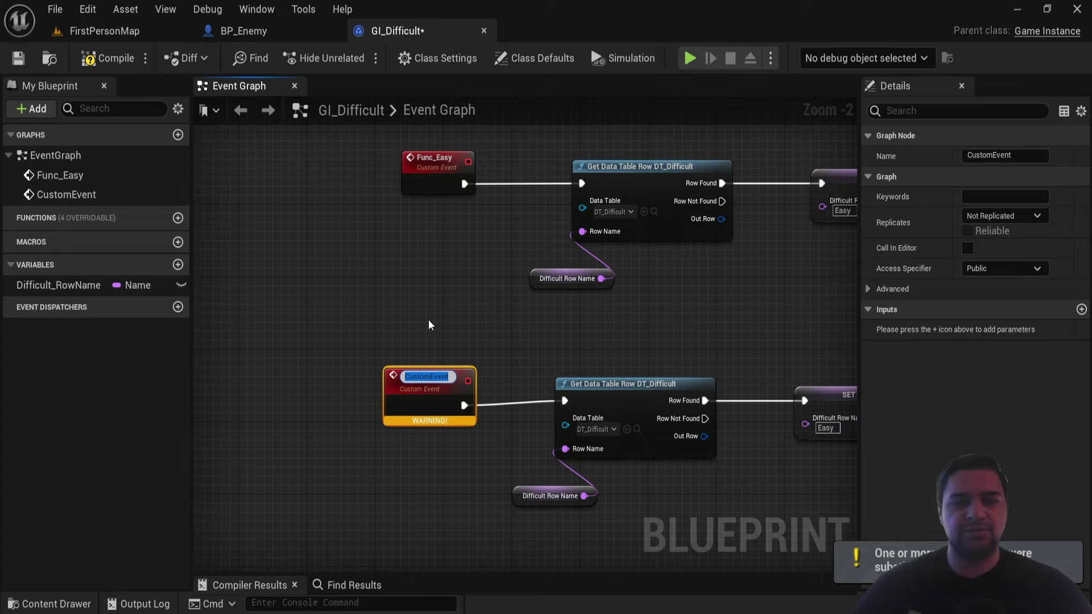
{"action": "type", "text": "Arr"}
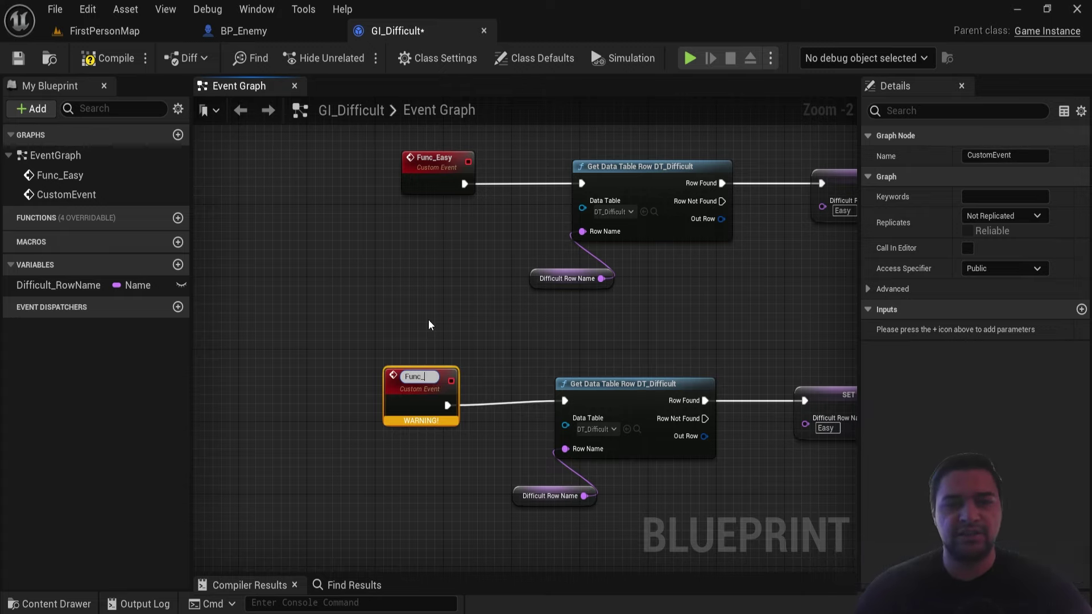
{"action": "type", "text": "m"}
{"action": "key", "text": "Return"}
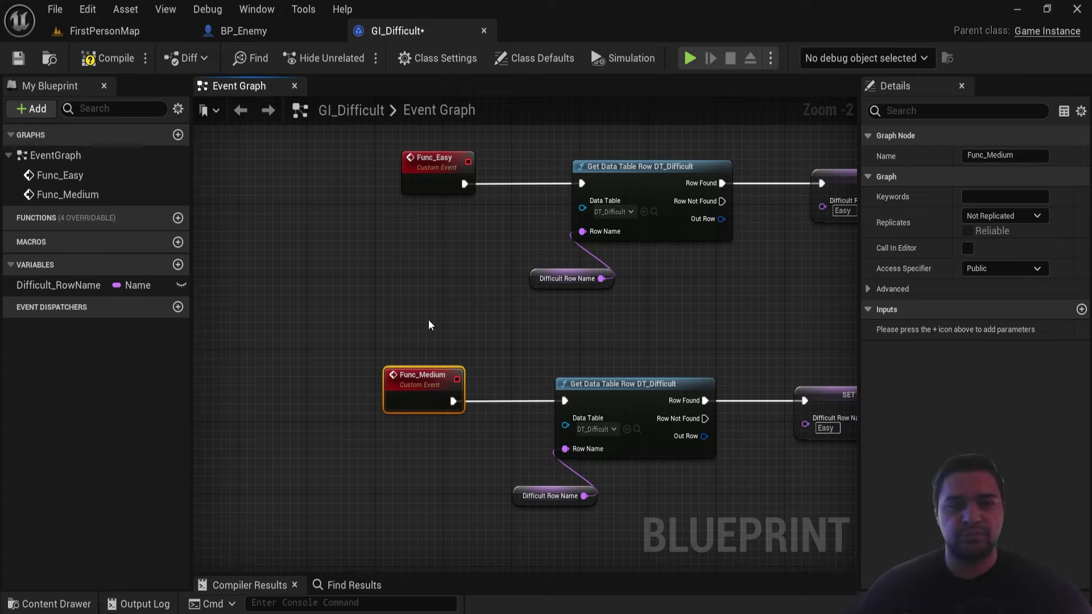
- Delete the Difficult Row Name getter and choose Medium as the lookup Row Name
{"action": "right_click_drag", "start_coordinate": [428, 326], "coordinate": [377, 237]}
{"action": "scroll", "coordinate": [429, 385], "scroll_direction": "up", "scroll_amount": 2}
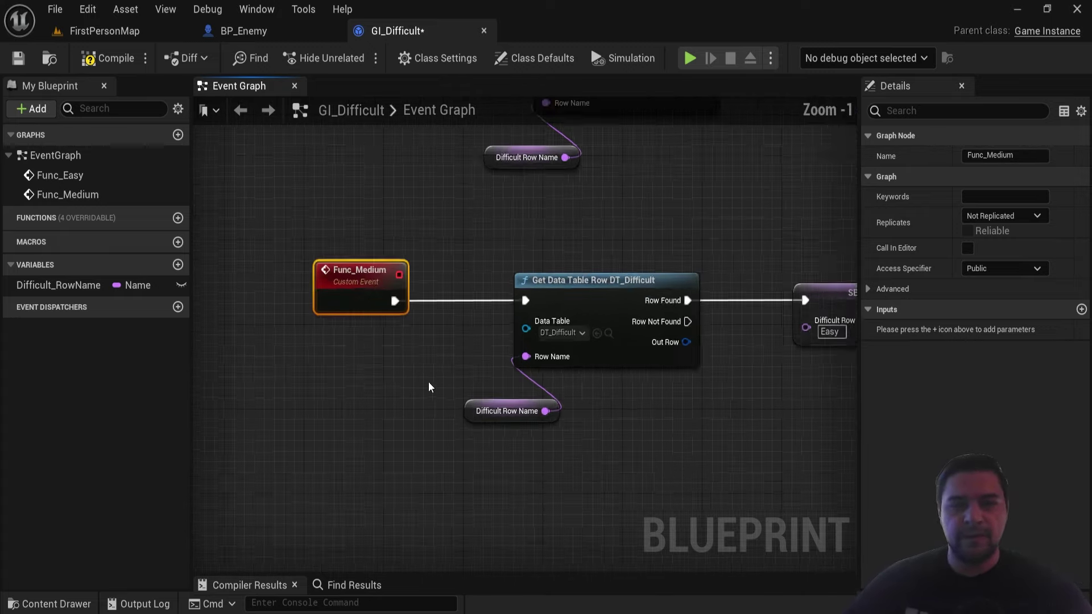
{"action": "left_click", "coordinate": [491, 405]}
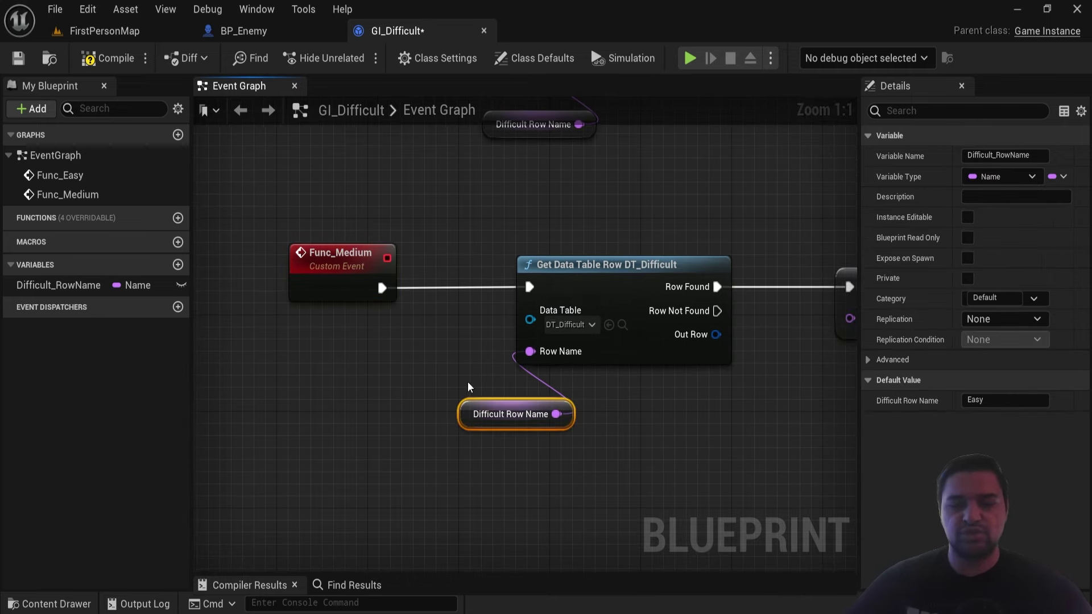
{"action": "key", "text": "Delete"}
{"action": "left_click", "coordinate": [602, 356]}
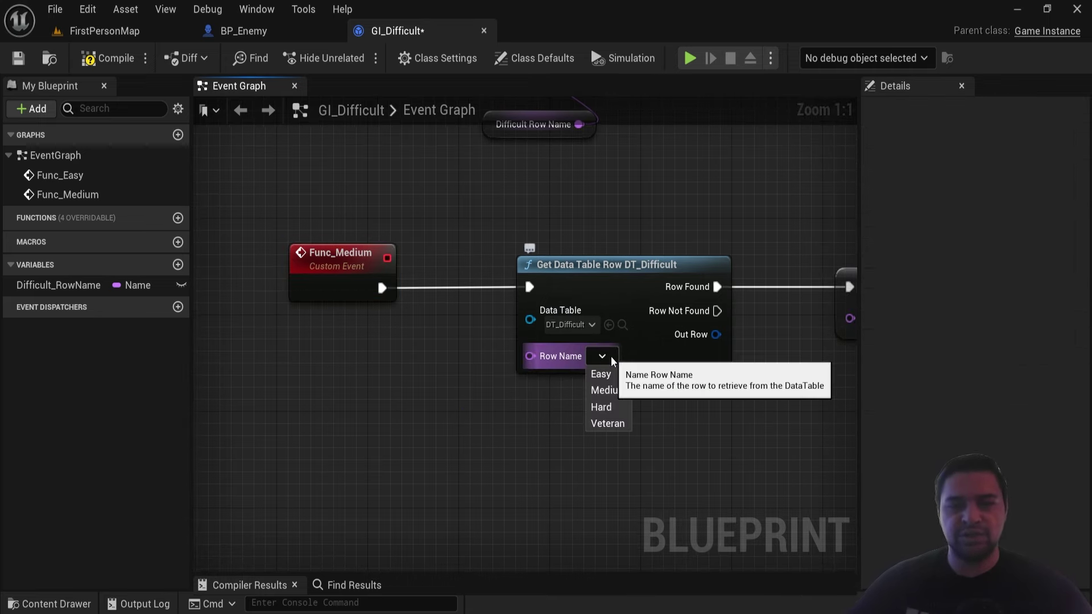
{"action": "left_click", "coordinate": [604, 390]}
- Set the SET node's Difficult Row Name value to Medium
{"action": "scroll", "coordinate": [635, 394], "scroll_direction": "down", "scroll_amount": 3}
{"action": "right_click_drag", "start_coordinate": [771, 361], "coordinate": [581, 337]}
{"action": "scroll", "coordinate": [581, 336], "scroll_direction": "up", "scroll_amount": 2}
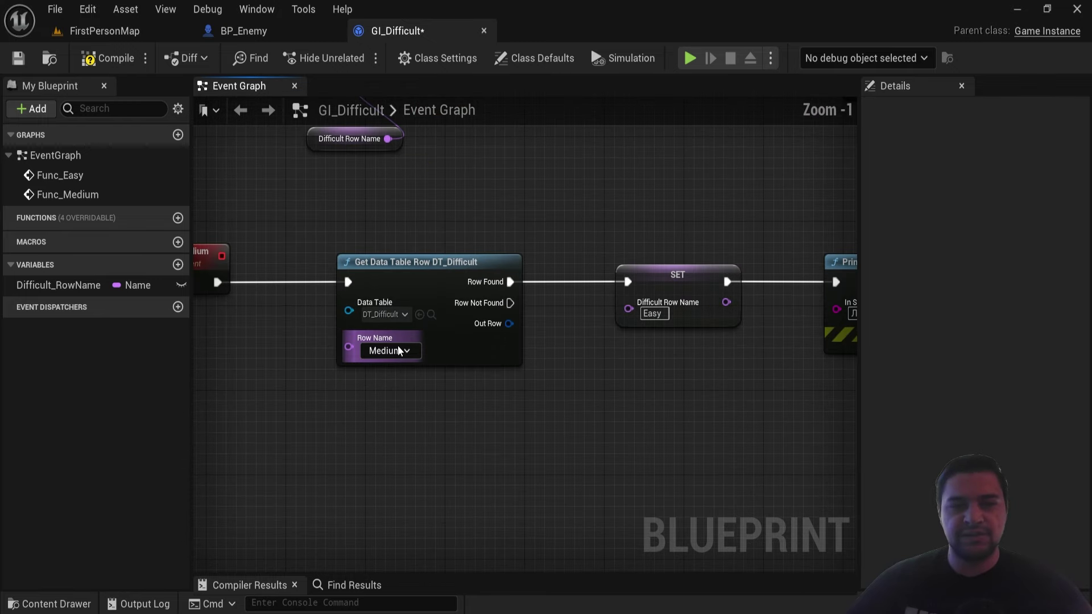
{"action": "left_click", "coordinate": [653, 314]}
{"action": "type", "text": "Me"}
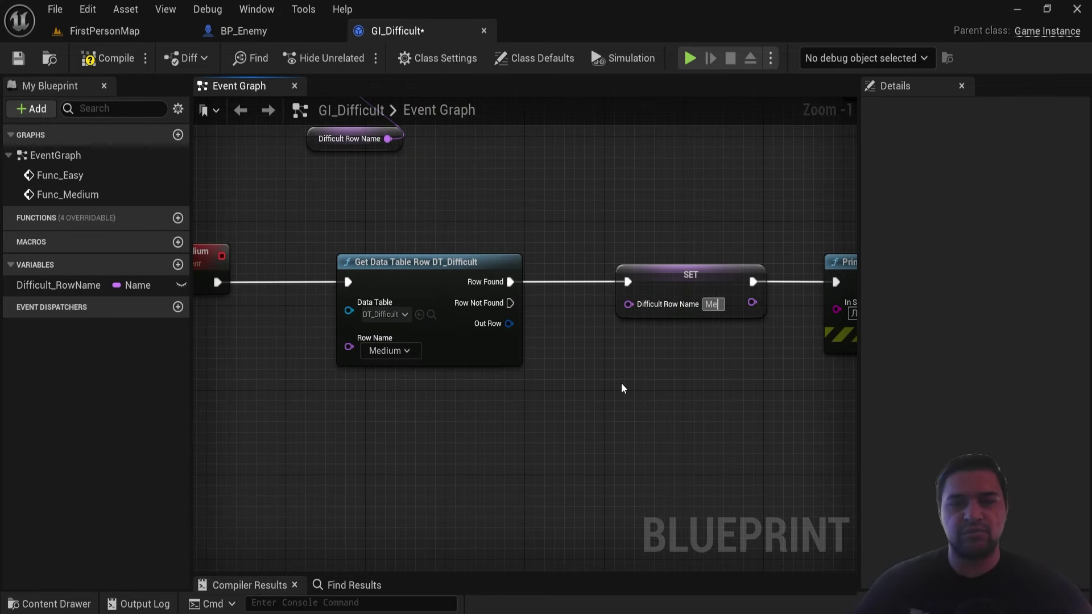
{"action": "type", "text": "dium"}
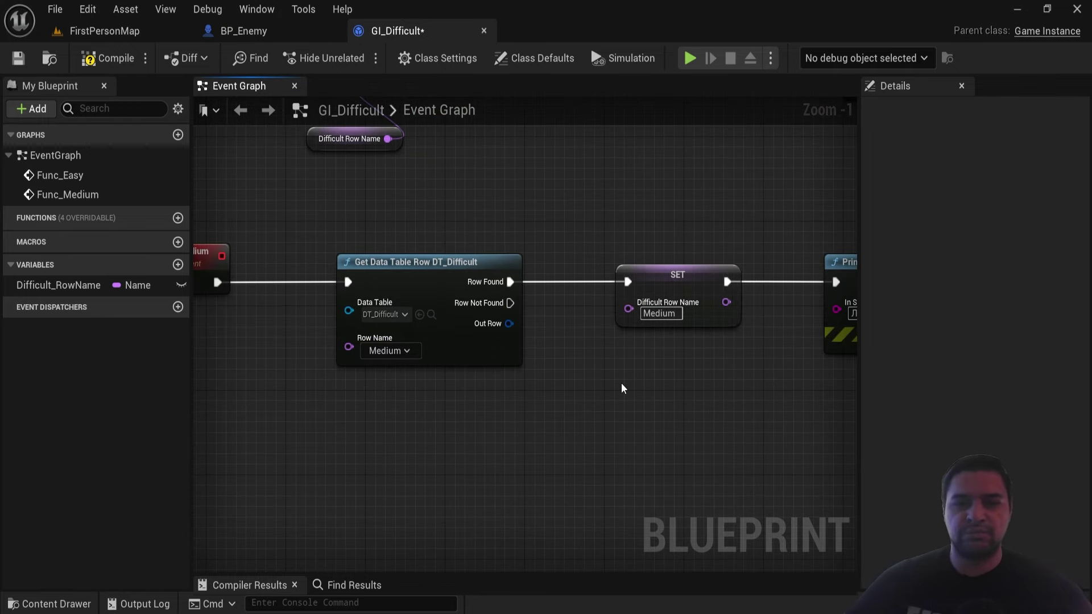
- Change the Print String message to 'Средняя сложность'
{"action": "right_click_drag", "start_coordinate": [623, 389], "coordinate": [463, 268]}
{"action": "scroll", "coordinate": [463, 268], "scroll_direction": "up", "scroll_amount": 1}
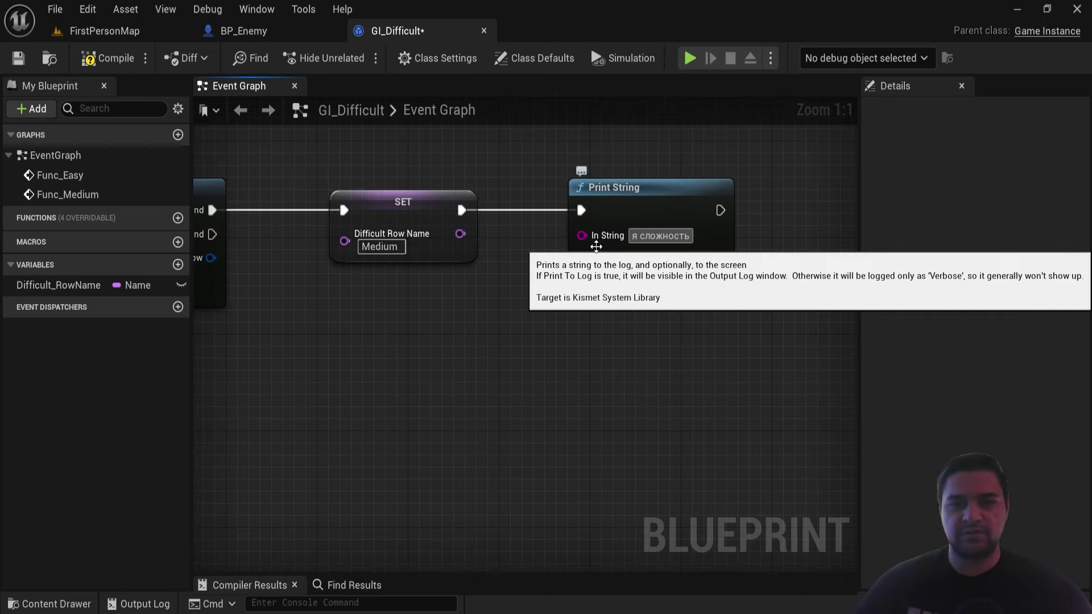
{"action": "type", "text": "Средняя"}
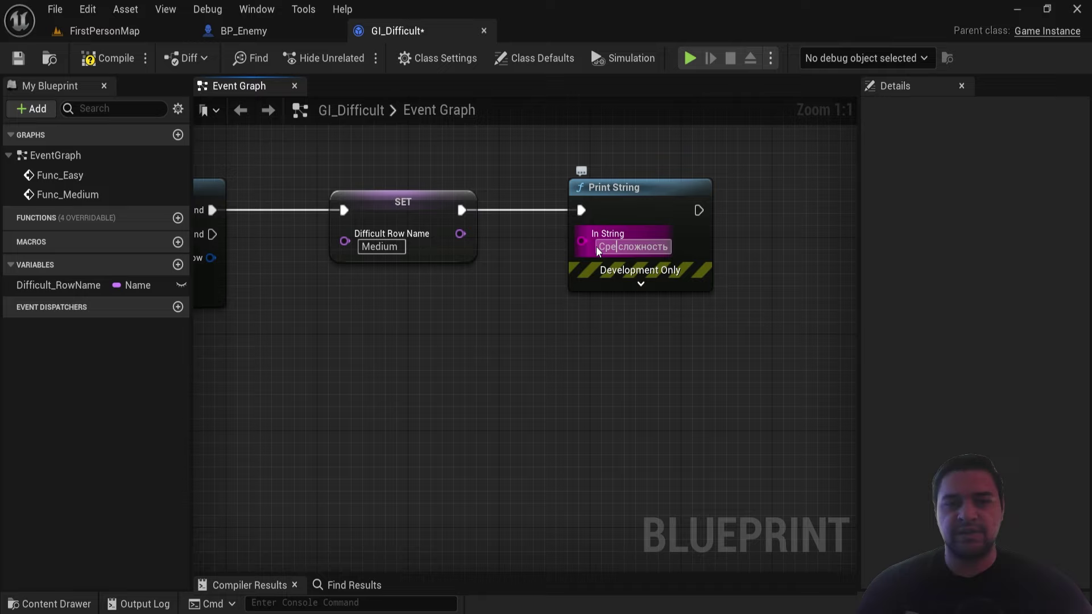
{"action": "scroll", "coordinate": [564, 361], "scroll_direction": "down", "scroll_amount": 4}
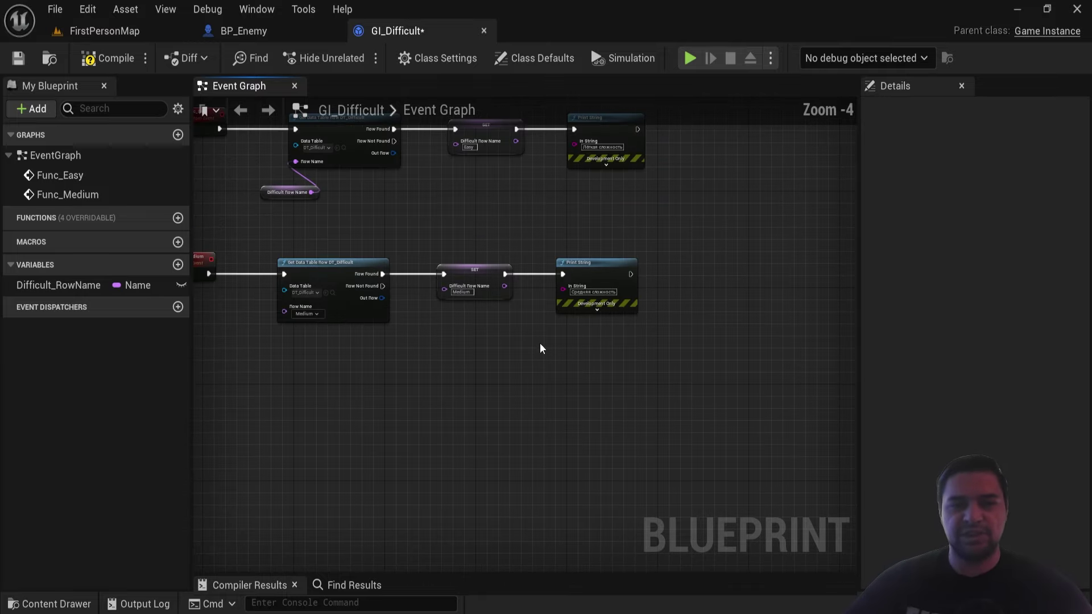
{"action": "right_click_drag", "start_coordinate": [564, 361], "coordinate": [777, 241]}
{"action": "left_click_drag", "start_coordinate": [777, 242], "coordinate": [300, 346]}
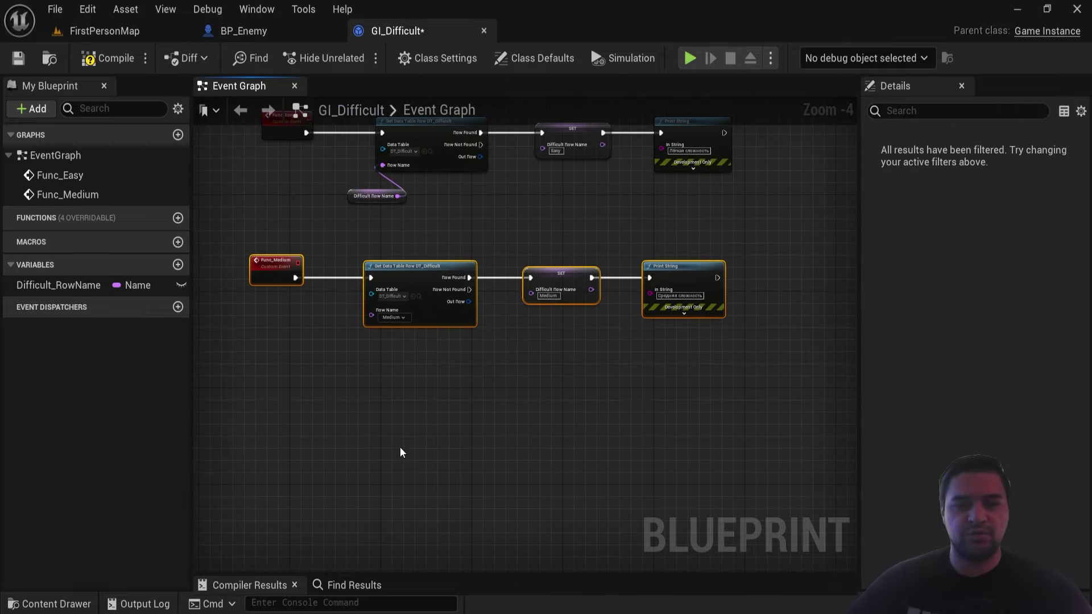
- Duplicate the Func_Medium chain and rename the new event Func_Hard
{"action": "key", "text": "ctrl+c"}
{"action": "key", "text": "ctrl+v"}
{"action": "scroll", "coordinate": [255, 335], "scroll_direction": "up", "scroll_amount": 2}
{"action": "scroll", "coordinate": [353, 244], "scroll_direction": "up", "scroll_amount": 2}
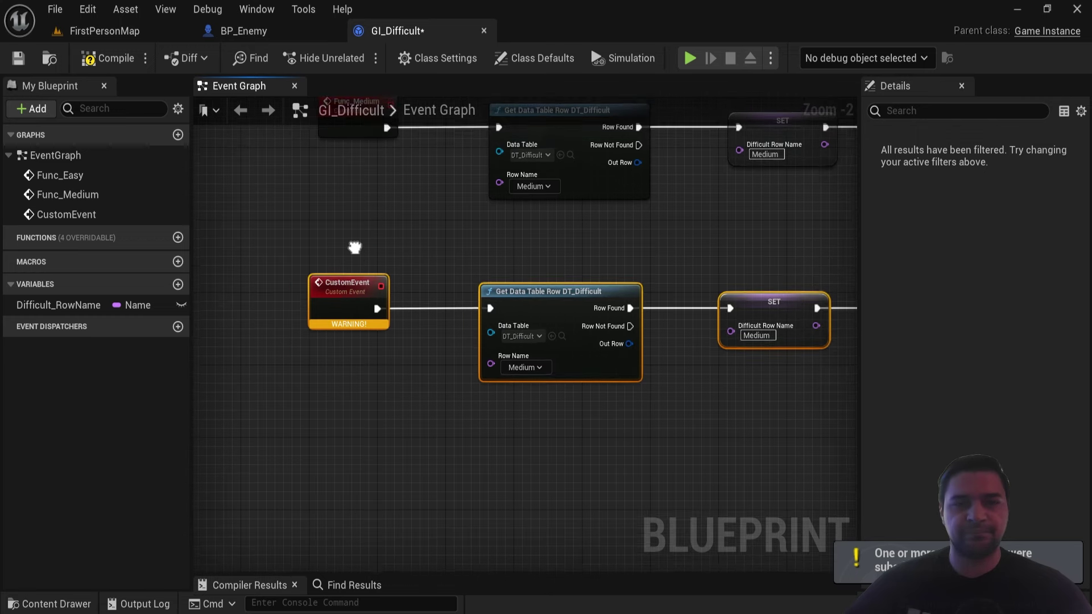
{"action": "double_click", "coordinate": [368, 328]}
{"action": "type", "text": "Func_"}
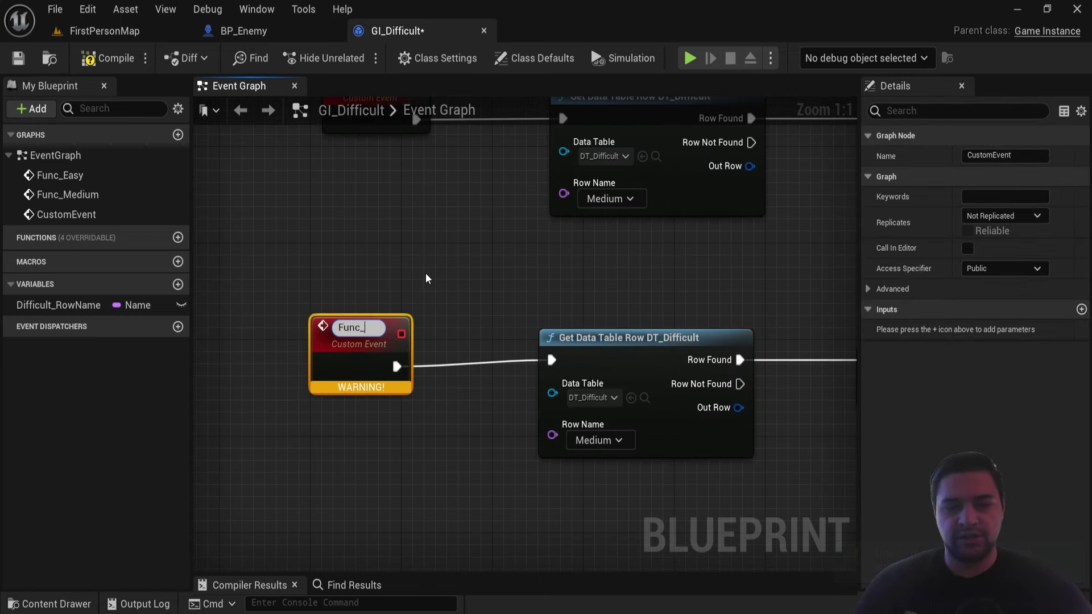
{"action": "type", "text": "Hard"}
{"action": "key", "text": "Return"}
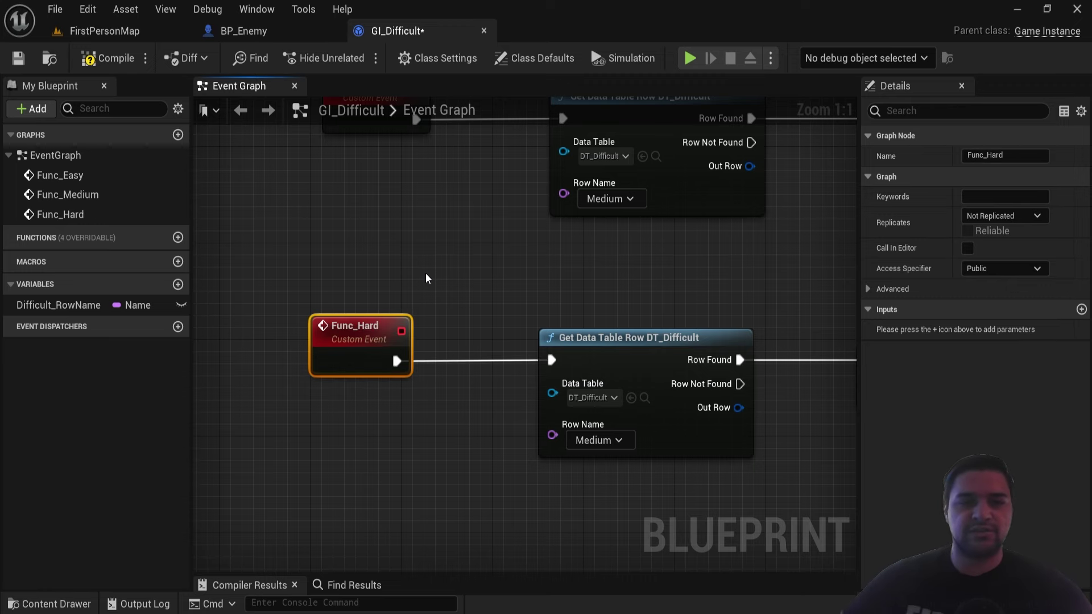
- Choose the Hard row in the lookup and set the SET value to Hard
{"action": "mouse_move", "coordinate": [428, 278]}
{"action": "right_mouse_down"}
{"action": "mouse_move", "coordinate": [373, 407]}
{"action": "mouse_move", "coordinate": [357, 285]}
{"action": "right_mouse_up"}
{"action": "left_click", "coordinate": [494, 462]}
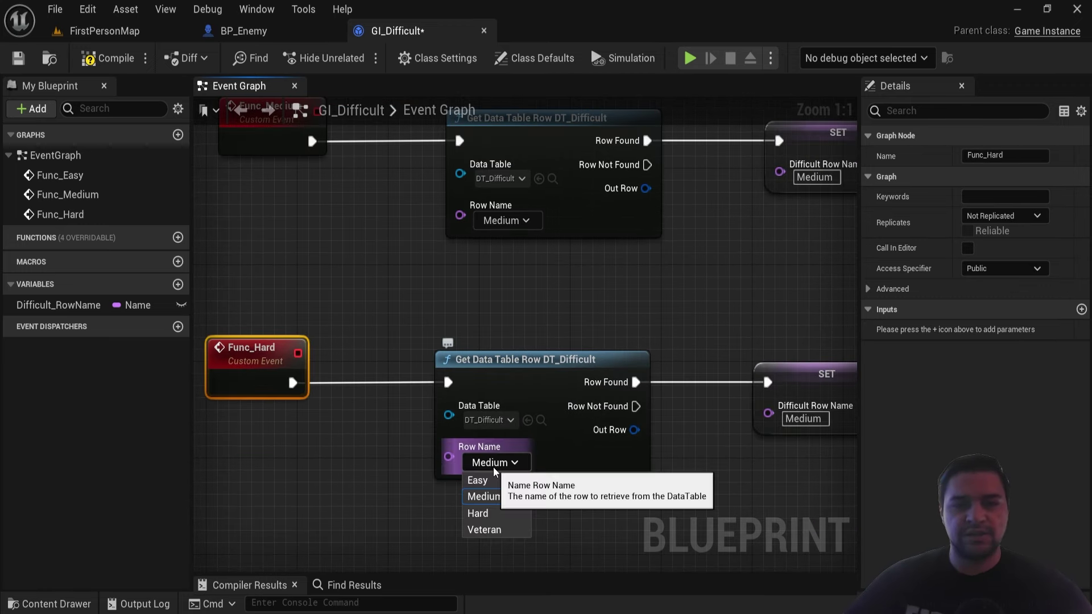
{"action": "left_click", "coordinate": [497, 514]}
{"action": "right_click_drag", "start_coordinate": [733, 468], "coordinate": [682, 444]}
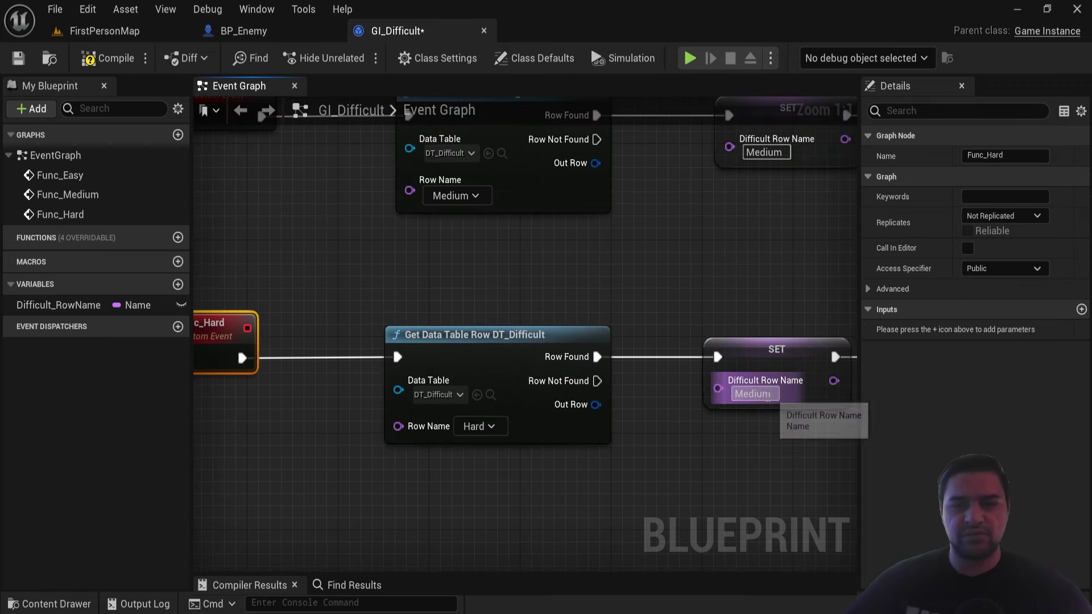
{"action": "left_click", "coordinate": [756, 393]}
{"action": "type", "text": "Hard"}
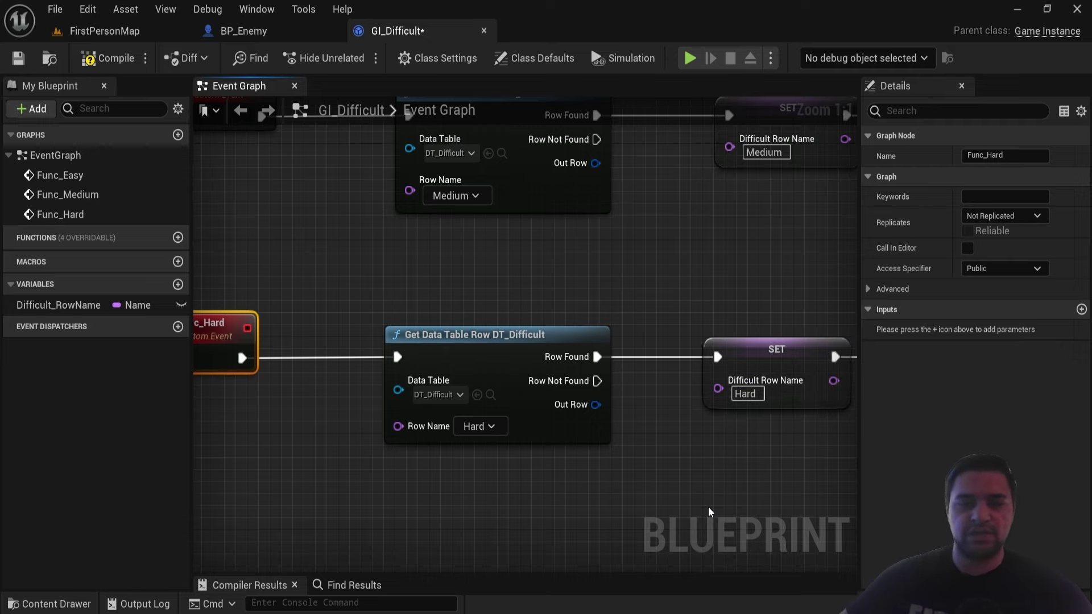
- Replace the Print String message with 'Тяжёлая сложность'
{"action": "right_click_drag", "start_coordinate": [710, 512], "coordinate": [481, 366]}
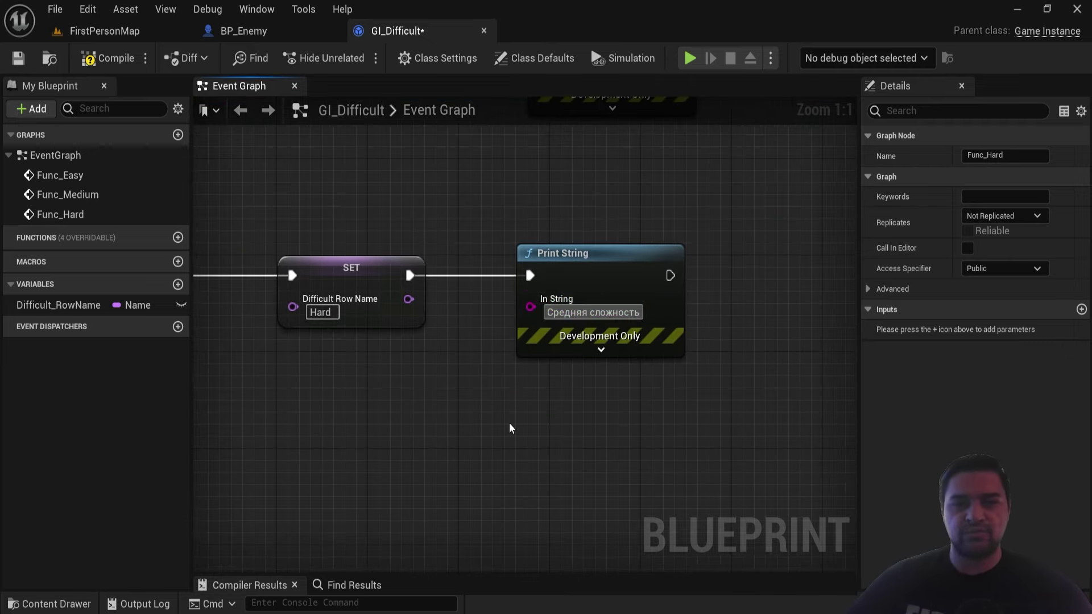
{"action": "key", "text": "BackSpace"}
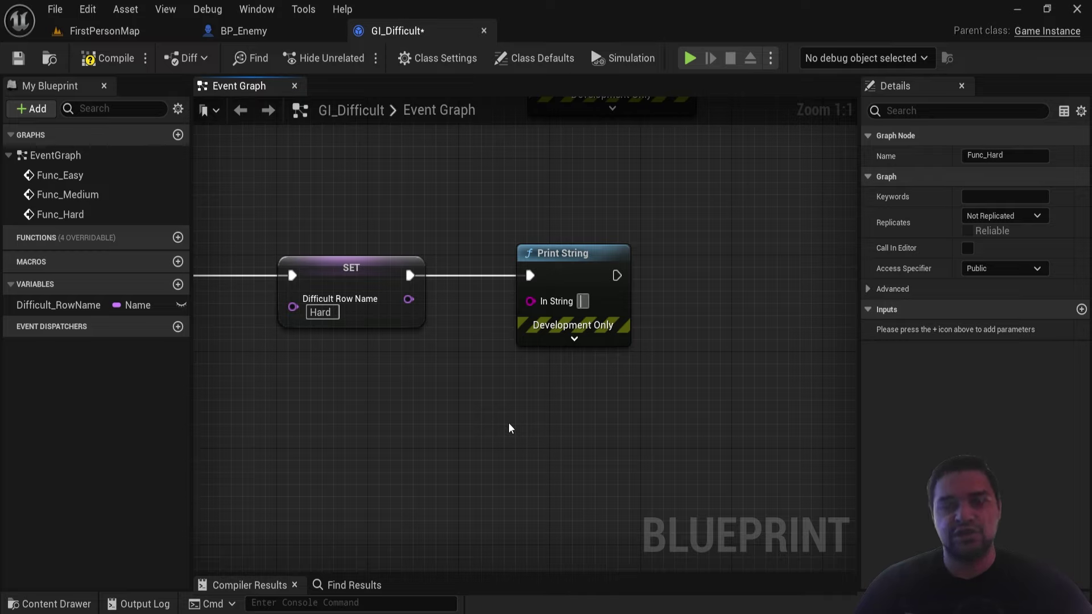
{"action": "type", "text": "Тяжёлая сложность"}
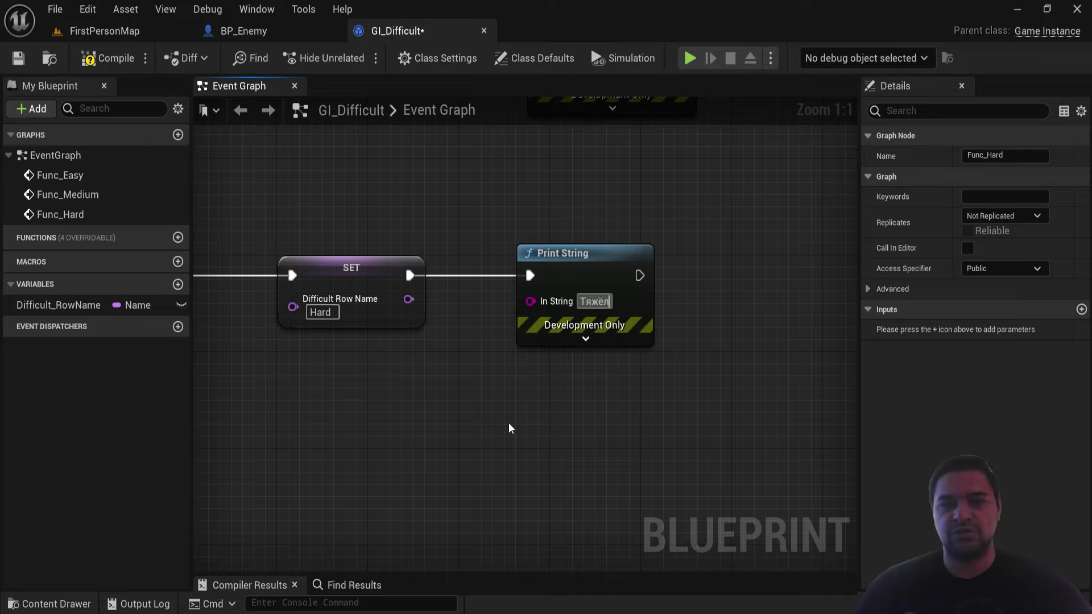
{"action": "scroll", "coordinate": [510, 428], "scroll_direction": "down", "scroll_amount": 1}
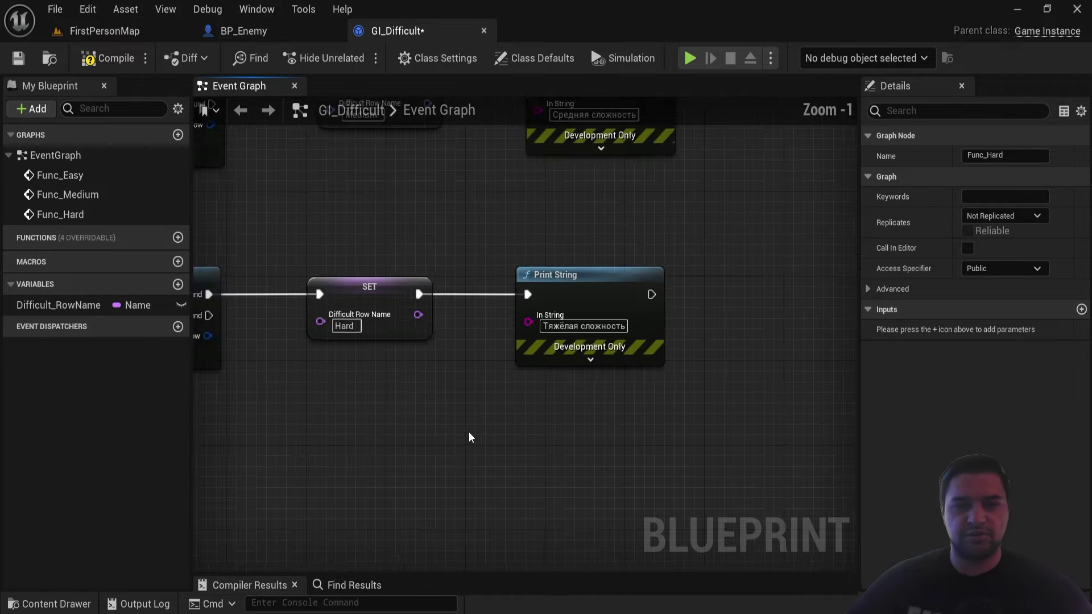
{"action": "scroll", "coordinate": [471, 437], "scroll_direction": "down", "scroll_amount": 5}
{"action": "scroll", "coordinate": [568, 358], "scroll_direction": "up", "scroll_amount": 3}
{"action": "left_click", "coordinate": [415, 383]}
{"action": "scroll", "coordinate": [423, 365], "scroll_direction": "down", "scroll_amount": 1}
- Paste another copy of the chain and rename its event Func_Veteran
{"action": "key", "text": "ctrl+v"}
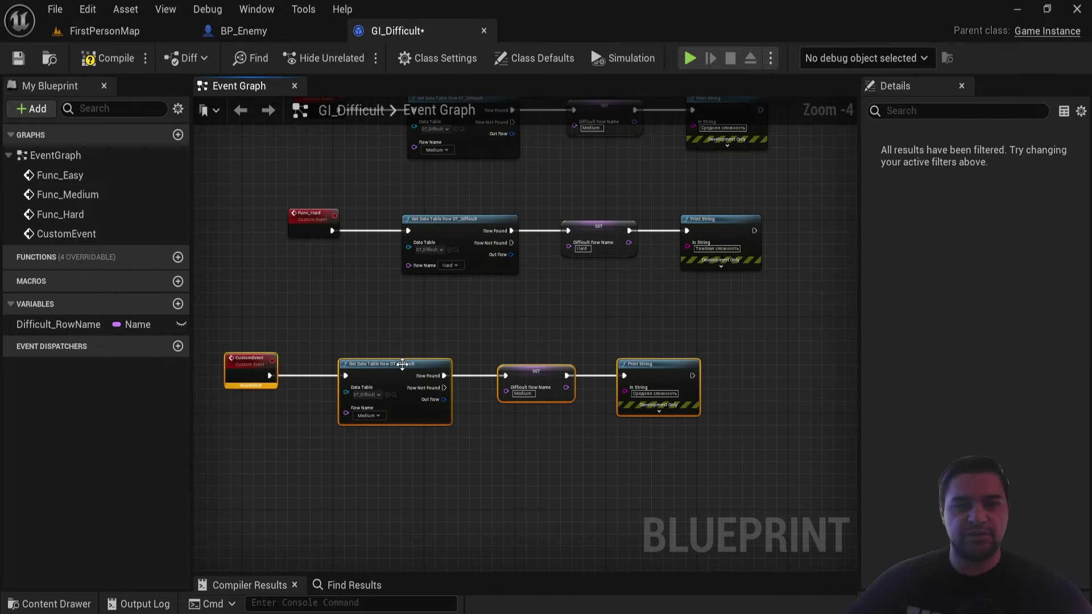
{"action": "scroll", "coordinate": [398, 318], "scroll_direction": "up", "scroll_amount": 1}
{"action": "scroll", "coordinate": [385, 274], "scroll_direction": "up", "scroll_amount": 1}
{"action": "key", "text": "F2"}
{"action": "type", "text": "Func_Ve"}
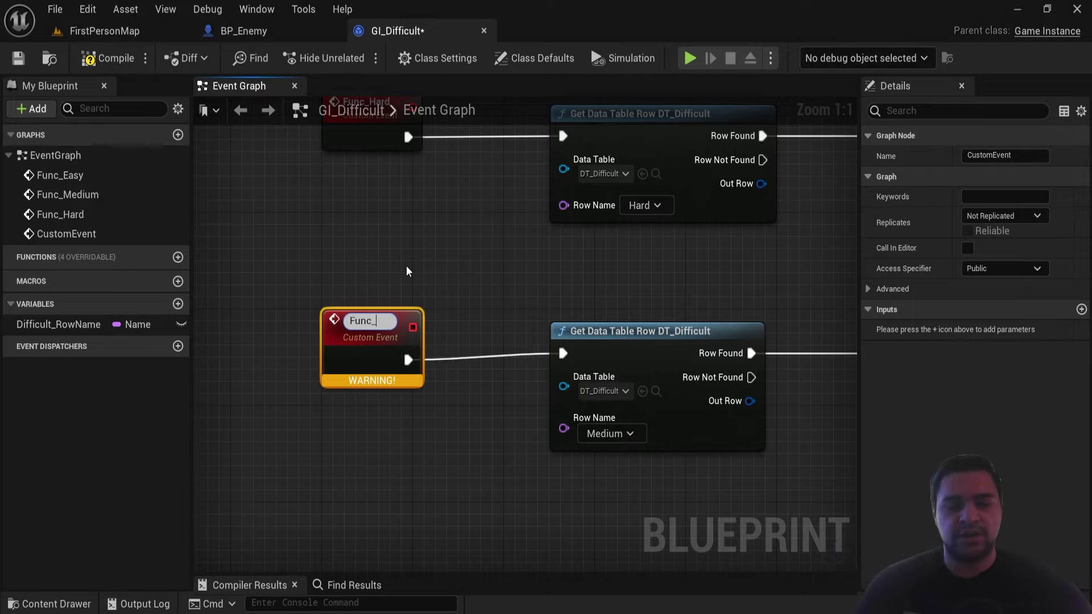
{"action": "type", "text": "teran"}
{"action": "key", "text": "Return"}
- Pick Veteran as the lookup row and set the SET value to Veteran
{"action": "right_click_drag", "start_coordinate": [407, 271], "coordinate": [356, 217]}
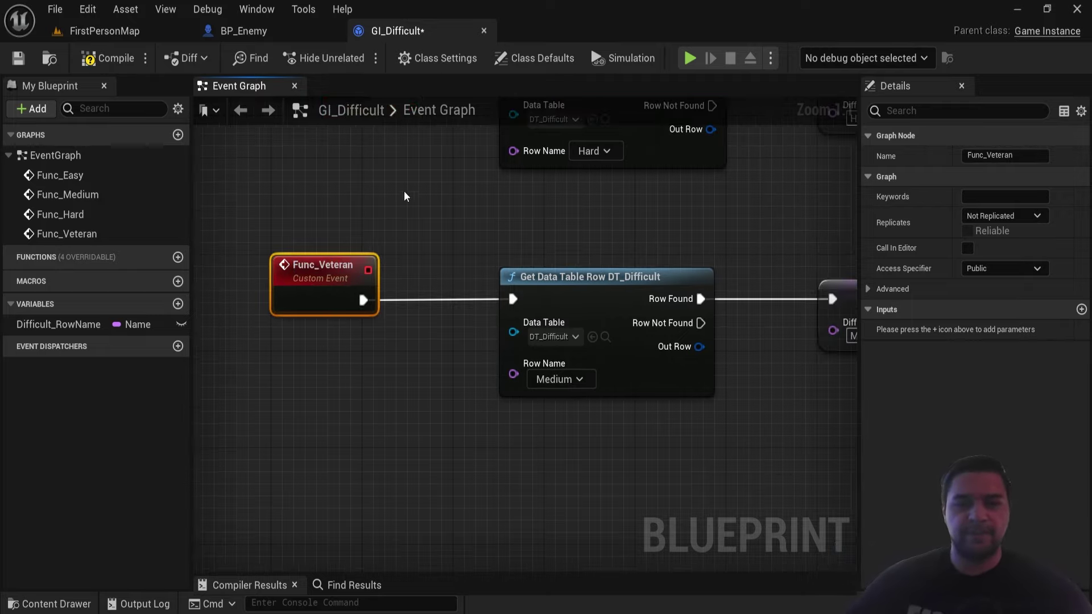
{"action": "left_click", "coordinate": [540, 381]}
{"action": "left_click", "coordinate": [549, 446]}
{"action": "right_click_drag", "start_coordinate": [563, 447], "coordinate": [397, 442]}
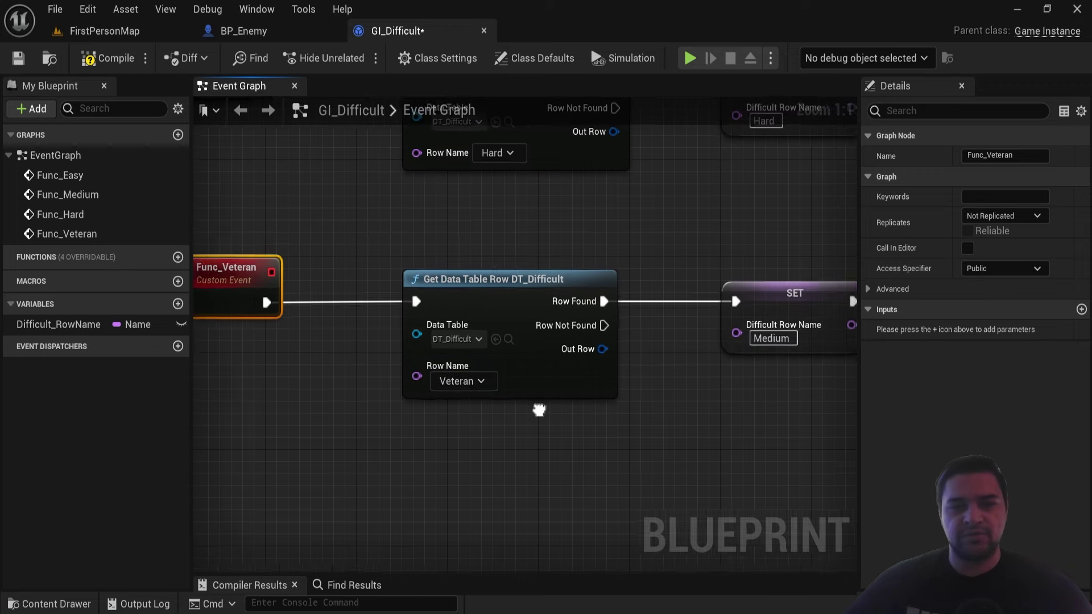
{"action": "left_click", "coordinate": [699, 331]}
{"action": "type", "text": "Veteran"}
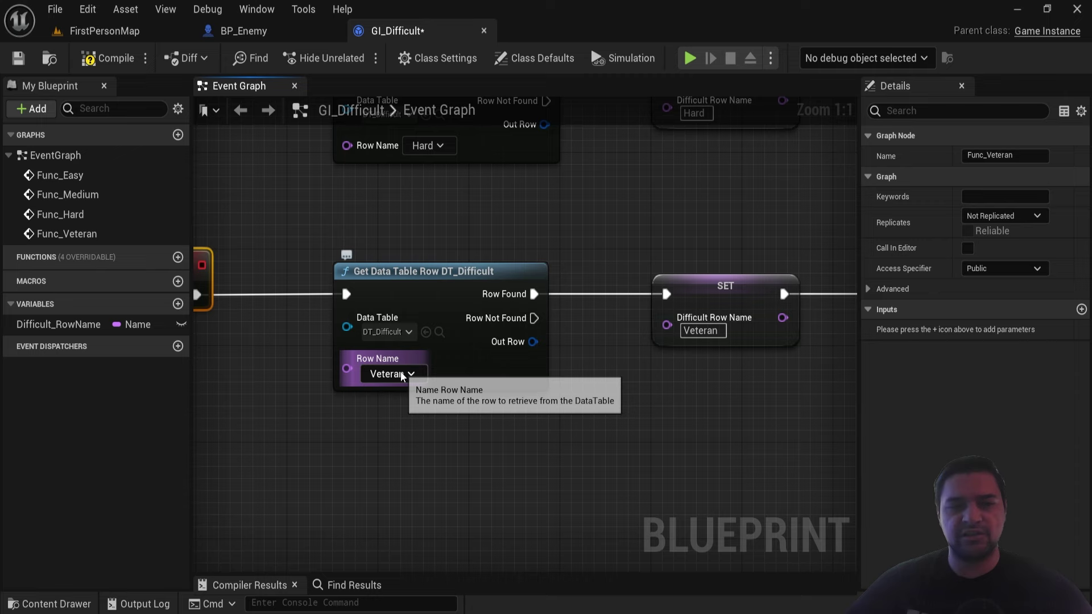
- Change the Print String message to 'Невыносимая сложность'
{"action": "right_click_drag", "start_coordinate": [723, 356], "coordinate": [572, 349]}
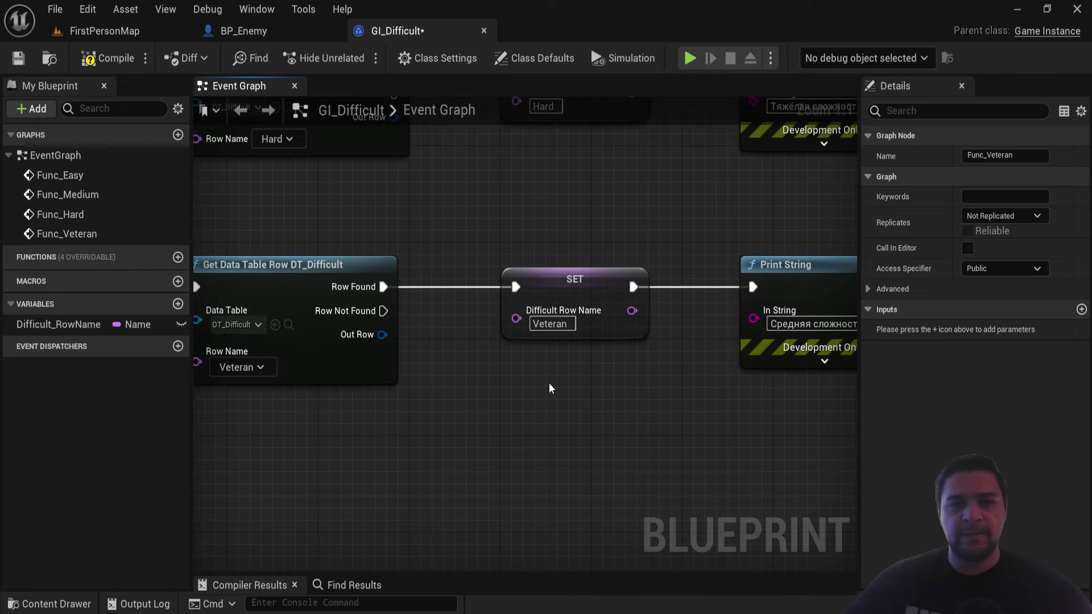
{"action": "right_click_drag", "start_coordinate": [549, 385], "coordinate": [694, 298]}
{"action": "right_click_drag", "start_coordinate": [725, 359], "coordinate": [421, 385]}
{"action": "left_click", "coordinate": [631, 348]}
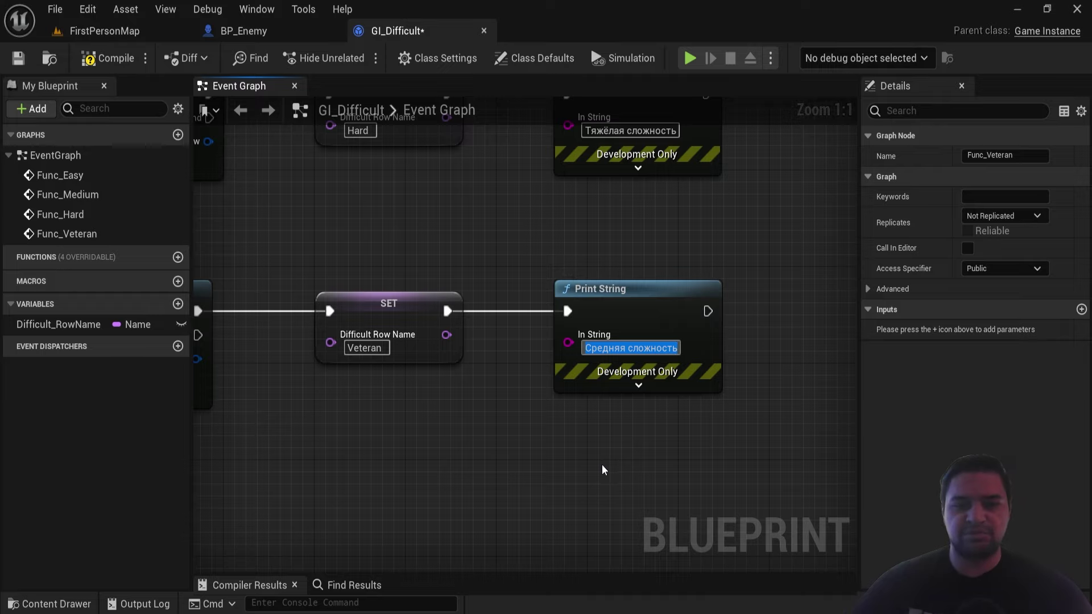
{"action": "type", "text": "Невын"}
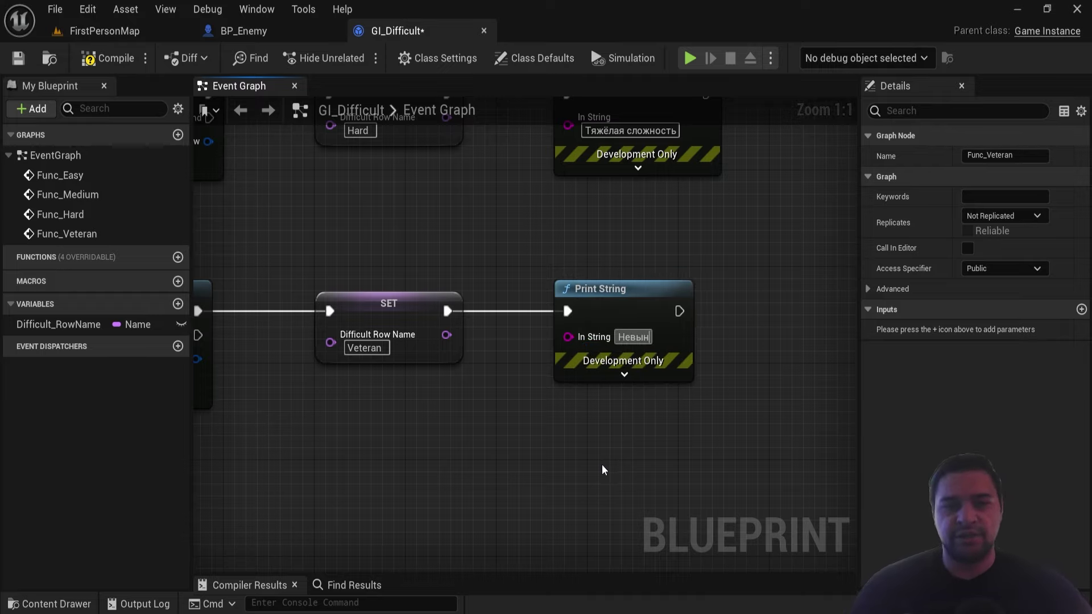
{"action": "type", "text": "осимая сложность"}
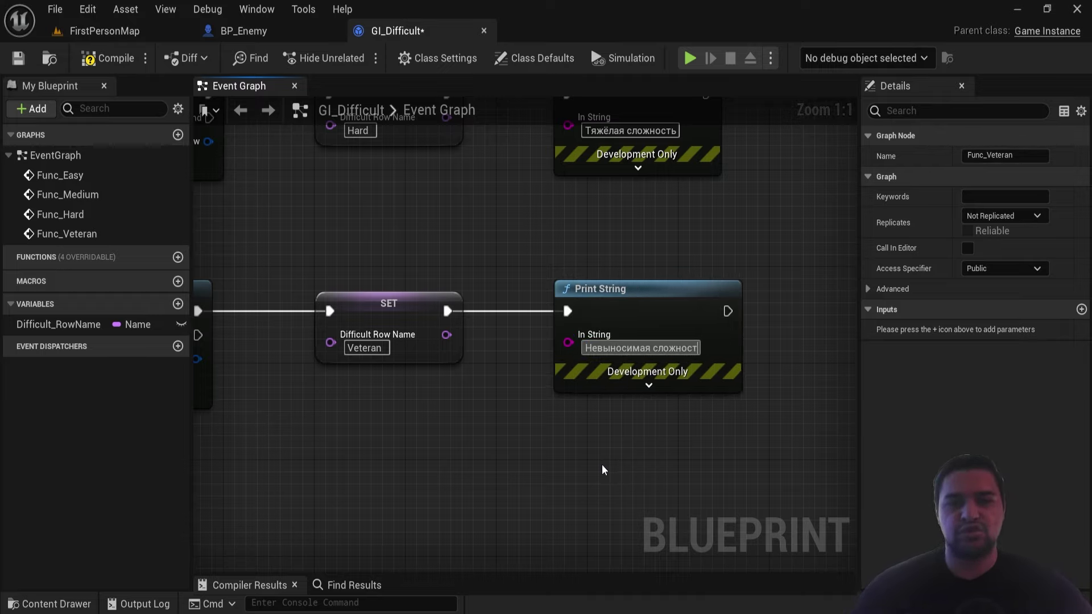
{"action": "scroll", "coordinate": [597, 467], "scroll_direction": "down", "scroll_amount": 5}
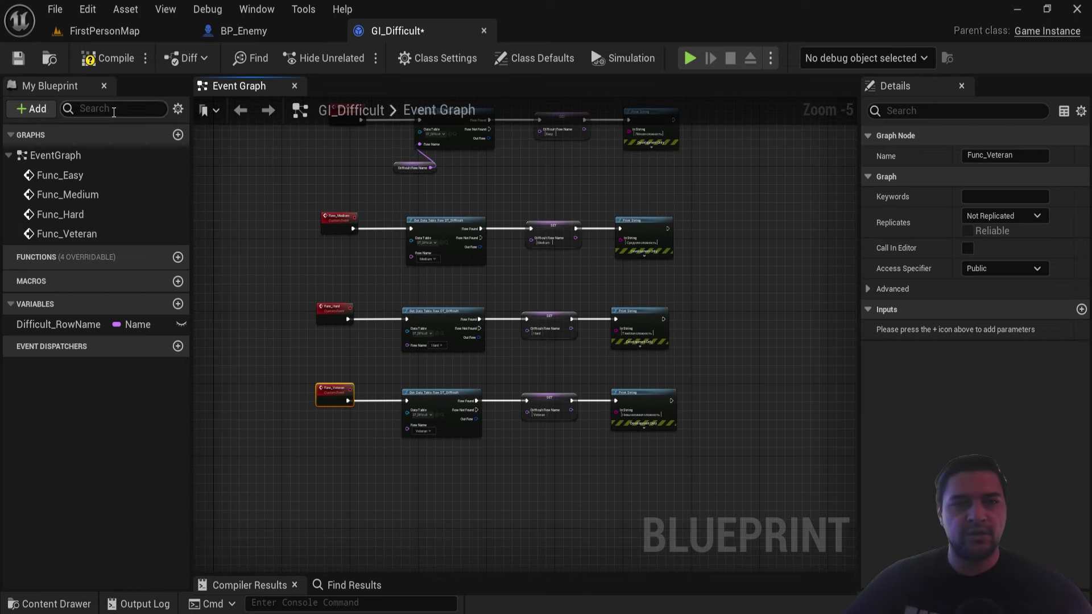
- Compile and save the GI_Difficult blueprint
{"action": "left_click", "coordinate": [111, 58]}
{"action": "left_click", "coordinate": [17, 57]}
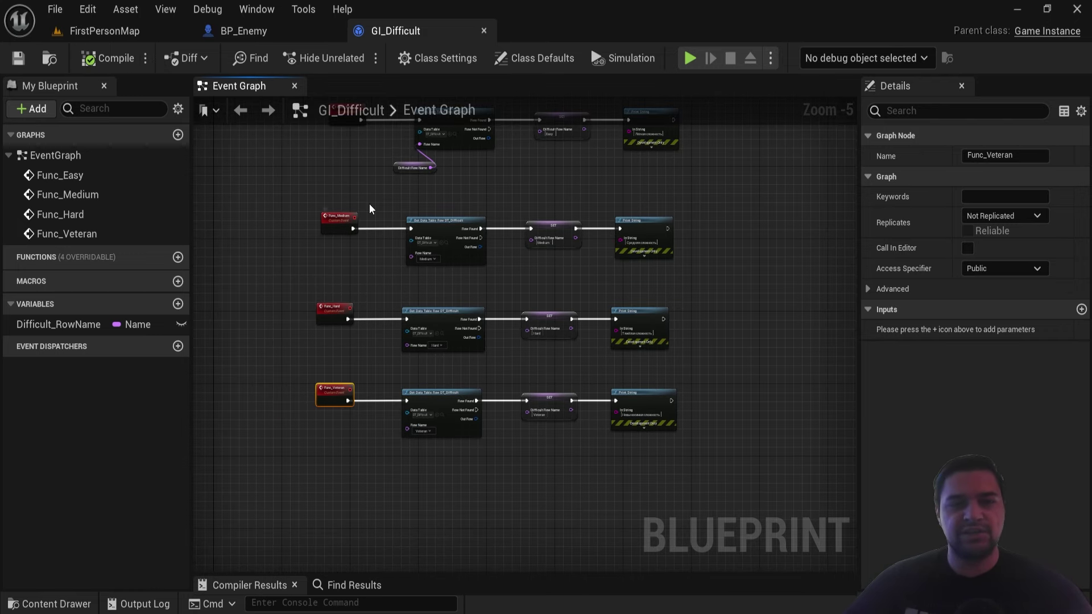
{"action": "scroll", "coordinate": [414, 236], "scroll_direction": "up", "scroll_amount": 1}
{"action": "scroll", "coordinate": [370, 141], "scroll_direction": "down", "scroll_amount": 1}
{"action": "scroll", "coordinate": [512, 253], "scroll_direction": "up", "scroll_amount": 3}
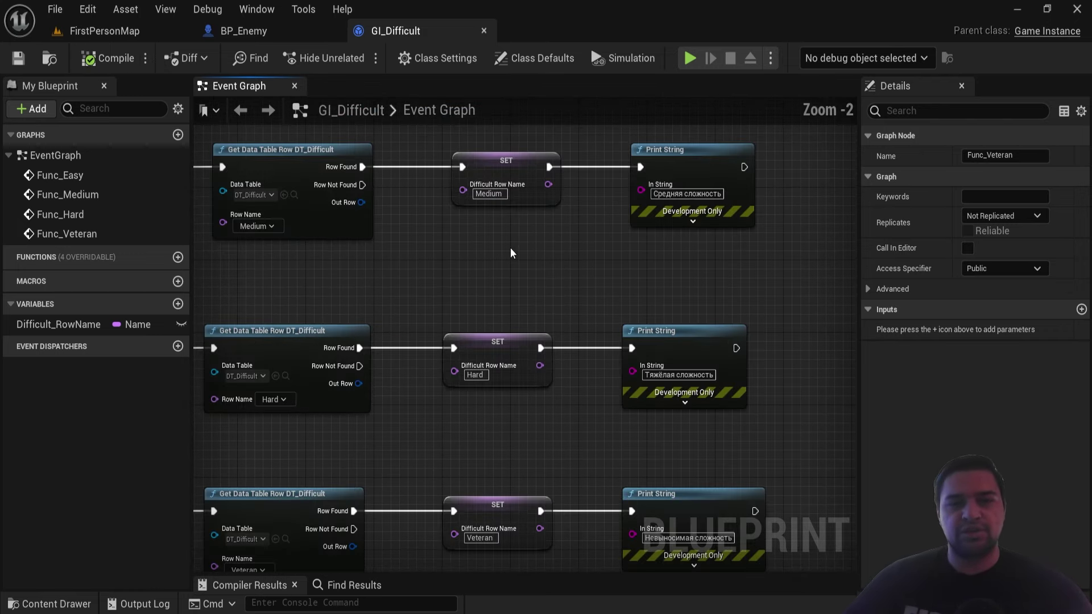
{"action": "key", "text": "ctrl+space"}
- Open the WBP_DifficultChange widget blueprint from the Difficult assets folder
{"action": "left_click", "coordinate": [500, 512]}
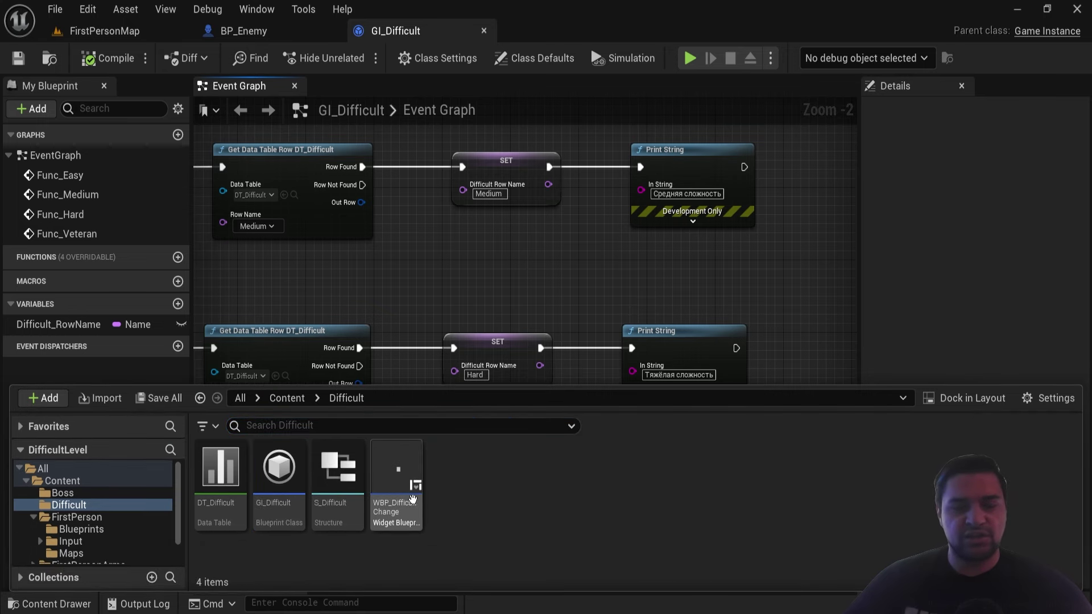
{"action": "double_click", "coordinate": [398, 484]}
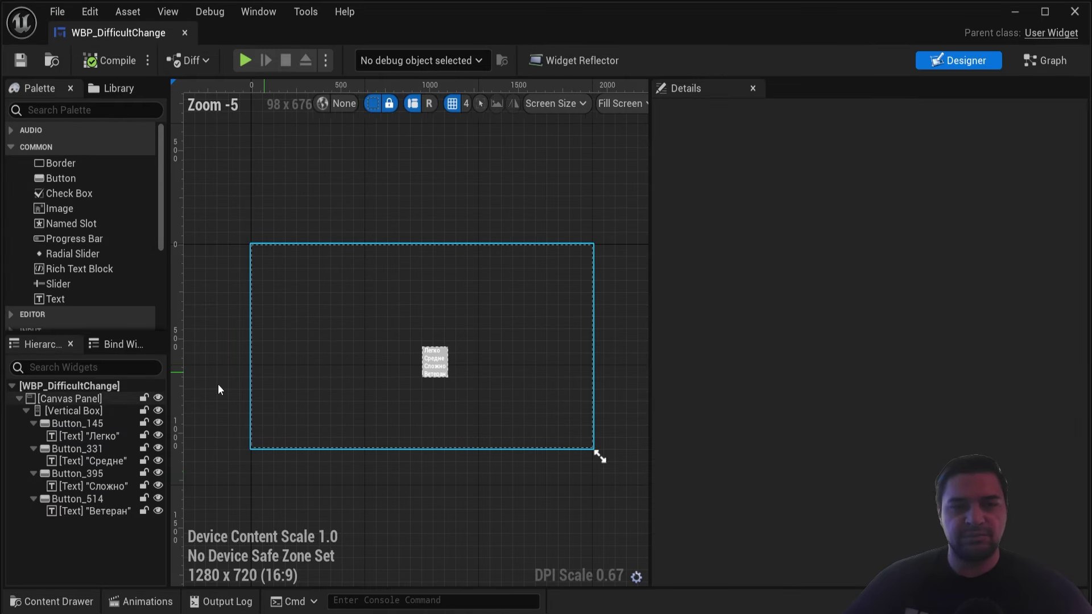
{"action": "scroll", "coordinate": [422, 364], "scroll_direction": "up", "scroll_amount": 4}
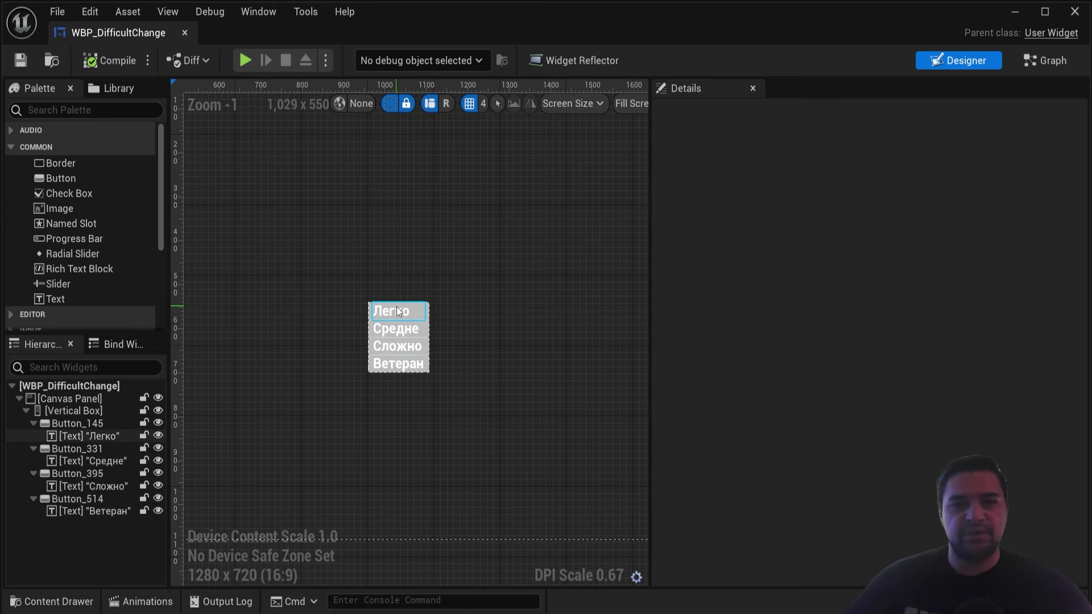
- Delete the three default event nodes from the widget's event graph
{"action": "left_click", "coordinate": [1045, 61]}
{"action": "left_click_drag", "start_coordinate": [573, 195], "coordinate": [687, 492]}
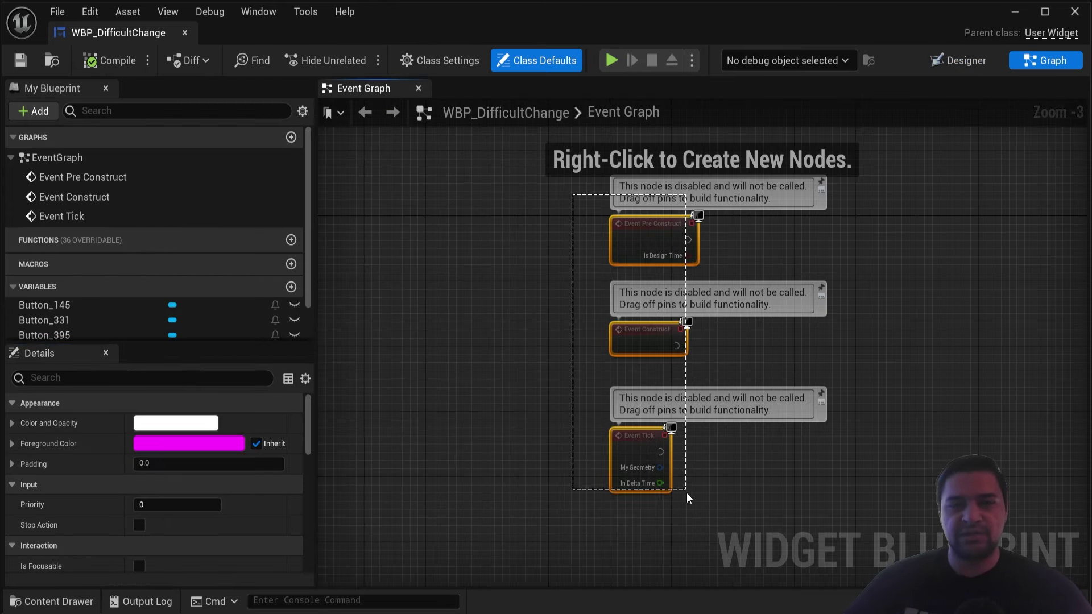
{"action": "key", "text": "Delete"}
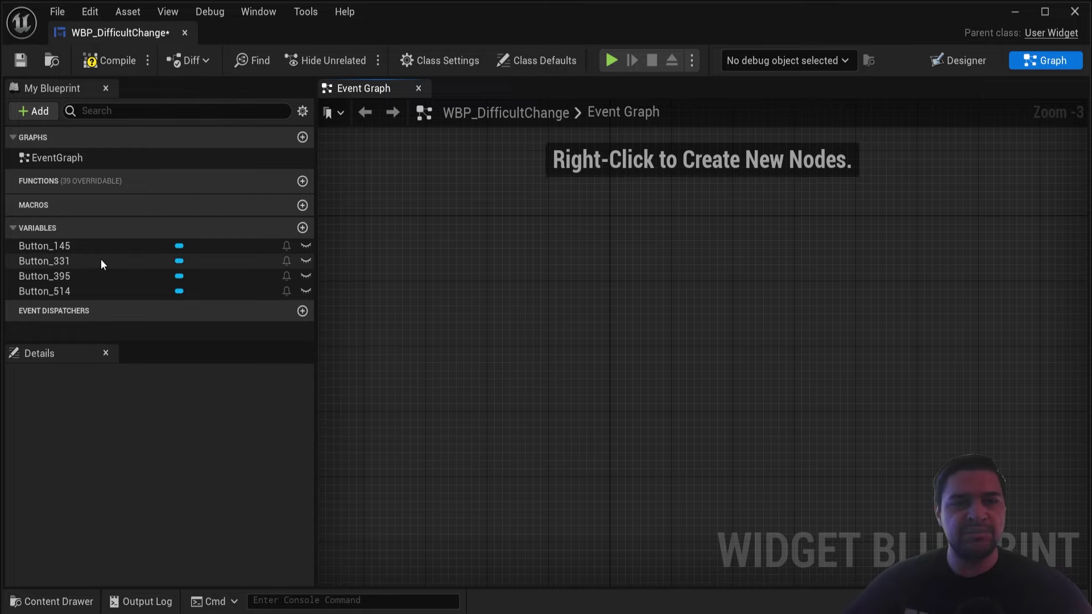
{"action": "left_click", "coordinate": [82, 247]}
- Rename the first two buttons Easy_Button and Medium_Button in the Hierarchy
{"action": "left_click", "coordinate": [983, 67]}
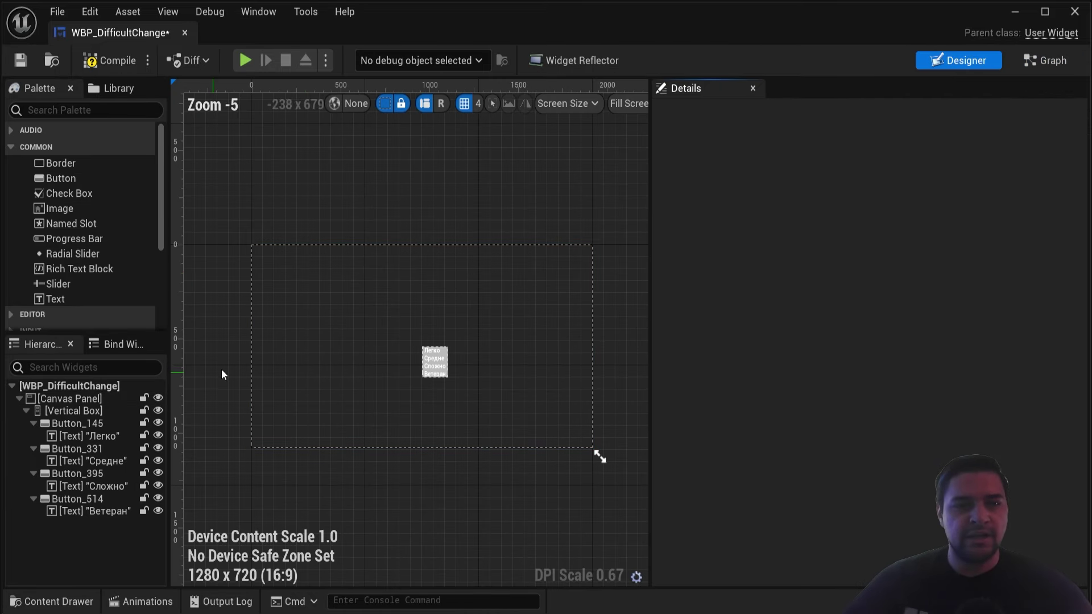
{"action": "left_click", "coordinate": [85, 422]}
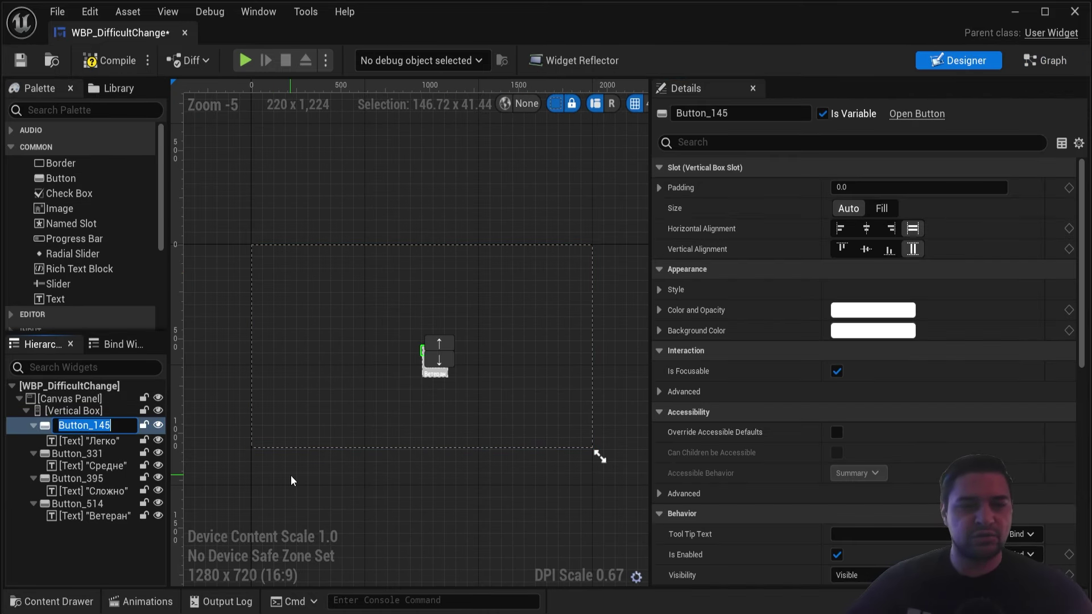
{"action": "type", "text": "У"}
{"action": "key", "text": "BackSpace"}
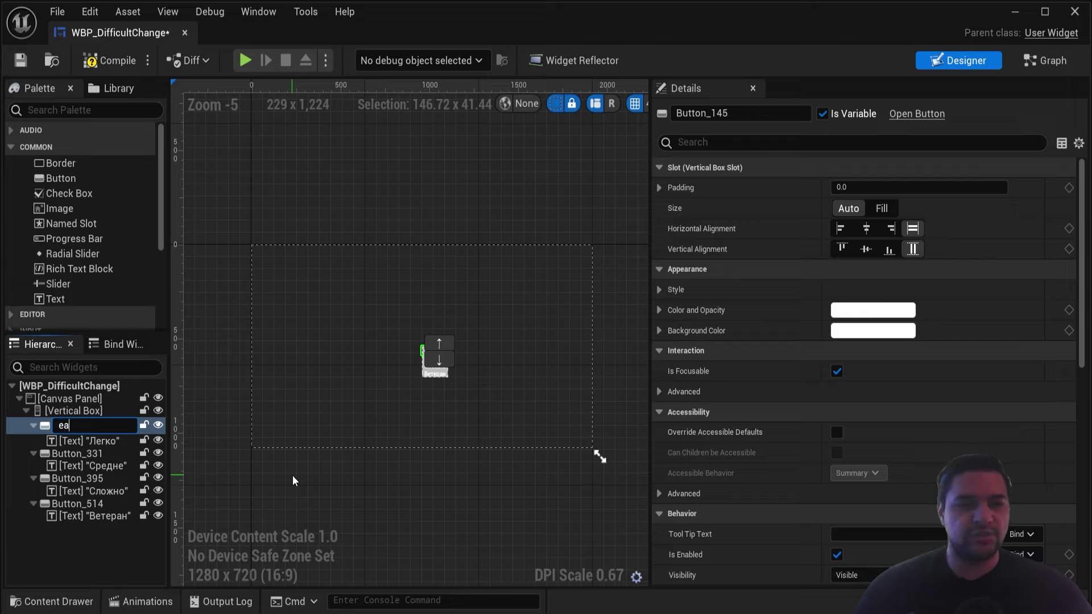
{"action": "type", "text": "Easy_Bu"}
{"action": "type", "text": "tton"}
{"action": "key", "text": "Return"}
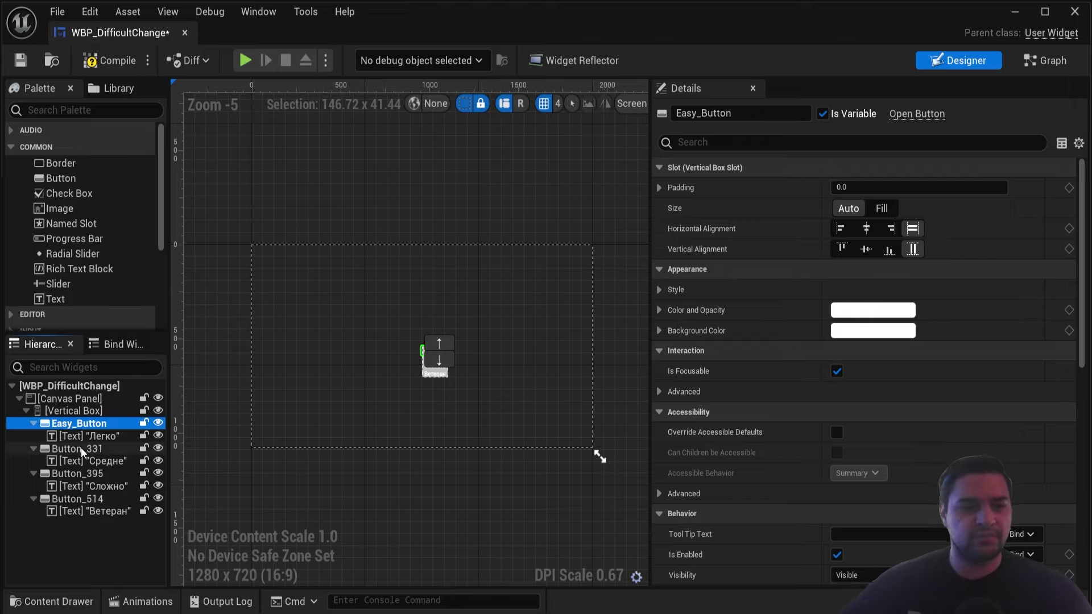
{"action": "double_click", "coordinate": [81, 449]}
{"action": "type", "text": "Medium_Bu"}
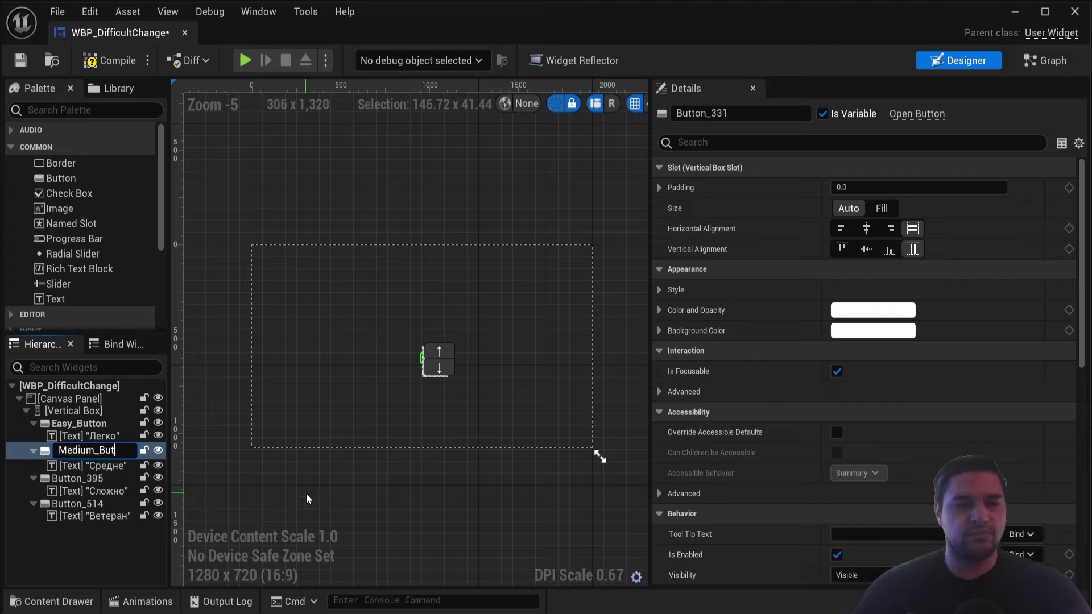
{"action": "type", "text": "ton"}
{"action": "key", "text": "Return"}
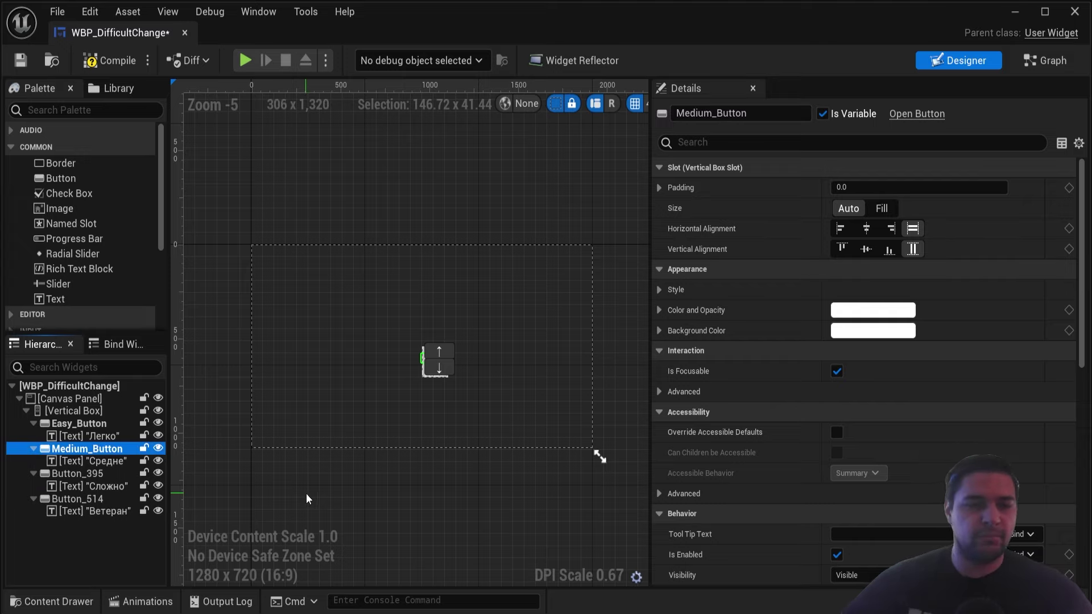
- Rename the remaining buttons Hard_Button and Veteran_Button
{"action": "left_click", "coordinate": [77, 474]}
{"action": "double_click", "coordinate": [77, 474]}
{"action": "type", "text": "Hard_Bu"}
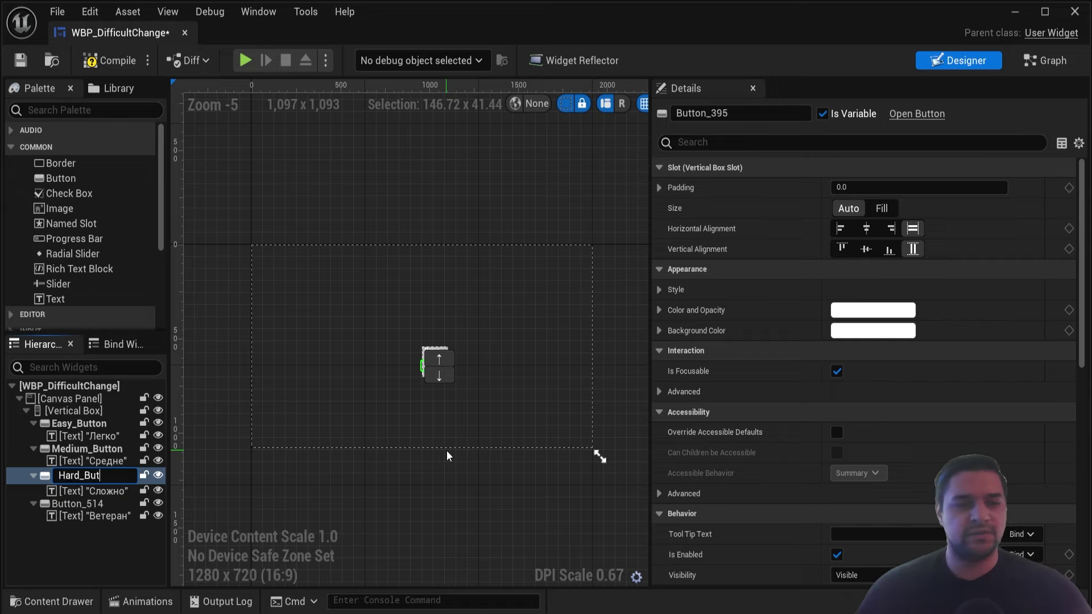
{"action": "type", "text": "ton"}
{"action": "key", "text": "Return"}
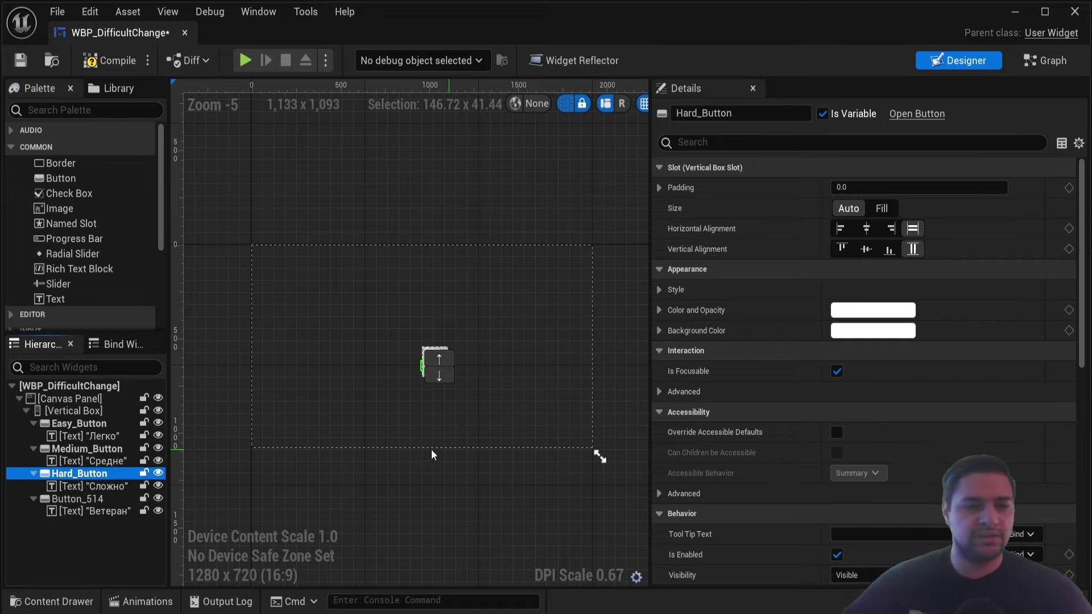
{"action": "double_click", "coordinate": [91, 499]}
{"action": "type", "text": "Veteran"}
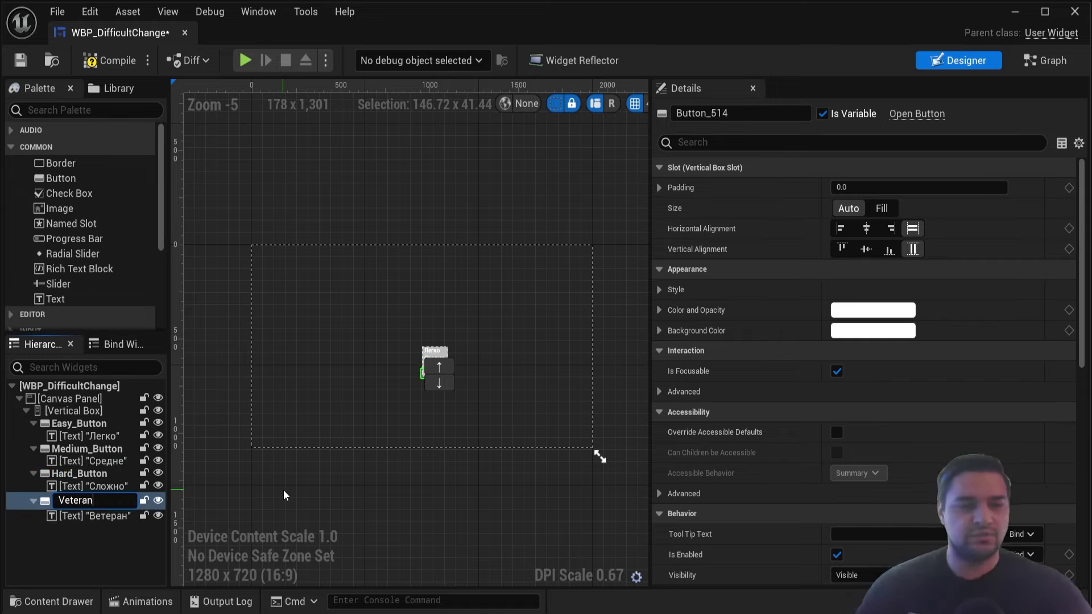
{"action": "type", "text": "_Button"}
{"action": "key", "text": "Return"}
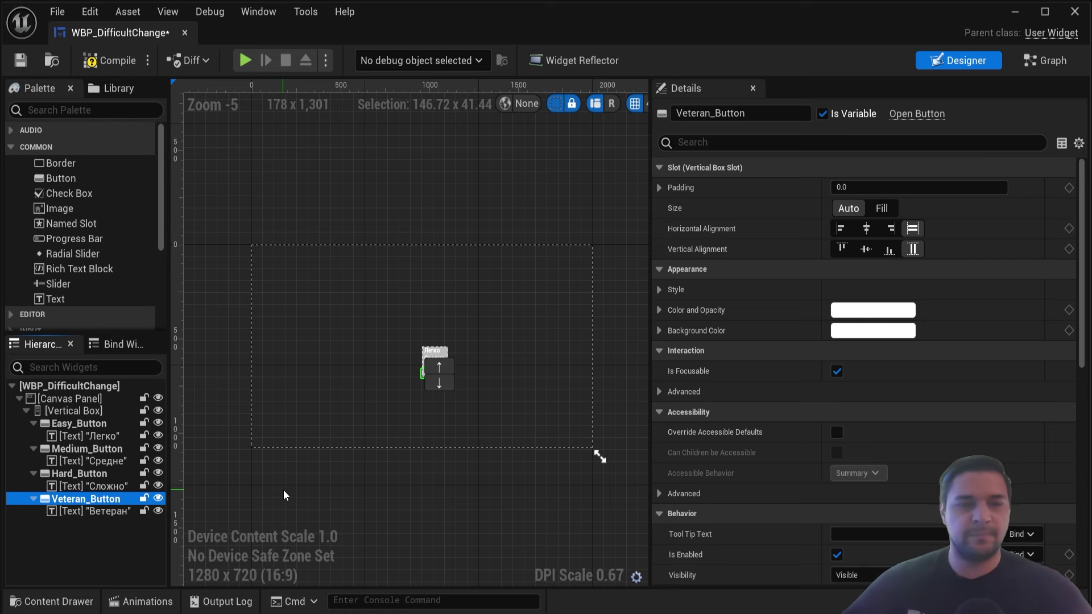
{"action": "left_click", "coordinate": [1046, 60]}
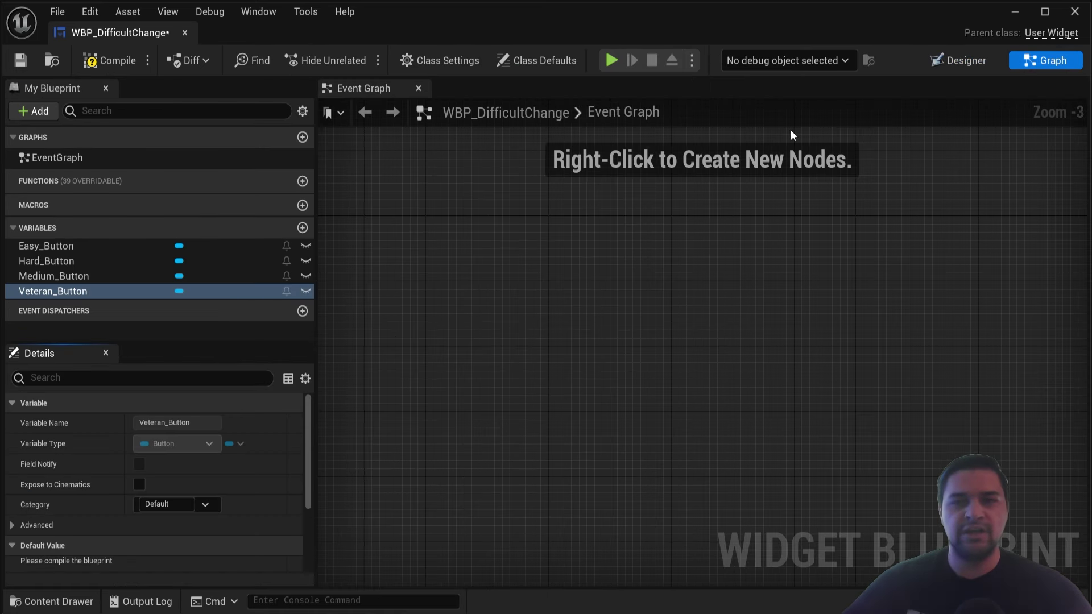
- Add On Clicked events for Easy_Button and Medium_Button
{"action": "left_click", "coordinate": [961, 59]}
{"action": "left_click", "coordinate": [80, 426]}
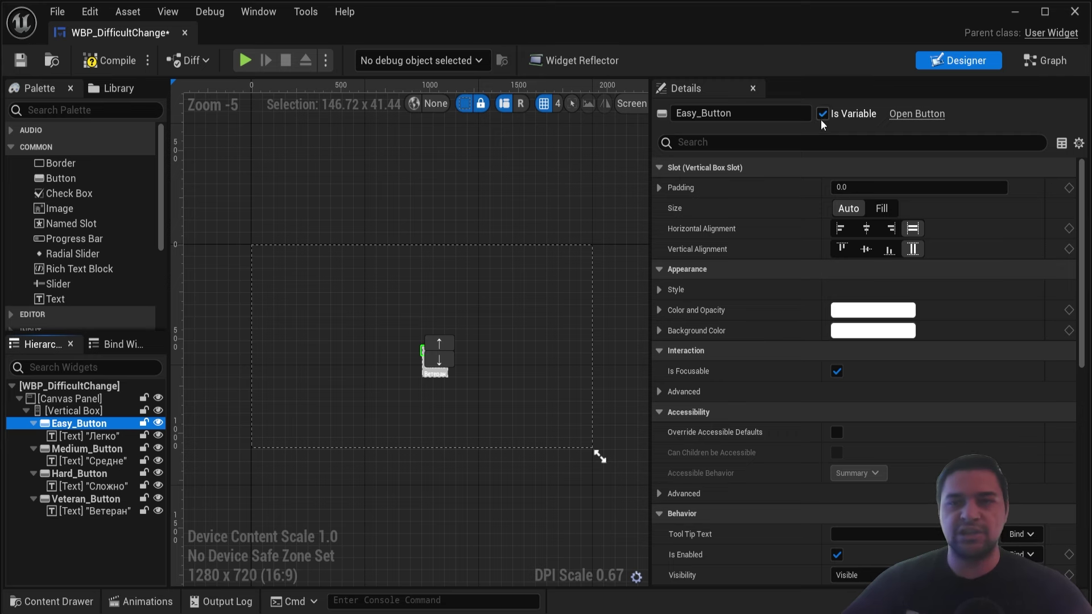
{"action": "left_click", "coordinate": [1045, 60]}
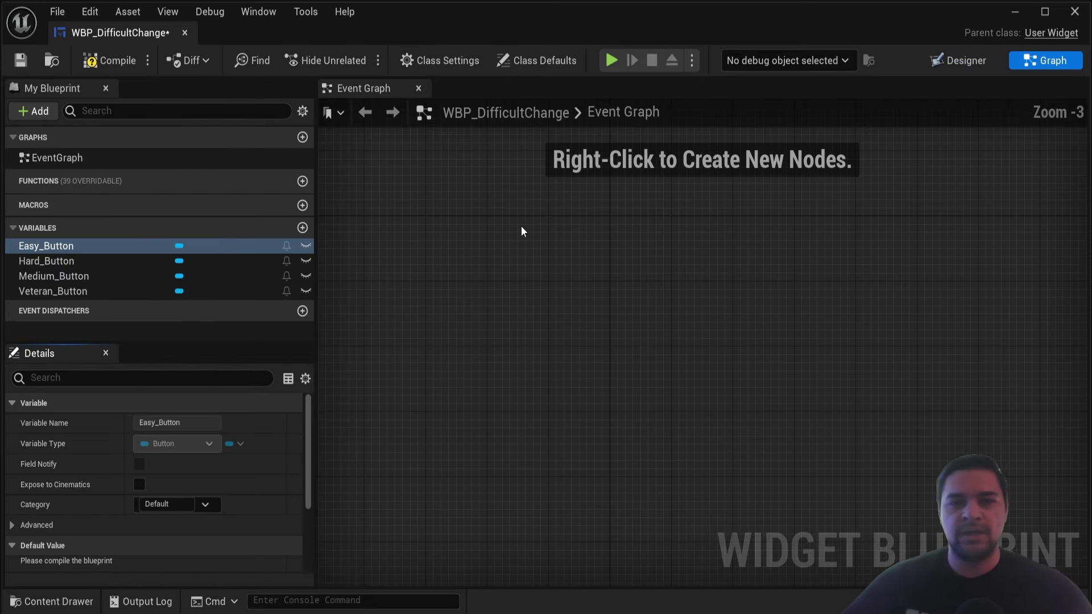
{"action": "left_click", "coordinate": [51, 244]}
{"action": "scroll", "coordinate": [131, 456], "scroll_direction": "down", "scroll_amount": 5}
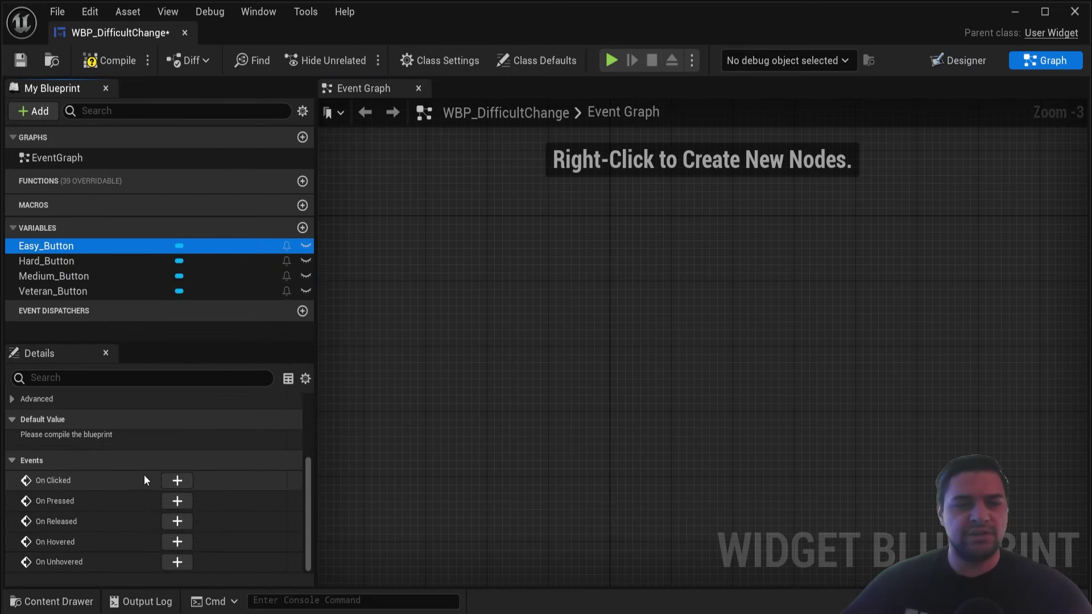
{"action": "left_click", "coordinate": [176, 482]}
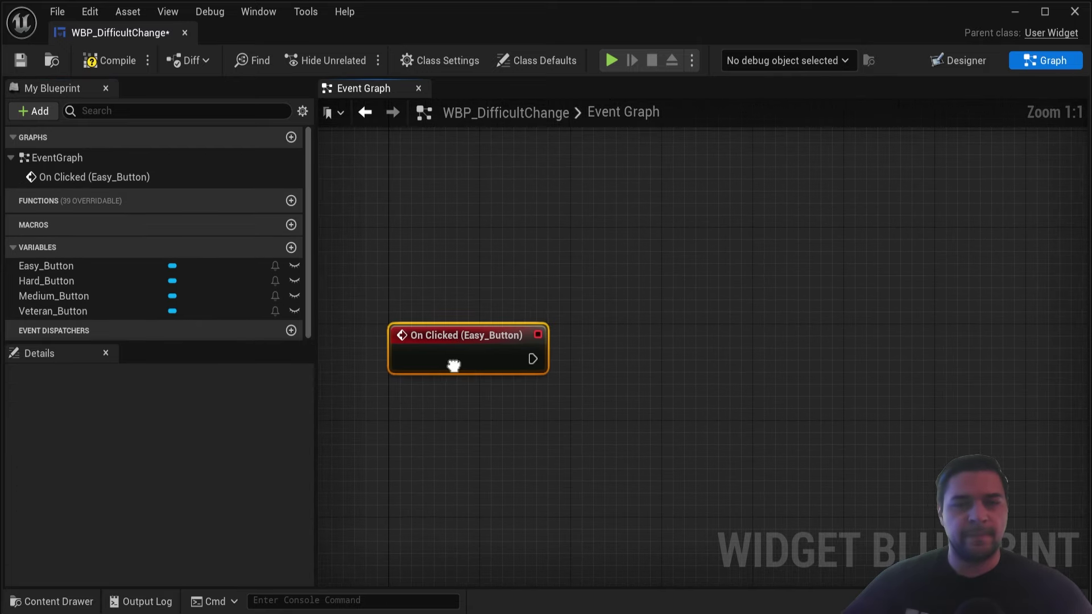
{"action": "left_click", "coordinate": [46, 282]}
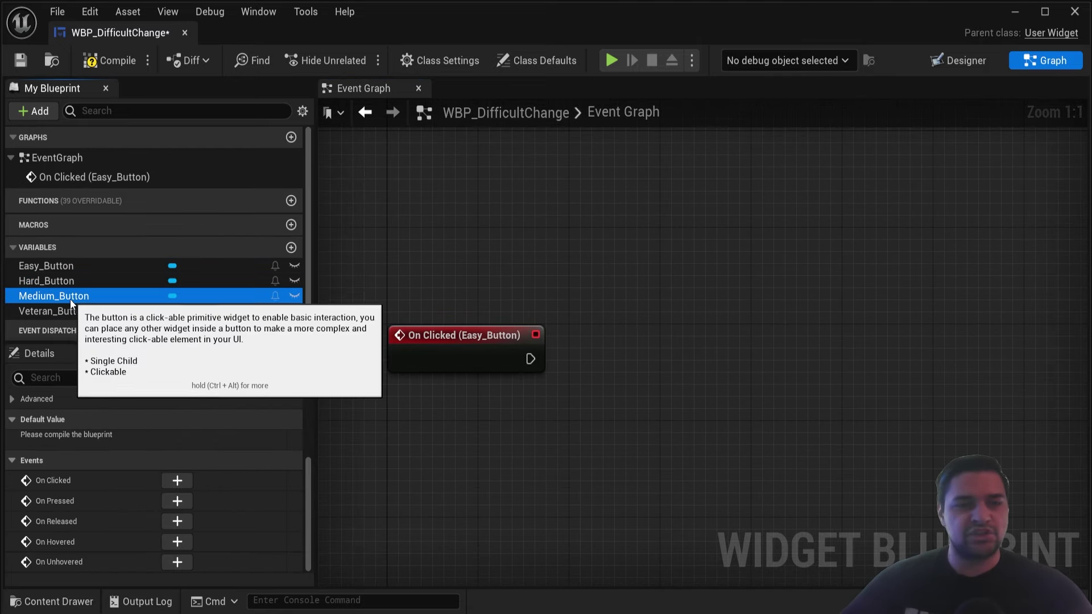
{"action": "left_click", "coordinate": [57, 295]}
{"action": "left_click", "coordinate": [177, 482]}
- Add On Clicked events for Hard_Button and Veteran_Button
{"action": "scroll", "coordinate": [84, 318], "scroll_direction": "down", "scroll_amount": 1}
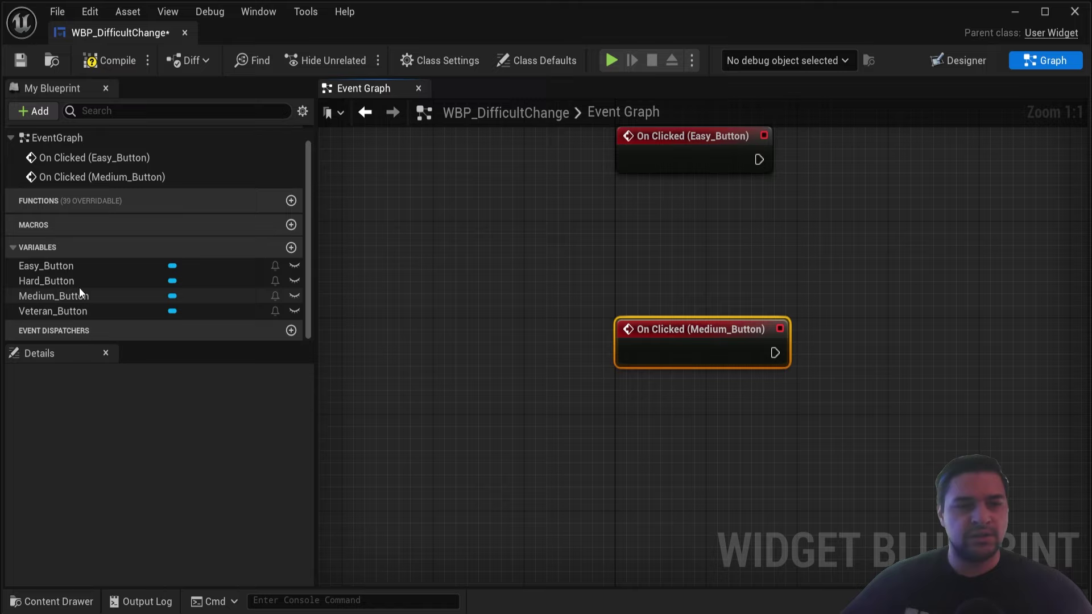
{"action": "left_click", "coordinate": [80, 287]}
{"action": "left_click", "coordinate": [176, 481]}
{"action": "scroll", "coordinate": [67, 295], "scroll_direction": "down", "scroll_amount": 1}
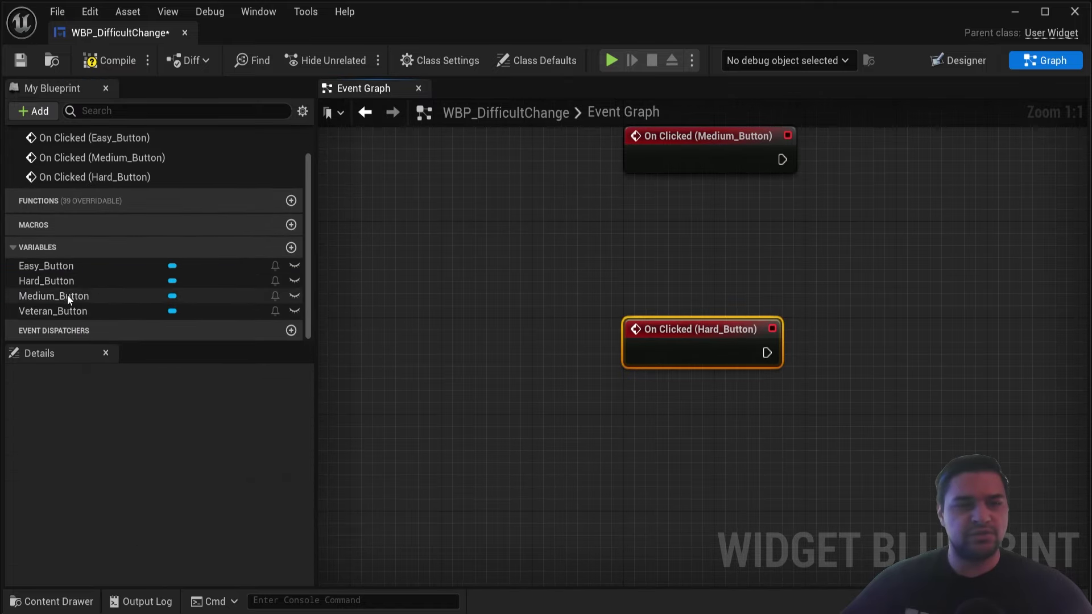
{"action": "left_click", "coordinate": [75, 312]}
{"action": "left_click", "coordinate": [180, 480]}
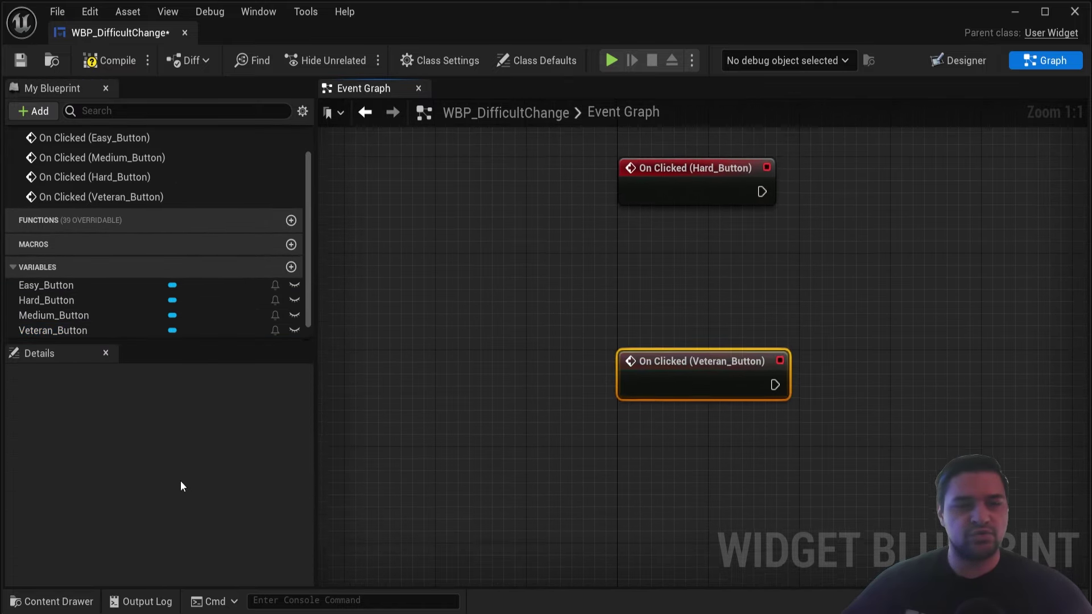
- Arrange the click event nodes and dock the widget blueprint into the main editor
{"action": "scroll", "coordinate": [567, 312], "scroll_direction": "down", "scroll_amount": 3}
{"action": "right_click_drag", "start_coordinate": [567, 317], "coordinate": [500, 376]}
{"action": "scroll", "coordinate": [506, 274], "scroll_direction": "down", "scroll_amount": 2}
{"action": "scroll", "coordinate": [490, 261], "scroll_direction": "up", "scroll_amount": 2}
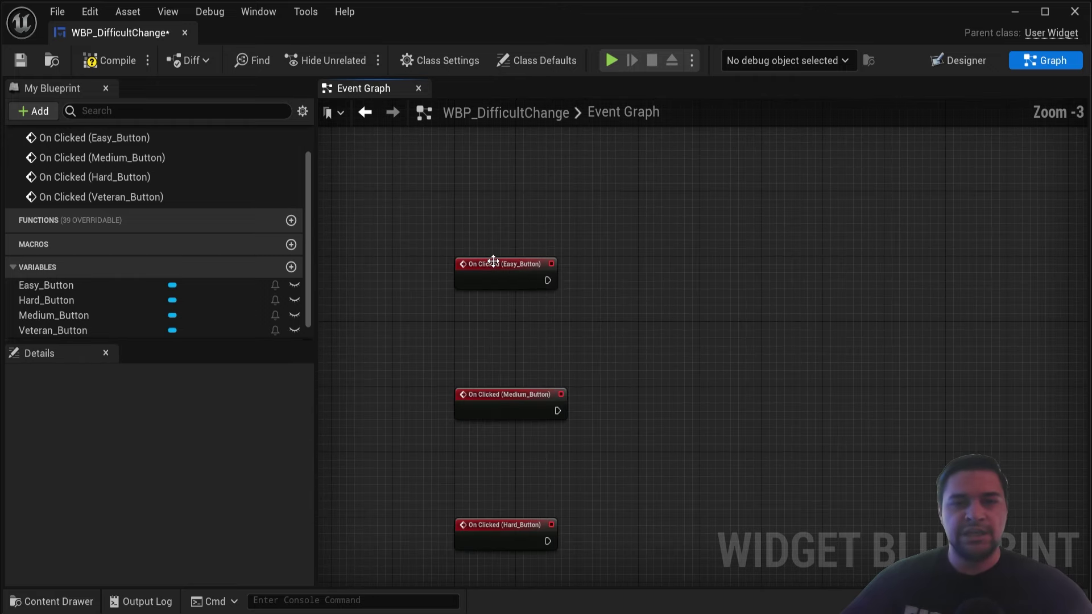
{"action": "left_click_drag", "start_coordinate": [491, 261], "coordinate": [498, 211]}
{"action": "right_click_drag", "start_coordinate": [491, 339], "coordinate": [477, 352]}
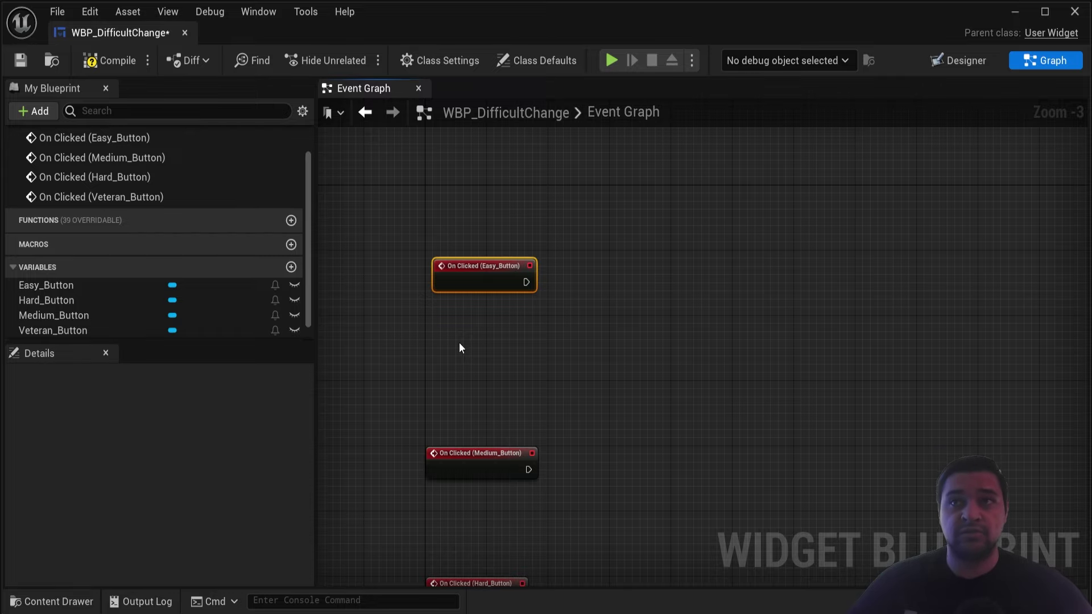
{"action": "scroll", "coordinate": [461, 348], "scroll_direction": "up", "scroll_amount": 2}
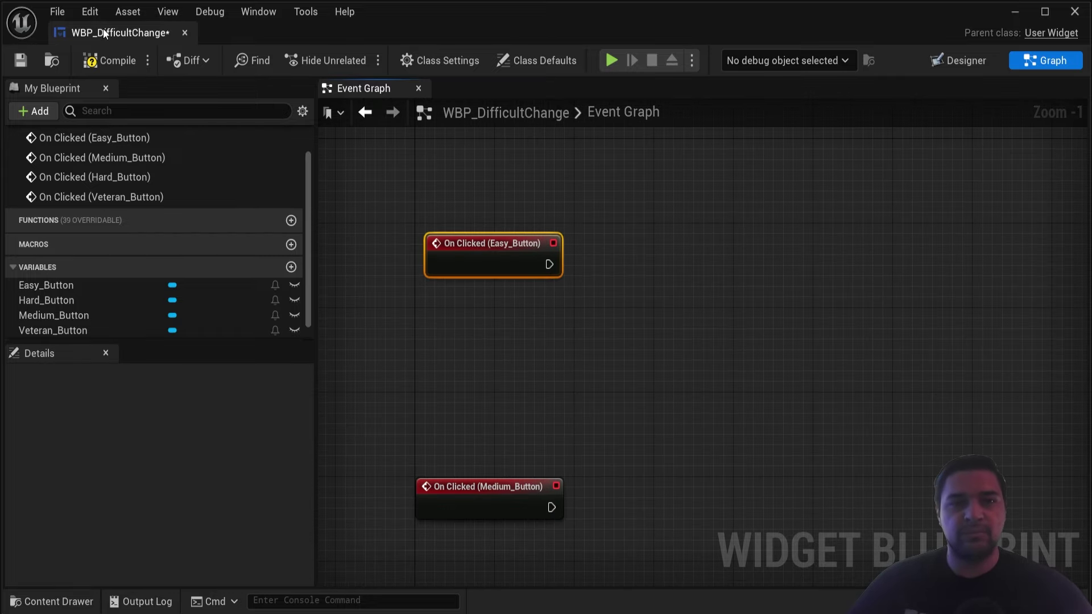
{"action": "left_click_drag", "start_coordinate": [103, 28], "coordinate": [533, 30]}
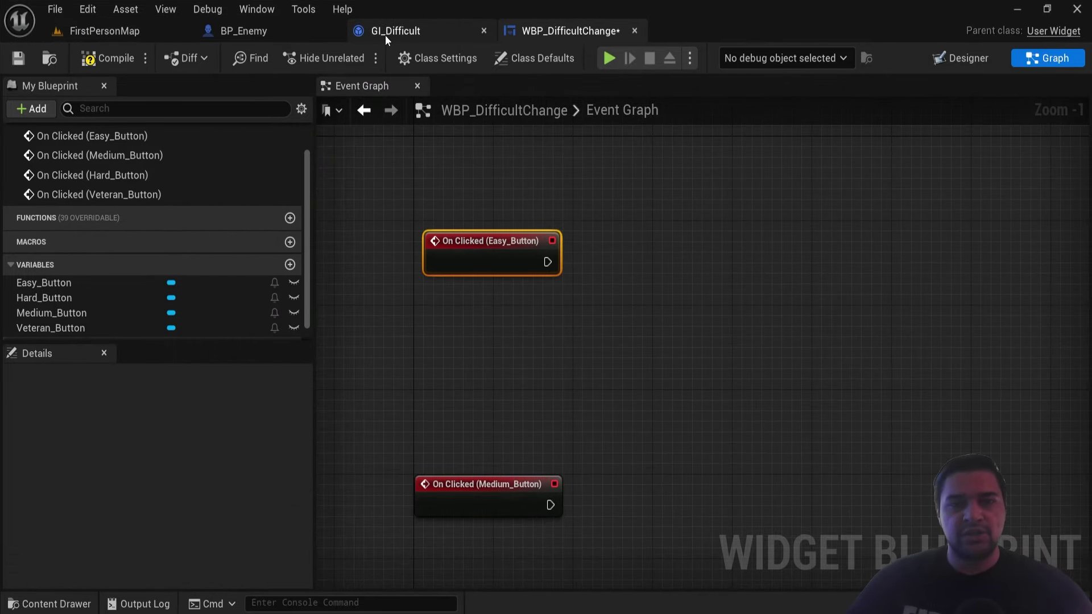
- Review the Func_Medium chain in the GI_Difficult graph for reference
{"action": "left_click", "coordinate": [384, 32]}
{"action": "scroll", "coordinate": [614, 317], "scroll_direction": "down", "scroll_amount": 3}
{"action": "scroll", "coordinate": [395, 312], "scroll_direction": "up", "scroll_amount": 2}
{"action": "scroll", "coordinate": [458, 267], "scroll_direction": "up", "scroll_amount": 2}
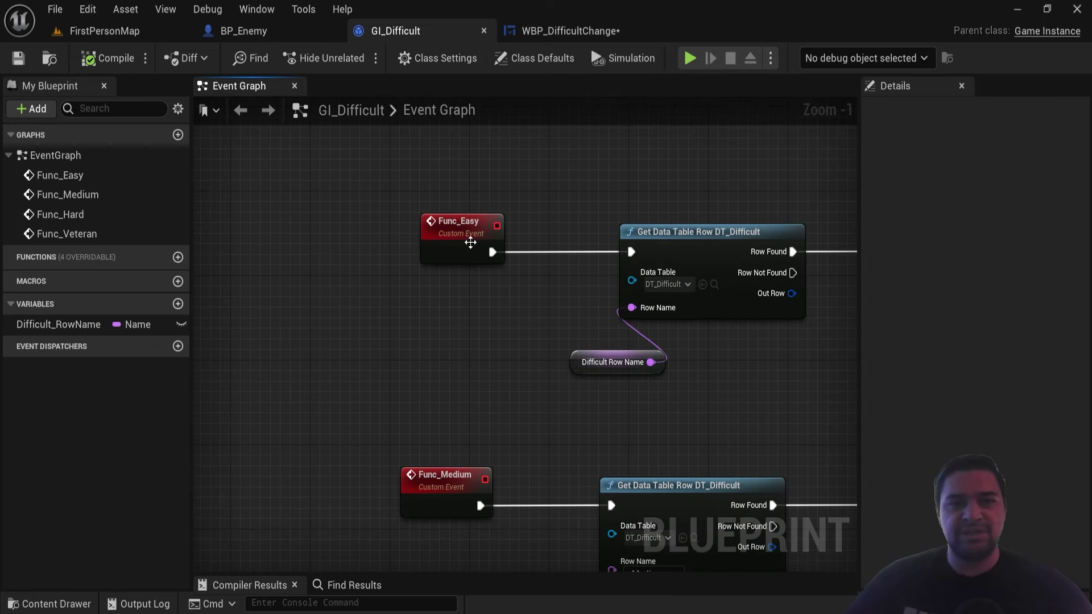
{"action": "mouse_move", "coordinate": [470, 239]}
{"action": "right_mouse_down"}
{"action": "mouse_move", "coordinate": [397, 406]}
{"action": "mouse_move", "coordinate": [302, 442]}
{"action": "right_mouse_up"}
{"action": "scroll", "coordinate": [397, 407], "scroll_direction": "down", "scroll_amount": 1}
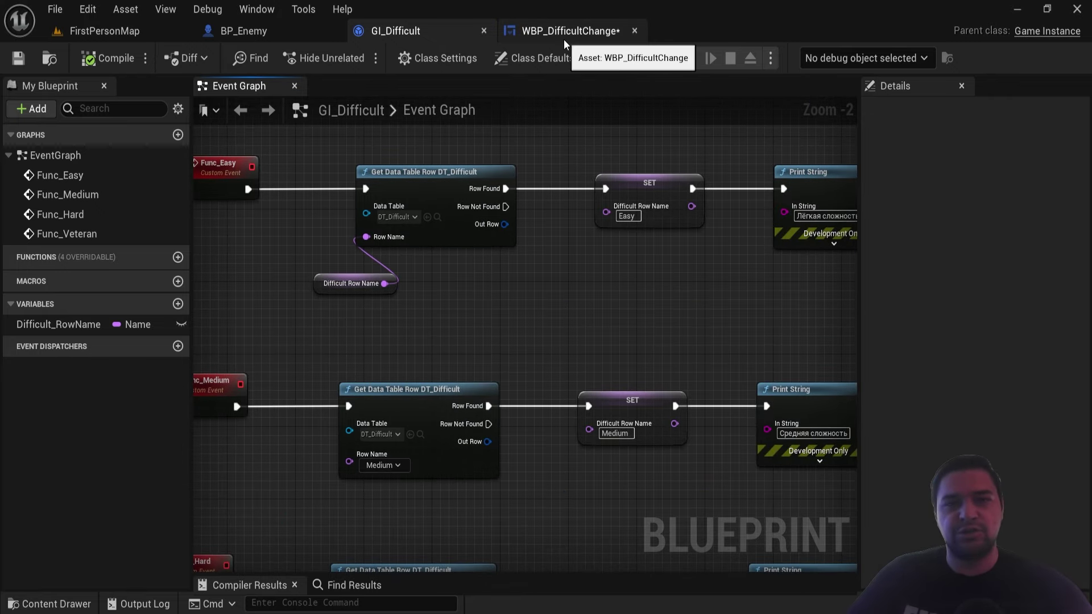
{"action": "left_click", "coordinate": [569, 30]}
- Add a Cast To GI_Difficult node and wire On Clicked (Easy_Button) into it
{"action": "right_click", "coordinate": [616, 267]}
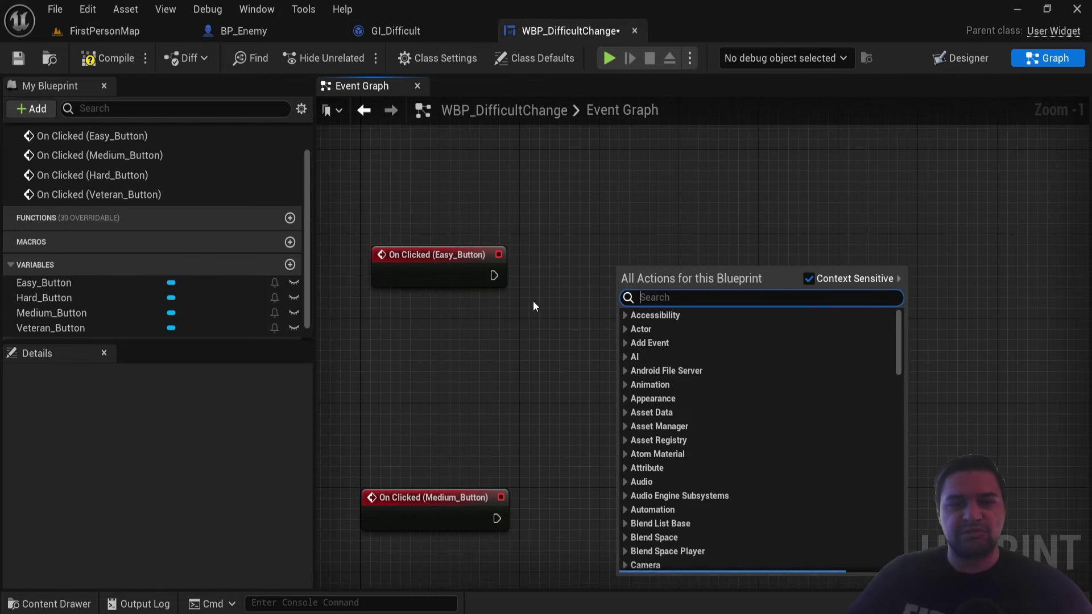
{"action": "type", "text": "cast to bp"}
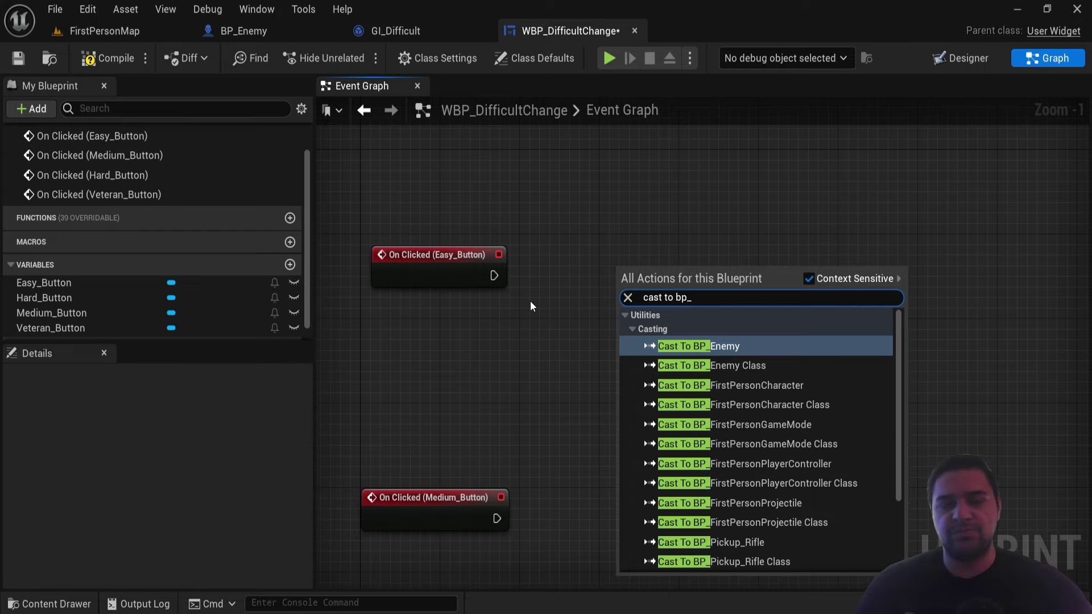
{"action": "type", "text": "_gam"}
{"action": "key", "text": "BackSpace"}
{"action": "key", "text": "BackSpace"}
{"action": "key", "text": "BackSpace"}
{"action": "key", "text": "BackSpace"}
{"action": "key", "text": "BackSpace"}
{"action": "key", "text": "BackSpace"}
{"action": "type", "text": "g"}
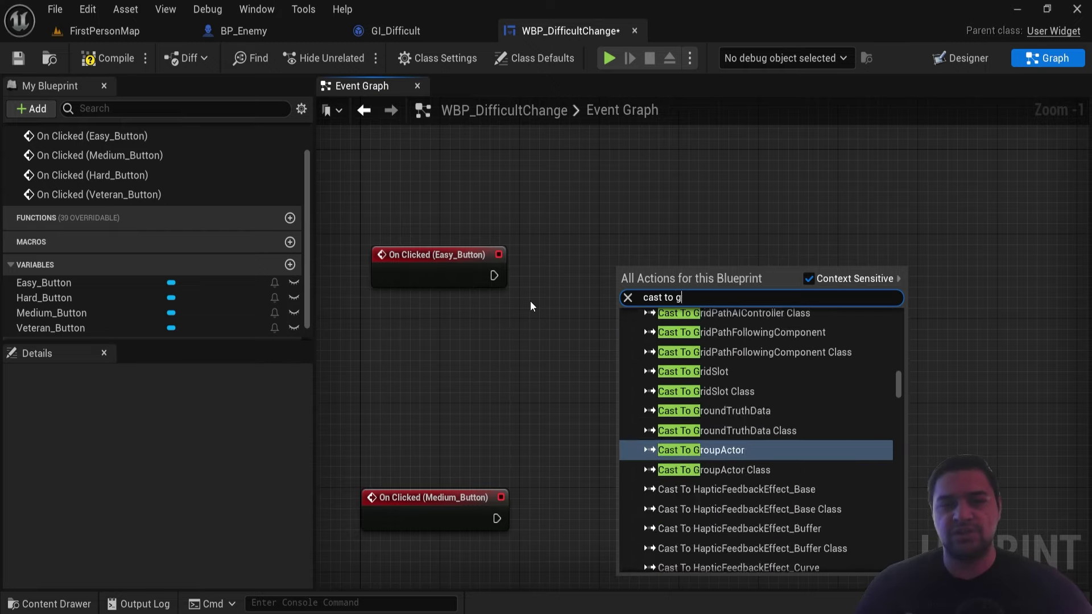
{"action": "type", "text": "i_"}
{"action": "key", "text": "Return"}
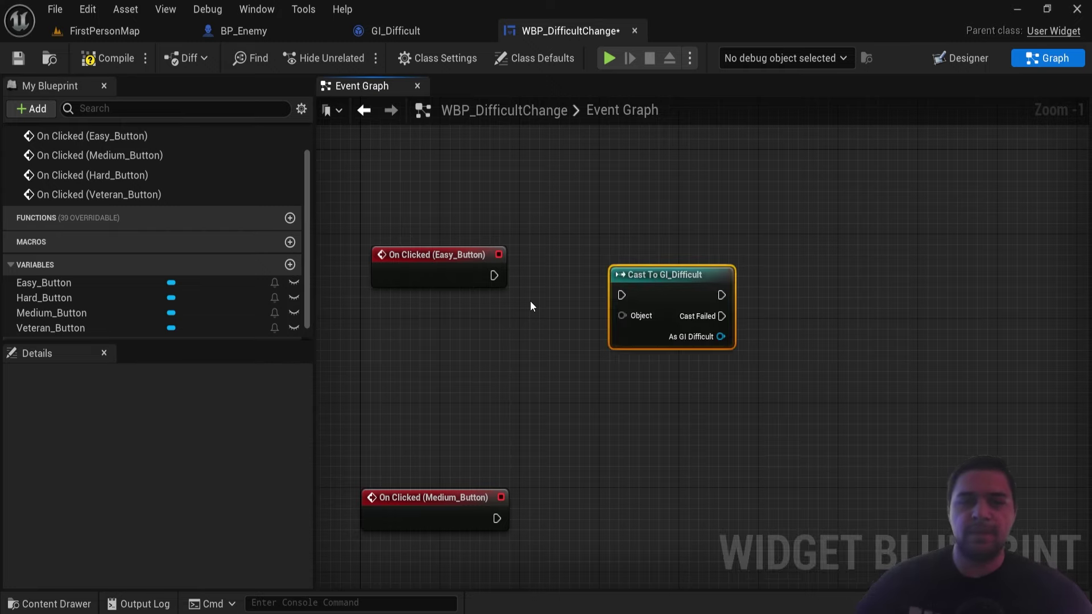
{"action": "scroll", "coordinate": [534, 301], "scroll_direction": "up", "scroll_amount": 1}
{"action": "left_click_drag", "start_coordinate": [685, 298], "coordinate": [681, 274]}
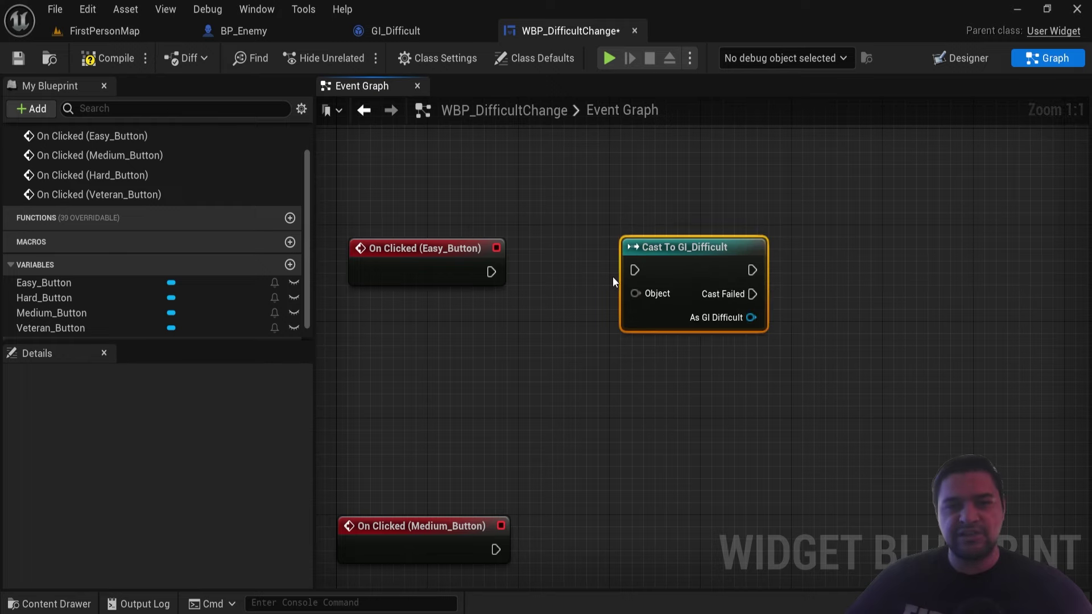
{"action": "left_click_drag", "start_coordinate": [491, 272], "coordinate": [635, 270]}
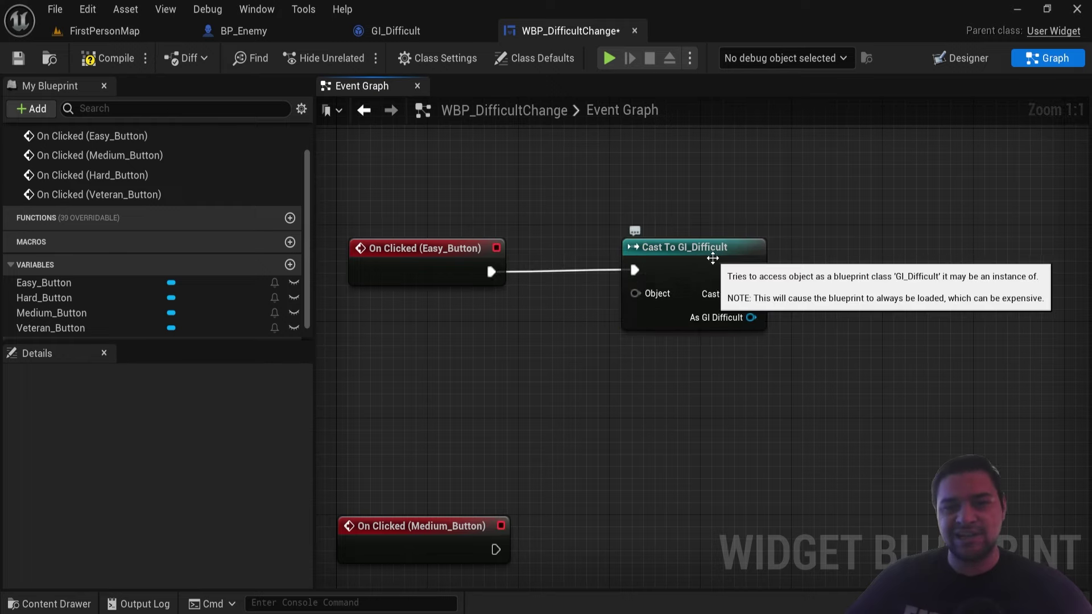
{"action": "left_click_drag", "start_coordinate": [713, 262], "coordinate": [687, 262]}
{"action": "left_click", "coordinate": [658, 213]}
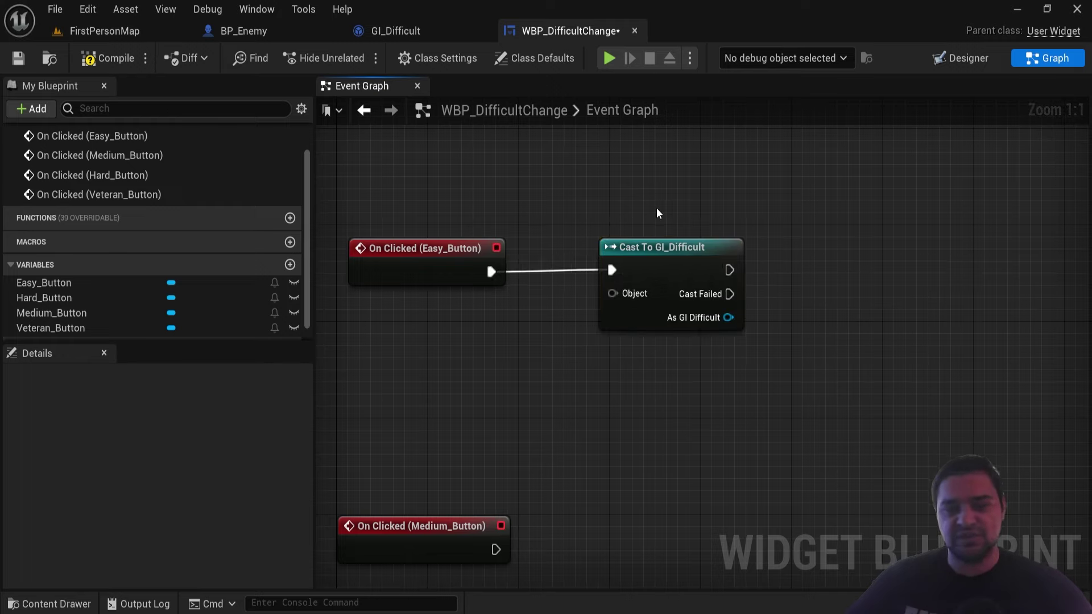
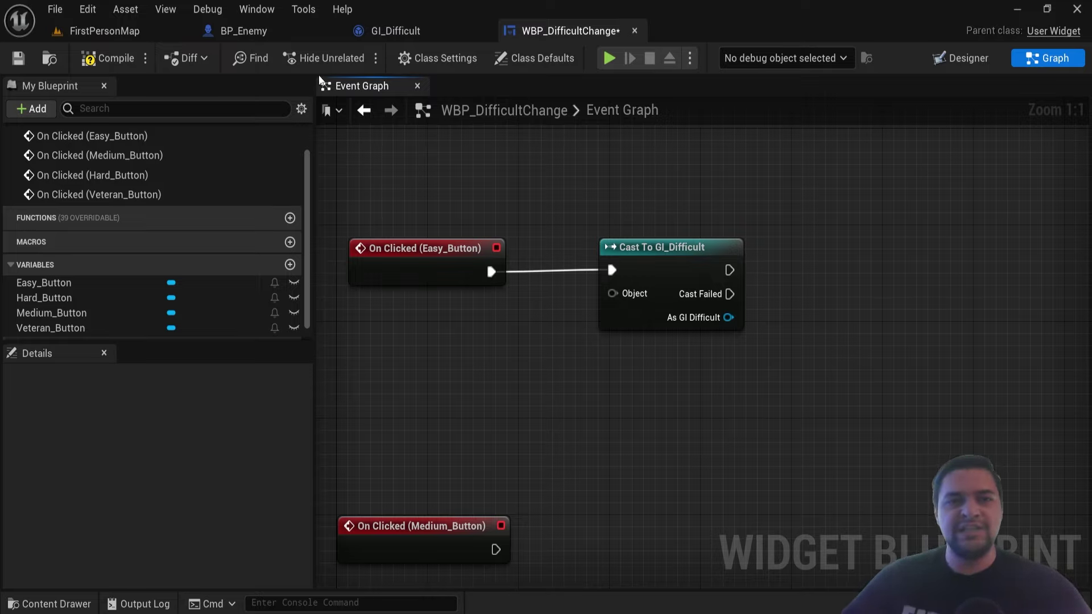
- Inspect the BP_Enemy blueprint's components, including the capsule and StaticMesh properties
{"action": "left_click", "coordinate": [265, 39]}
{"action": "scroll", "coordinate": [94, 182], "scroll_direction": "up", "scroll_amount": 2}
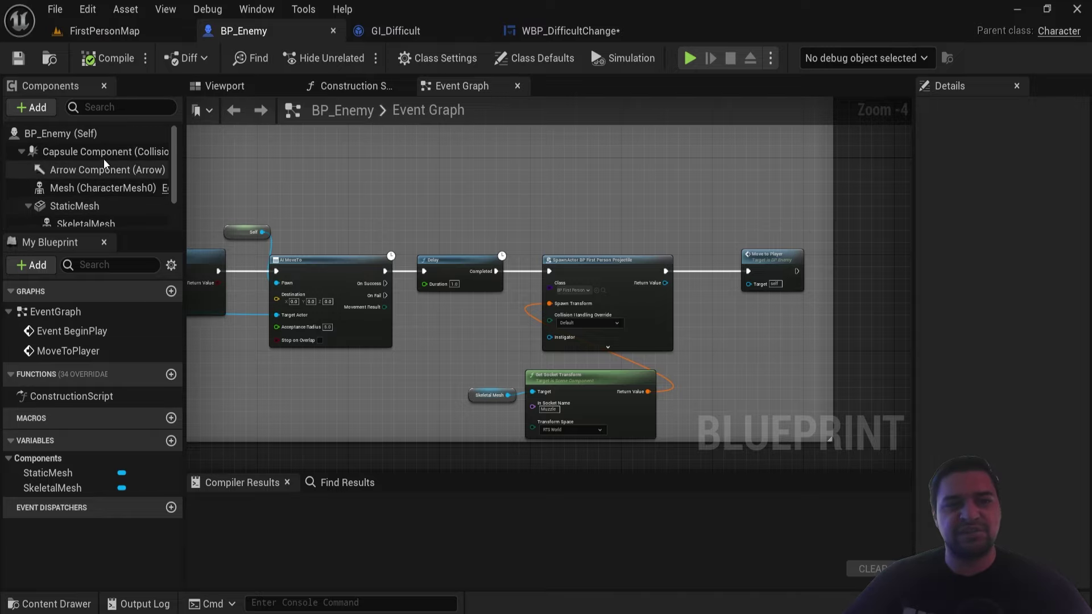
{"action": "left_click", "coordinate": [91, 151]}
{"action": "left_click", "coordinate": [97, 187]}
{"action": "left_click", "coordinate": [74, 206]}
{"action": "scroll", "coordinate": [80, 200], "scroll_direction": "down", "scroll_amount": 1}
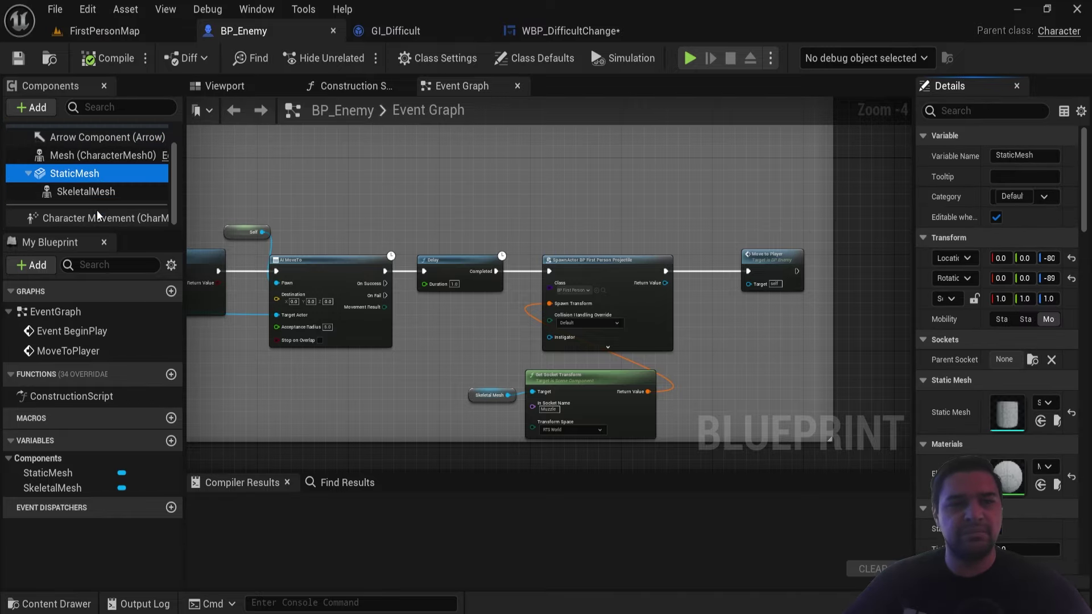
{"action": "left_click", "coordinate": [85, 191]}
{"action": "left_click", "coordinate": [107, 219]}
{"action": "left_click", "coordinate": [74, 173]}
{"action": "scroll", "coordinate": [86, 176], "scroll_direction": "up", "scroll_amount": 1}
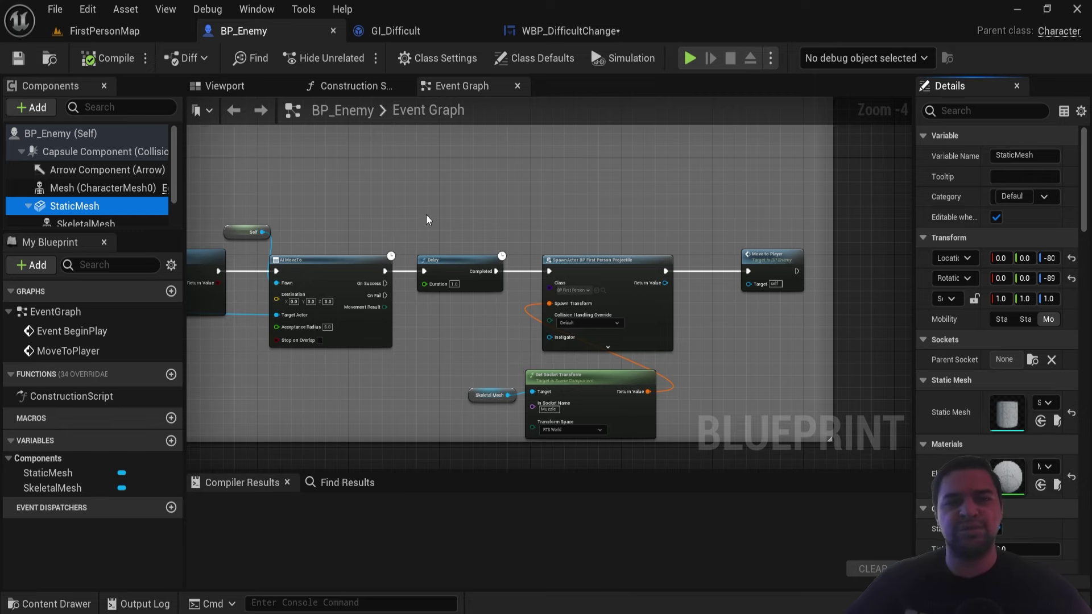
- Pan GI_Difficult's Event Graph to view the Easy, Medium, Hard and Veteran event chains
{"action": "left_click", "coordinate": [393, 31]}
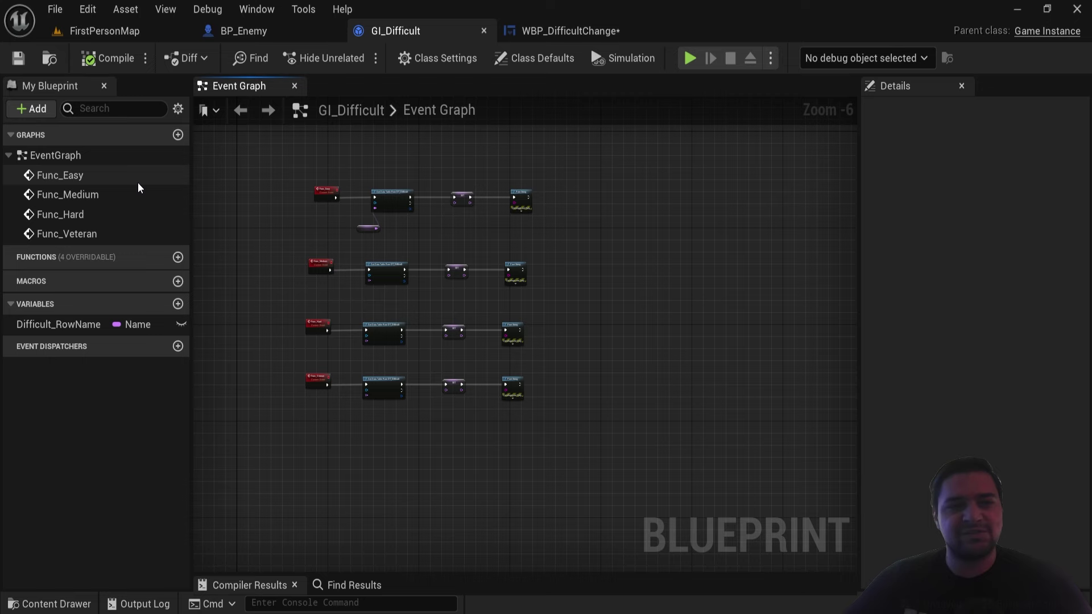
{"action": "scroll", "coordinate": [364, 279], "scroll_direction": "up", "scroll_amount": 2}
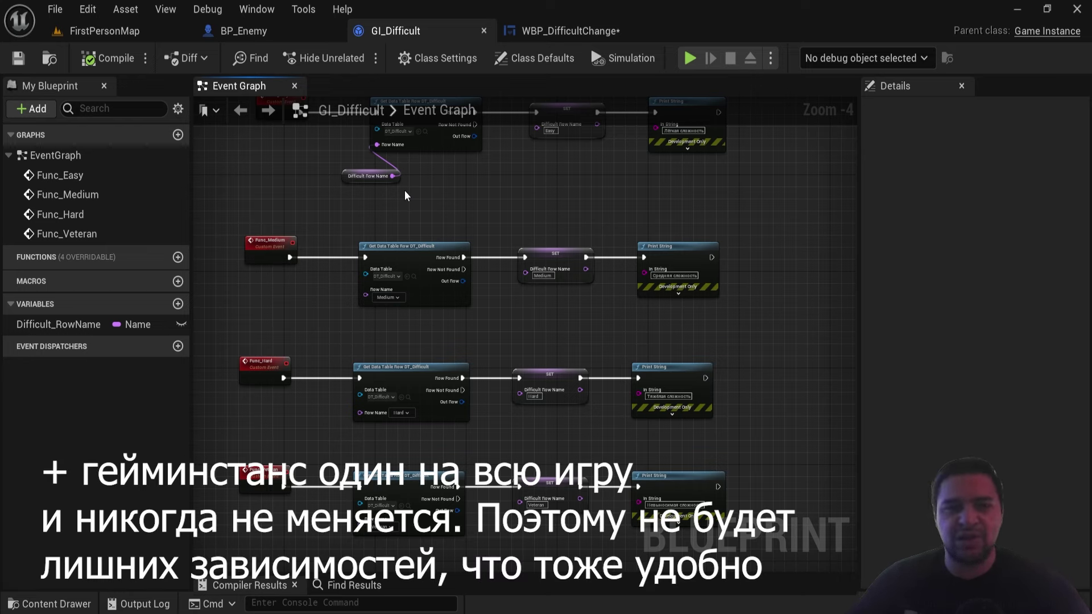
{"action": "scroll", "coordinate": [405, 196], "scroll_direction": "down", "scroll_amount": 1}
{"action": "right_click_drag", "start_coordinate": [434, 200], "coordinate": [441, 224]}
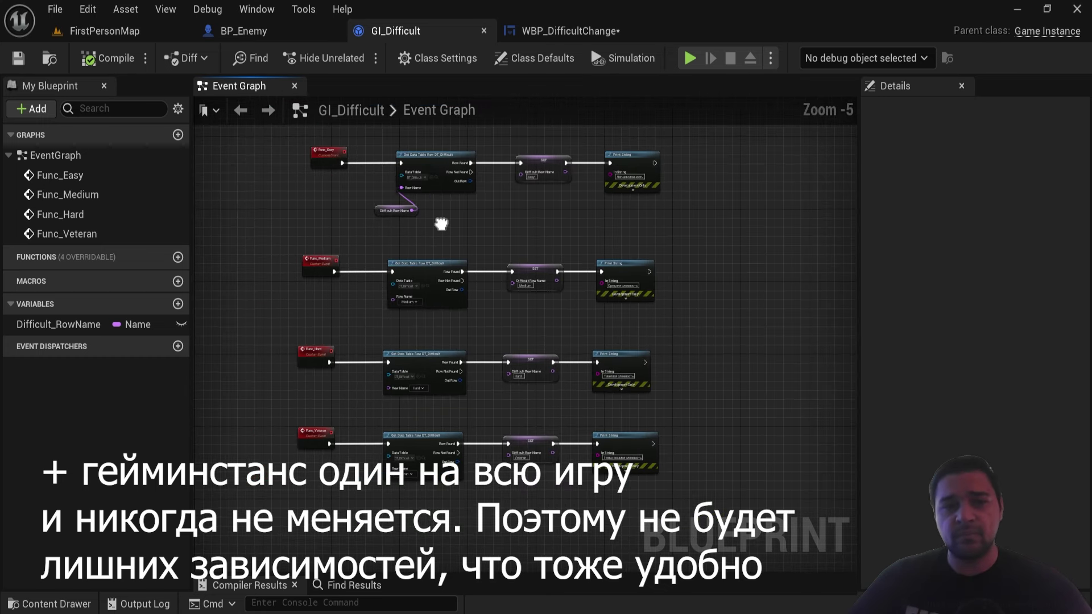
{"action": "scroll", "coordinate": [442, 224], "scroll_direction": "up", "scroll_amount": 1}
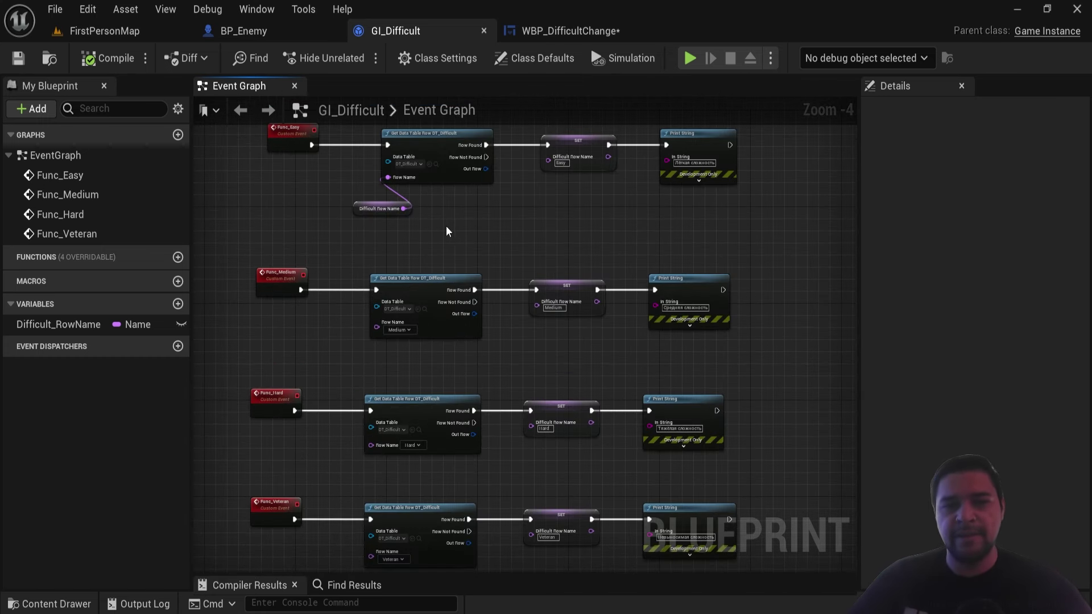
{"action": "mouse_move", "coordinate": [447, 231]}
{"action": "right_mouse_down"}
{"action": "mouse_move", "coordinate": [473, 243]}
{"action": "mouse_move", "coordinate": [466, 252]}
{"action": "right_mouse_up"}
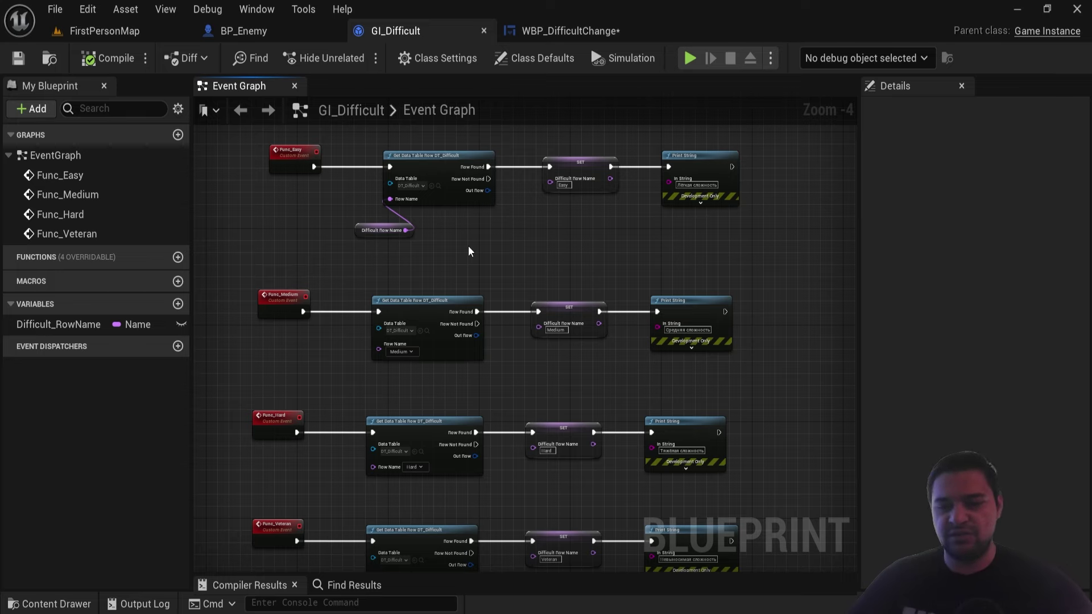
- In WBP_DifficultChange, feed Get Game Instance into Cast To GI_Difficult's Object pin
{"action": "left_click", "coordinate": [569, 31]}
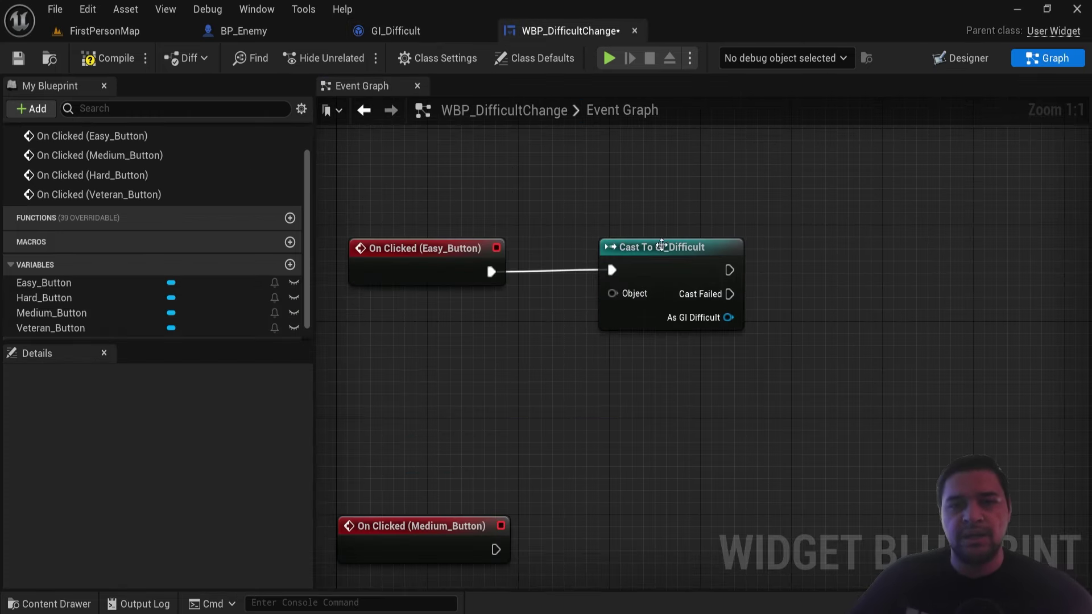
{"action": "left_click_drag", "start_coordinate": [620, 292], "coordinate": [511, 358]}
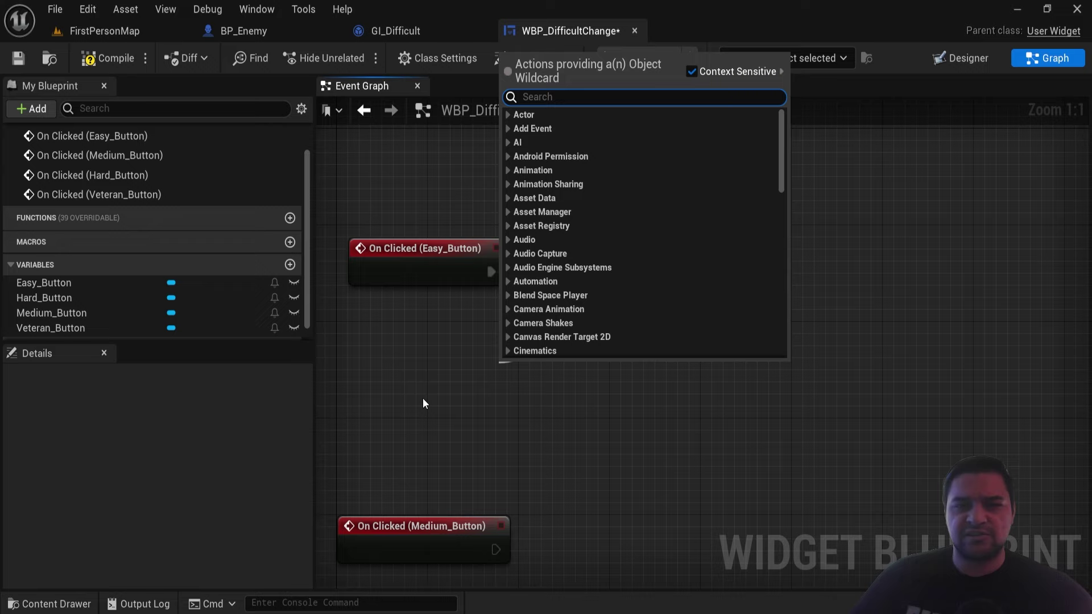
{"action": "type", "text": "Get game"}
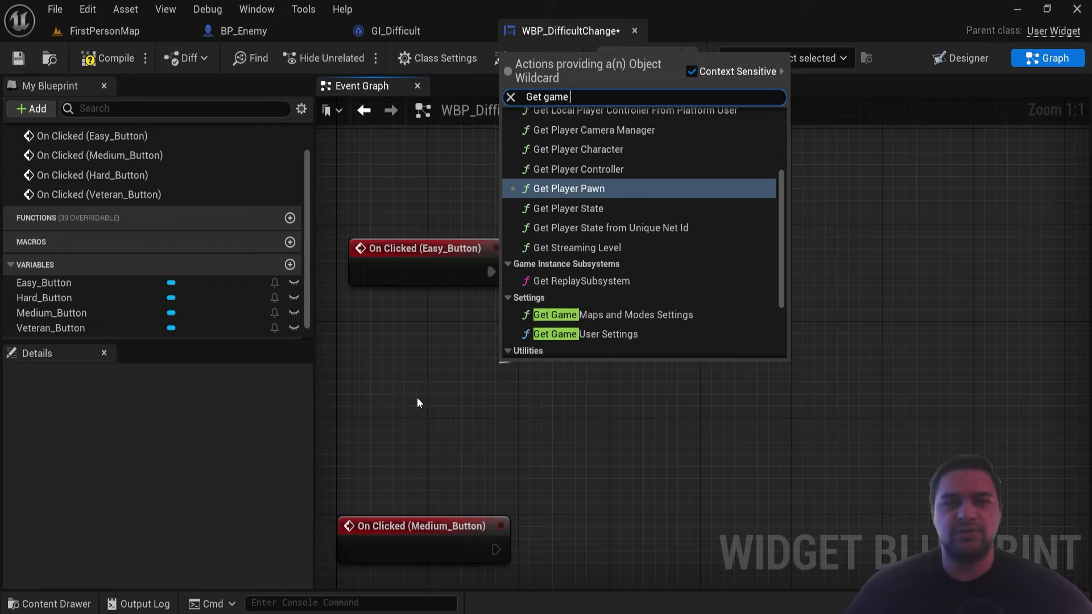
{"action": "type", "text": " instance"}
{"action": "key", "text": "Return"}
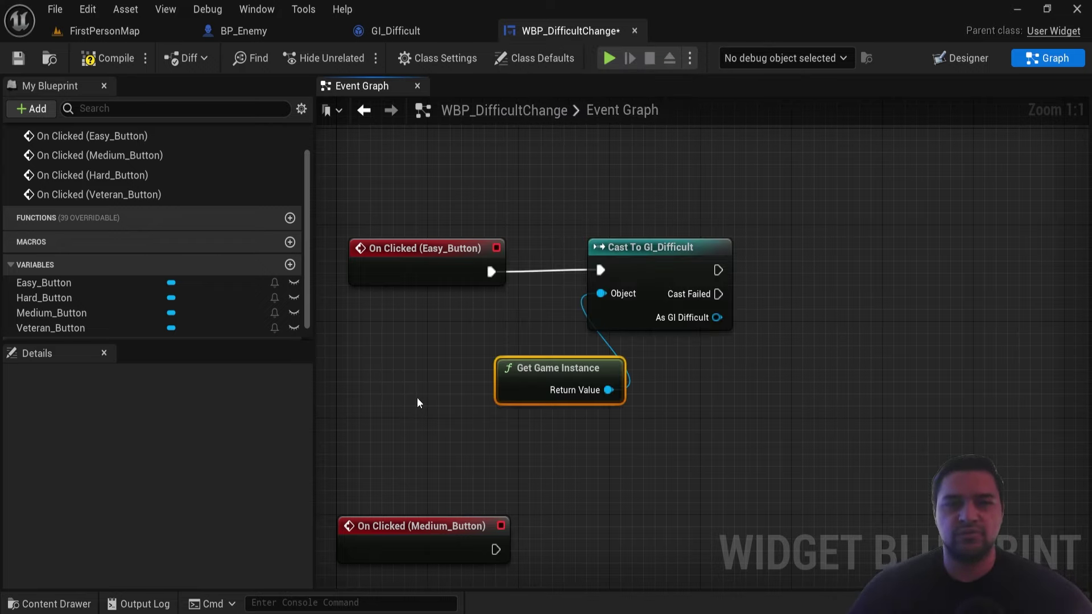
{"action": "scroll", "coordinate": [570, 367], "scroll_direction": "down", "scroll_amount": 2}
{"action": "scroll", "coordinate": [549, 337], "scroll_direction": "up", "scroll_amount": 1}
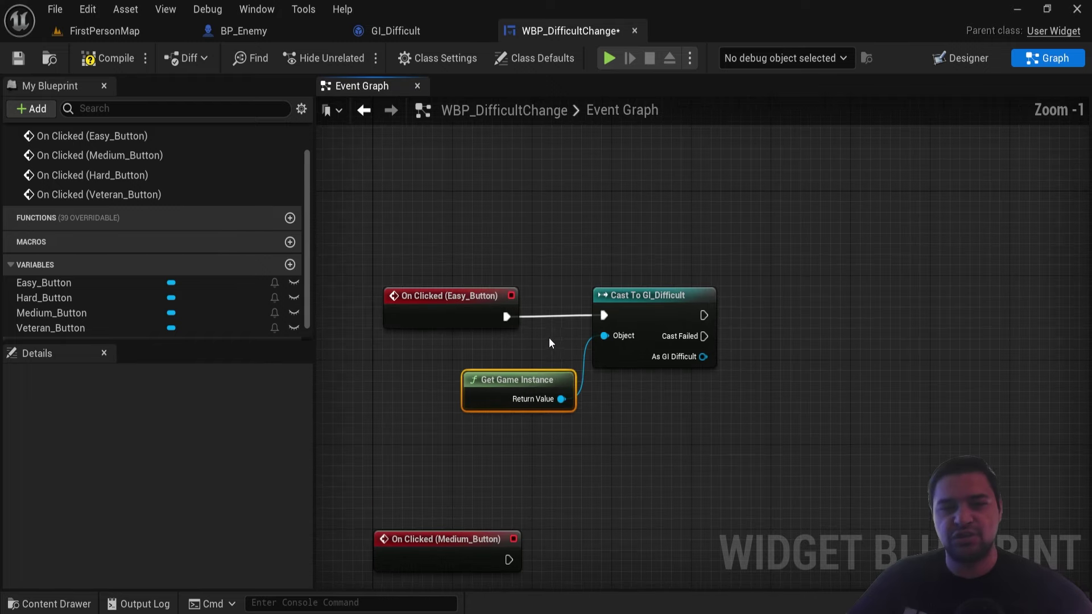
- Unhook the Easy button event from the cast and move the cast pair aside
{"action": "left_click", "coordinate": [547, 318], "text": "alt"}
{"action": "left_click_drag", "start_coordinate": [546, 393], "coordinate": [606, 393]}
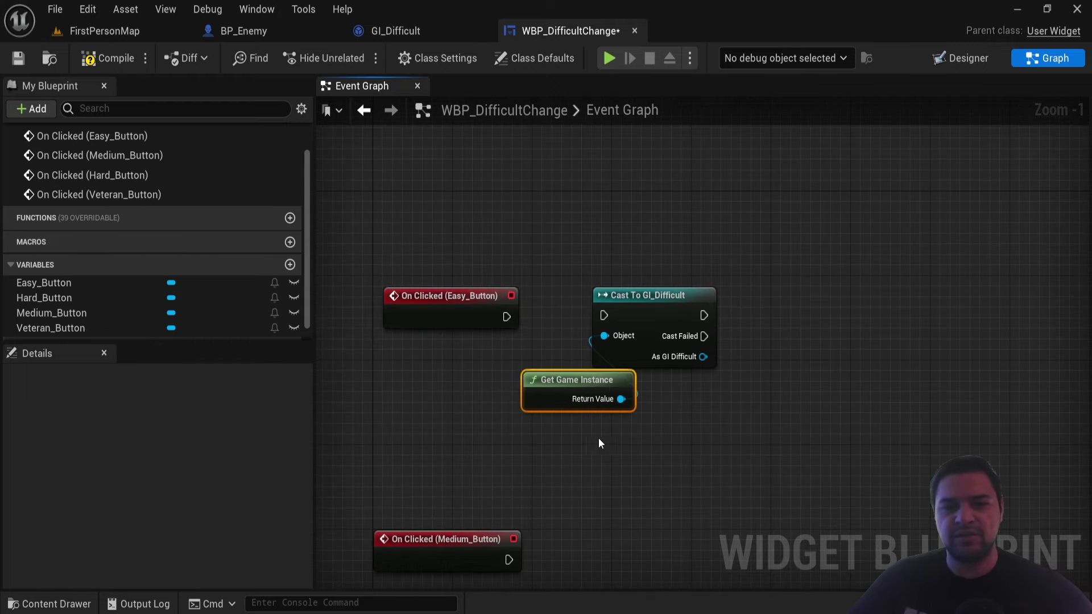
{"action": "left_click_drag", "start_coordinate": [598, 438], "coordinate": [670, 273]}
{"action": "scroll", "coordinate": [677, 342], "scroll_direction": "down", "scroll_amount": 3}
{"action": "left_click_drag", "start_coordinate": [680, 398], "coordinate": [671, 296]}
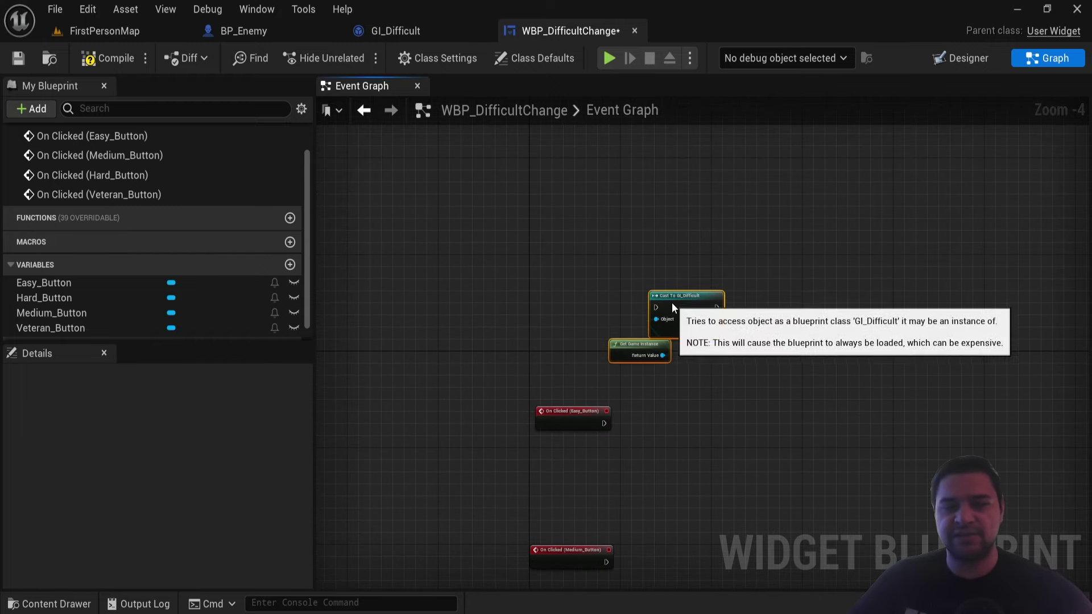
{"action": "left_click", "coordinate": [555, 224]}
{"action": "scroll", "coordinate": [556, 229], "scroll_direction": "up", "scroll_amount": 3}
- Add an Event Pre Construct node to the widget graph
{"action": "right_click", "coordinate": [502, 256]}
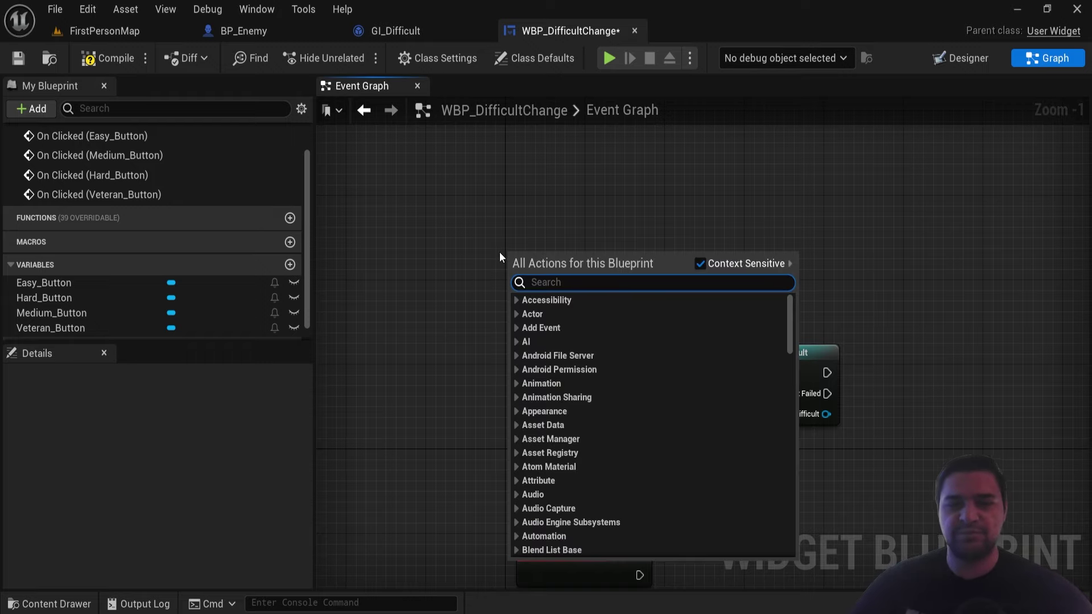
{"action": "type", "text": "Evet"}
{"action": "key", "text": "BackSpace"}
{"action": "type", "text": "nt pre"}
{"action": "key", "text": "Return"}
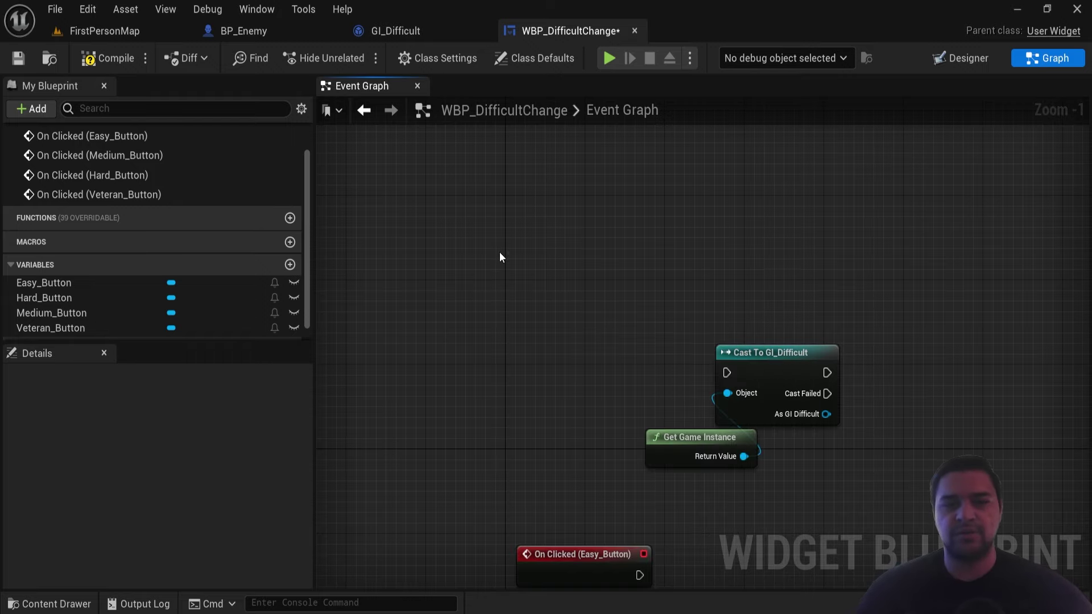
- Wire Event Pre Construct into Cast To GI_Difficult and arrange the cast nodes beside it
{"action": "right_click_drag", "start_coordinate": [721, 412], "coordinate": [655, 394]}
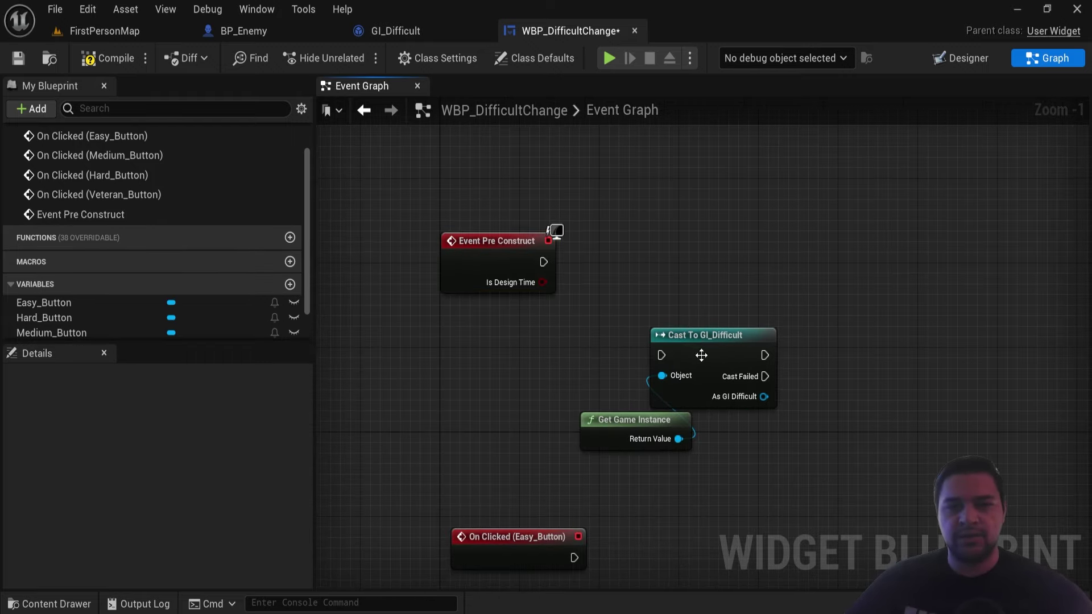
{"action": "left_click_drag", "start_coordinate": [702, 355], "coordinate": [731, 260]}
{"action": "left_click_drag", "start_coordinate": [543, 261], "coordinate": [692, 261]}
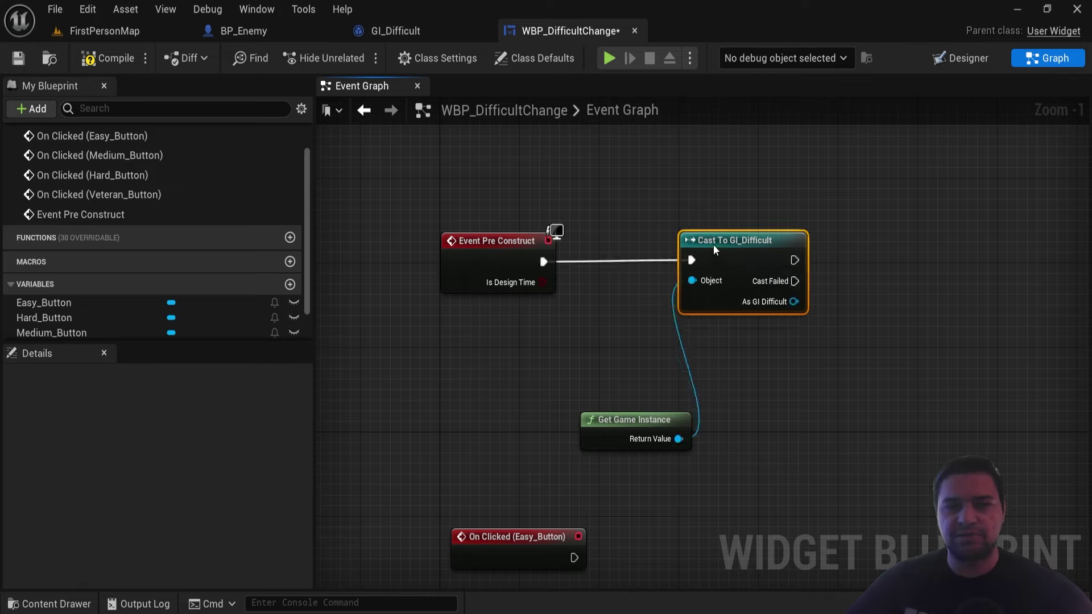
{"action": "mouse_move", "coordinate": [635, 424]}
{"action": "left_mouse_down"}
{"action": "mouse_move", "coordinate": [644, 339]}
{"action": "mouse_move", "coordinate": [604, 339]}
{"action": "left_mouse_up"}
{"action": "mouse_move", "coordinate": [753, 192]}
{"action": "left_mouse_down"}
{"action": "mouse_move", "coordinate": [653, 370]}
{"action": "mouse_move", "coordinate": [743, 305]}
{"action": "left_mouse_up"}
{"action": "right_click_drag", "start_coordinate": [841, 219], "coordinate": [668, 257]}
{"action": "mouse_move", "coordinate": [619, 337]}
{"action": "left_mouse_down"}
{"action": "mouse_move", "coordinate": [719, 340]}
{"action": "mouse_move", "coordinate": [766, 306]}
{"action": "left_mouse_up"}
- Promote the cast's As GI Difficult output to a variable named GI_Difficult
{"action": "left_click", "coordinate": [793, 104]}
{"action": "left_click", "coordinate": [98, 310]}
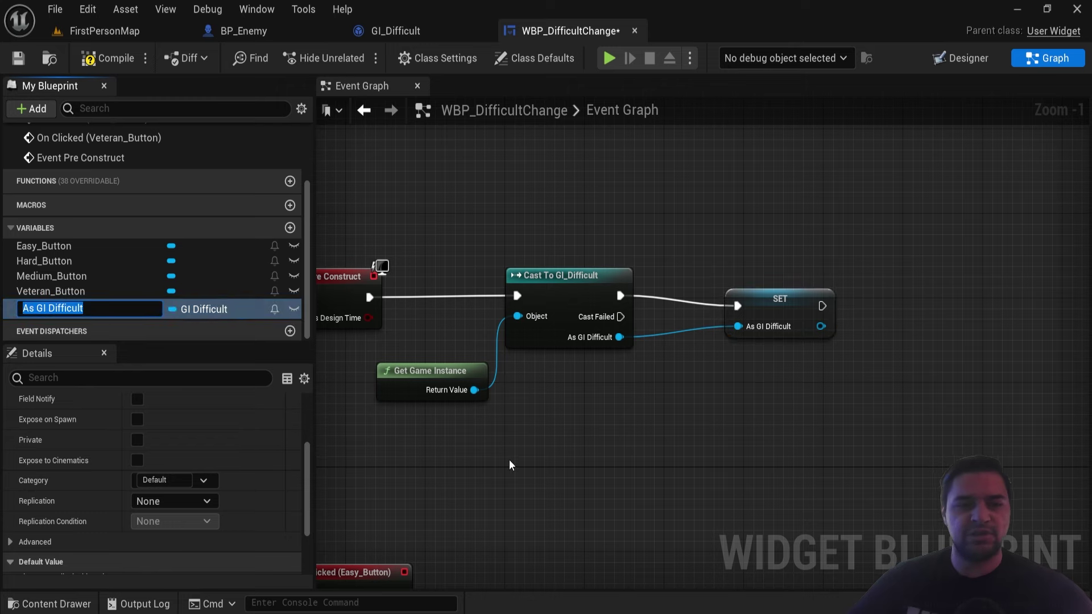
{"action": "type", "text": "G"}
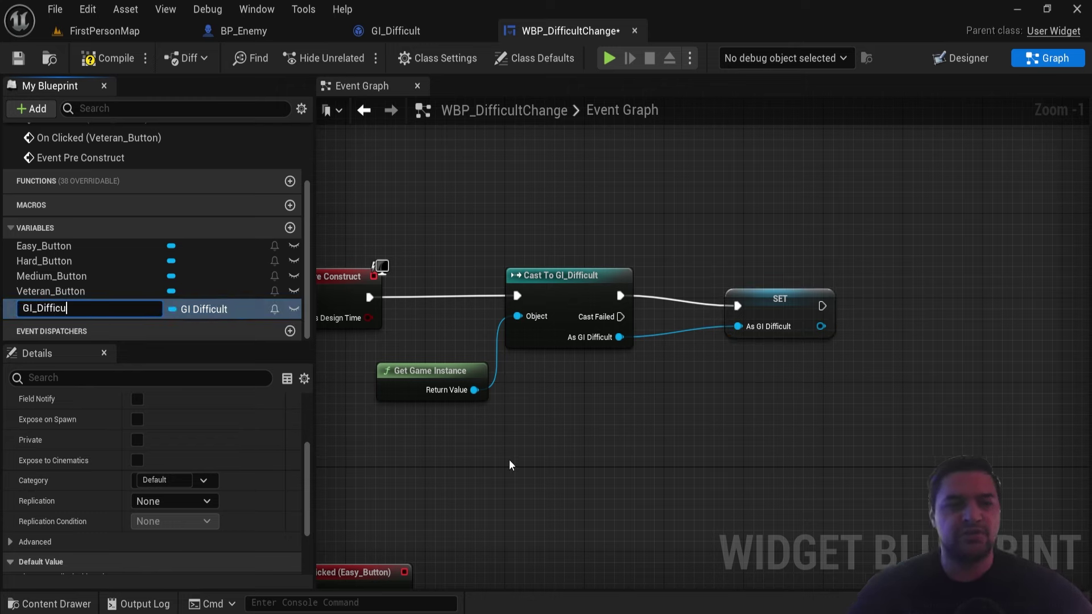
{"action": "type", "text": "lt"}
{"action": "key", "text": "Return"}
- Place a GI_Difficult getter and make the Easy button click call Func Easy
{"action": "scroll", "coordinate": [511, 452], "scroll_direction": "down", "scroll_amount": 2}
{"action": "mouse_move", "coordinate": [504, 433]}
{"action": "right_mouse_down"}
{"action": "mouse_move", "coordinate": [660, 192]}
{"action": "mouse_move", "coordinate": [594, 273]}
{"action": "right_mouse_up"}
{"action": "scroll", "coordinate": [597, 285], "scroll_direction": "up", "scroll_amount": 2}
{"action": "left_click_drag", "start_coordinate": [35, 312], "coordinate": [520, 462]}
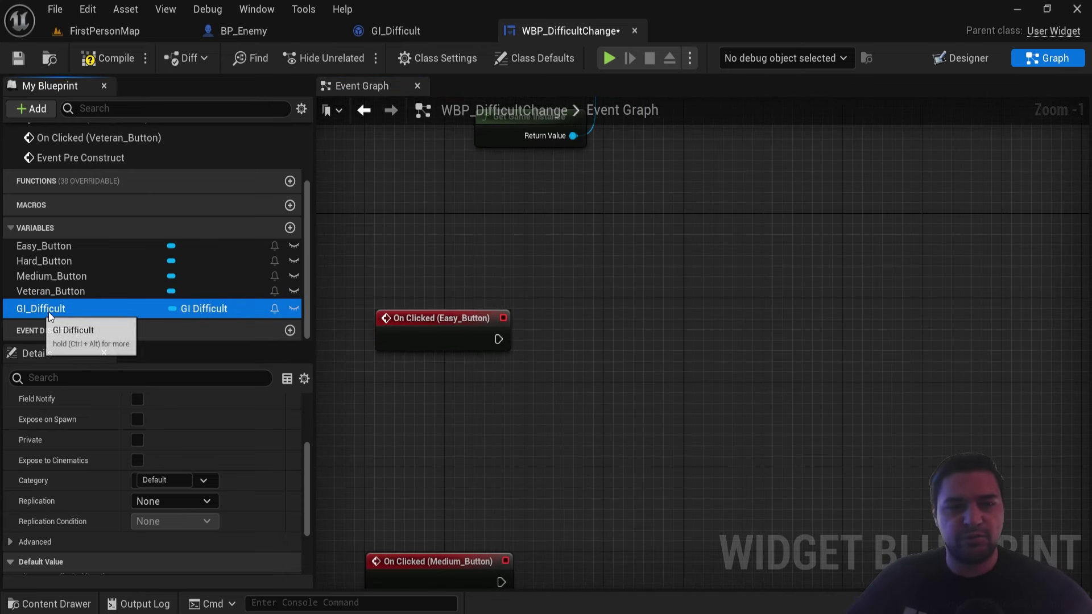
{"action": "left_click", "coordinate": [560, 495]}
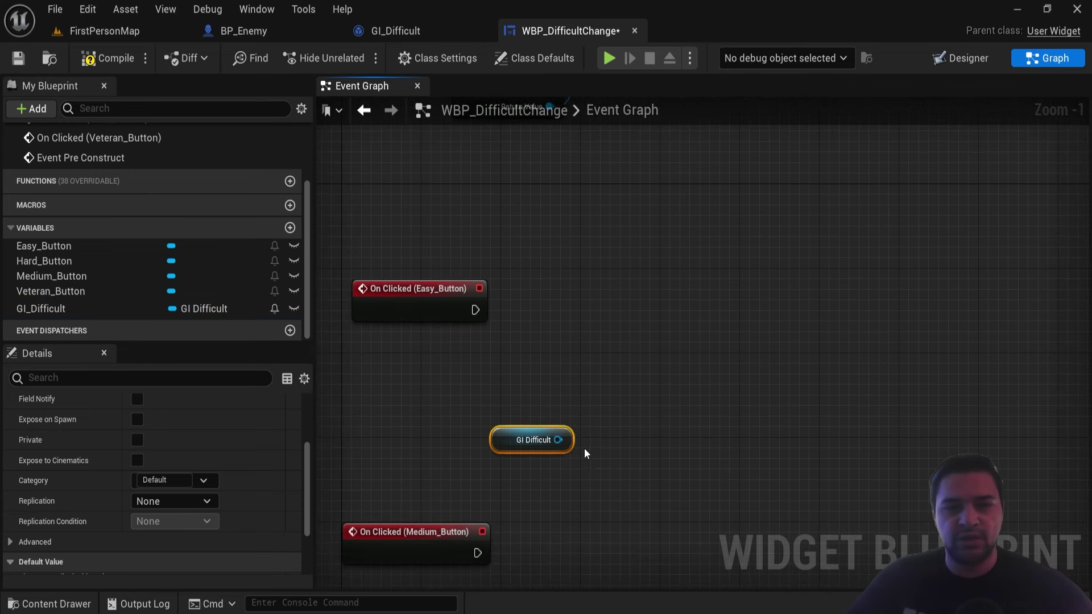
{"action": "left_click_drag", "start_coordinate": [562, 439], "coordinate": [654, 313]}
{"action": "type", "text": "func"}
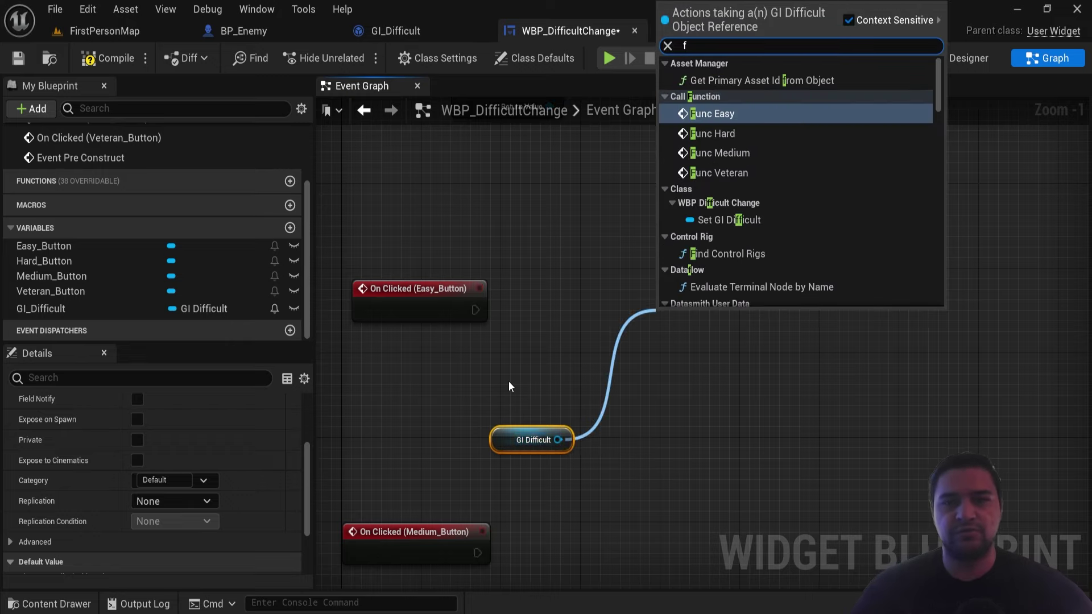
{"action": "key", "text": "Return"}
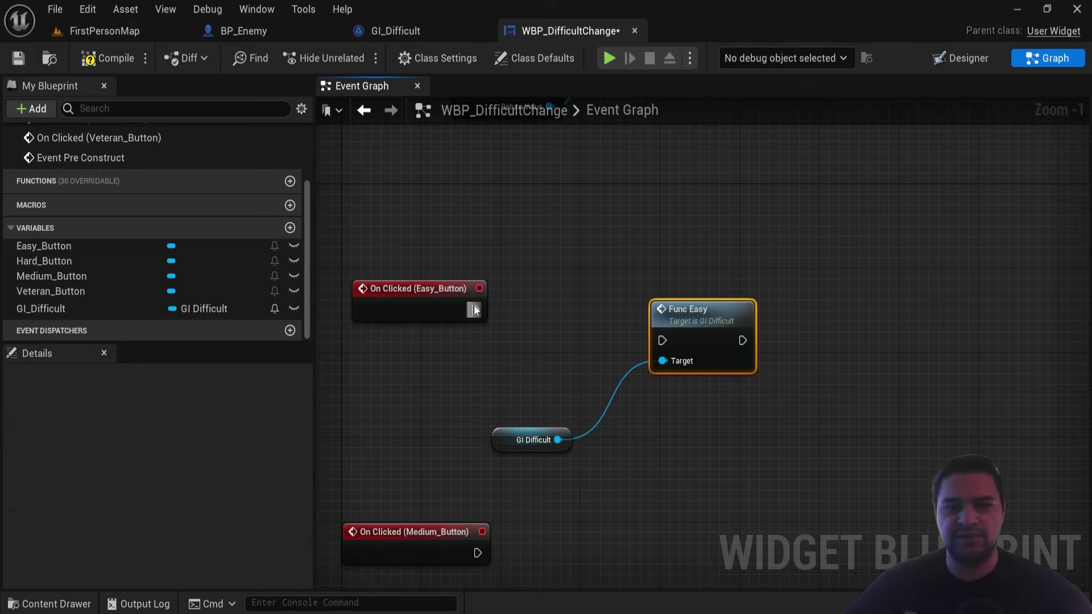
{"action": "mouse_move", "coordinate": [475, 309]}
{"action": "left_mouse_down"}
{"action": "mouse_move", "coordinate": [677, 331]}
{"action": "mouse_move", "coordinate": [663, 340]}
{"action": "mouse_move", "coordinate": [711, 282]}
{"action": "left_mouse_up"}
{"action": "right_click_drag", "start_coordinate": [669, 441], "coordinate": [679, 310]}
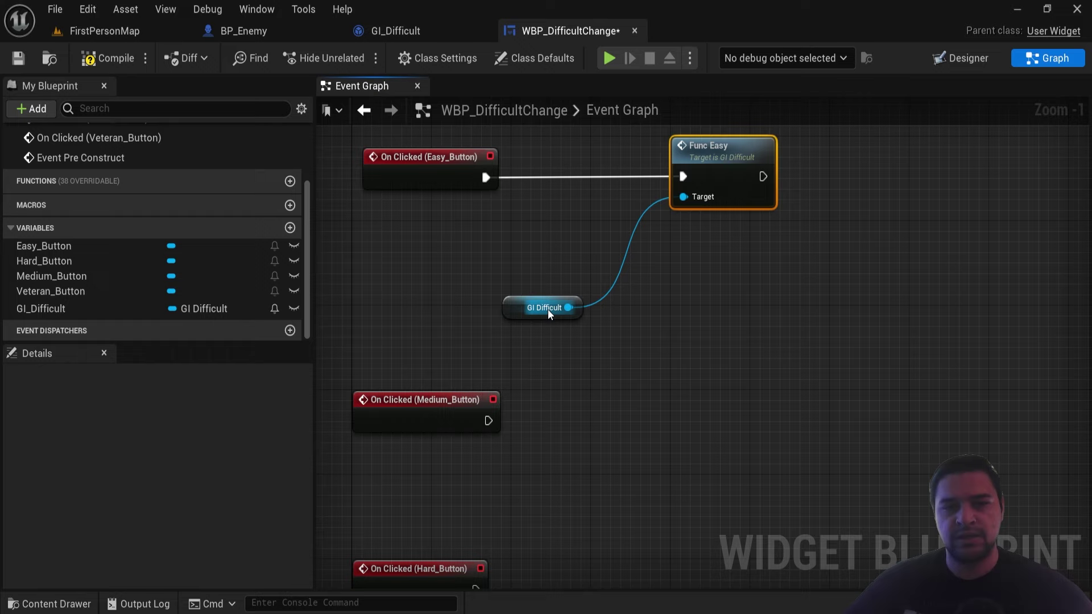
- Make the Medium button click call Func Medium on GI_Difficult
{"action": "left_click_drag", "start_coordinate": [568, 308], "coordinate": [642, 385]}
{"action": "type", "text": "func me"}
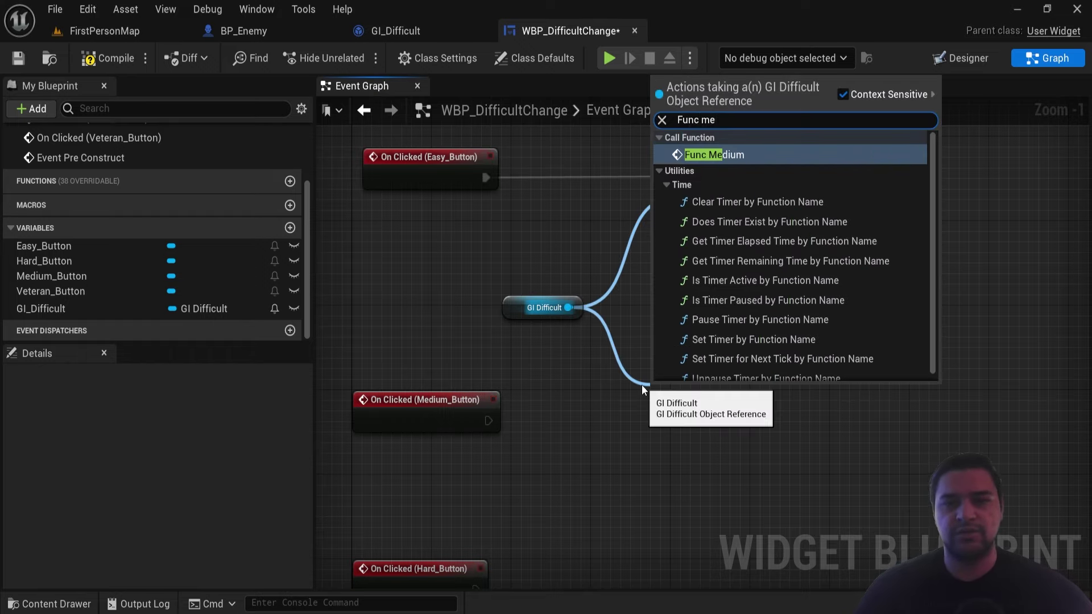
{"action": "key", "text": "Return"}
{"action": "left_click_drag", "start_coordinate": [488, 421], "coordinate": [780, 420]}
- Make the Hard button click call Func Hard on GI_Difficult
{"action": "right_click_drag", "start_coordinate": [639, 371], "coordinate": [655, 323]}
{"action": "left_click_drag", "start_coordinate": [585, 259], "coordinate": [626, 489]}
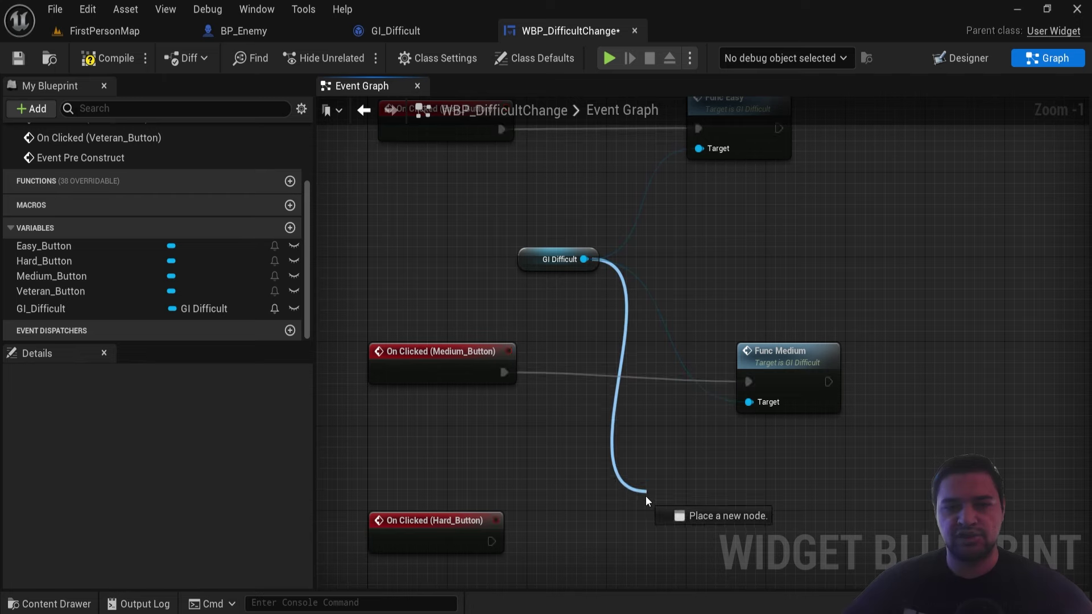
{"action": "type", "text": "func ha"}
{"action": "key", "text": "Return"}
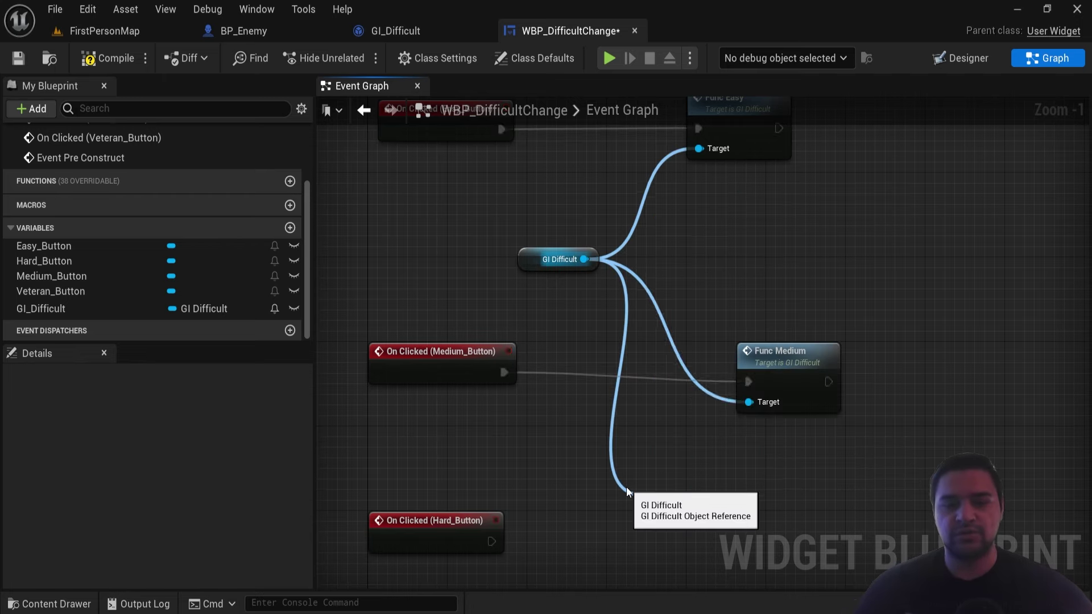
{"action": "right_click_drag", "start_coordinate": [627, 491], "coordinate": [513, 398]}
{"action": "left_click_drag", "start_coordinate": [569, 408], "coordinate": [666, 408]}
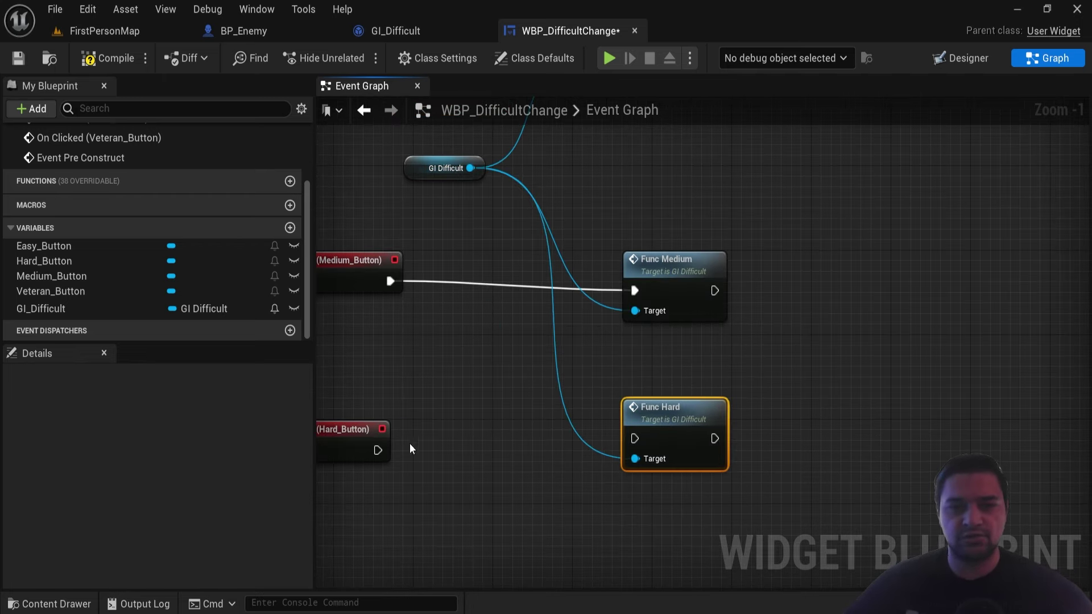
{"action": "mouse_move", "coordinate": [378, 450]}
{"action": "left_mouse_down"}
{"action": "mouse_move", "coordinate": [648, 452]}
{"action": "mouse_move", "coordinate": [634, 438]}
{"action": "left_mouse_up"}
{"action": "scroll", "coordinate": [611, 496], "scroll_direction": "down", "scroll_amount": 2}
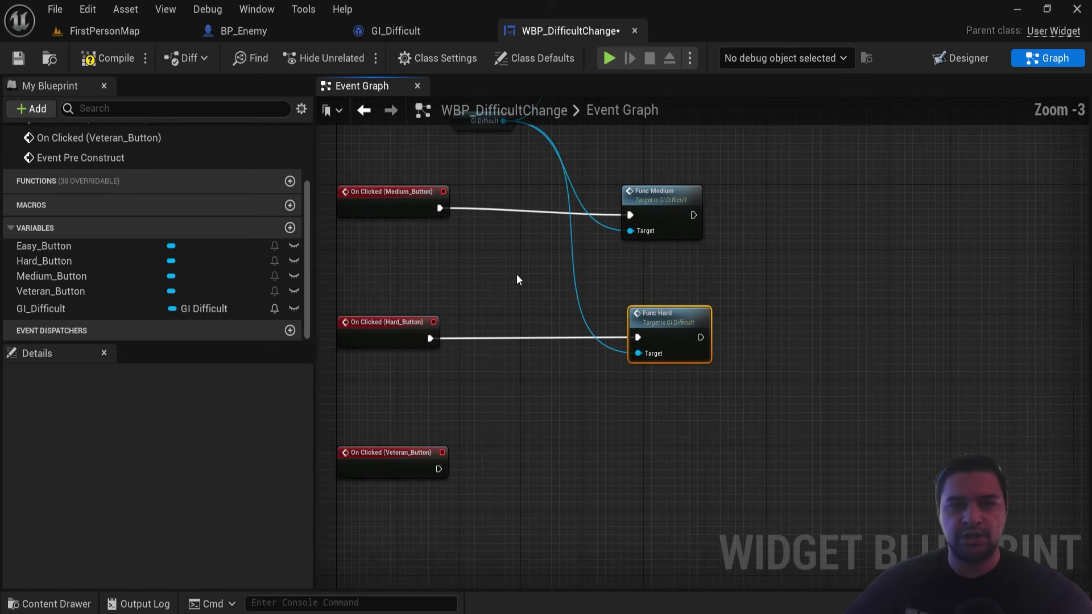
{"action": "right_click_drag", "start_coordinate": [456, 130], "coordinate": [474, 227]}
{"action": "left_click_drag", "start_coordinate": [475, 222], "coordinate": [473, 350]}
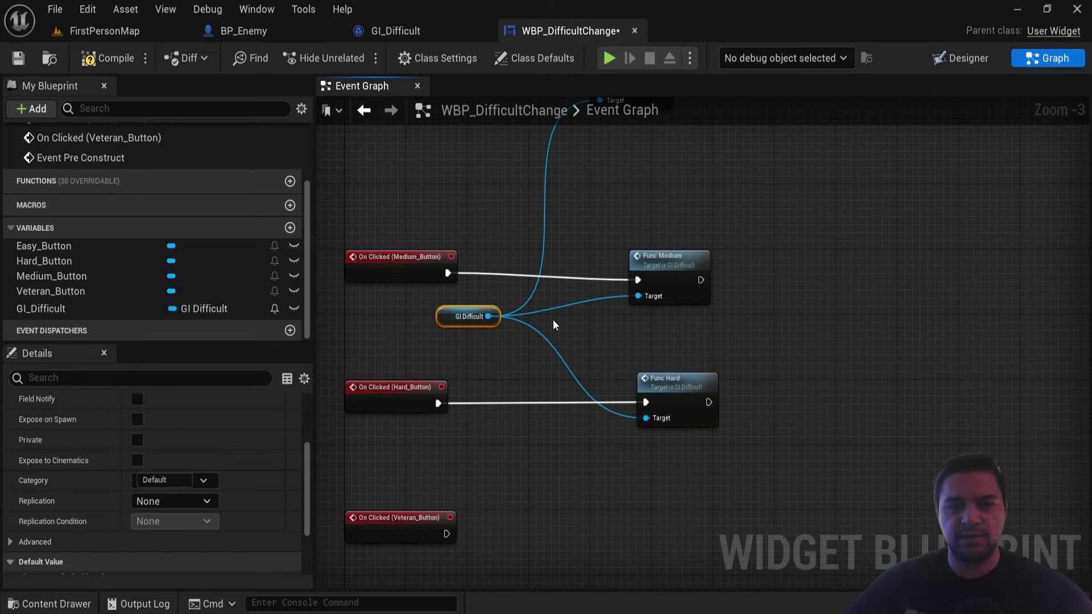
{"action": "right_click_drag", "start_coordinate": [485, 351], "coordinate": [473, 318]}
- Make the Veteran button click call Func Veteran on GI_Difficult
{"action": "left_click_drag", "start_coordinate": [488, 316], "coordinate": [623, 490]}
{"action": "type", "text": "Func"}
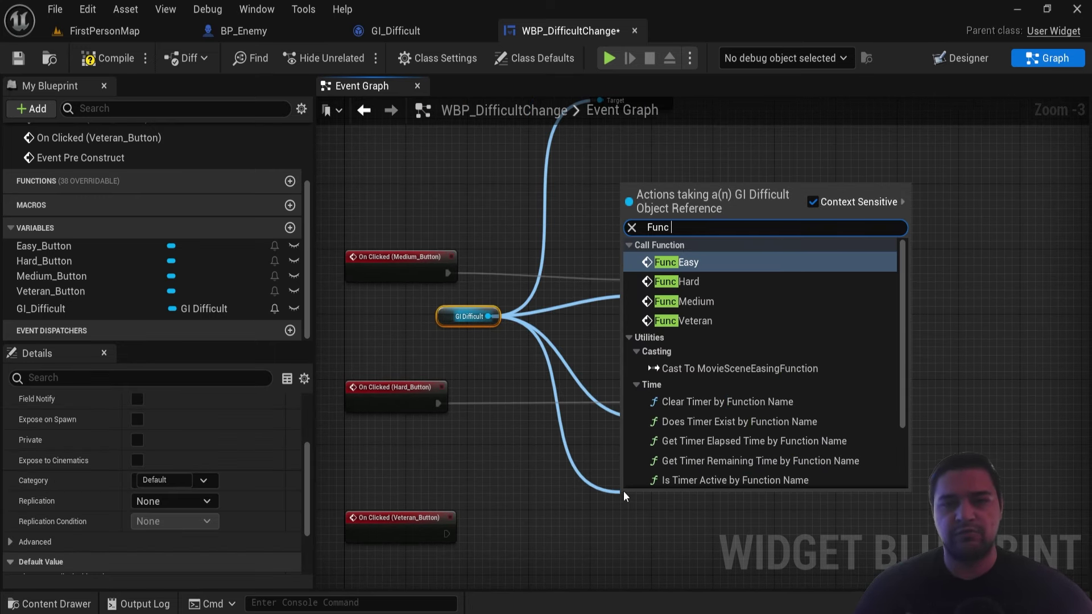
{"action": "type", "text": " Vete"}
{"action": "key", "text": "Return"}
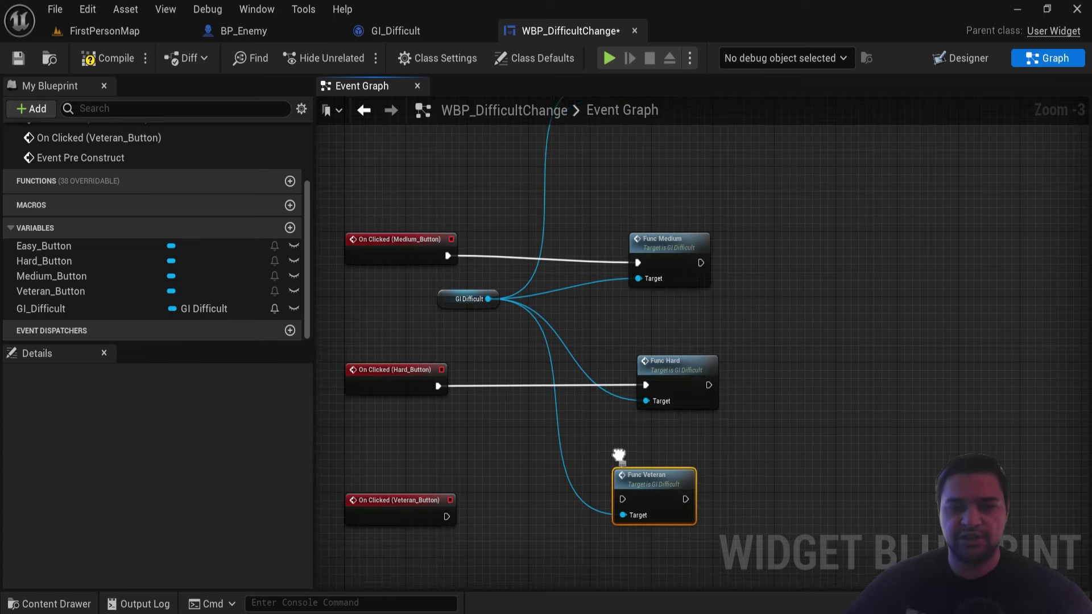
{"action": "right_click_drag", "start_coordinate": [672, 517], "coordinate": [681, 469]}
{"action": "left_click_drag", "start_coordinate": [681, 470], "coordinate": [689, 477]}
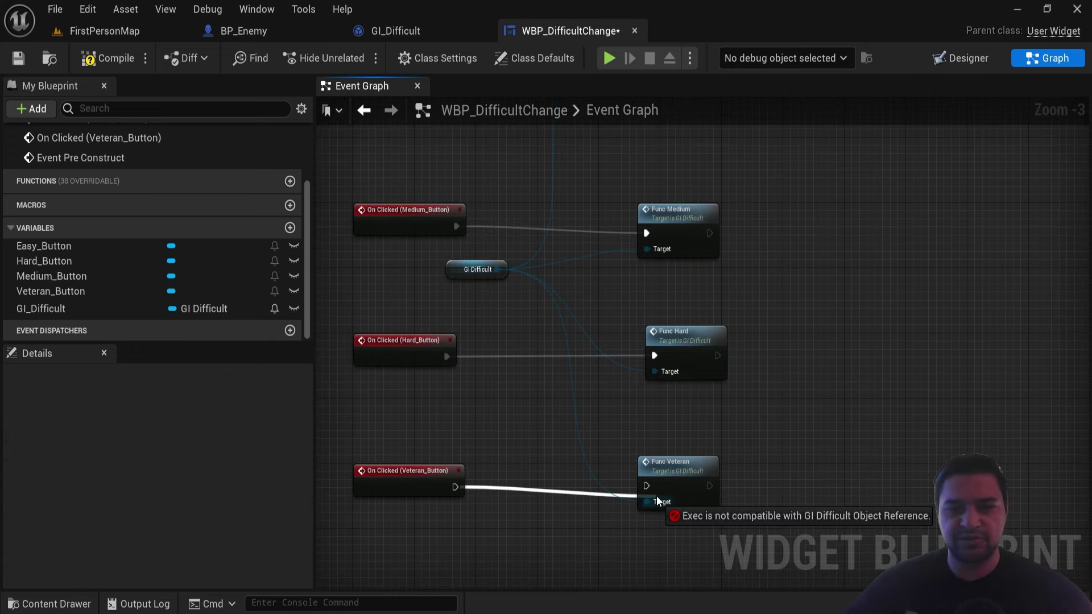
{"action": "left_click_drag", "start_coordinate": [454, 486], "coordinate": [647, 486]}
- Compile and save the WBP_DifficultChange widget blueprint
{"action": "key", "text": "F7"}
{"action": "left_click", "coordinate": [18, 58]}
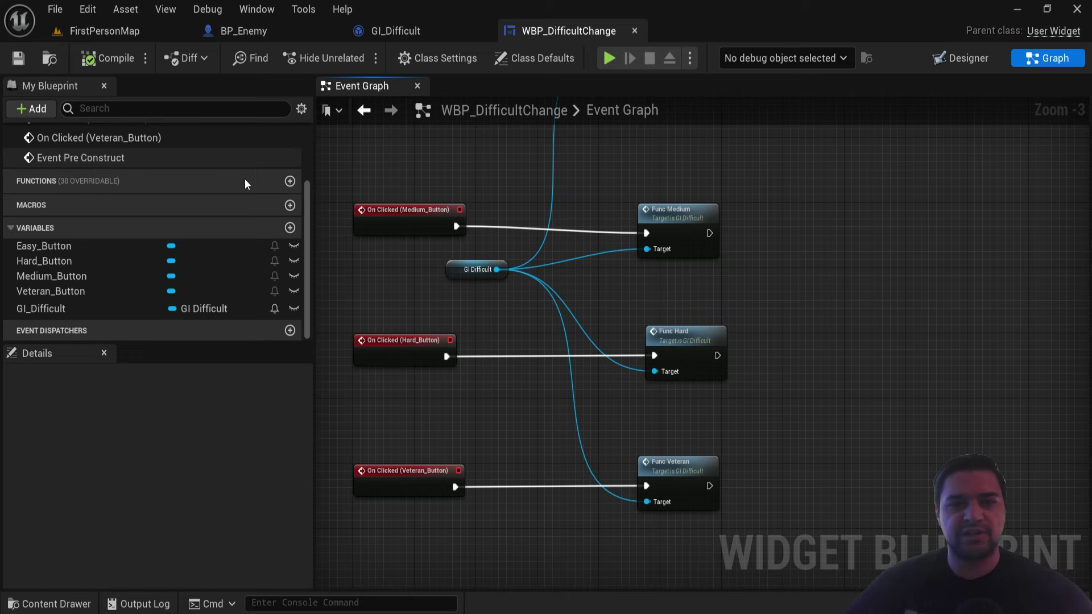
{"action": "left_click", "coordinate": [130, 30]}
- Play-test, choosing Средне, Сложно and Ветеран to check each printed difficulty message, then stop
{"action": "left_click", "coordinate": [351, 58]}
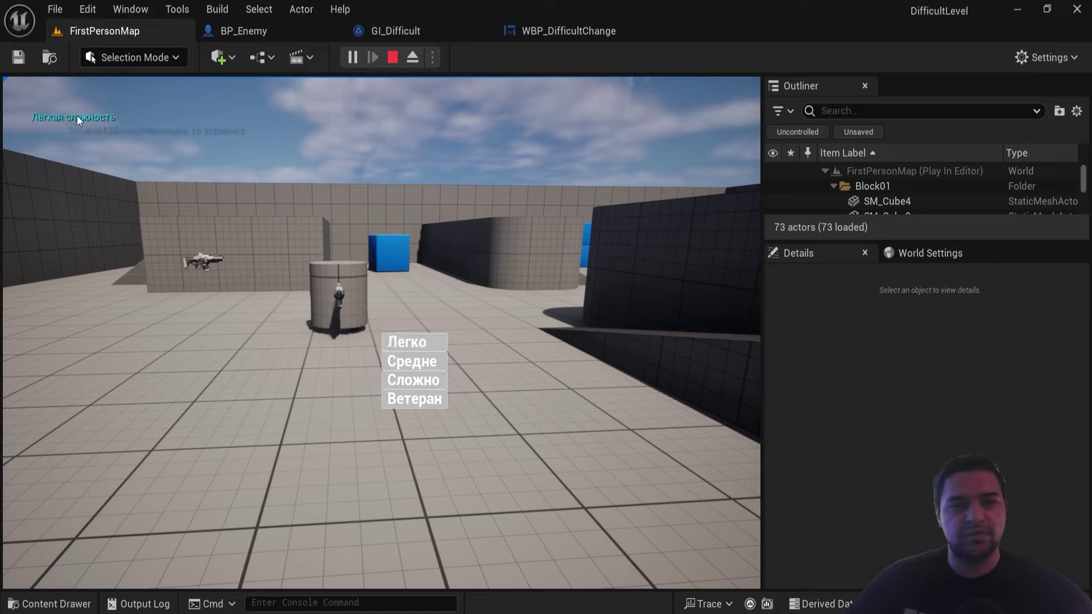
{"action": "left_click", "coordinate": [406, 361]}
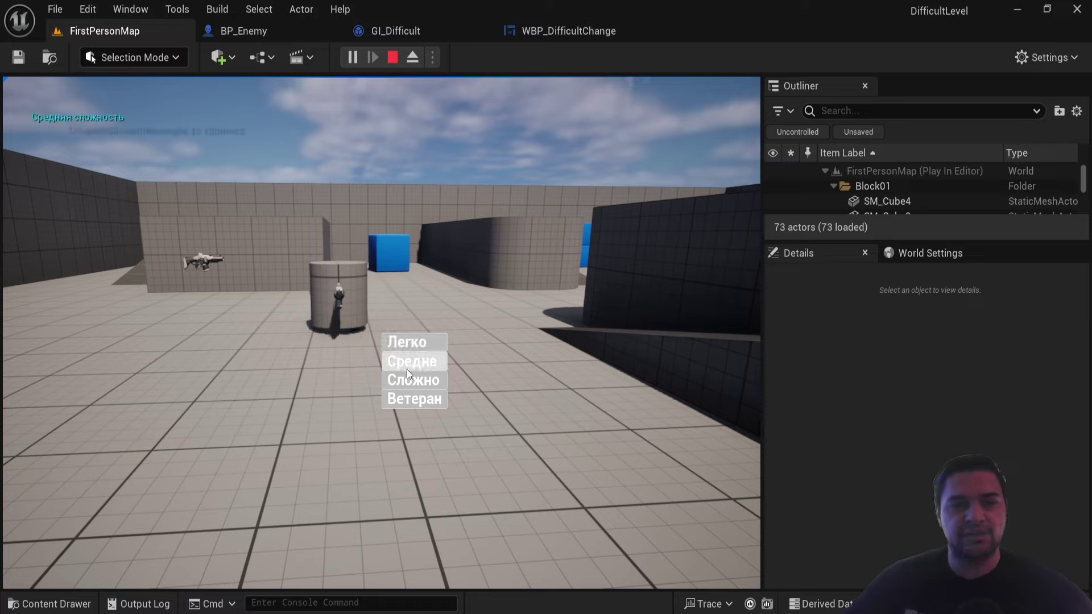
{"action": "left_click", "coordinate": [398, 382]}
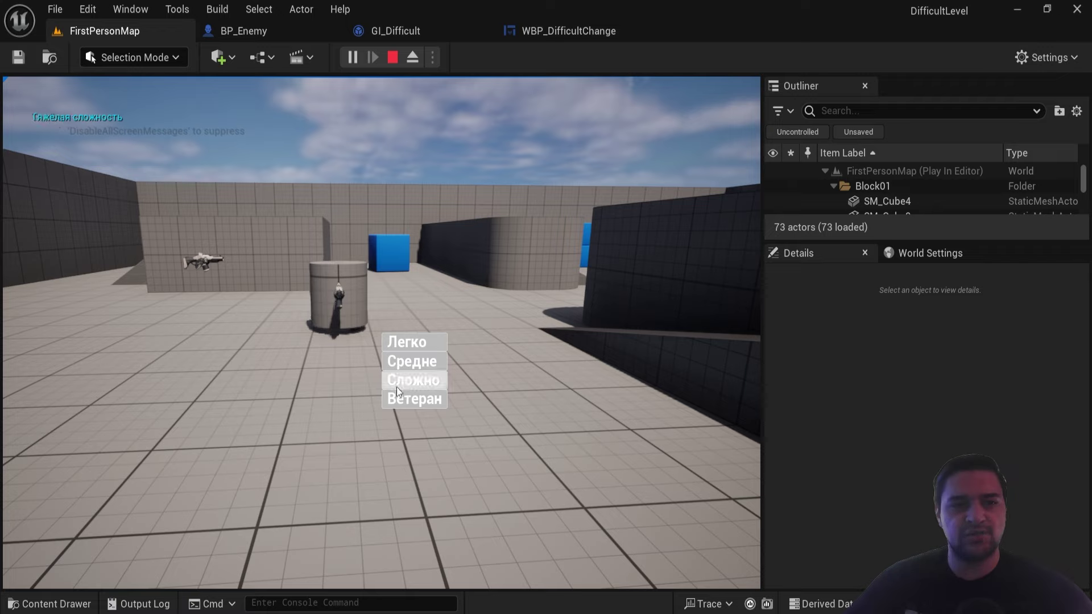
{"action": "double_click", "coordinate": [391, 396]}
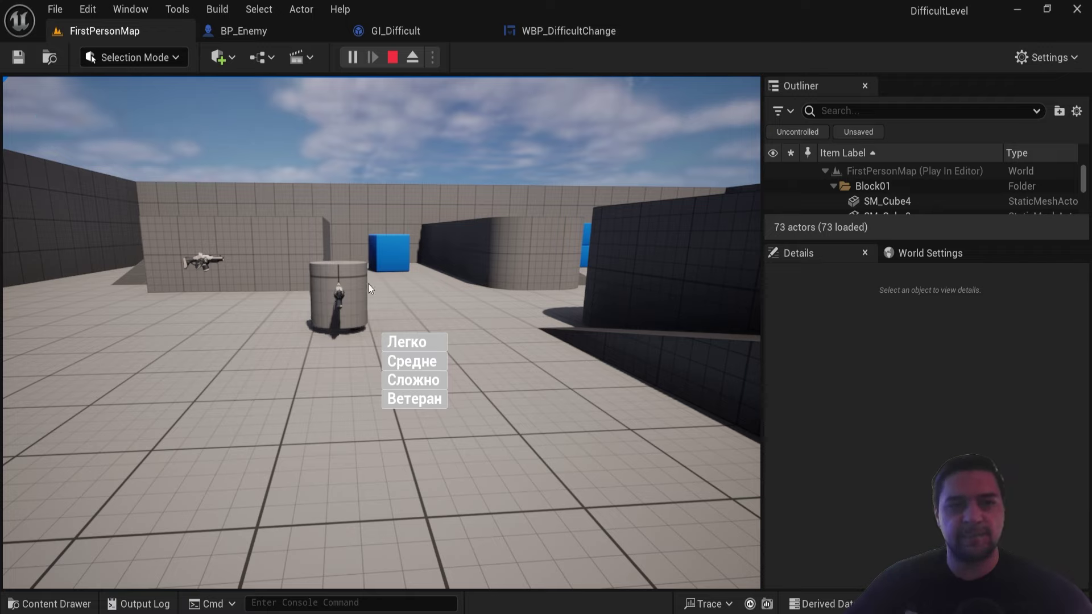
{"action": "key", "text": "Escape"}
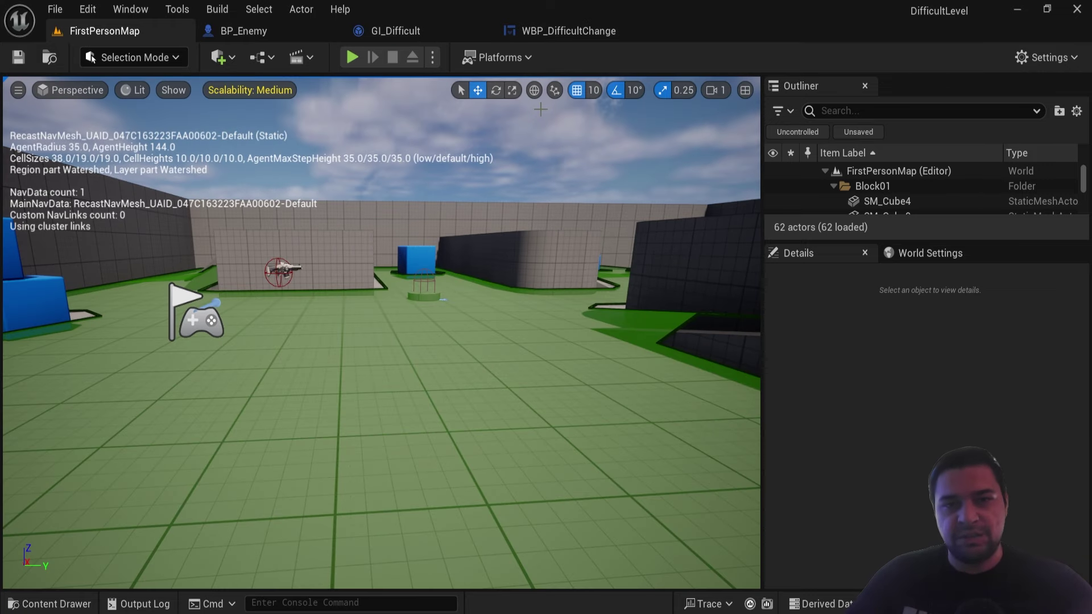
- Return to the WBP_DifficultChange graph to review the button event nodes
{"action": "left_click", "coordinate": [565, 32]}
{"action": "scroll", "coordinate": [510, 194], "scroll_direction": "down", "scroll_amount": 3}
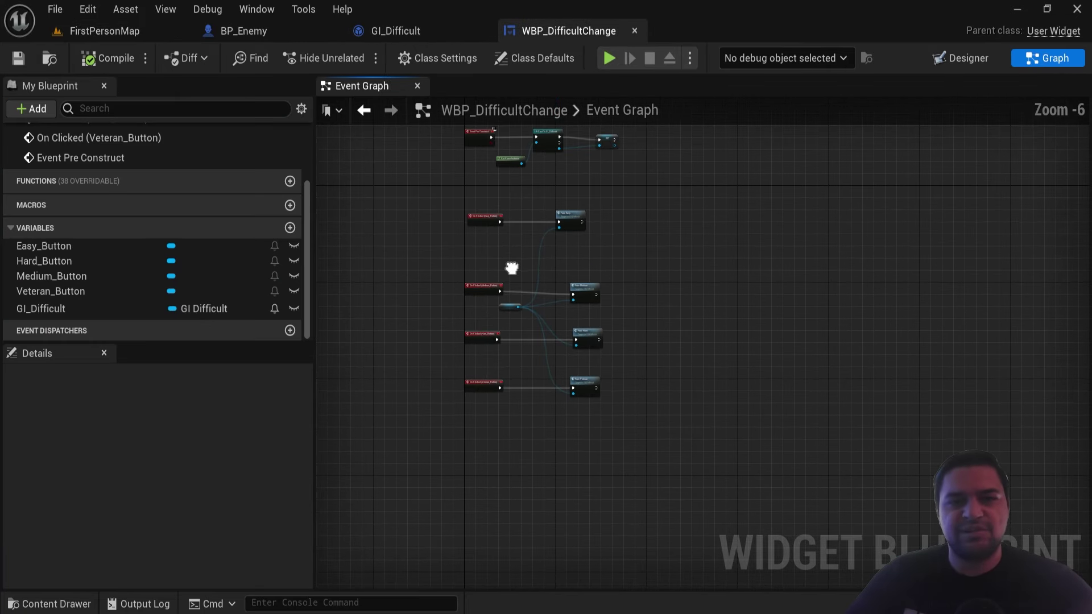
{"action": "scroll", "coordinate": [410, 213], "scroll_direction": "up", "scroll_amount": 3}
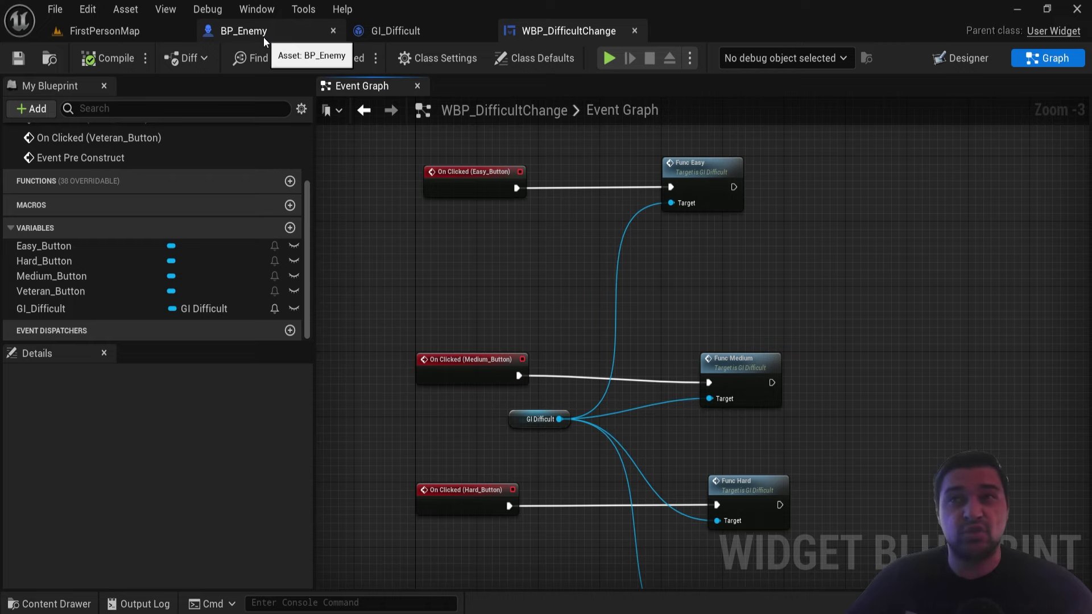
{"action": "right_click_drag", "start_coordinate": [517, 247], "coordinate": [470, 295]}
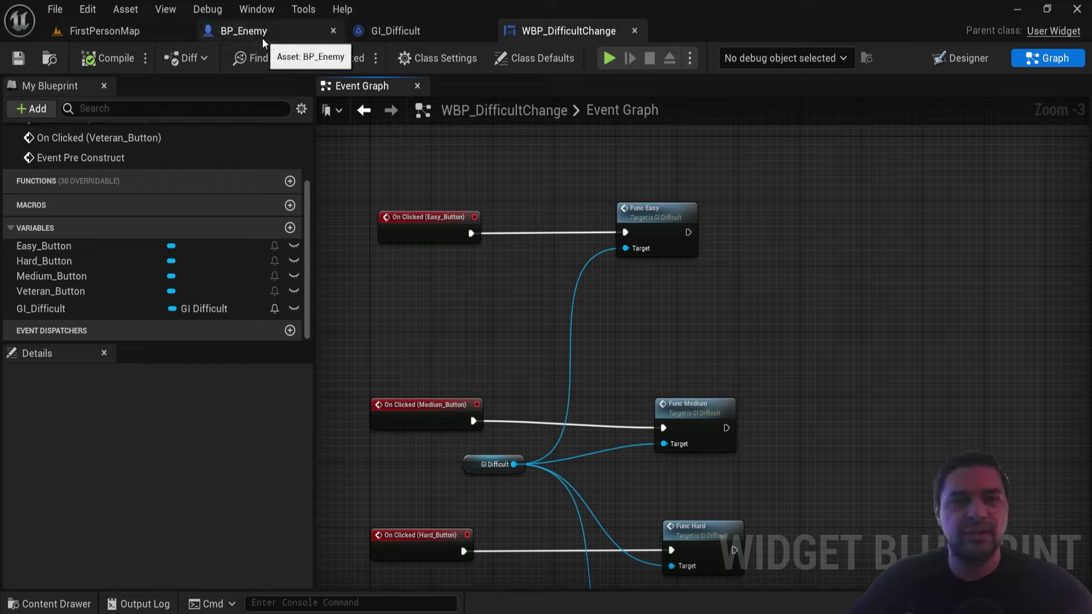
- Find BP_FirstPersonProjectile in the Content Drawer by searching 'proj' across all content, and open it
{"action": "key", "text": "ctrl+space"}
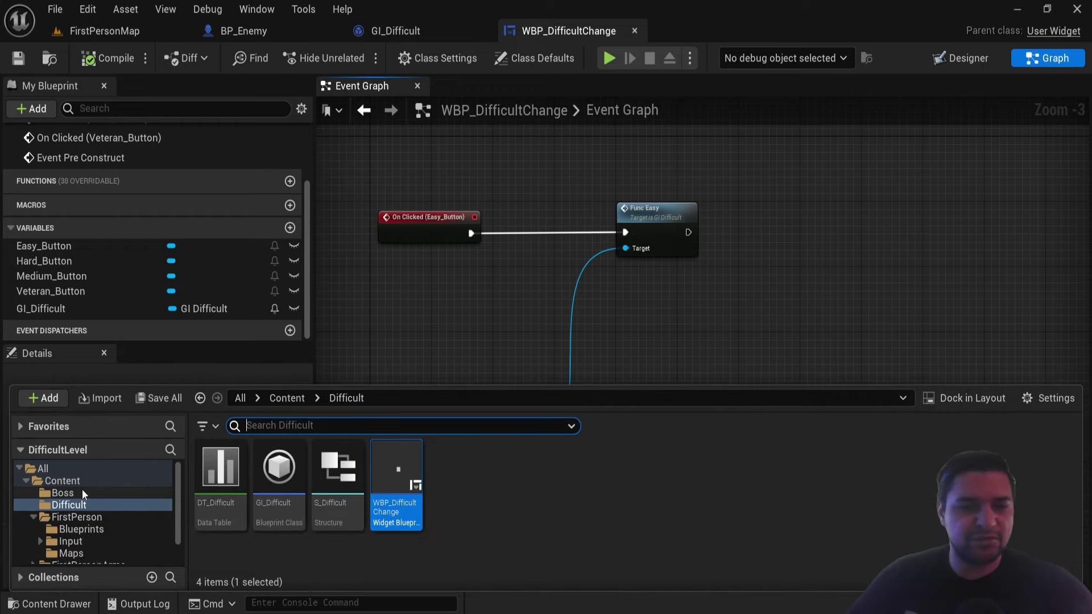
{"action": "left_click", "coordinate": [82, 493]}
{"action": "left_click", "coordinate": [85, 469]}
{"action": "type", "text": "p"}
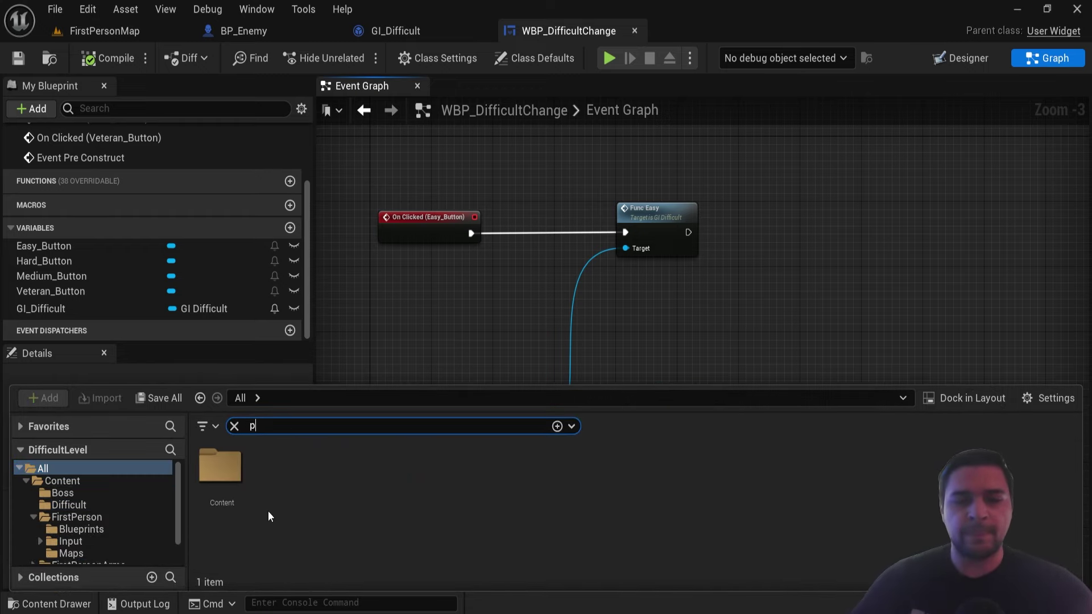
{"action": "type", "text": "roj"}
{"action": "left_click", "coordinate": [226, 518]}
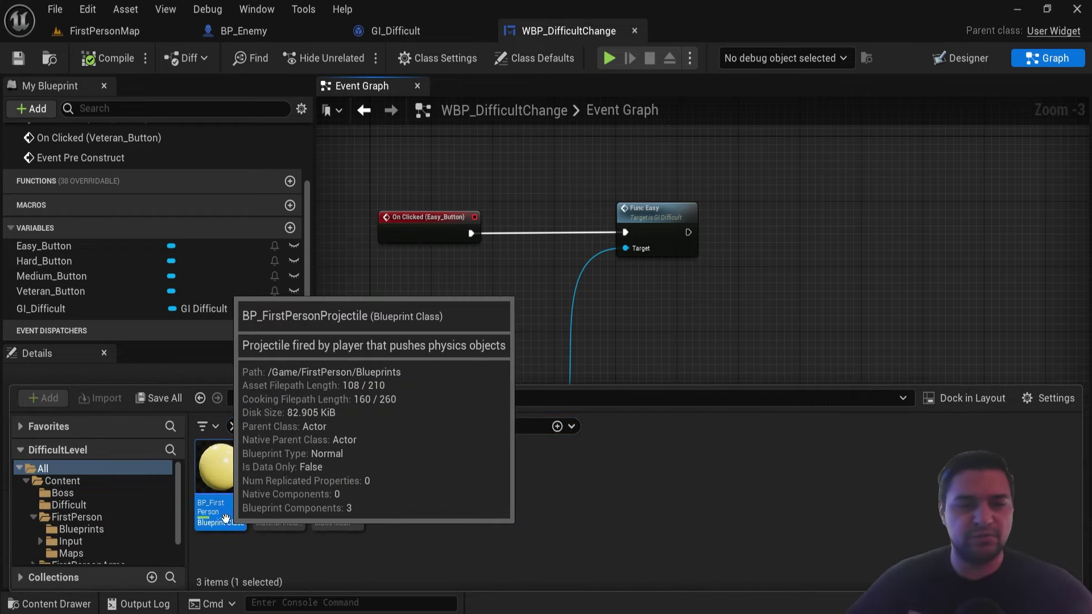
{"action": "double_click", "coordinate": [226, 517]}
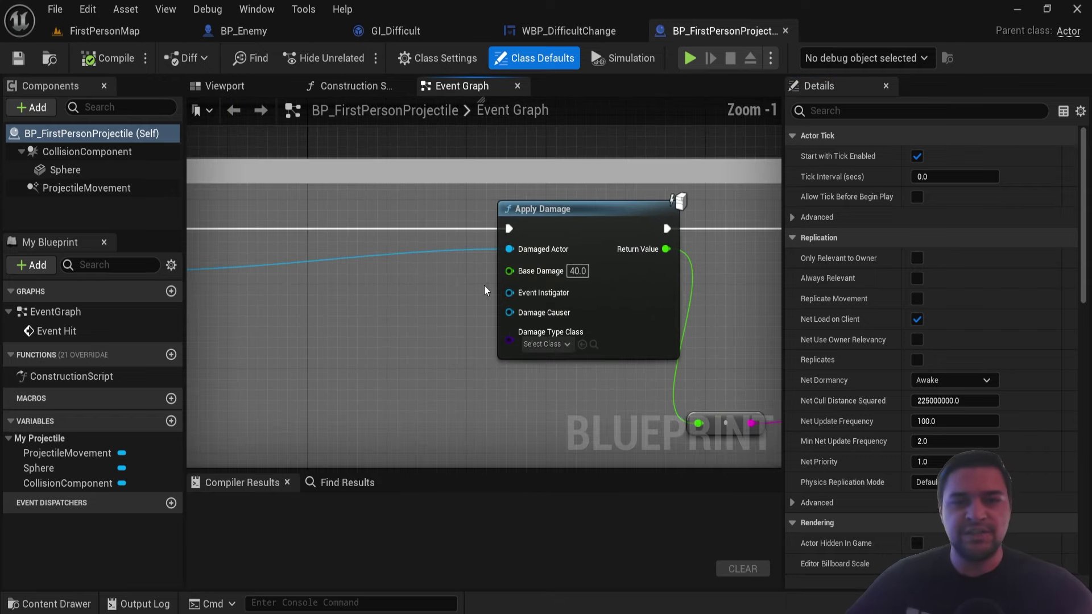
- Add a Cast To GI_Difficult node near the damage nodes and convert it to a pure cast
{"action": "scroll", "coordinate": [541, 309], "scroll_direction": "down", "scroll_amount": 3}
{"action": "mouse_move", "coordinate": [541, 310]}
{"action": "right_mouse_down"}
{"action": "mouse_move", "coordinate": [507, 351]}
{"action": "mouse_move", "coordinate": [190, 180]}
{"action": "mouse_move", "coordinate": [227, 186]}
{"action": "right_mouse_up"}
{"action": "scroll", "coordinate": [271, 302], "scroll_direction": "up", "scroll_amount": 1}
{"action": "right_click_drag", "start_coordinate": [283, 300], "coordinate": [385, 302]}
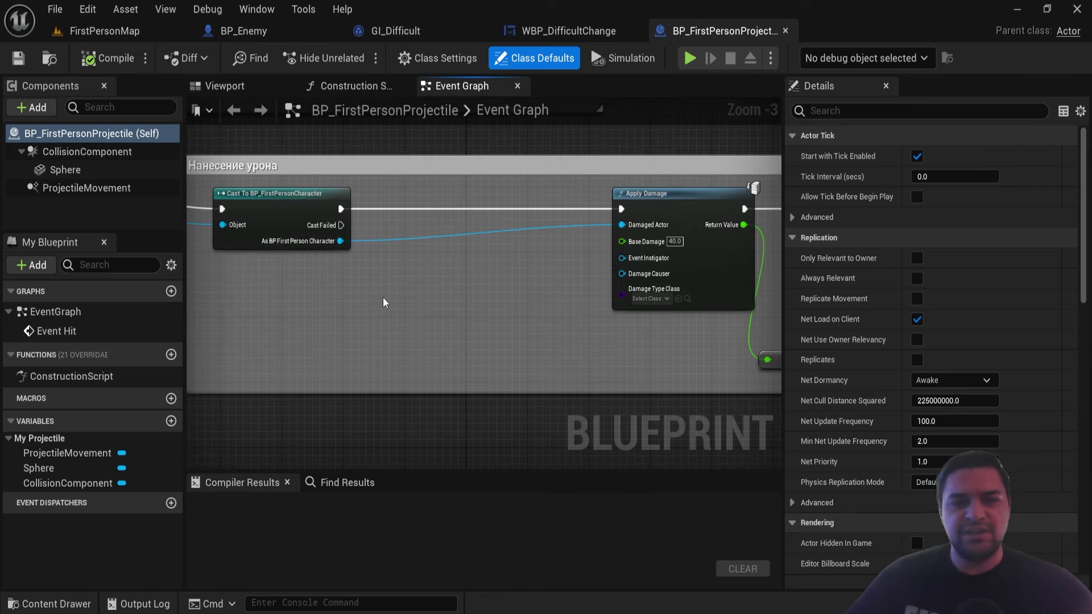
{"action": "right_click", "coordinate": [343, 308]}
{"action": "type", "text": "cast to b"}
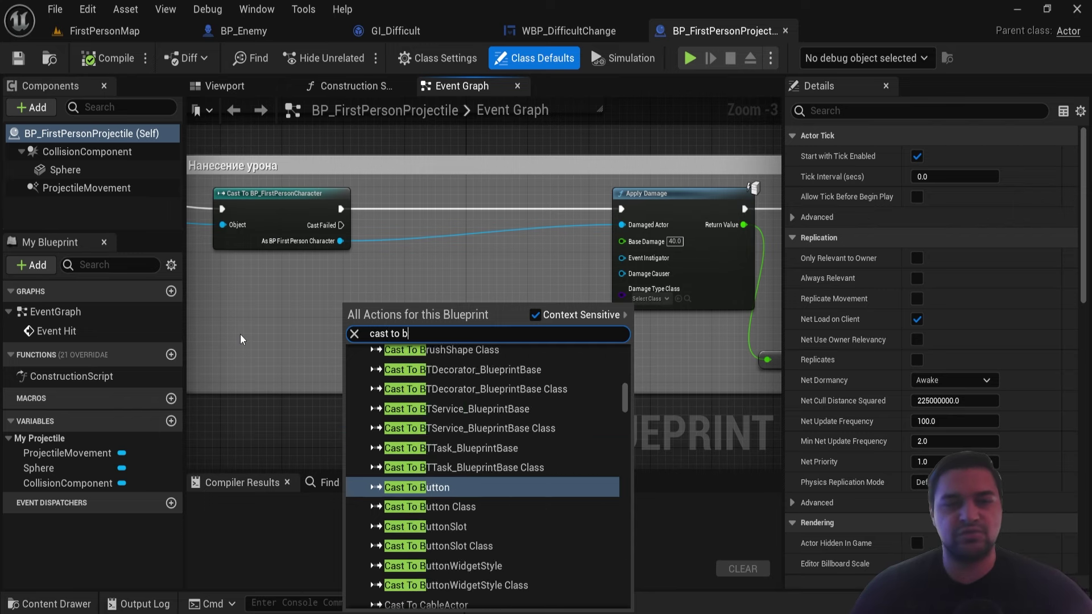
{"action": "type", "text": "p_"}
{"action": "key", "text": "BackSpace"}
{"action": "key", "text": "BackSpace"}
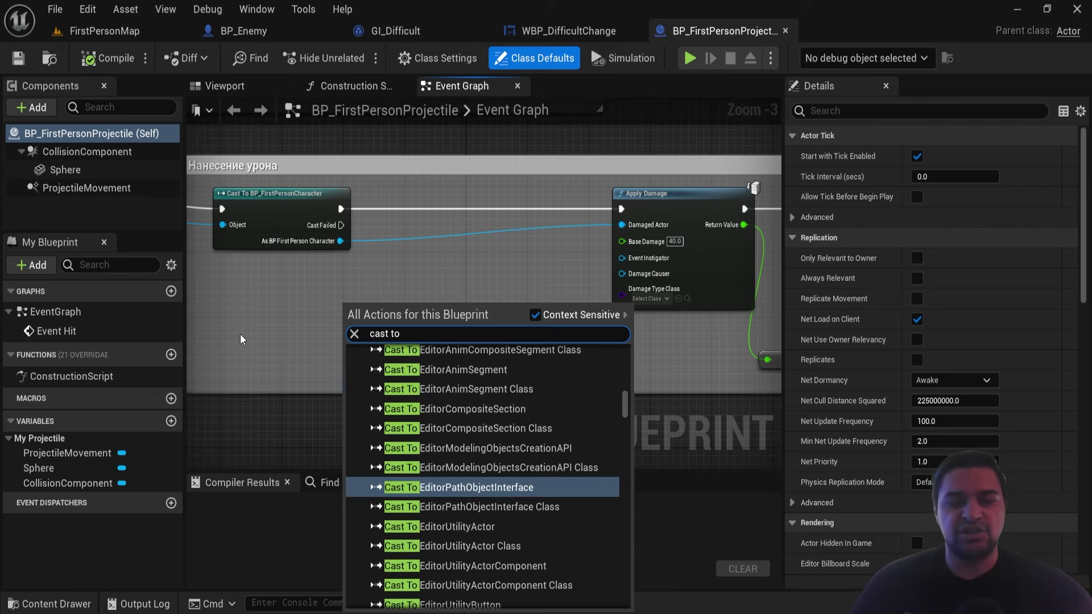
{"action": "type", "text": "gi_"}
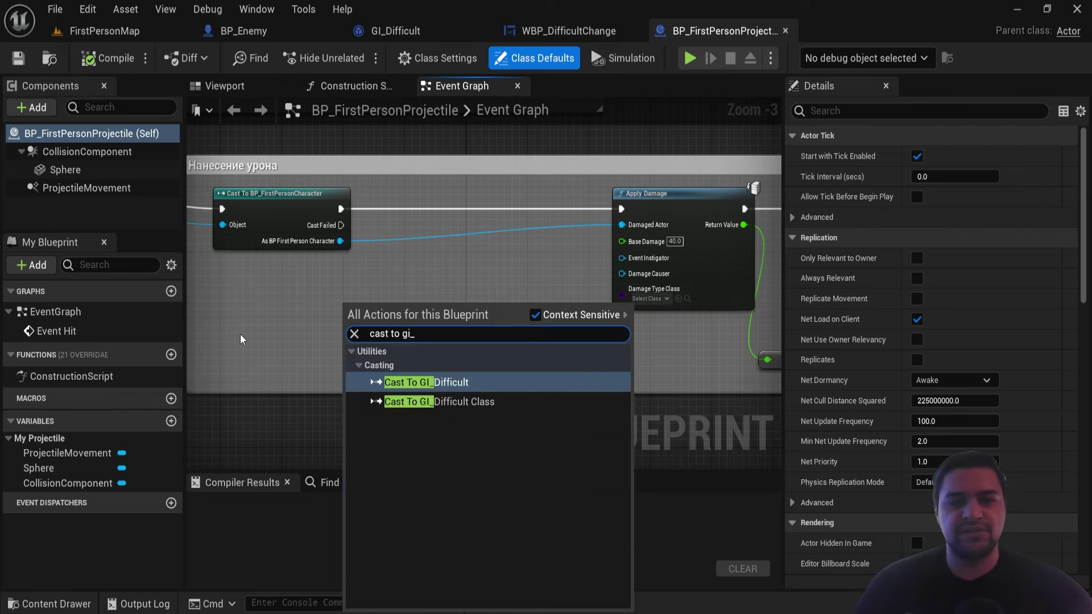
{"action": "key", "text": "Return"}
{"action": "scroll", "coordinate": [243, 340], "scroll_direction": "up", "scroll_amount": 2}
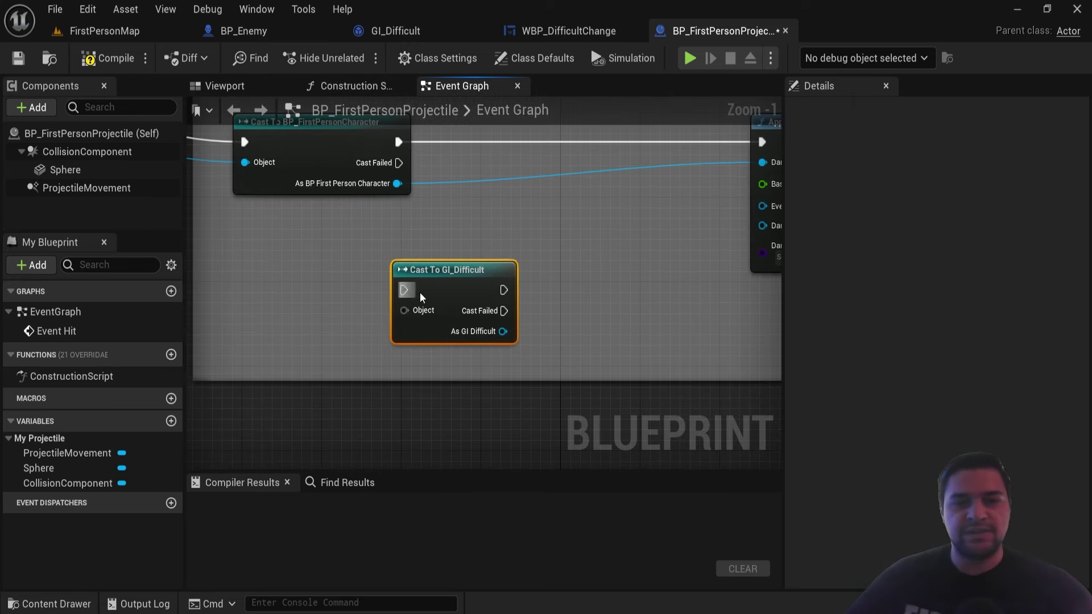
{"action": "right_click", "coordinate": [438, 293]}
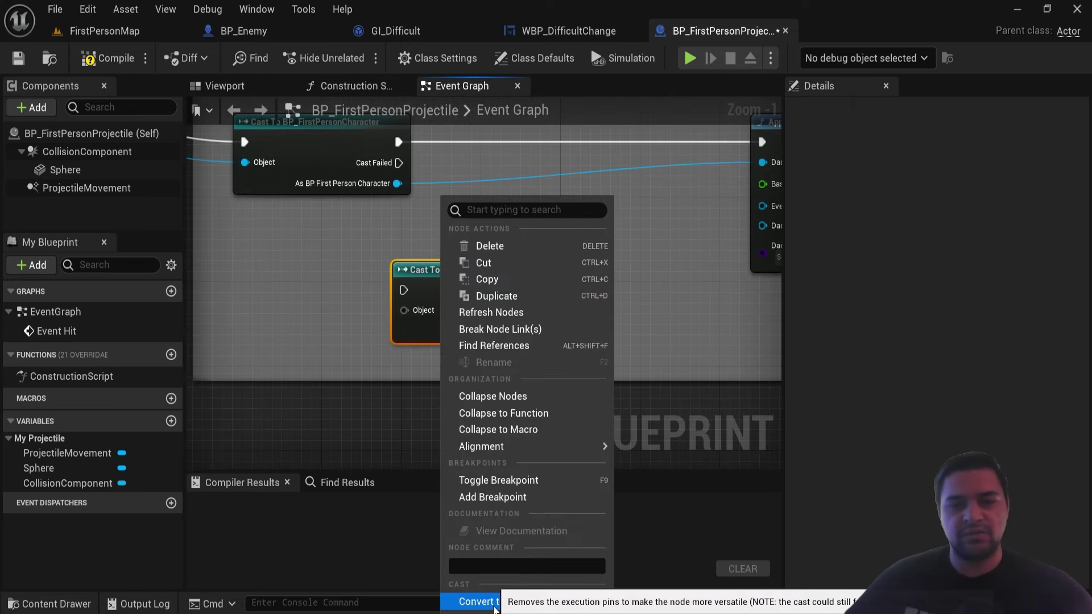
{"action": "left_click", "coordinate": [493, 604]}
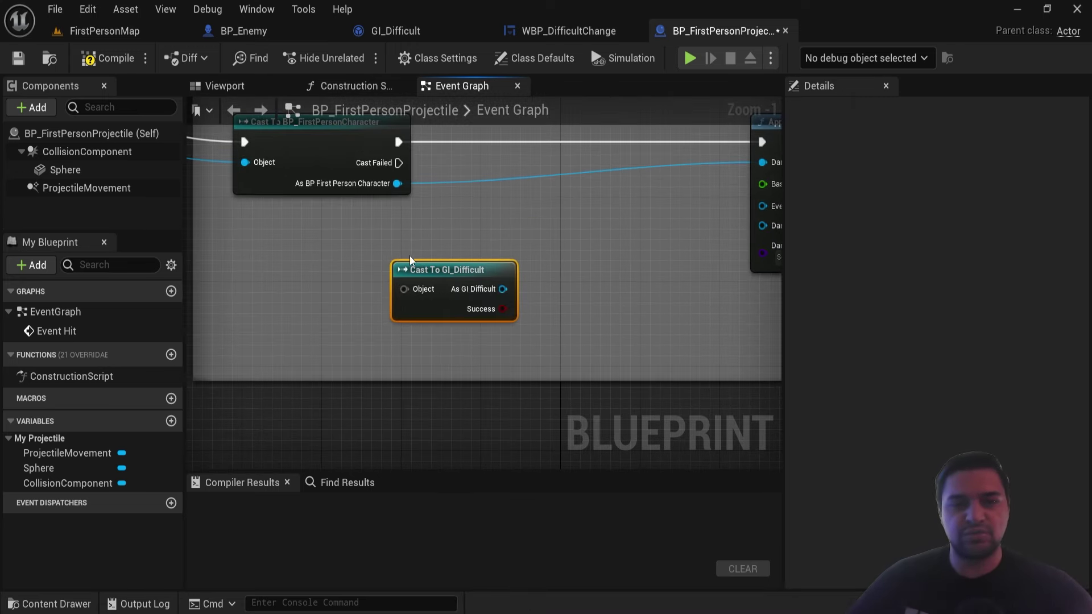
- Feed Get Game Instance into the cast's Object pin and place both nodes below the comment box
{"action": "right_click_drag", "start_coordinate": [411, 260], "coordinate": [450, 316]}
{"action": "left_click_drag", "start_coordinate": [457, 331], "coordinate": [350, 434]}
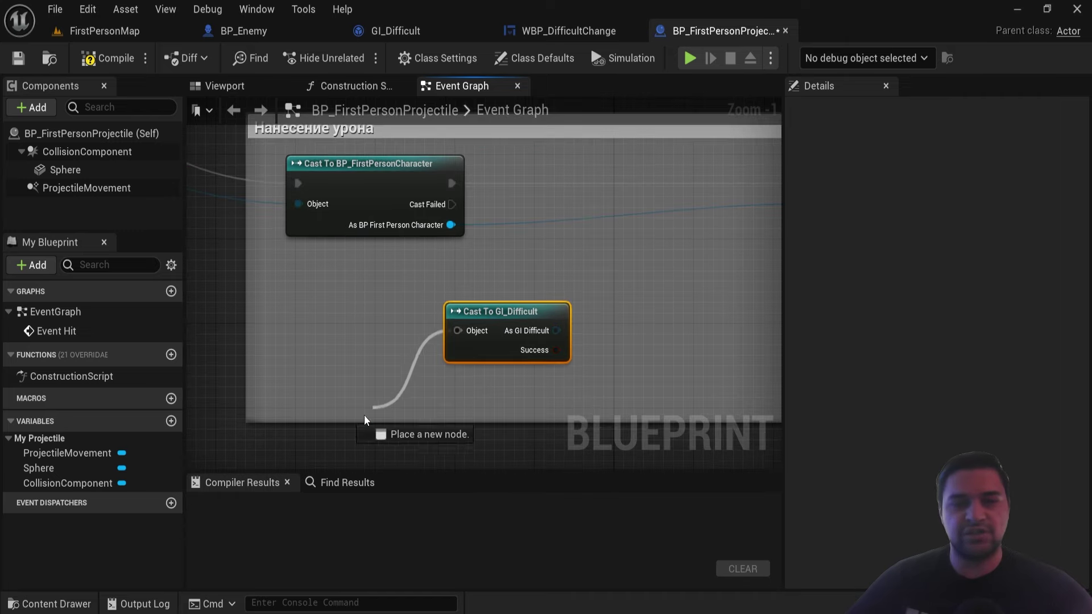
{"action": "type", "text": "Get game ins"}
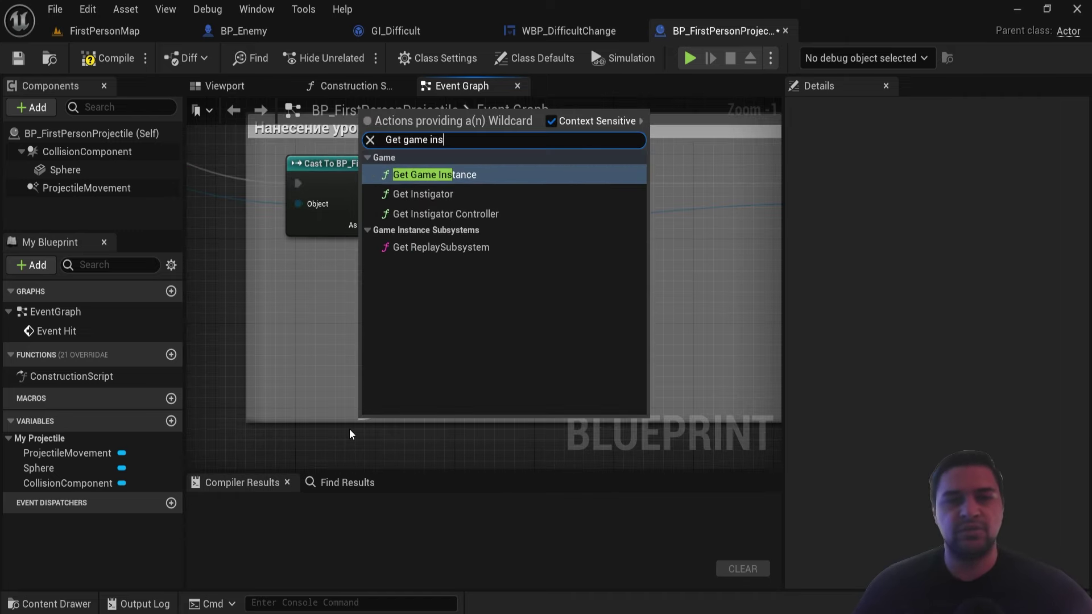
{"action": "type", "text": "tance"}
{"action": "key", "text": "Return"}
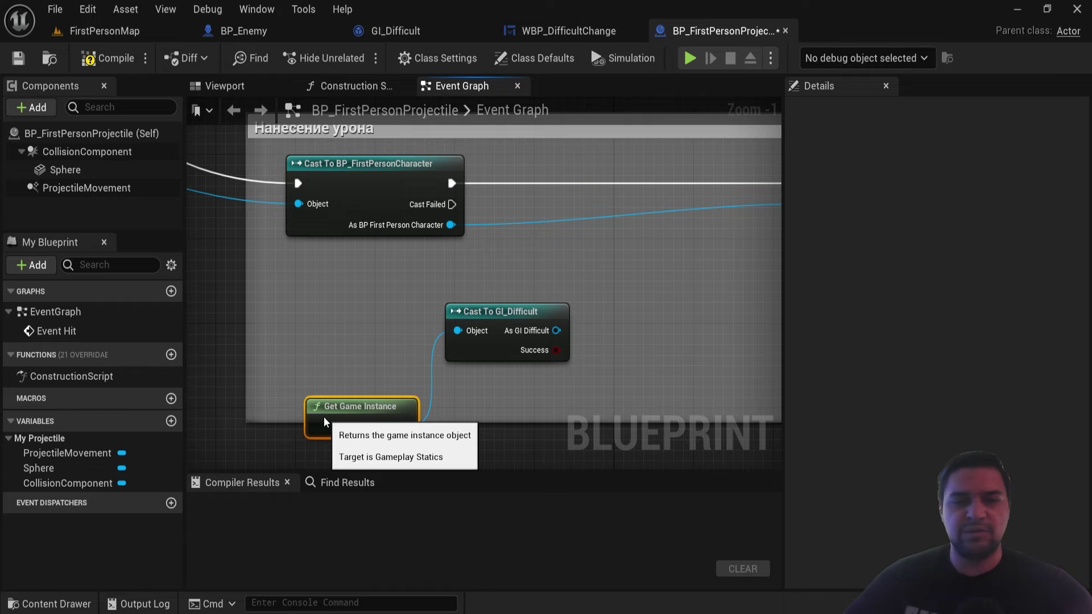
{"action": "mouse_move", "coordinate": [484, 311]}
{"action": "left_mouse_down"}
{"action": "mouse_move", "coordinate": [414, 459]}
{"action": "mouse_move", "coordinate": [301, 347]}
{"action": "left_mouse_up"}
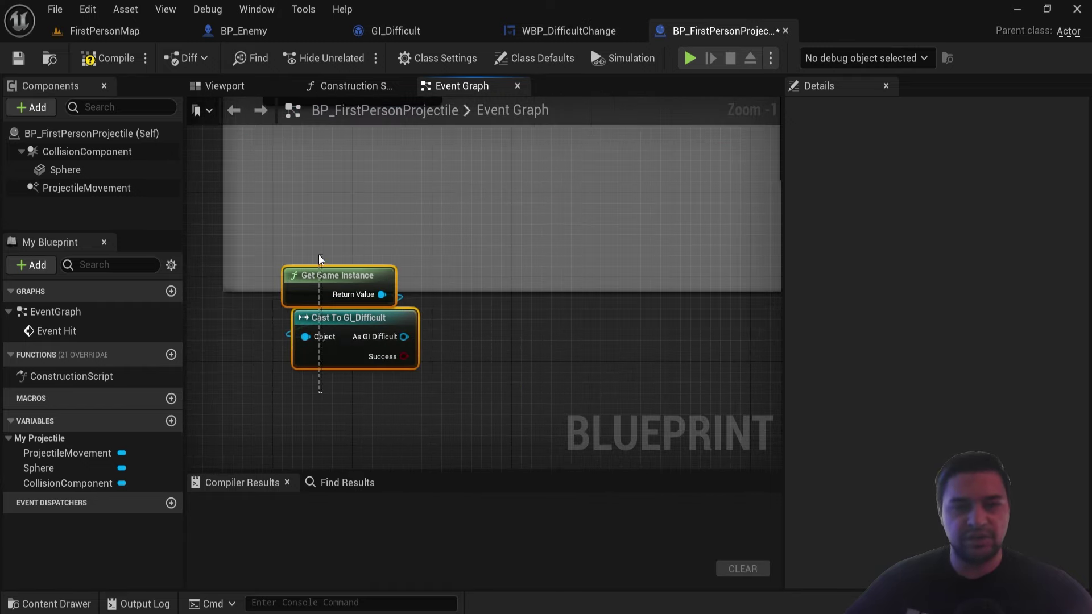
{"action": "left_click_drag", "start_coordinate": [320, 259], "coordinate": [311, 293]}
{"action": "left_click", "coordinate": [346, 356]}
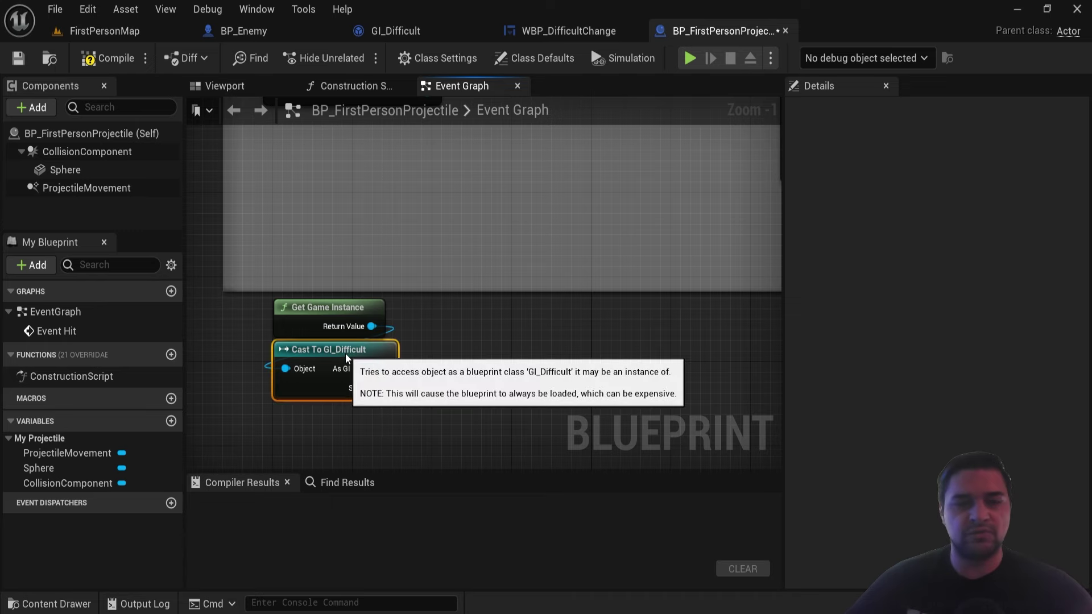
{"action": "left_click", "coordinate": [463, 340]}
{"action": "scroll", "coordinate": [463, 339], "scroll_direction": "down", "scroll_amount": 2}
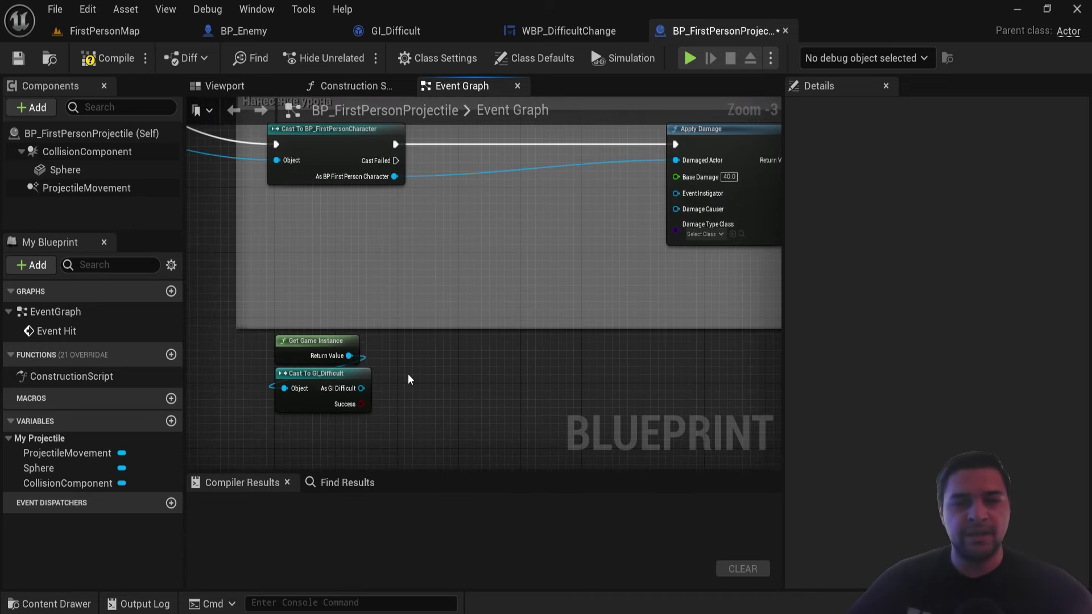
{"action": "scroll", "coordinate": [409, 380], "scroll_direction": "up", "scroll_amount": 1}
{"action": "left_click_drag", "start_coordinate": [361, 388], "coordinate": [461, 380]}
- Add Get Difficult Row Name and a Get Data Table Row on DT_Difficult using that row name
{"action": "type", "text": "get row"}
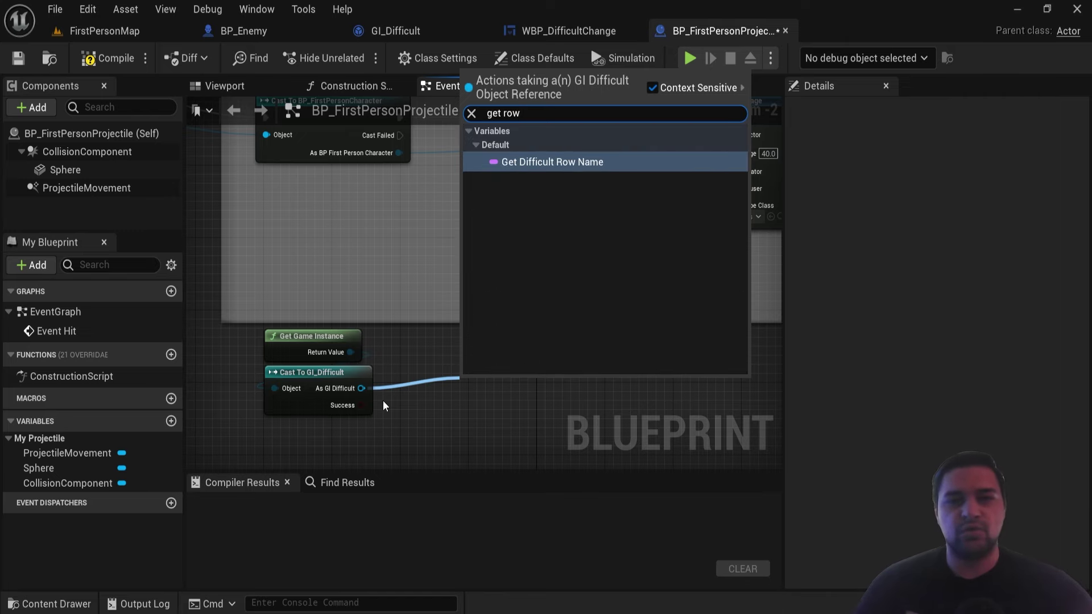
{"action": "key", "text": "Return"}
{"action": "right_click_drag", "start_coordinate": [641, 407], "coordinate": [542, 322]}
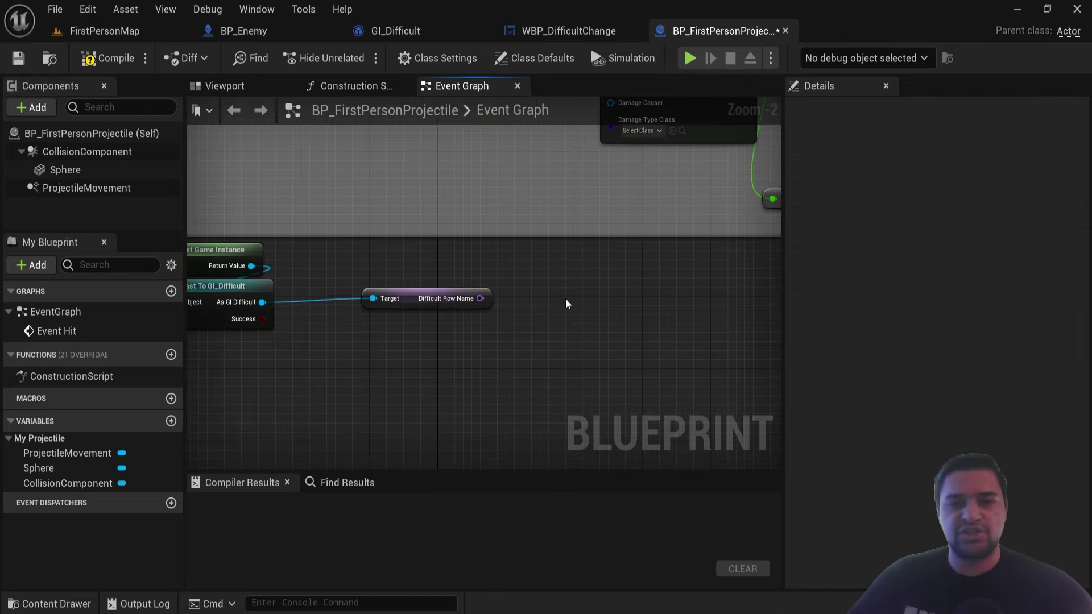
{"action": "right_click", "coordinate": [542, 322]}
{"action": "type", "text": "Get data ta"}
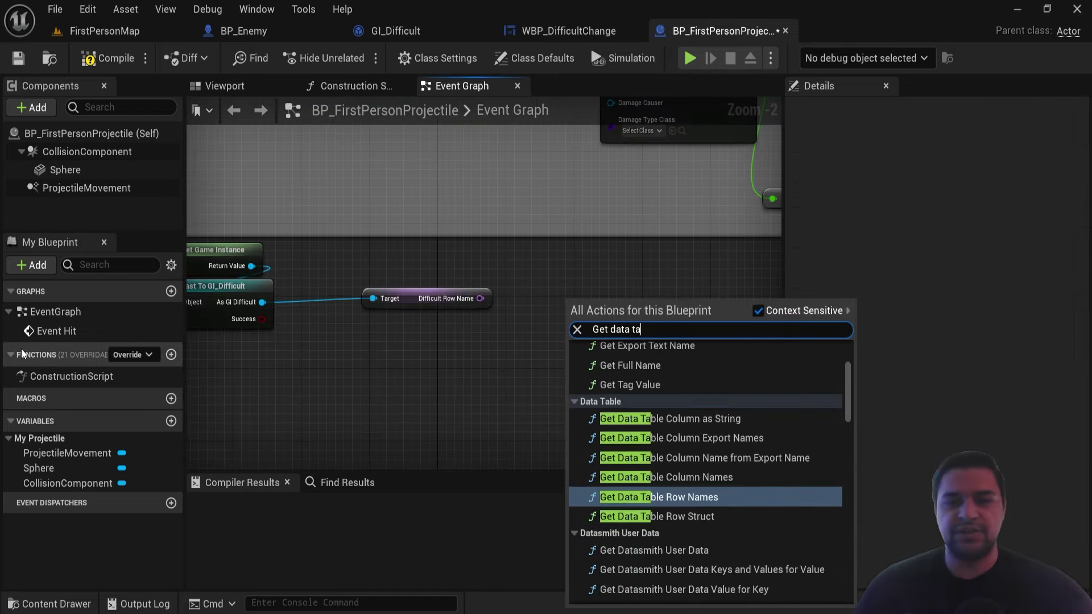
{"action": "type", "text": "ble row"}
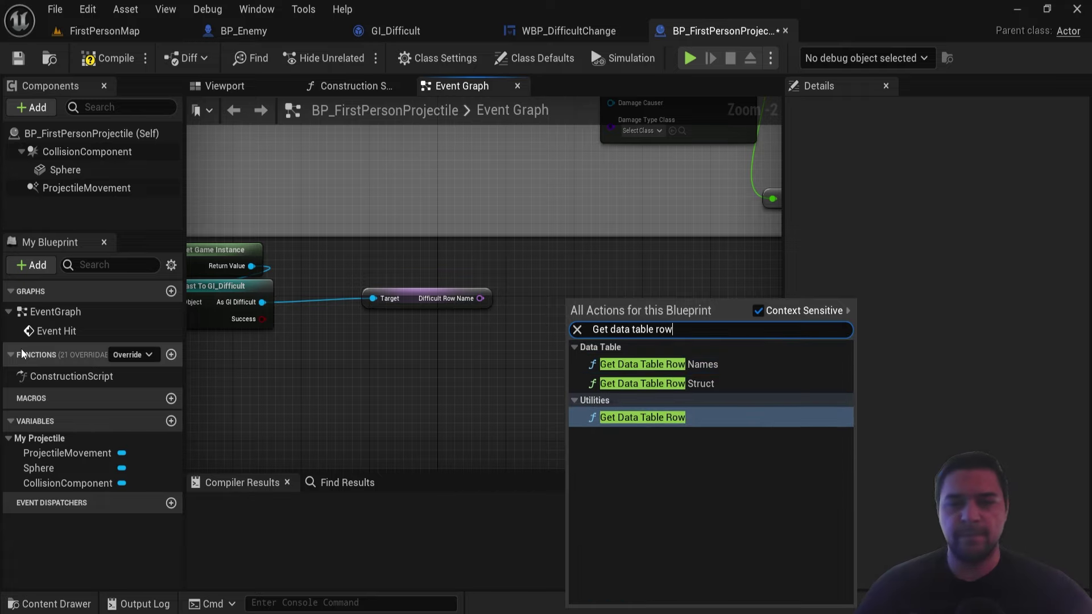
{"action": "key", "text": "Return"}
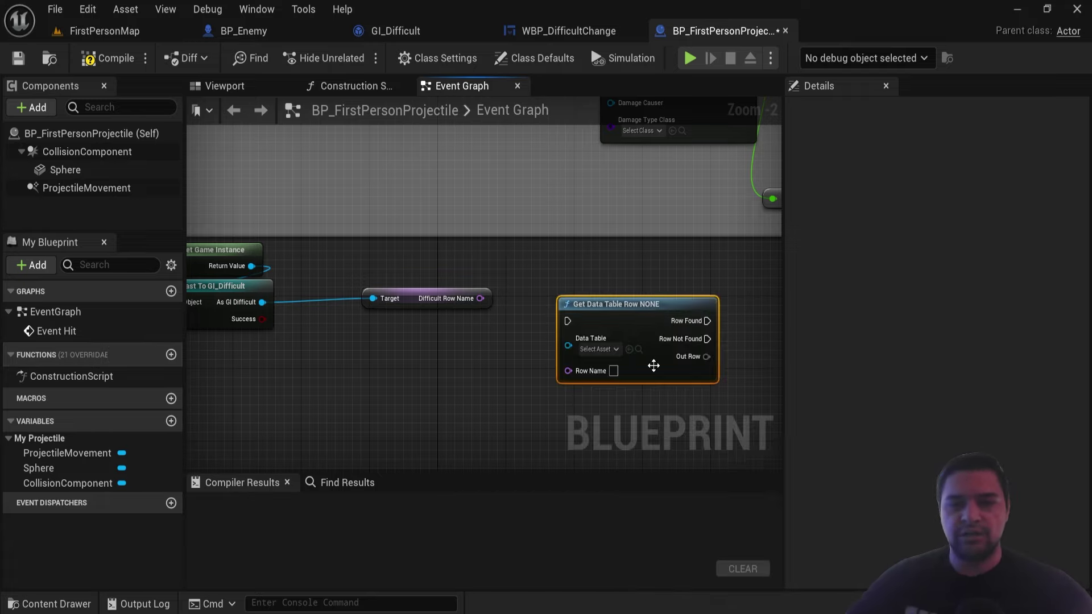
{"action": "left_click", "coordinate": [598, 350]}
{"action": "left_click", "coordinate": [648, 442]}
{"action": "scroll", "coordinate": [620, 410], "scroll_direction": "up", "scroll_amount": 1}
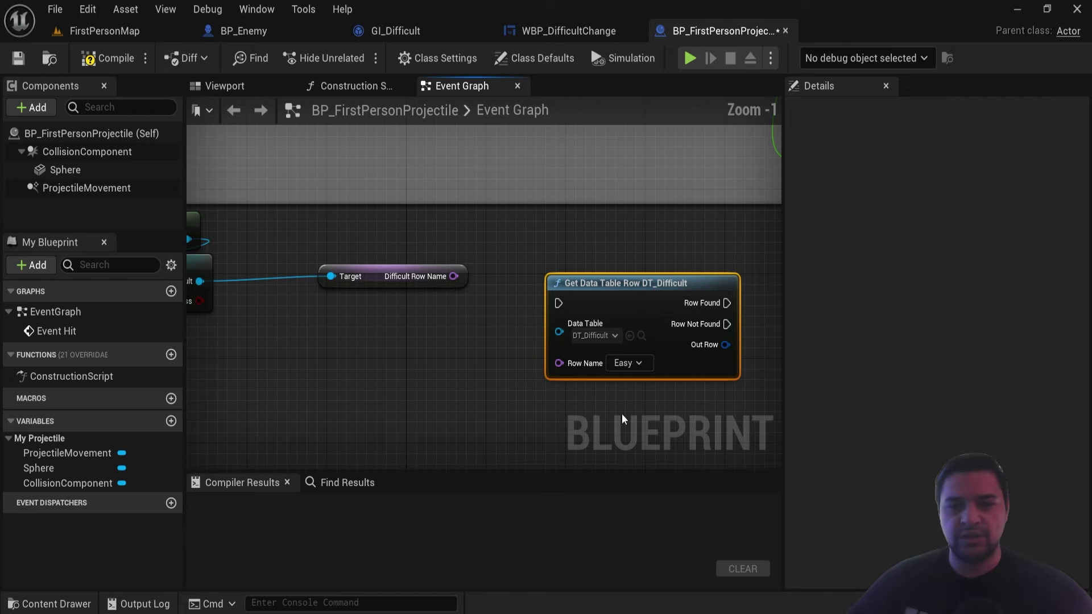
{"action": "left_click_drag", "start_coordinate": [454, 275], "coordinate": [560, 359]}
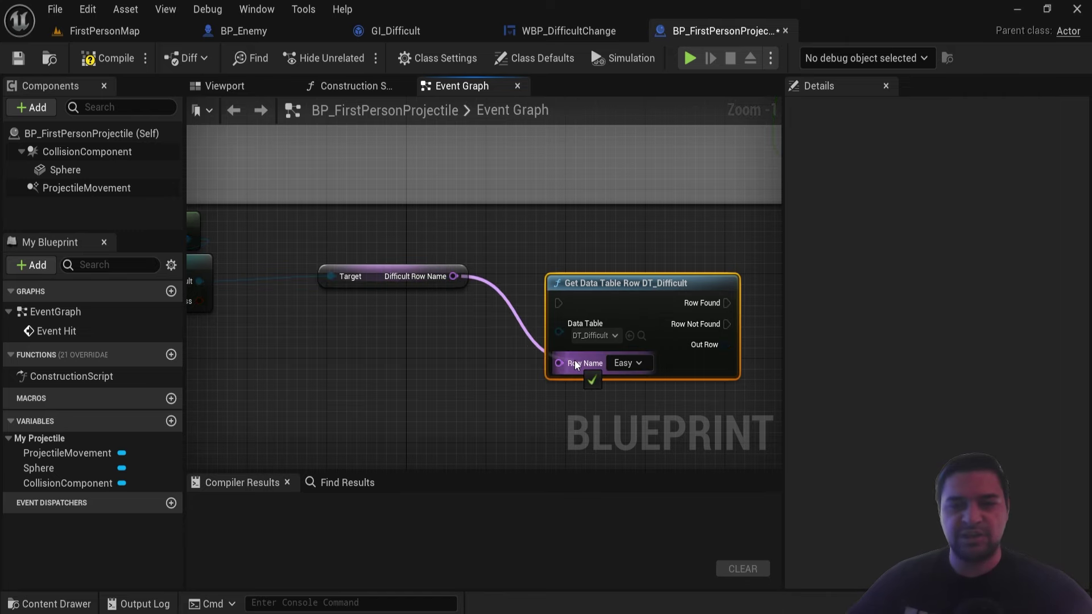
- Break the Out Row into a Break S_Difficult node placed below the lookup
{"action": "scroll", "coordinate": [571, 368], "scroll_direction": "down", "scroll_amount": 2}
{"action": "left_click_drag", "start_coordinate": [613, 308], "coordinate": [616, 283]}
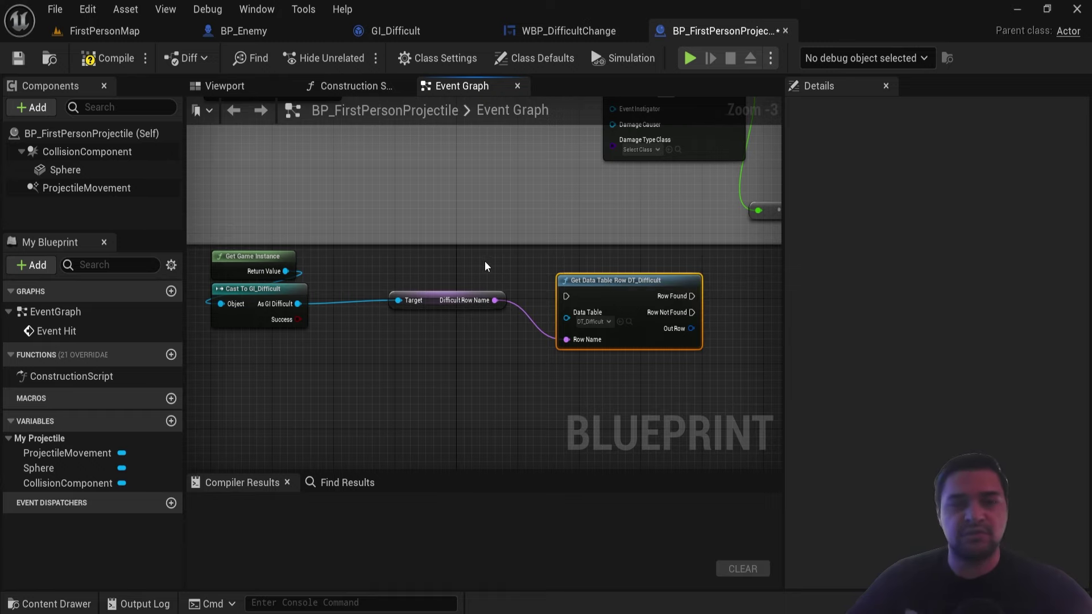
{"action": "scroll", "coordinate": [541, 357], "scroll_direction": "up", "scroll_amount": 1}
{"action": "right_click_drag", "start_coordinate": [541, 358], "coordinate": [288, 325]}
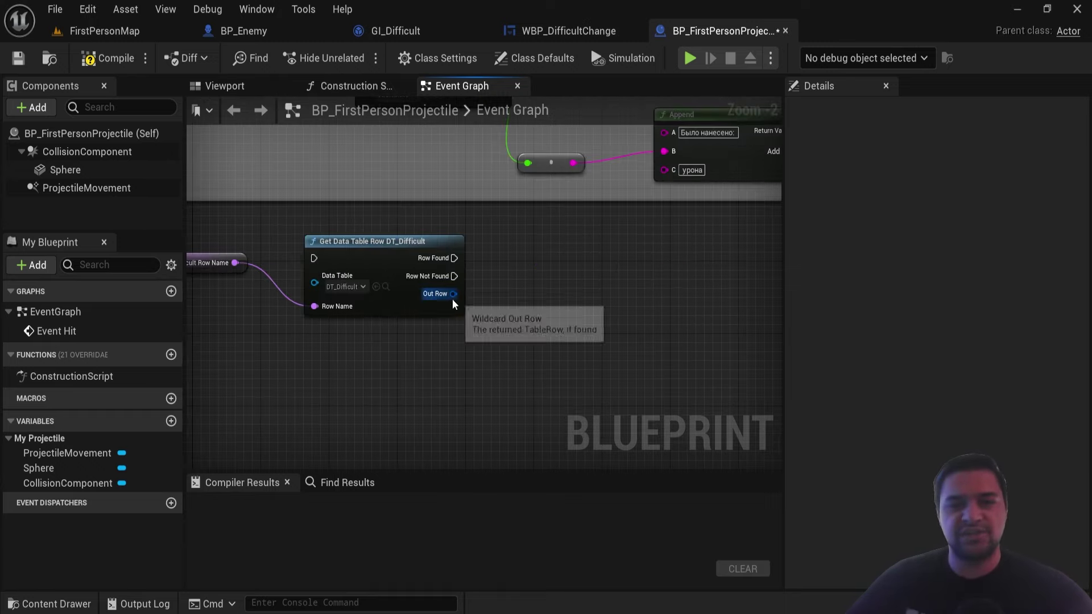
{"action": "left_click_drag", "start_coordinate": [453, 294], "coordinate": [482, 338]}
{"action": "type", "text": "brea"}
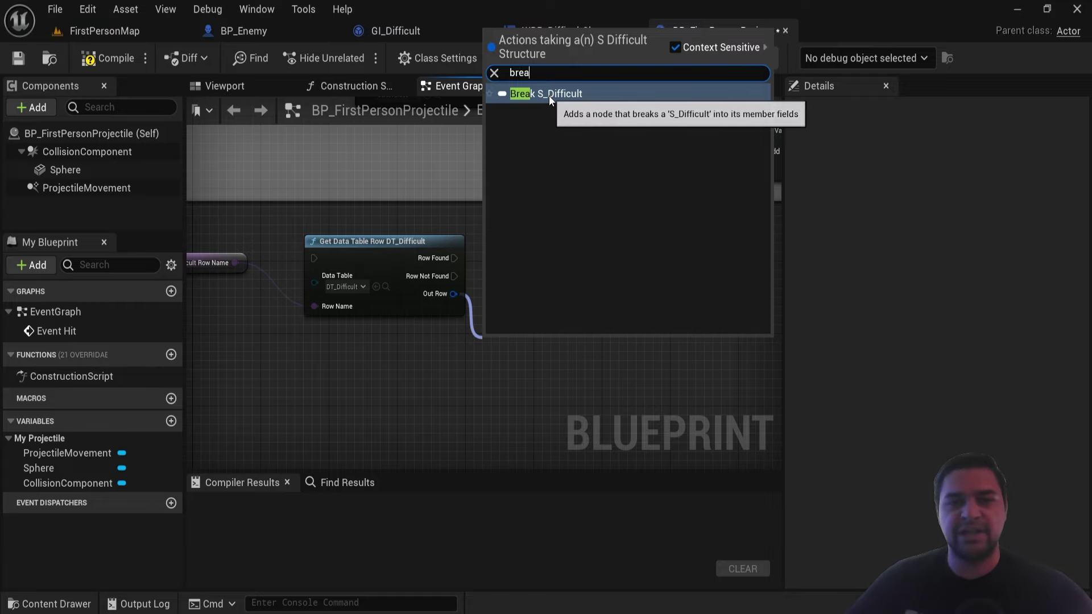
{"action": "left_click", "coordinate": [548, 94]}
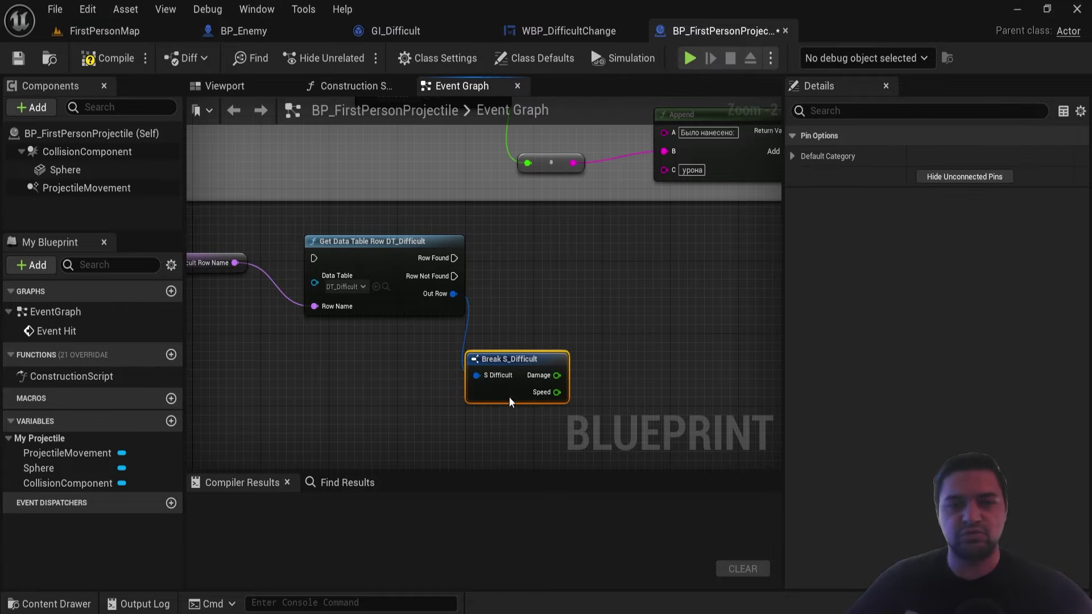
{"action": "left_click_drag", "start_coordinate": [524, 382], "coordinate": [464, 401]}
{"action": "right_click_drag", "start_coordinate": [522, 342], "coordinate": [507, 317]}
{"action": "left_click", "coordinate": [525, 266]}
{"action": "scroll", "coordinate": [526, 266], "scroll_direction": "down", "scroll_amount": 3}
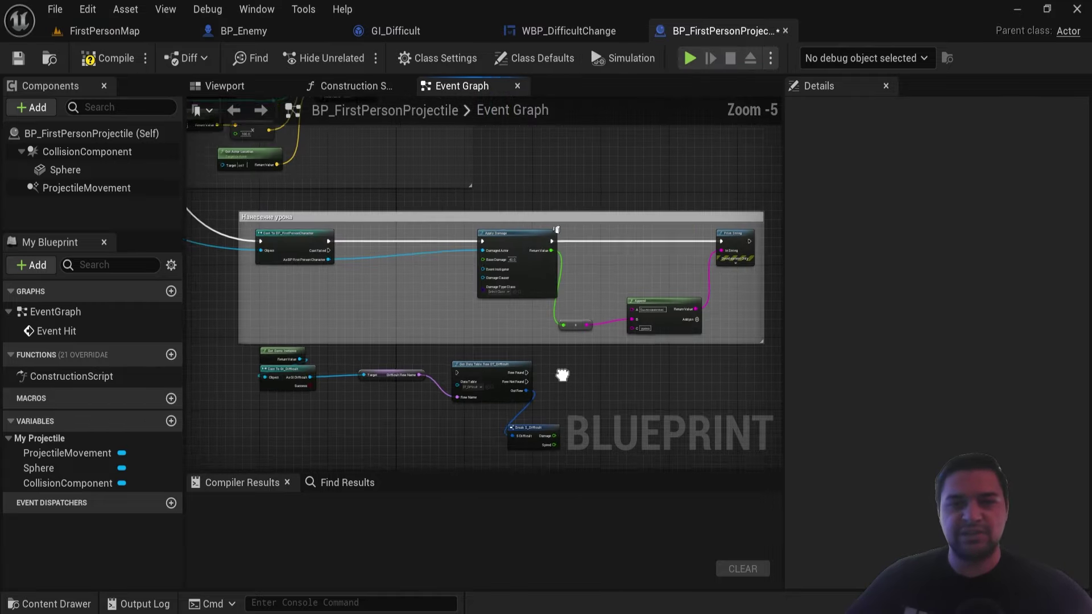
- Promote Apply Damage's Base Damage pin to a float variable Base Damage with default 15.0
{"action": "scroll", "coordinate": [487, 349], "scroll_direction": "up", "scroll_amount": 2}
{"action": "scroll", "coordinate": [641, 266], "scroll_direction": "up", "scroll_amount": 2}
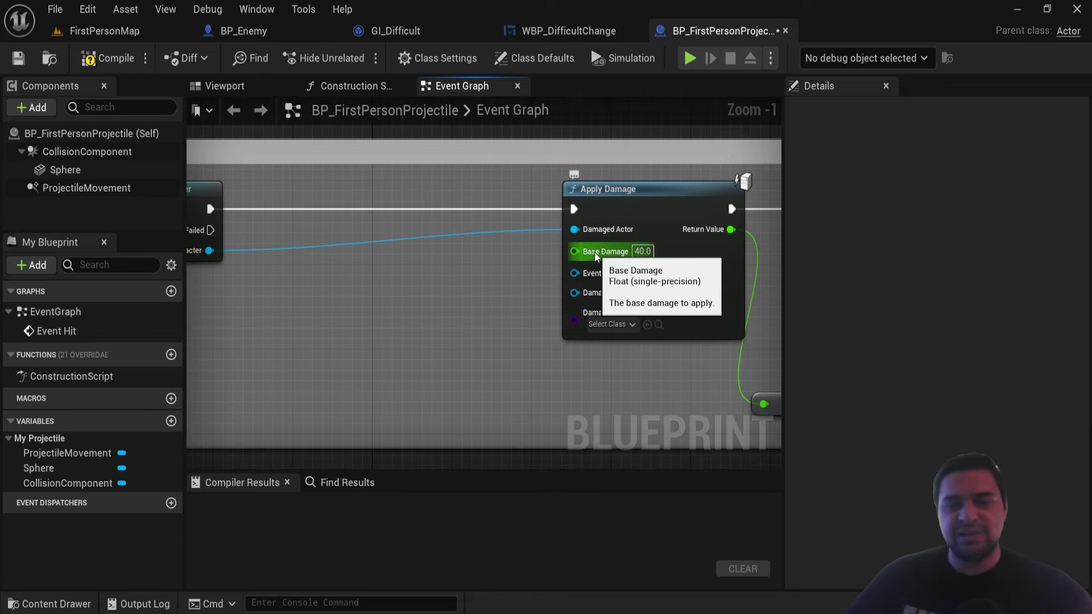
{"action": "left_click_drag", "start_coordinate": [575, 251], "coordinate": [446, 312]}
{"action": "left_click", "coordinate": [500, 400]}
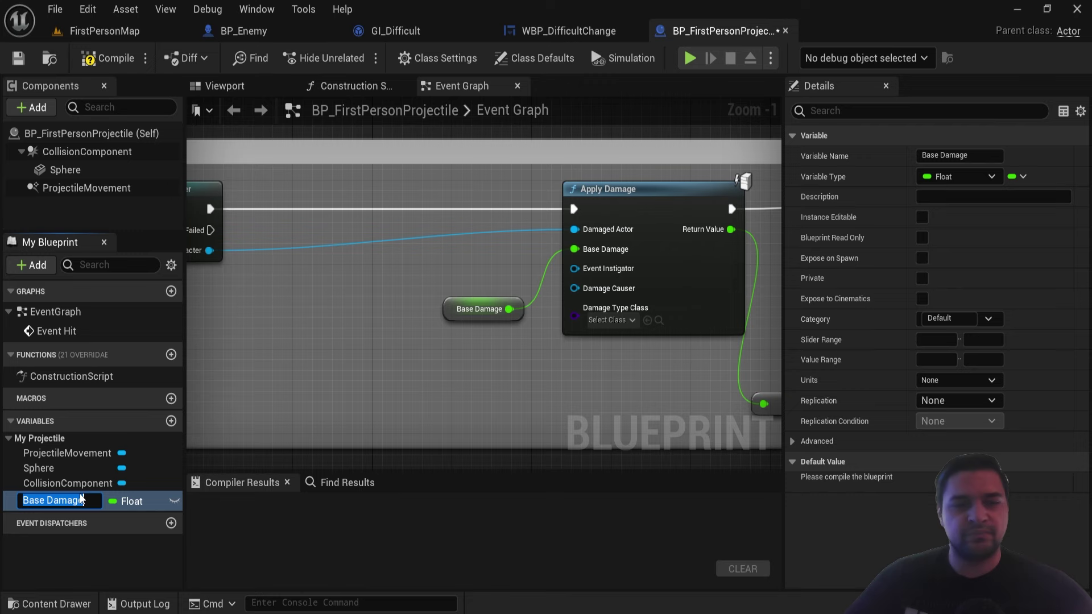
{"action": "key", "text": "Return"}
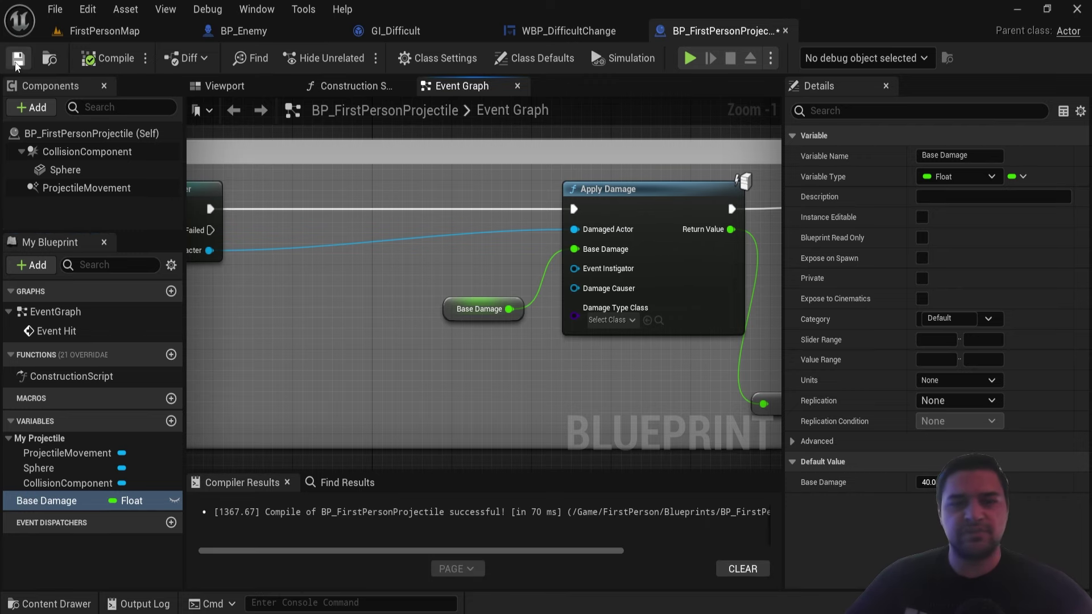
{"action": "left_click_drag", "start_coordinate": [785, 324], "coordinate": [464, 307]}
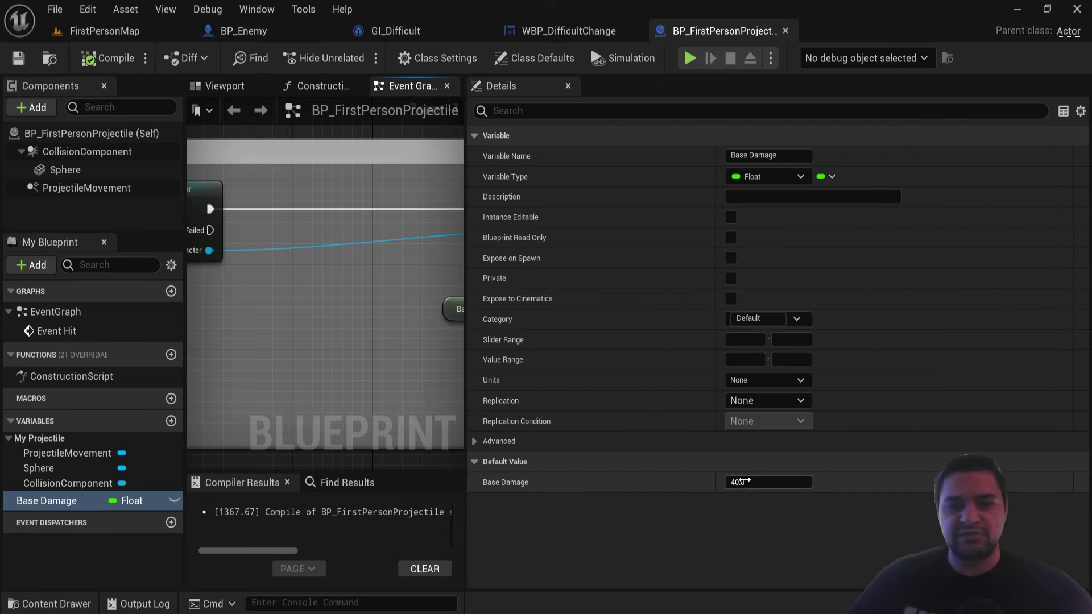
{"action": "left_click", "coordinate": [750, 482]}
{"action": "type", "text": "15"}
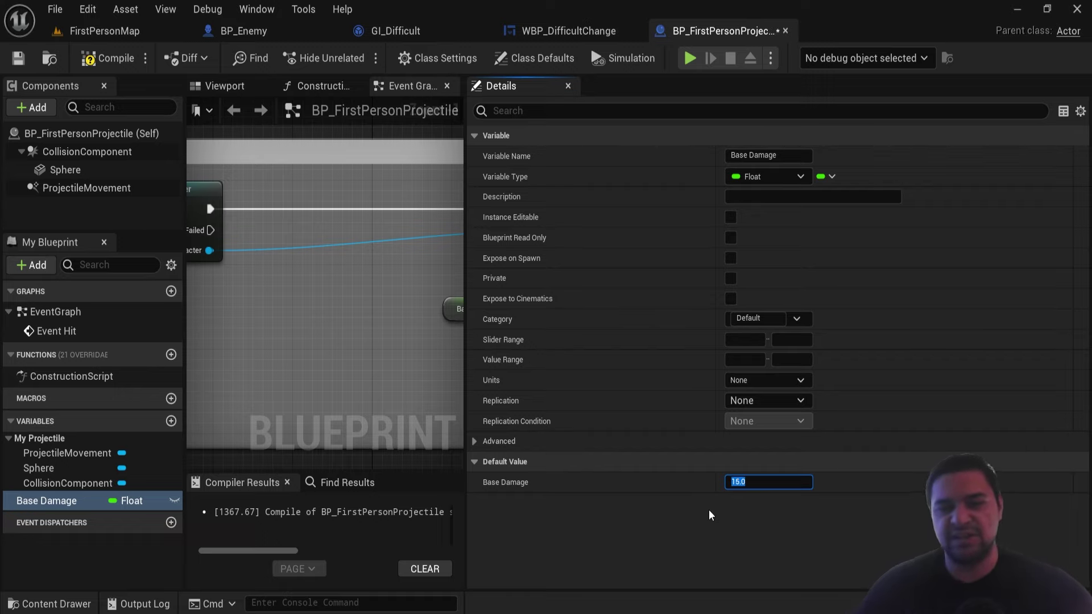
{"action": "key", "text": "Return"}
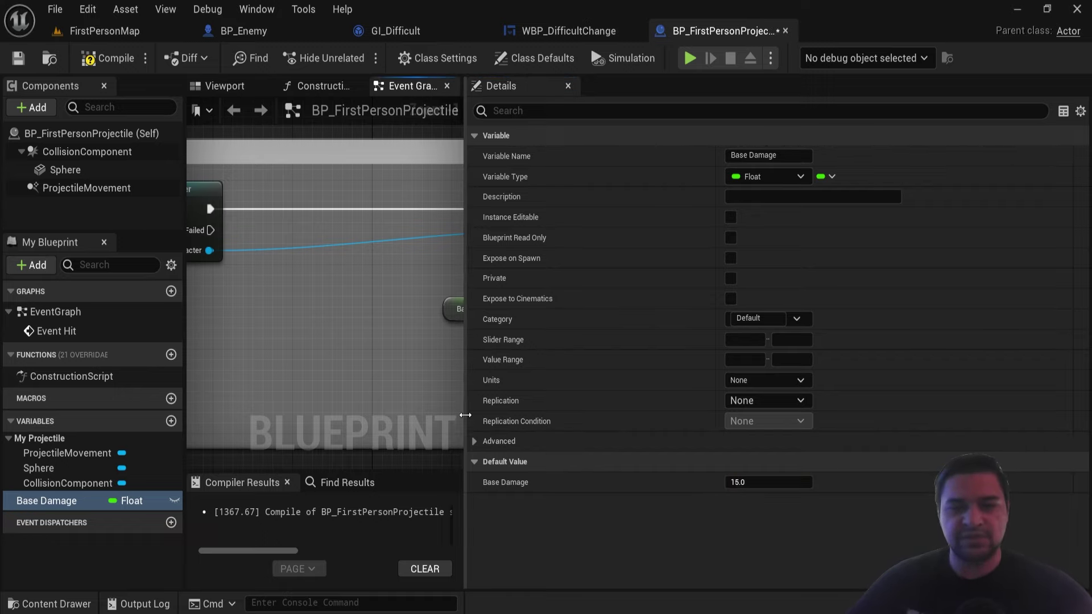
{"action": "left_click_drag", "start_coordinate": [464, 420], "coordinate": [807, 418]}
{"action": "scroll", "coordinate": [566, 237], "scroll_direction": "down", "scroll_amount": 3}
{"action": "scroll", "coordinate": [579, 276], "scroll_direction": "up", "scroll_amount": 2}
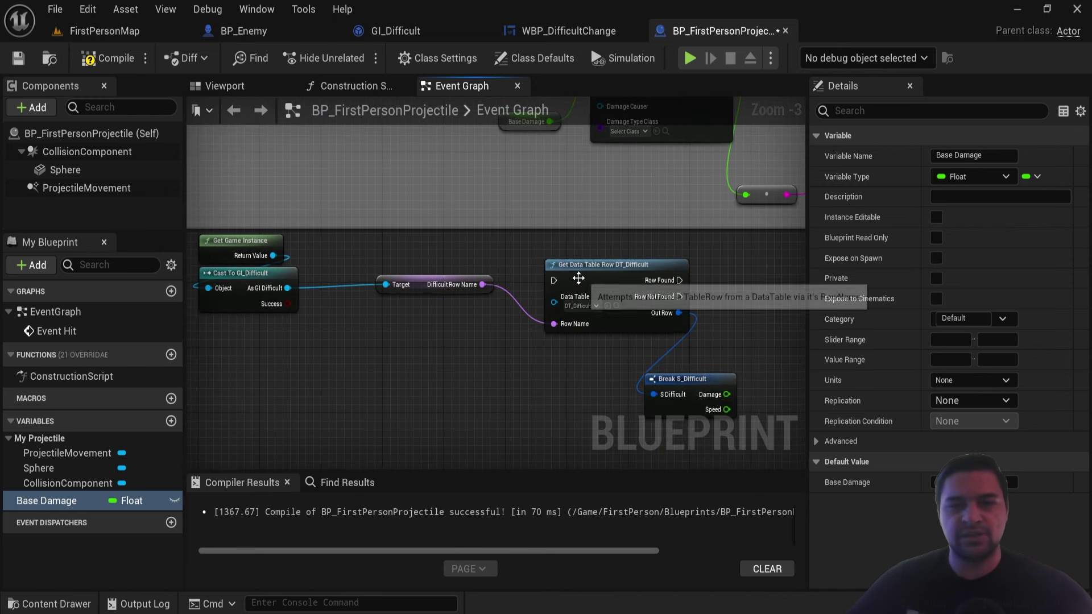
- Rearrange the difficulty lookup nodes and place the Base Damage getter beside them
{"action": "scroll", "coordinate": [579, 276], "scroll_direction": "down", "scroll_amount": 2}
{"action": "left_click", "coordinate": [632, 380]}
{"action": "left_click_drag", "start_coordinate": [632, 380], "coordinate": [586, 362]}
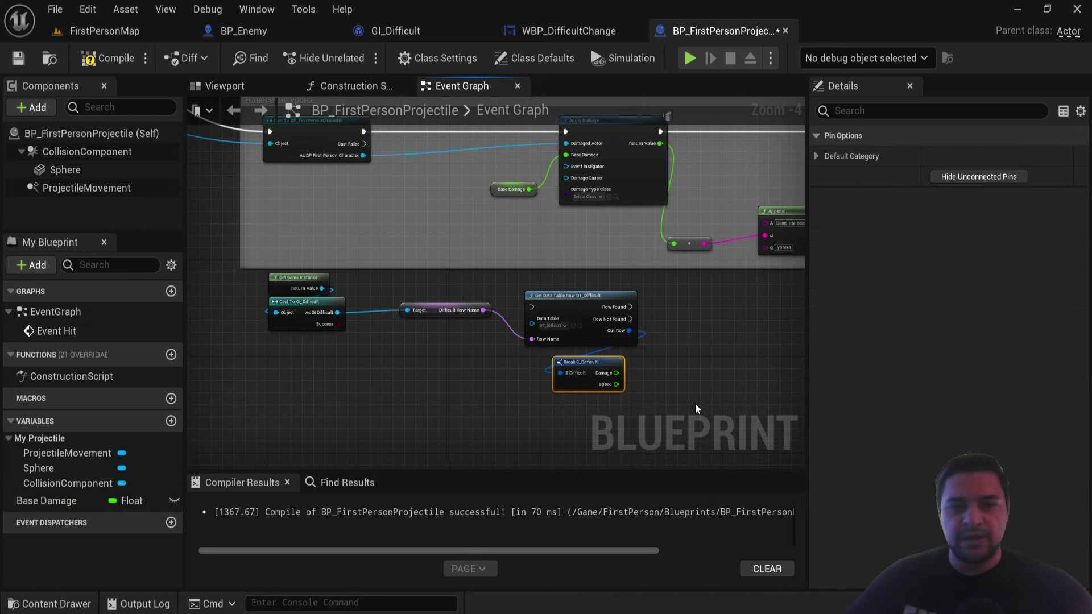
{"action": "mouse_move", "coordinate": [726, 427]}
{"action": "left_mouse_down"}
{"action": "mouse_move", "coordinate": [262, 270]}
{"action": "mouse_move", "coordinate": [211, 286]}
{"action": "mouse_move", "coordinate": [194, 325]}
{"action": "left_mouse_up"}
{"action": "left_click", "coordinate": [591, 333]}
{"action": "scroll", "coordinate": [590, 333], "scroll_direction": "up", "scroll_amount": 2}
{"action": "left_click_drag", "start_coordinate": [576, 203], "coordinate": [509, 185]}
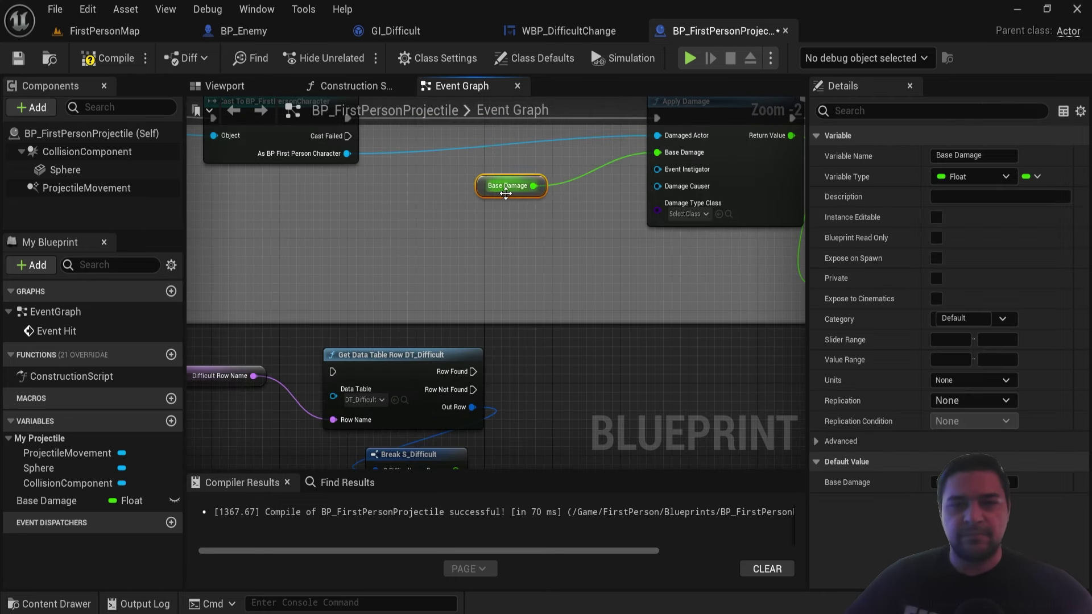
{"action": "left_click", "coordinate": [533, 238]}
{"action": "right_click_drag", "start_coordinate": [533, 238], "coordinate": [543, 199]}
{"action": "mouse_move", "coordinate": [524, 149]}
{"action": "left_mouse_down"}
{"action": "mouse_move", "coordinate": [476, 309]}
{"action": "mouse_move", "coordinate": [616, 370]}
{"action": "left_mouse_up"}
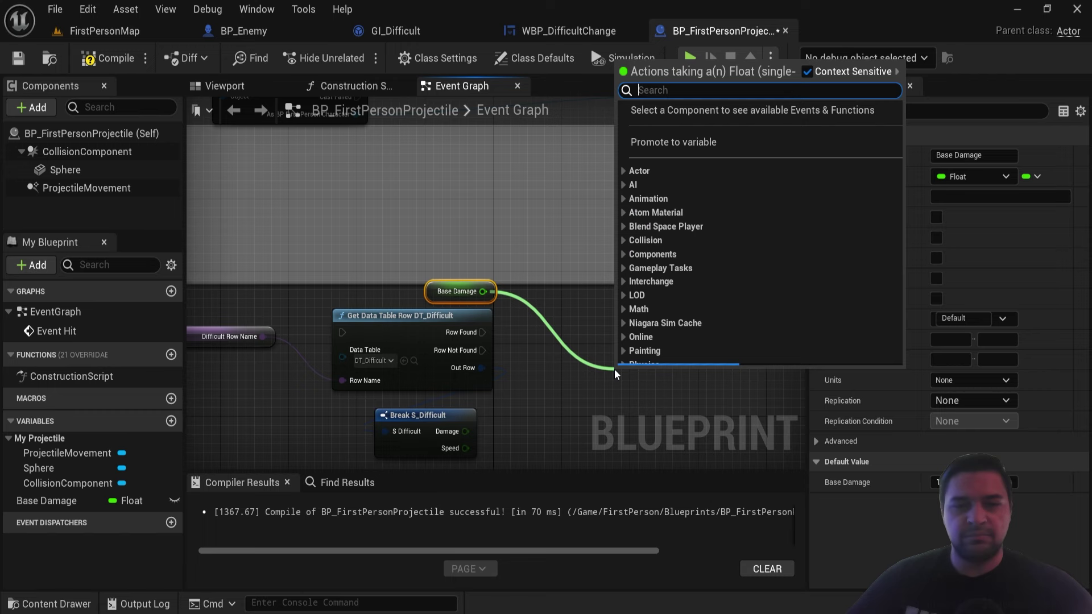
- Multiply Base Damage by the row's Damage and feed the product into Apply Damage's Base Damage
{"action": "type", "text": "*"}
{"action": "key", "text": "Return"}
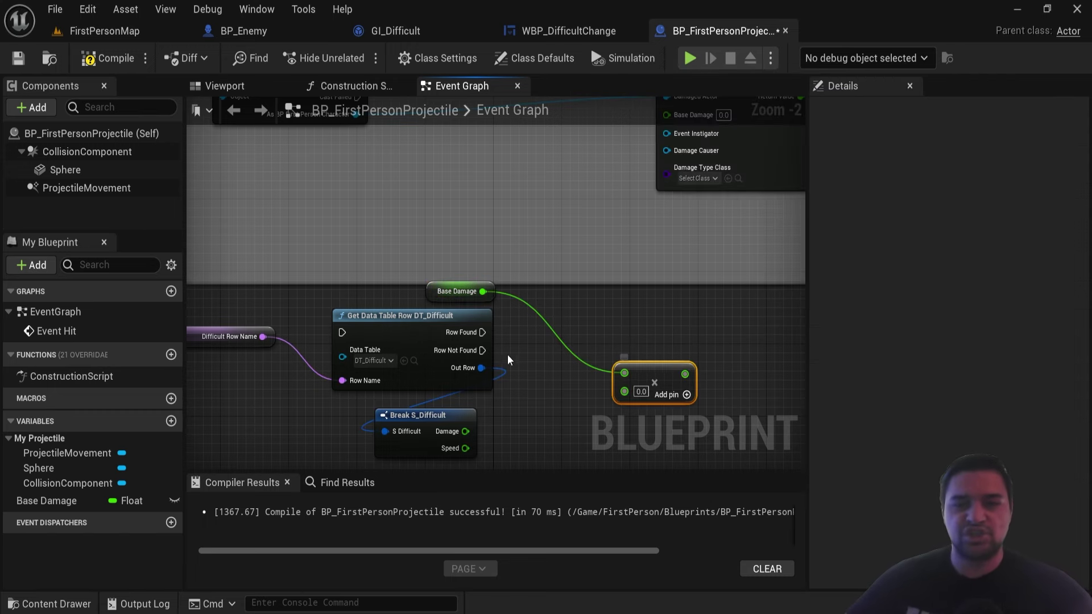
{"action": "scroll", "coordinate": [483, 392], "scroll_direction": "up", "scroll_amount": 1}
{"action": "left_click_drag", "start_coordinate": [464, 393], "coordinate": [650, 345]}
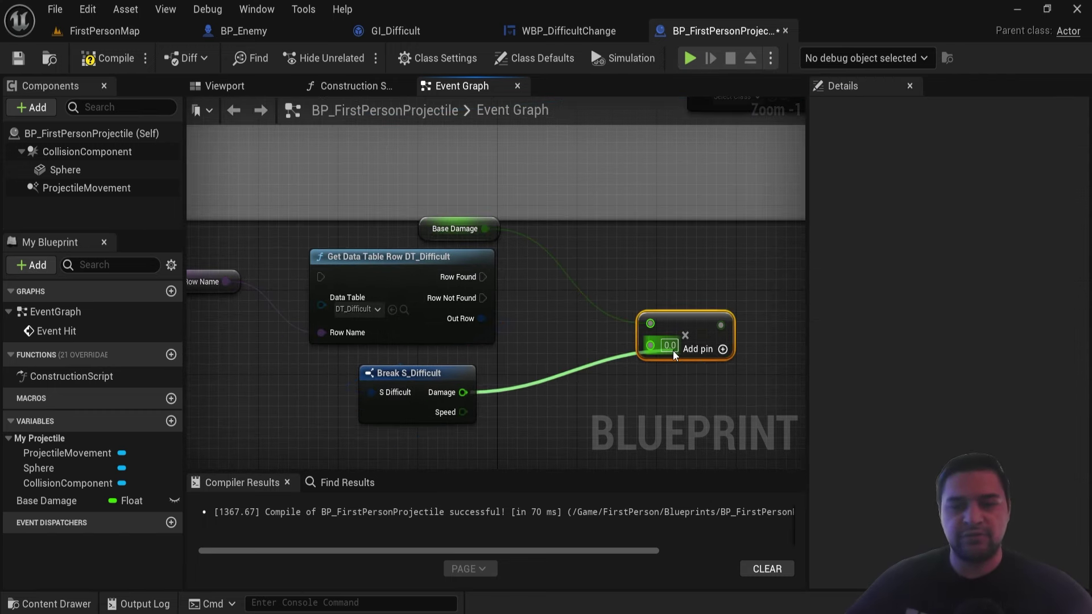
{"action": "scroll", "coordinate": [620, 385], "scroll_direction": "down", "scroll_amount": 1}
{"action": "scroll", "coordinate": [620, 385], "scroll_direction": "down", "scroll_amount": 1}
{"action": "mouse_move", "coordinate": [632, 392]}
{"action": "left_mouse_down"}
{"action": "mouse_move", "coordinate": [609, 360]}
{"action": "mouse_move", "coordinate": [623, 167]}
{"action": "left_mouse_up"}
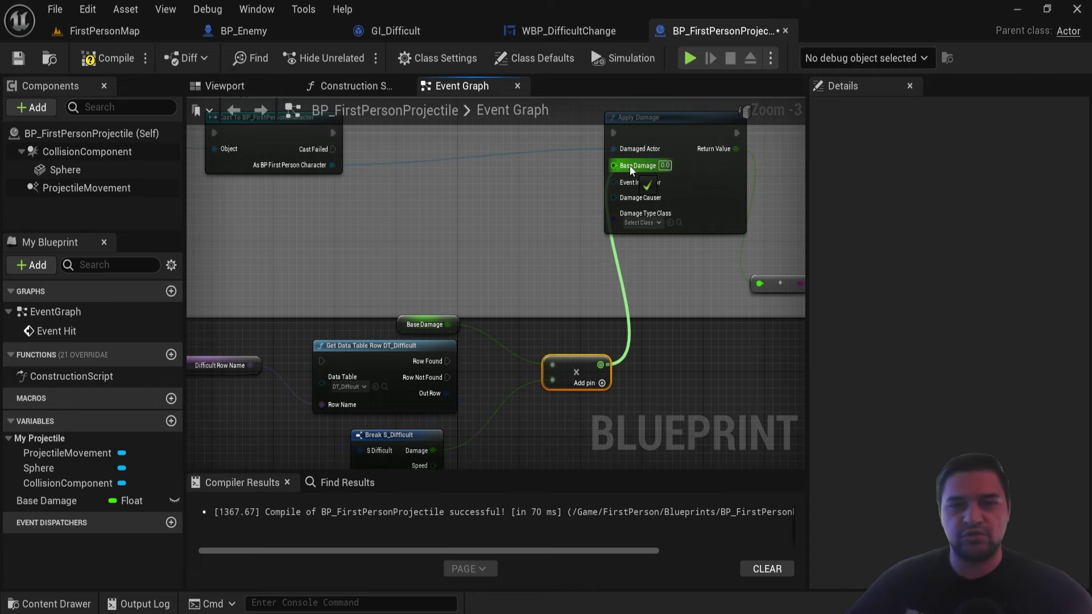
{"action": "scroll", "coordinate": [658, 371], "scroll_direction": "down", "scroll_amount": 1}
{"action": "scroll", "coordinate": [592, 319], "scroll_direction": "down", "scroll_amount": 1}
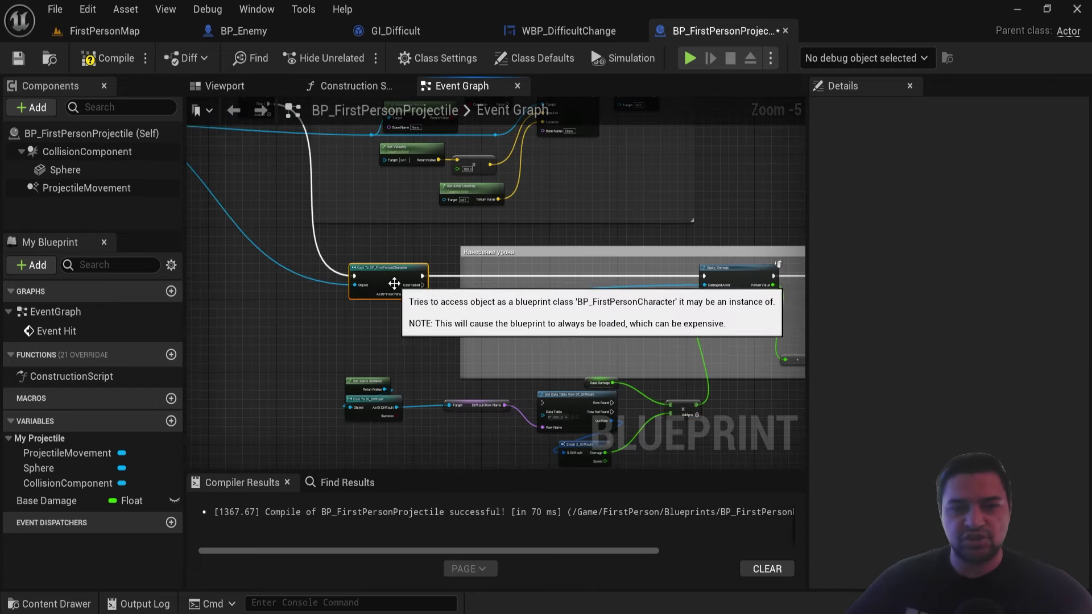
{"action": "scroll", "coordinate": [439, 349], "scroll_direction": "up", "scroll_amount": 1}
{"action": "scroll", "coordinate": [593, 341], "scroll_direction": "up", "scroll_amount": 1}
{"action": "scroll", "coordinate": [601, 318], "scroll_direction": "up", "scroll_amount": 1}
{"action": "scroll", "coordinate": [600, 318], "scroll_direction": "down", "scroll_amount": 3}
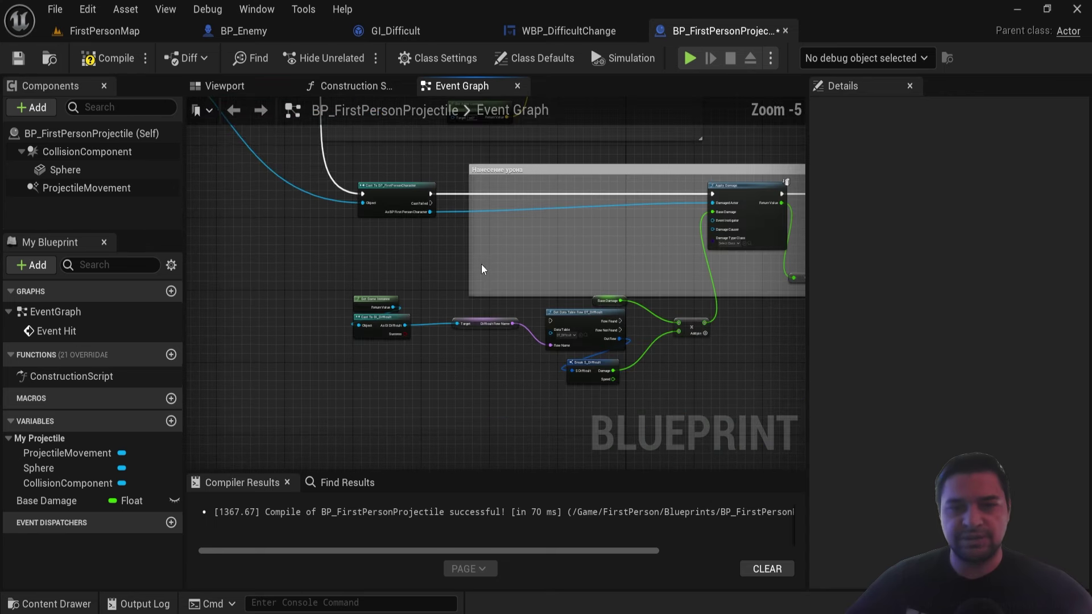
{"action": "scroll", "coordinate": [433, 193], "scroll_direction": "up", "scroll_amount": 2}
- Run the row lookup after the character cast, continuing from Row Found into Apply Damage
{"action": "left_click_drag", "start_coordinate": [439, 191], "coordinate": [655, 419]}
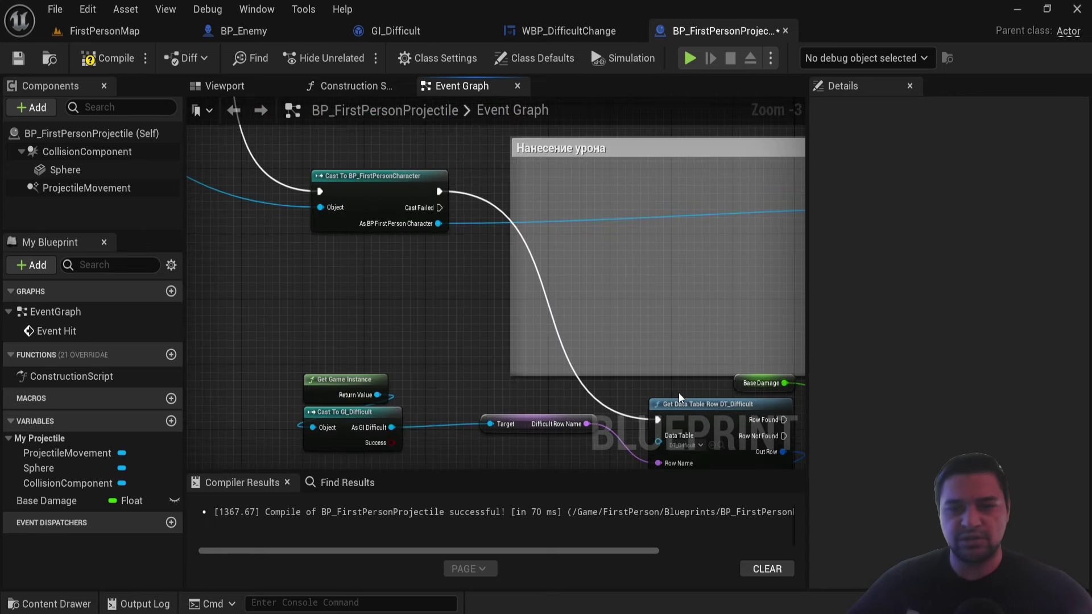
{"action": "left_click_drag", "start_coordinate": [783, 420], "coordinate": [756, 152]}
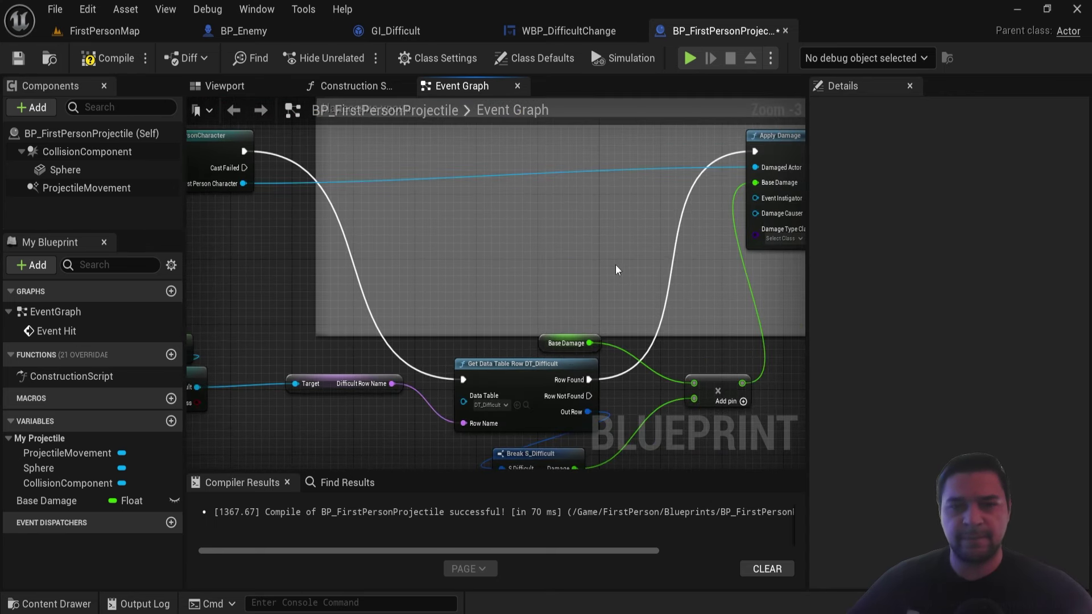
{"action": "left_click_drag", "start_coordinate": [546, 333], "coordinate": [604, 339]}
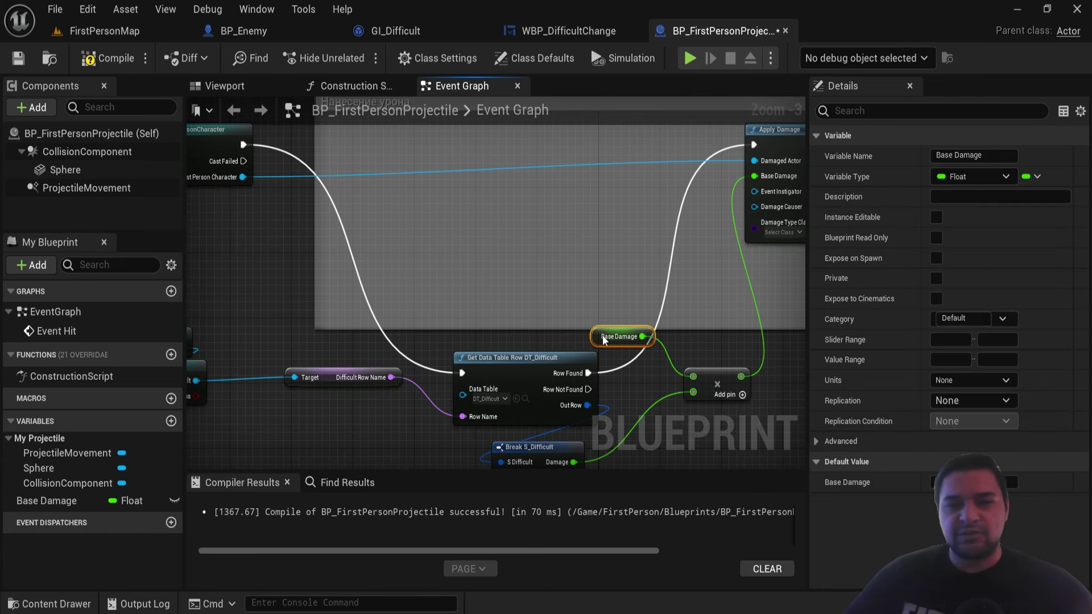
{"action": "right_click_drag", "start_coordinate": [604, 341], "coordinate": [542, 313]}
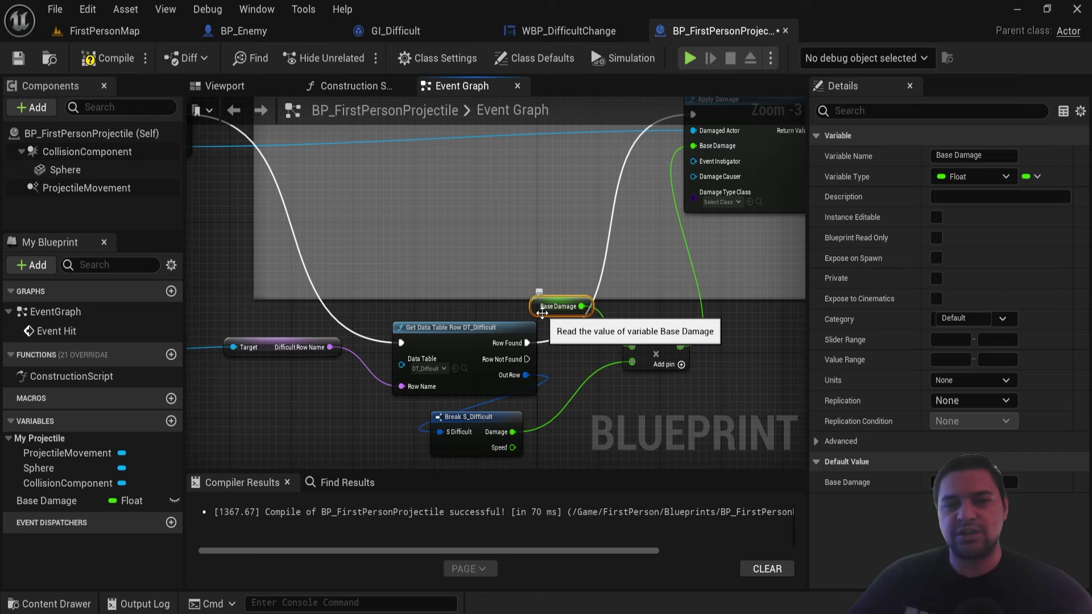
{"action": "scroll", "coordinate": [542, 313], "scroll_direction": "up", "scroll_amount": 2}
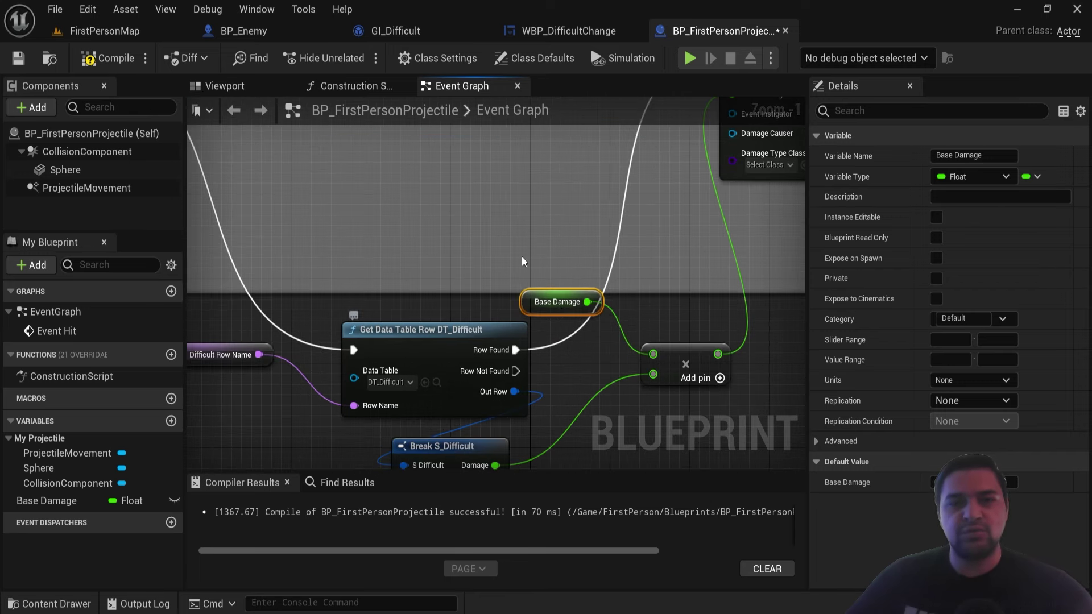
{"action": "left_click", "coordinate": [50, 605]}
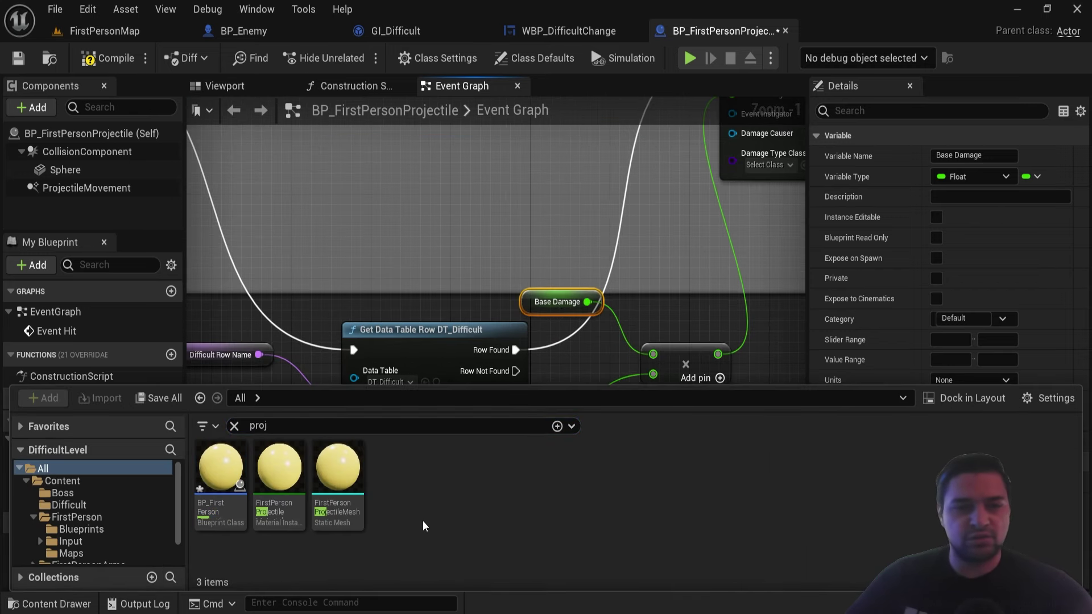
- In DT_Difficult, review the Medium, Hard and Veteran rows and set Veteran's Damage to 10
{"action": "left_click", "coordinate": [234, 426]}
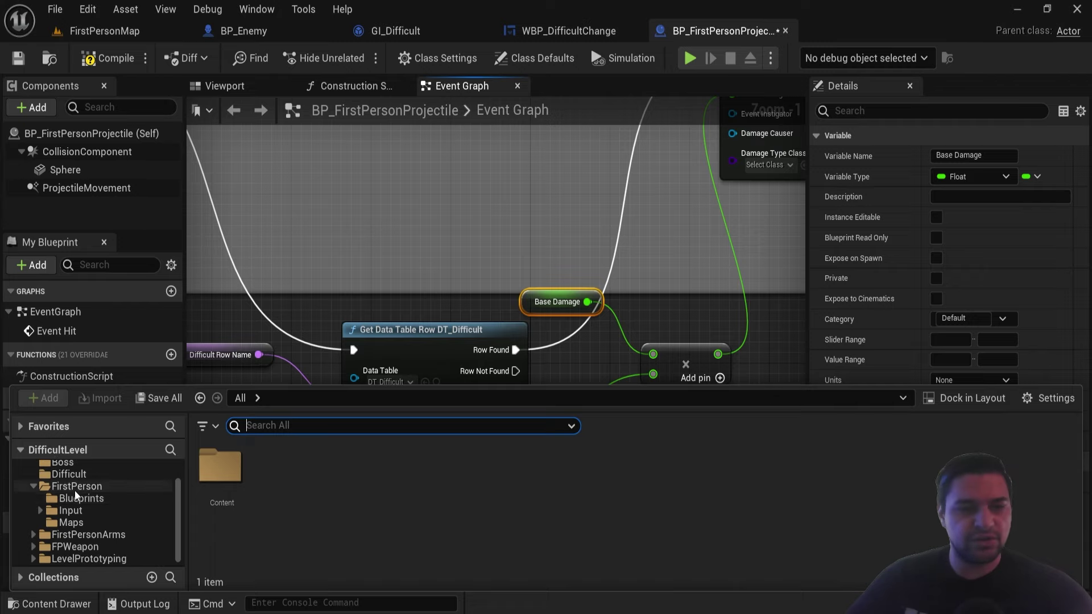
{"action": "left_click", "coordinate": [68, 505]}
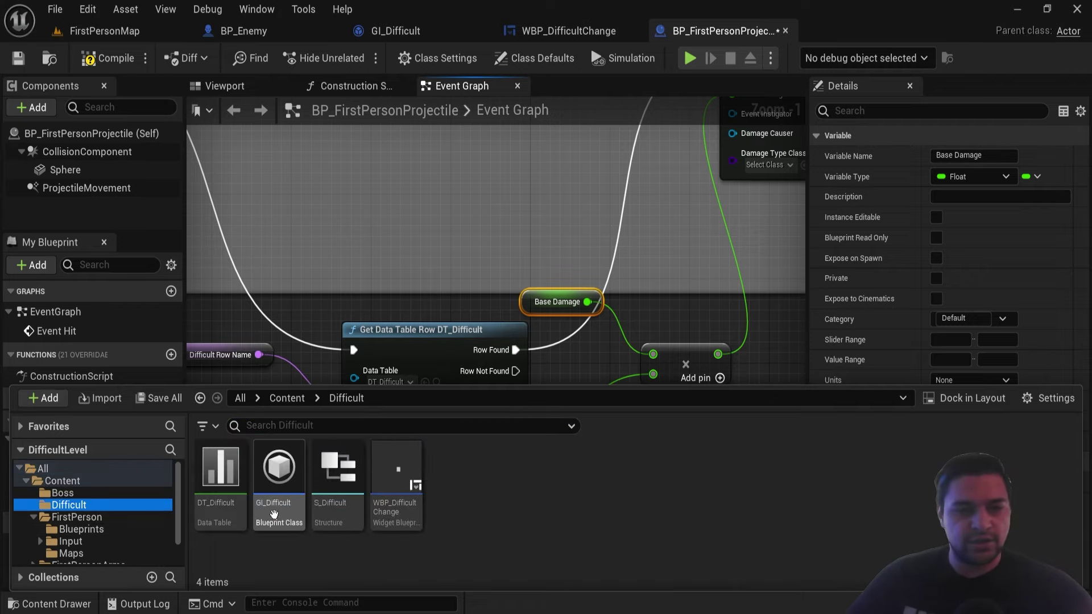
{"action": "double_click", "coordinate": [221, 484]}
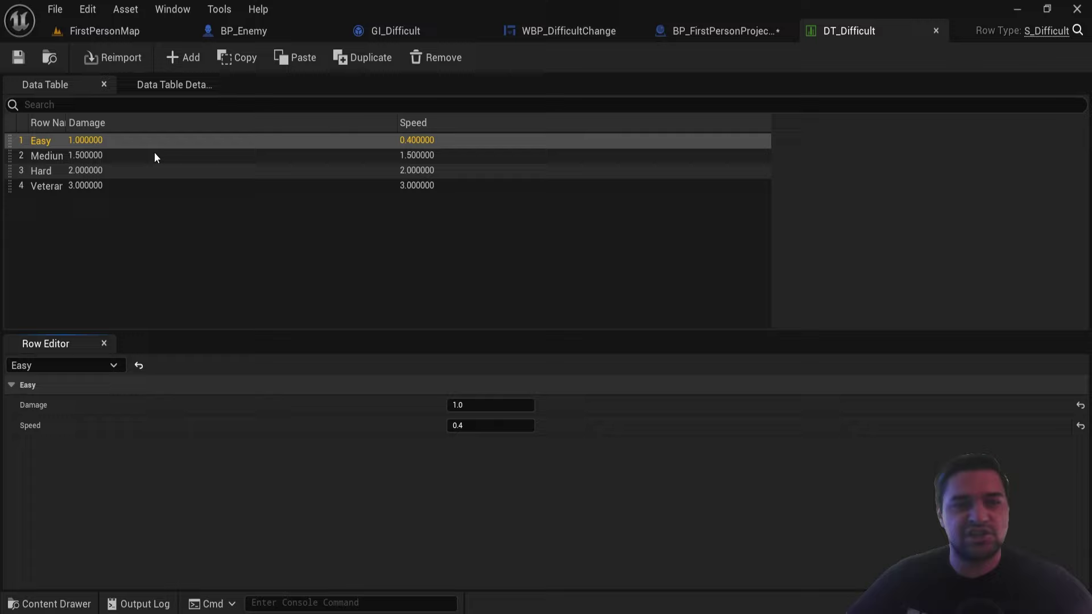
{"action": "left_click", "coordinate": [55, 161]}
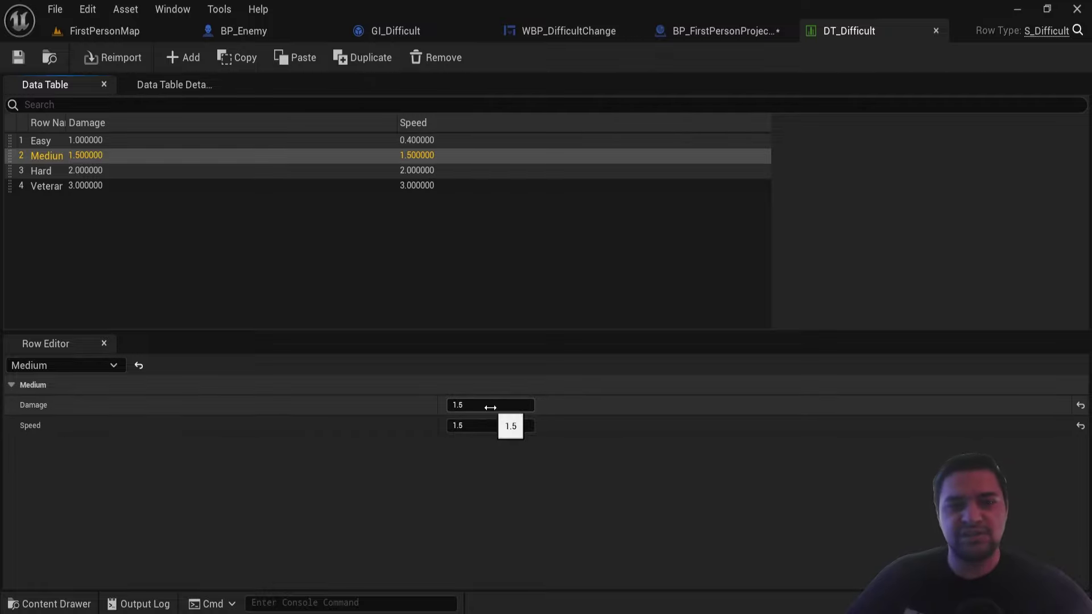
{"action": "left_click", "coordinate": [50, 168]}
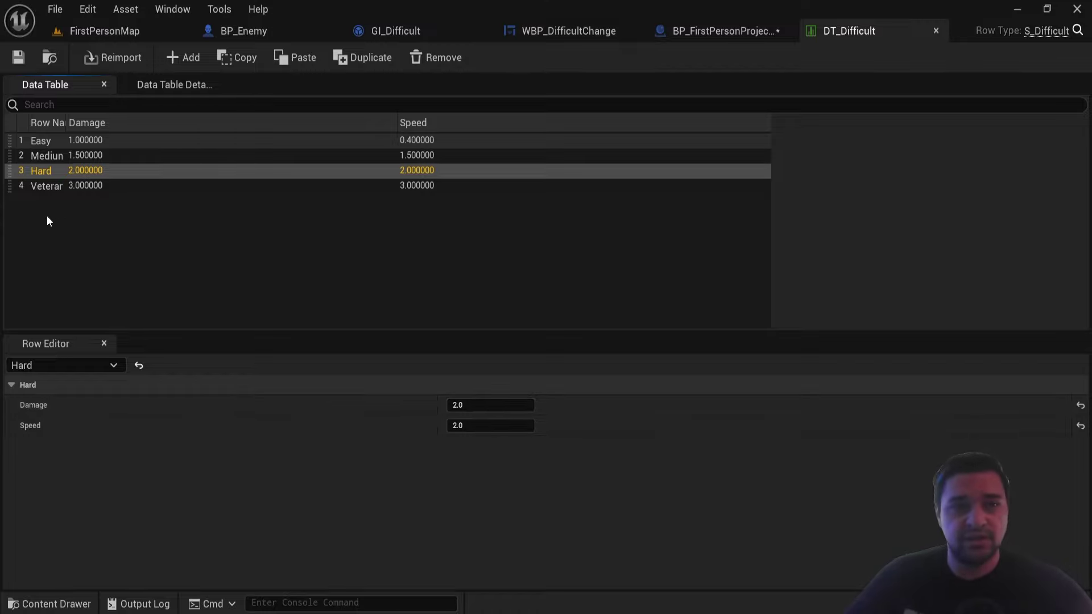
{"action": "left_click", "coordinate": [57, 188]}
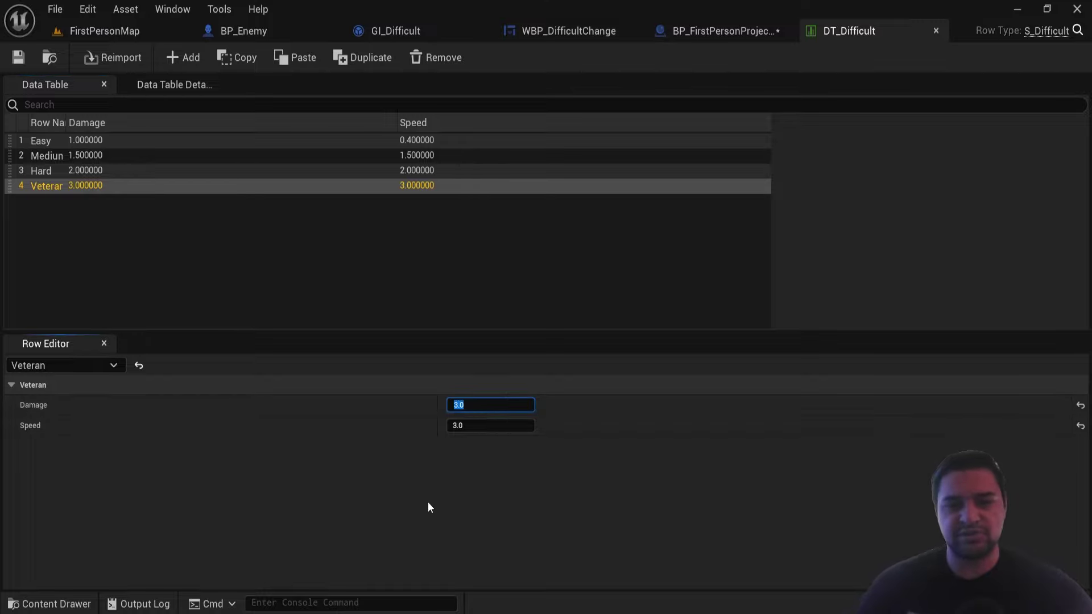
{"action": "type", "text": "10"}
{"action": "key", "text": "Return"}
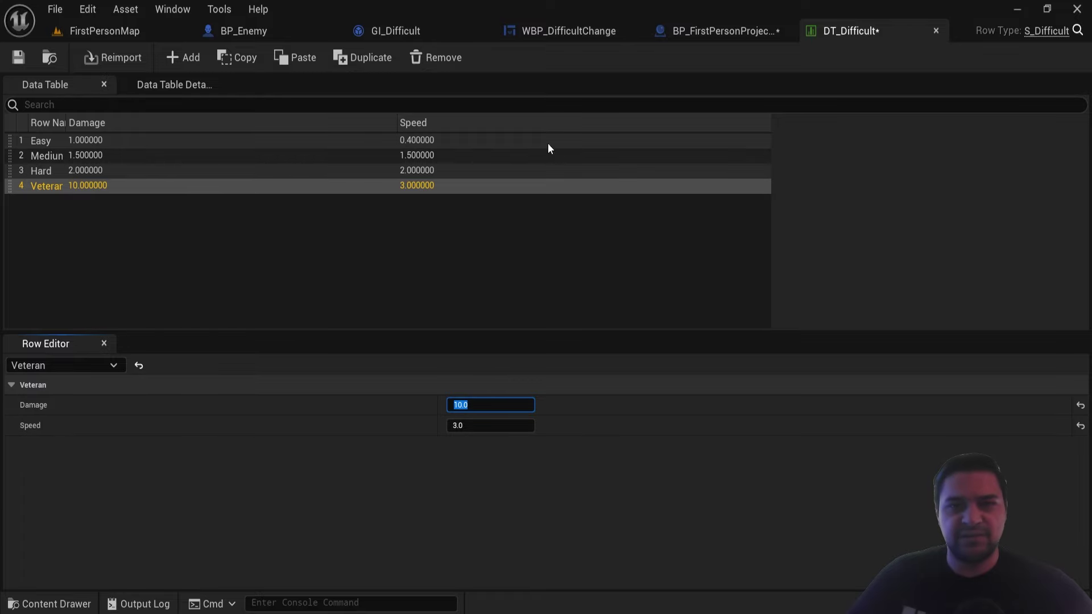
{"action": "left_click", "coordinate": [718, 31]}
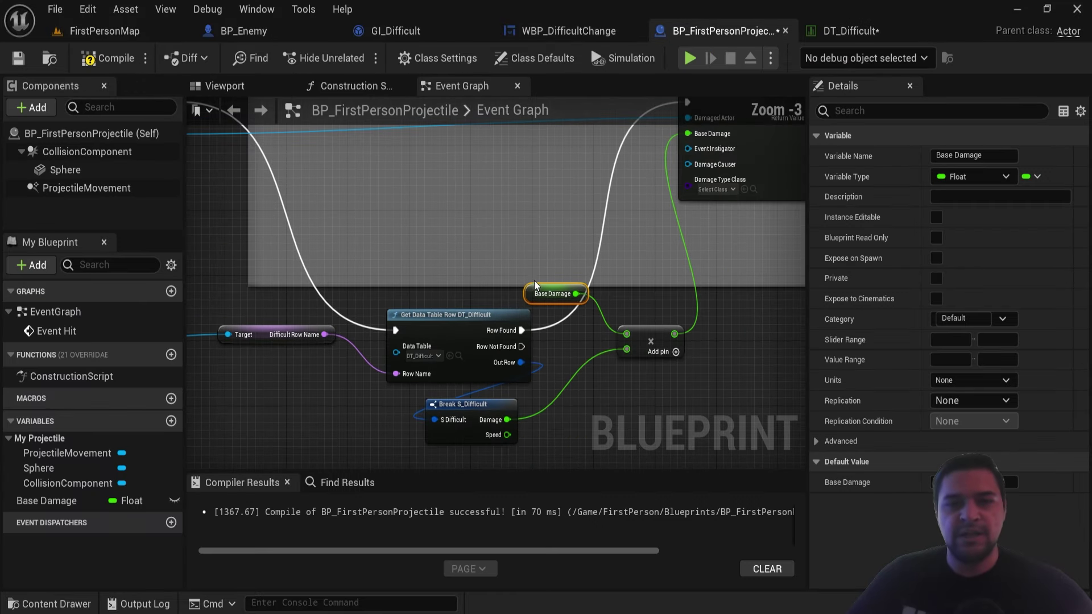
- Inspect the Base Damage multiplication and variable nodes in the projectile graph
{"action": "right_click_drag", "start_coordinate": [378, 317], "coordinate": [368, 309]}
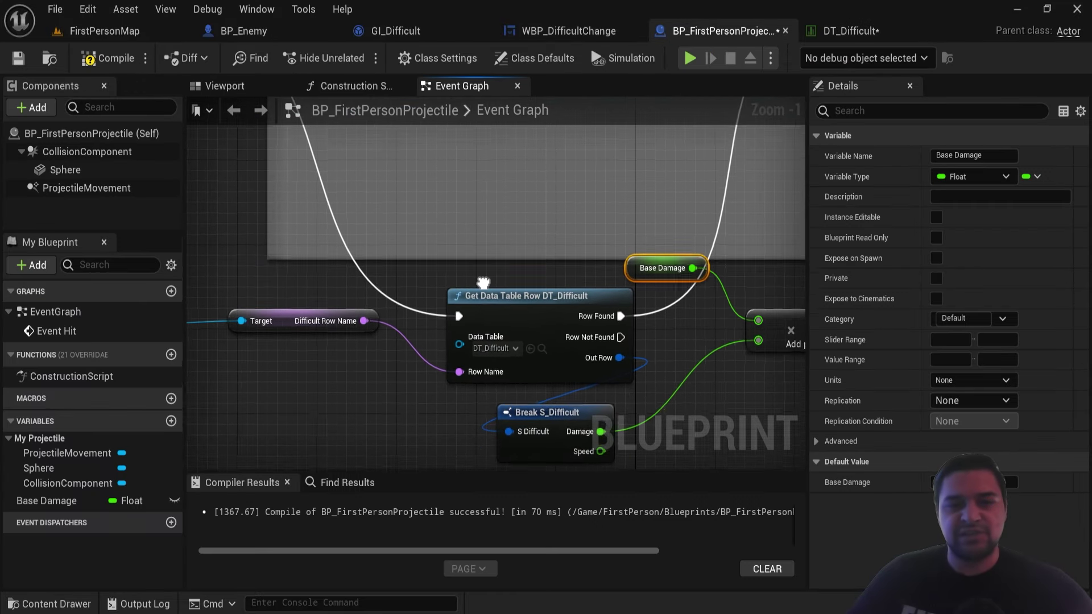
{"action": "right_click_drag", "start_coordinate": [533, 379], "coordinate": [500, 307]}
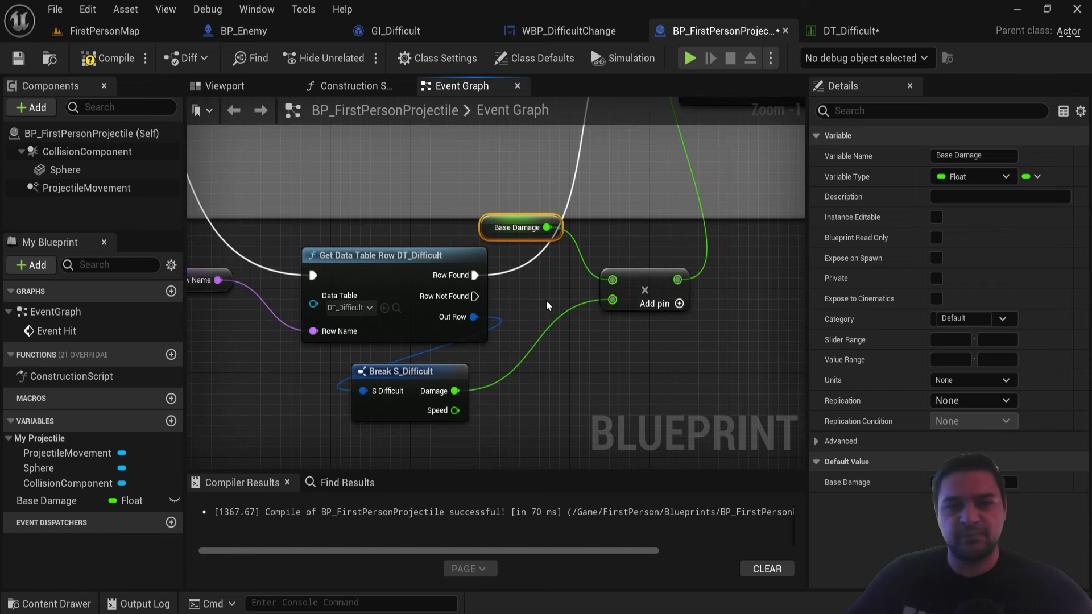
{"action": "scroll", "coordinate": [512, 262], "scroll_direction": "up", "scroll_amount": 1}
{"action": "left_click", "coordinate": [336, 383]}
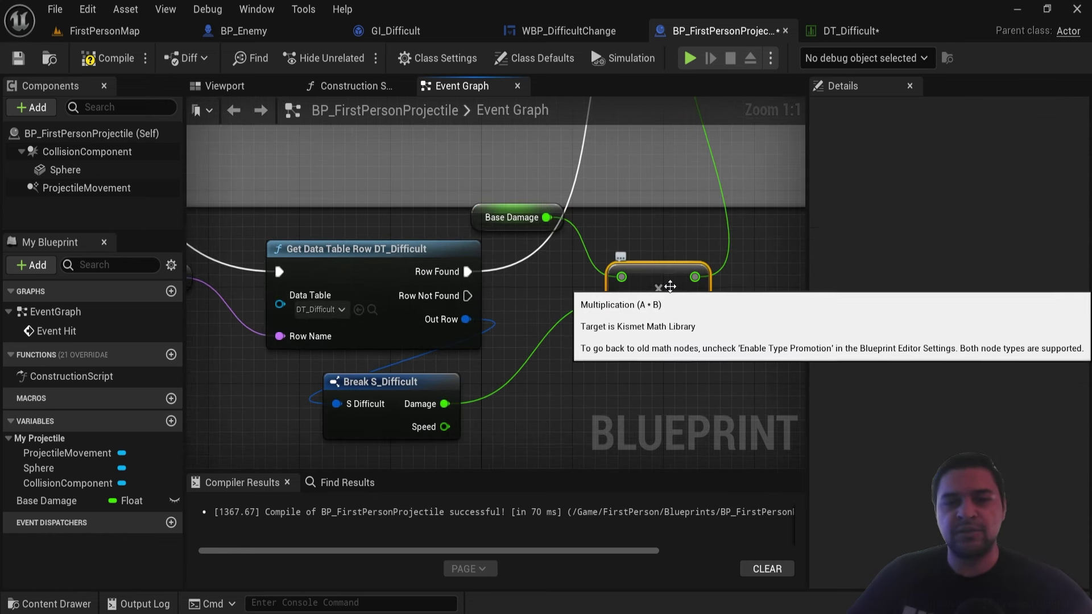
{"action": "left_click", "coordinate": [554, 222]}
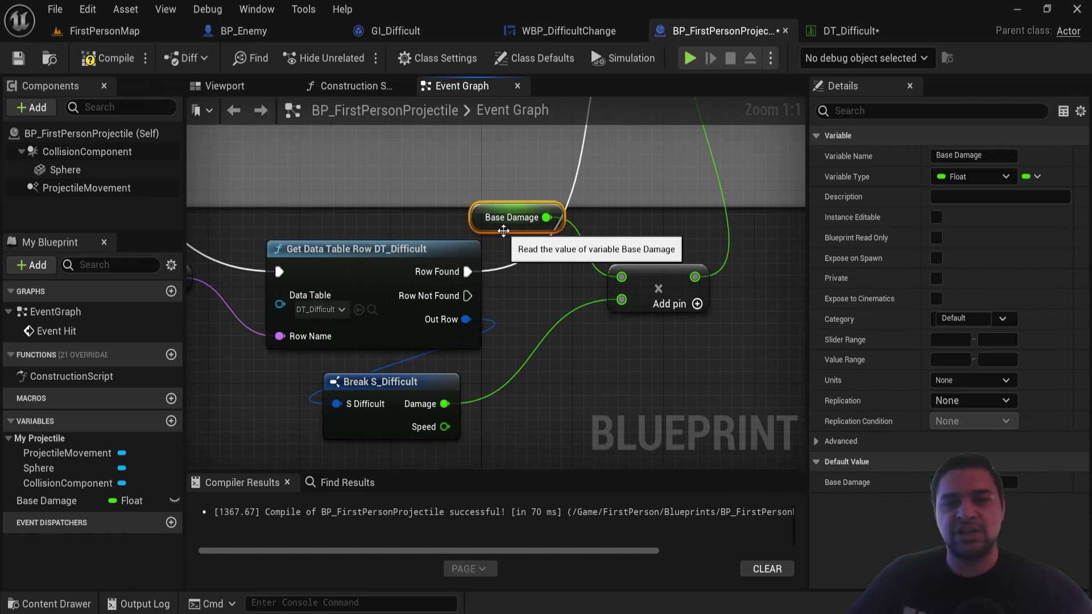
{"action": "left_click", "coordinate": [592, 384]}
{"action": "scroll", "coordinate": [610, 265], "scroll_direction": "down", "scroll_amount": 2}
{"action": "scroll", "coordinate": [613, 267], "scroll_direction": "down", "scroll_amount": 1}
{"action": "scroll", "coordinate": [477, 367], "scroll_direction": "up", "scroll_amount": 3}
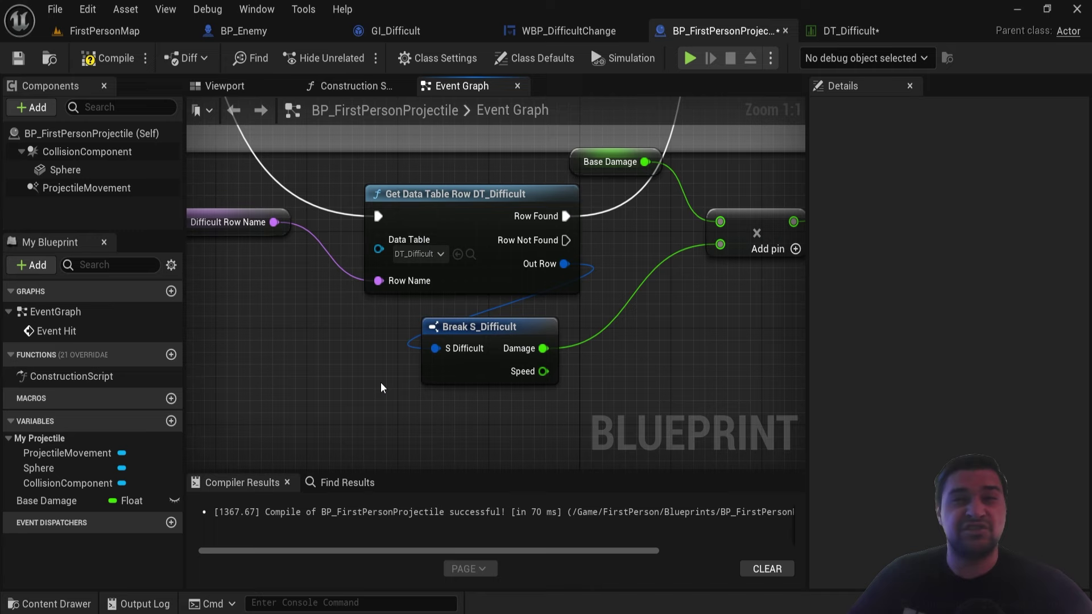
{"action": "scroll", "coordinate": [484, 376], "scroll_direction": "down", "scroll_amount": 2}
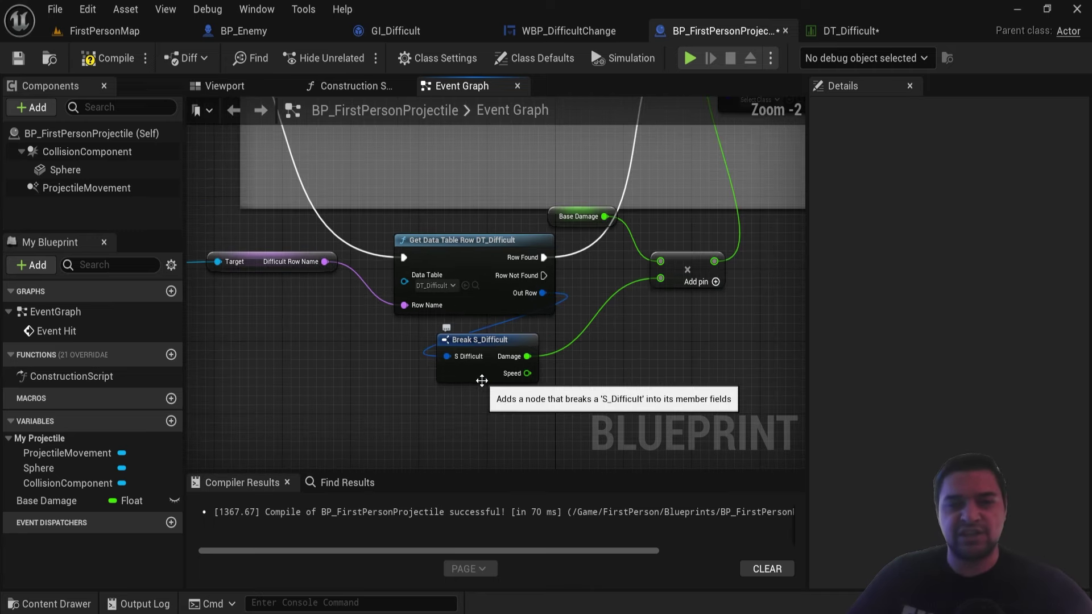
{"action": "scroll", "coordinate": [483, 378], "scroll_direction": "up", "scroll_amount": 1}
{"action": "scroll", "coordinate": [534, 373], "scroll_direction": "up", "scroll_amount": 1}
{"action": "scroll", "coordinate": [537, 373], "scroll_direction": "down", "scroll_amount": 3}
- Hide the unused Speed pin on the Break S_Difficult node
{"action": "right_click_drag", "start_coordinate": [537, 372], "coordinate": [535, 267]}
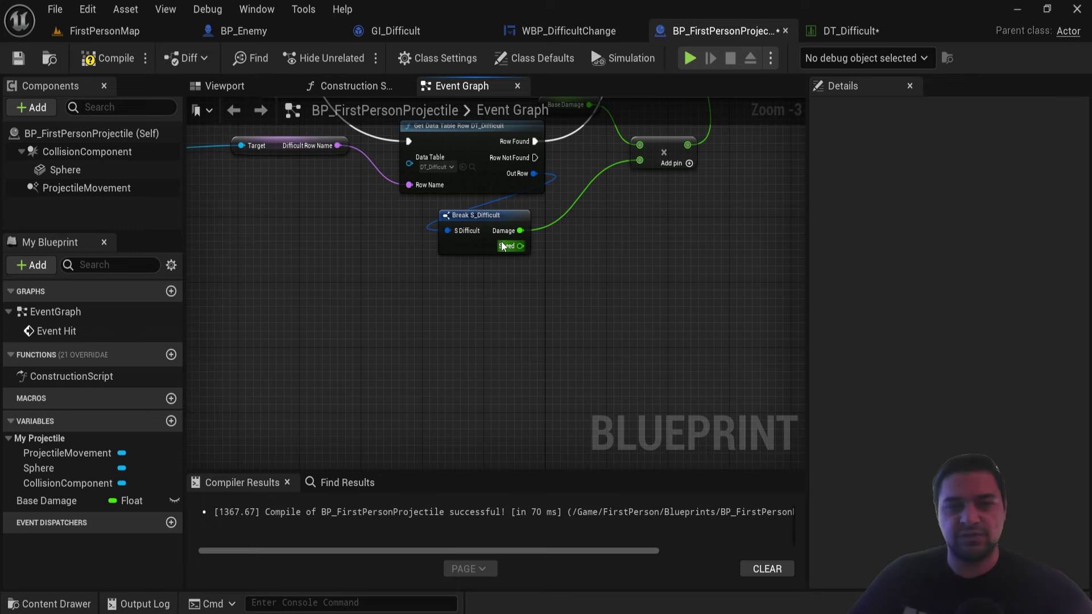
{"action": "scroll", "coordinate": [520, 285], "scroll_direction": "up", "scroll_amount": 3}
{"action": "right_click_drag", "start_coordinate": [468, 242], "coordinate": [468, 297]}
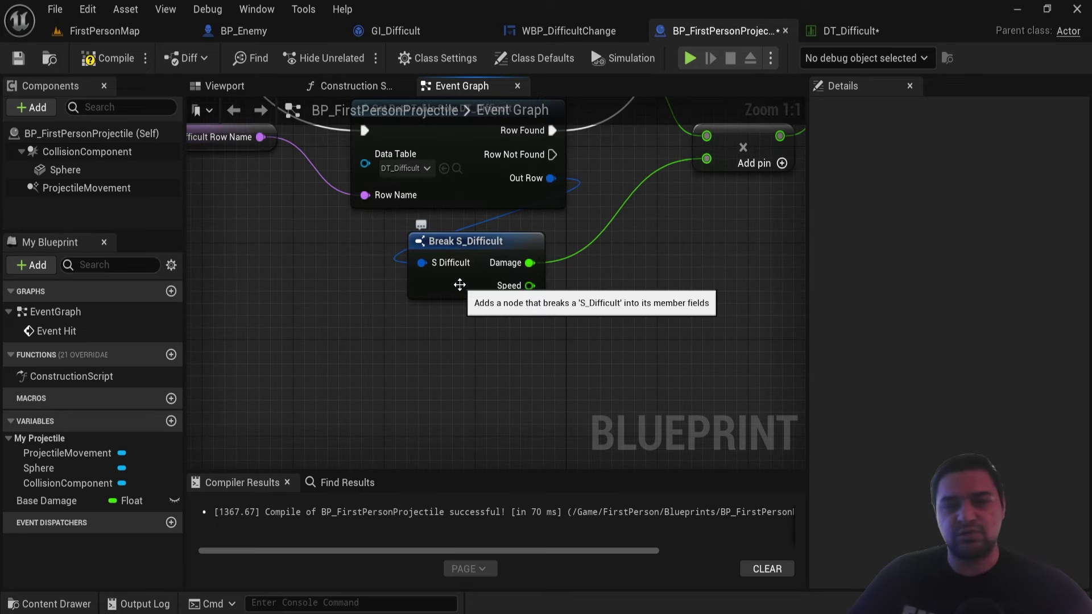
{"action": "left_click", "coordinate": [460, 285]}
{"action": "right_click", "coordinate": [460, 285]}
{"action": "left_click", "coordinate": [460, 285]}
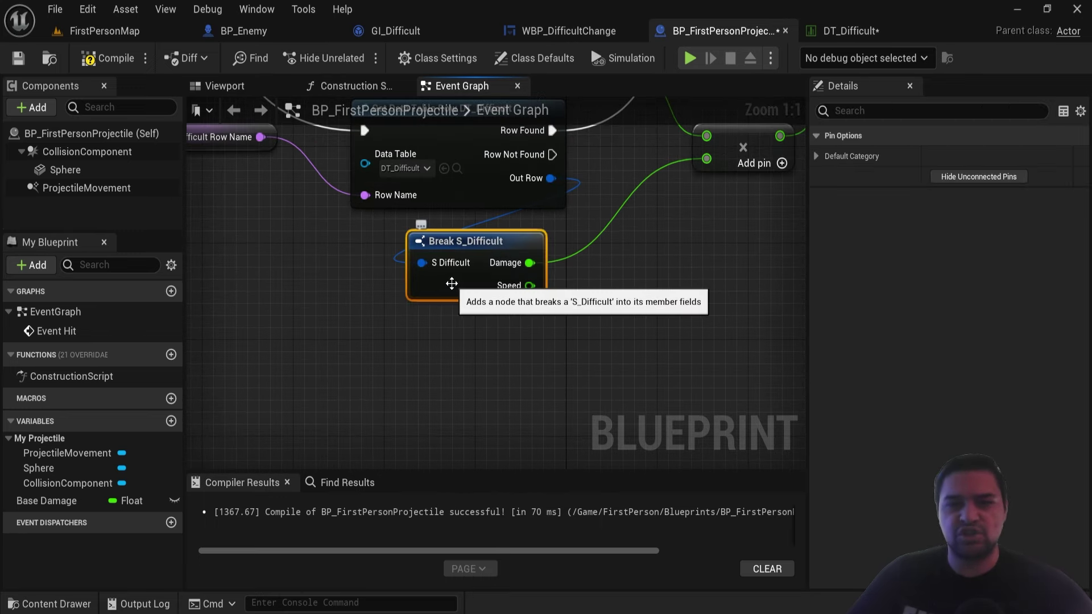
{"action": "left_click", "coordinate": [979, 177]}
{"action": "scroll", "coordinate": [500, 245], "scroll_direction": "down", "scroll_amount": 3}
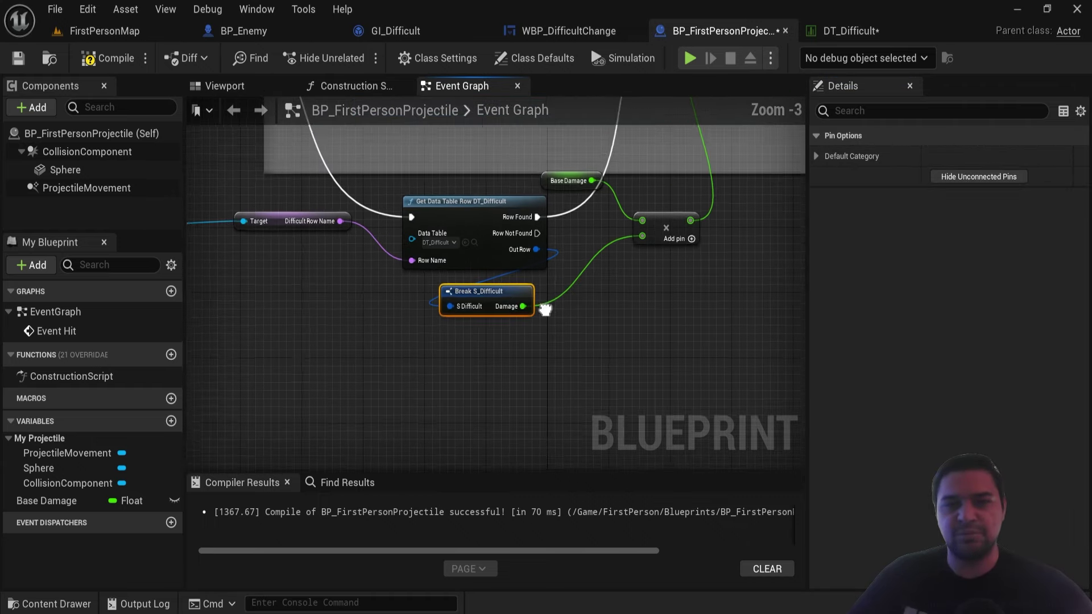
- Select the whole difficulty damage node group and compile BP_FirstPersonProjectile
{"action": "mouse_move", "coordinate": [541, 303]}
{"action": "right_mouse_down"}
{"action": "mouse_move", "coordinate": [578, 335]}
{"action": "mouse_move", "coordinate": [660, 347]}
{"action": "right_mouse_up"}
{"action": "scroll", "coordinate": [578, 334], "scroll_direction": "down", "scroll_amount": 1}
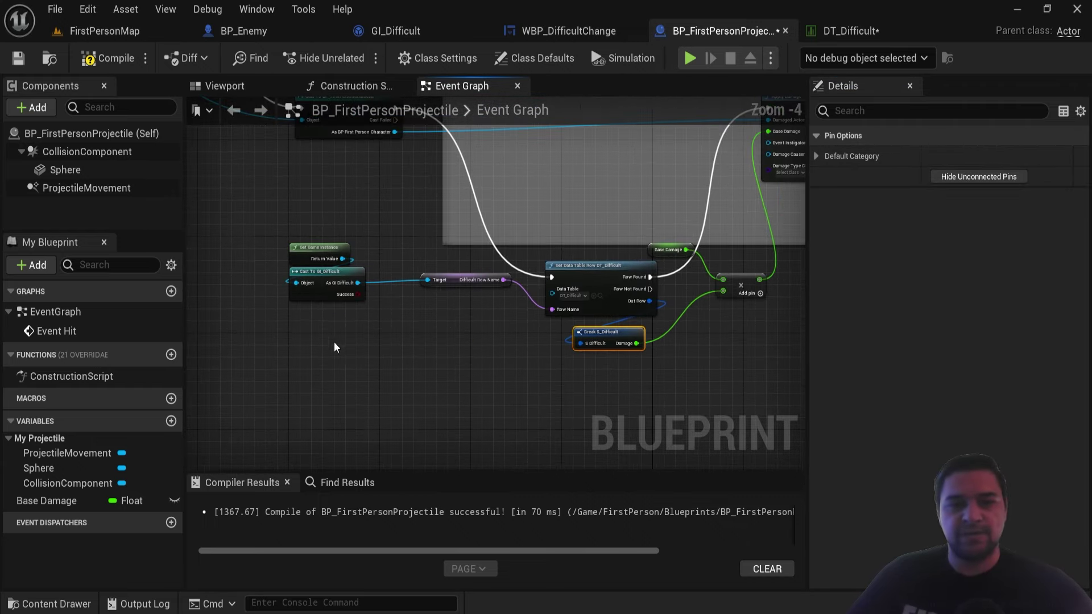
{"action": "left_click_drag", "start_coordinate": [337, 347], "coordinate": [343, 252]}
{"action": "left_click_drag", "start_coordinate": [310, 397], "coordinate": [745, 254]}
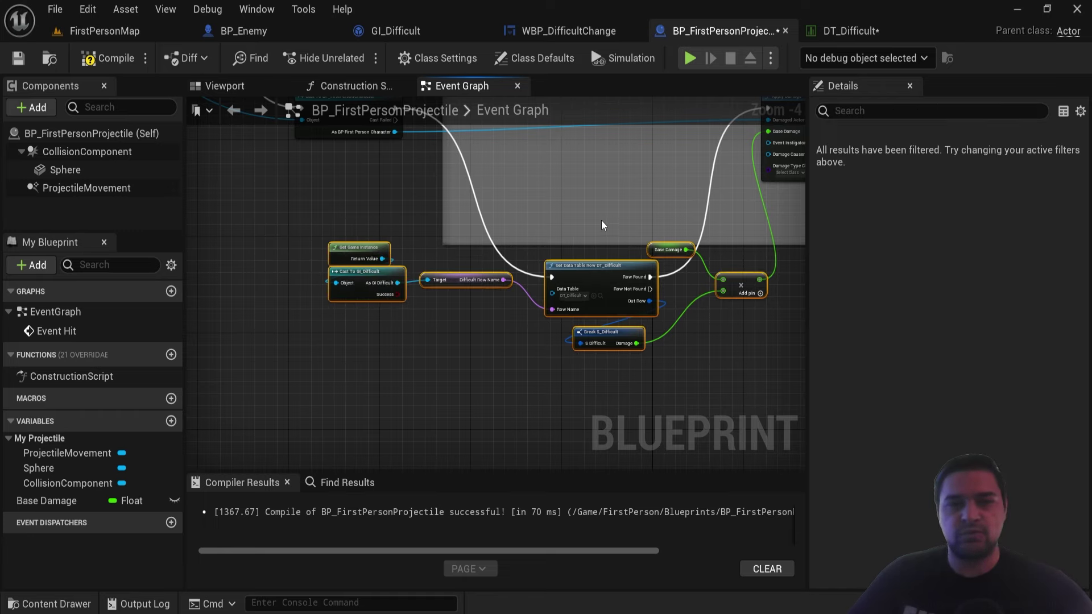
{"action": "left_click", "coordinate": [114, 56]}
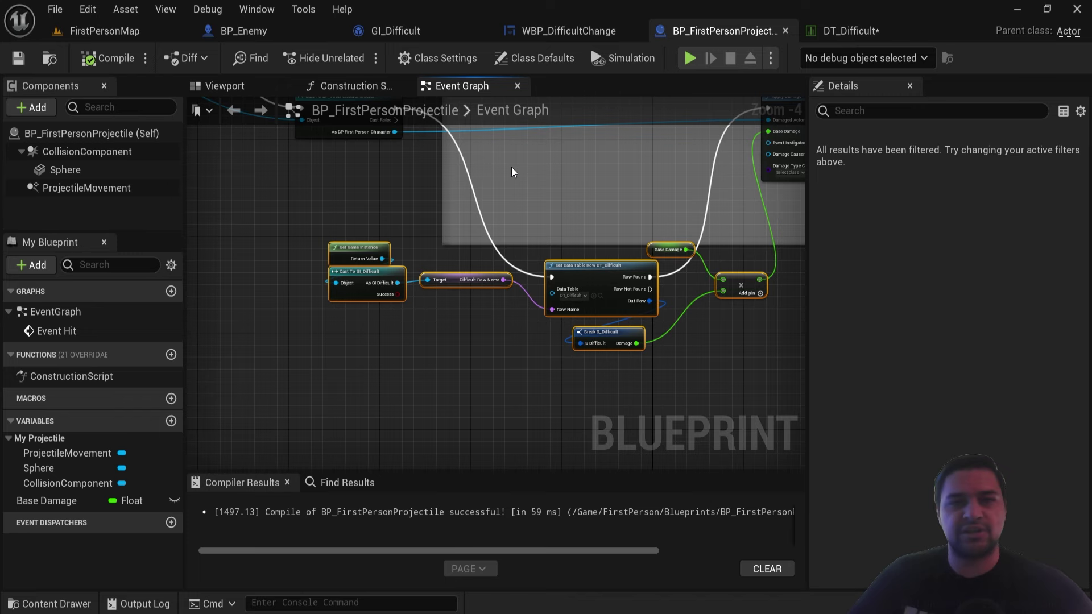
- In BP_Enemy, select Delay, SpawnActor, Get Socket Transform and Move to Player after AI MoveTo
{"action": "left_click", "coordinate": [250, 32]}
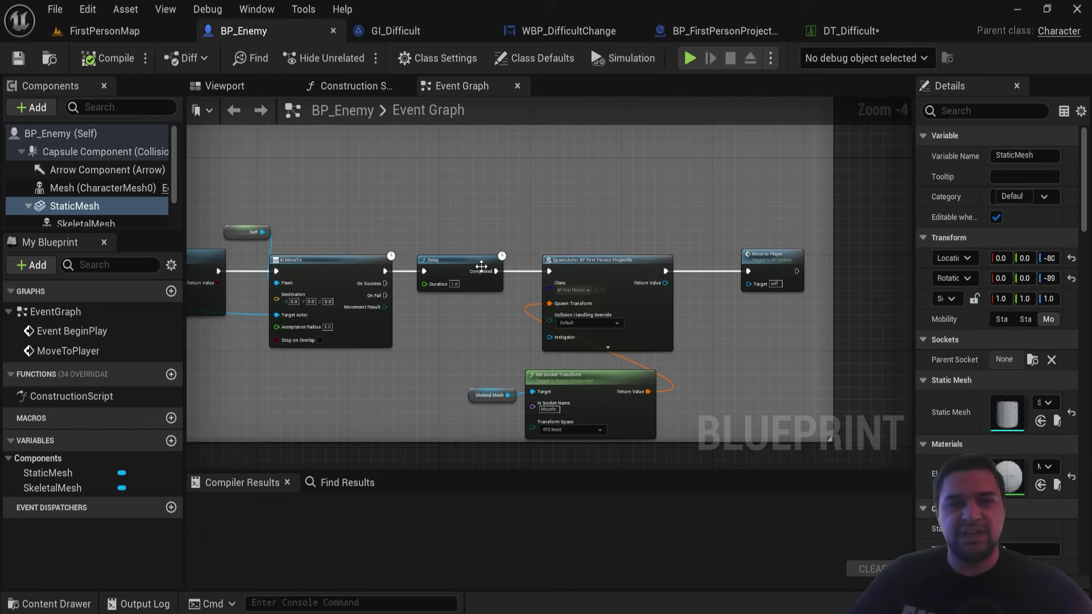
{"action": "scroll", "coordinate": [451, 261], "scroll_direction": "up", "scroll_amount": 3}
{"action": "scroll", "coordinate": [456, 207], "scroll_direction": "down", "scroll_amount": 1}
{"action": "scroll", "coordinate": [467, 210], "scroll_direction": "down", "scroll_amount": 1}
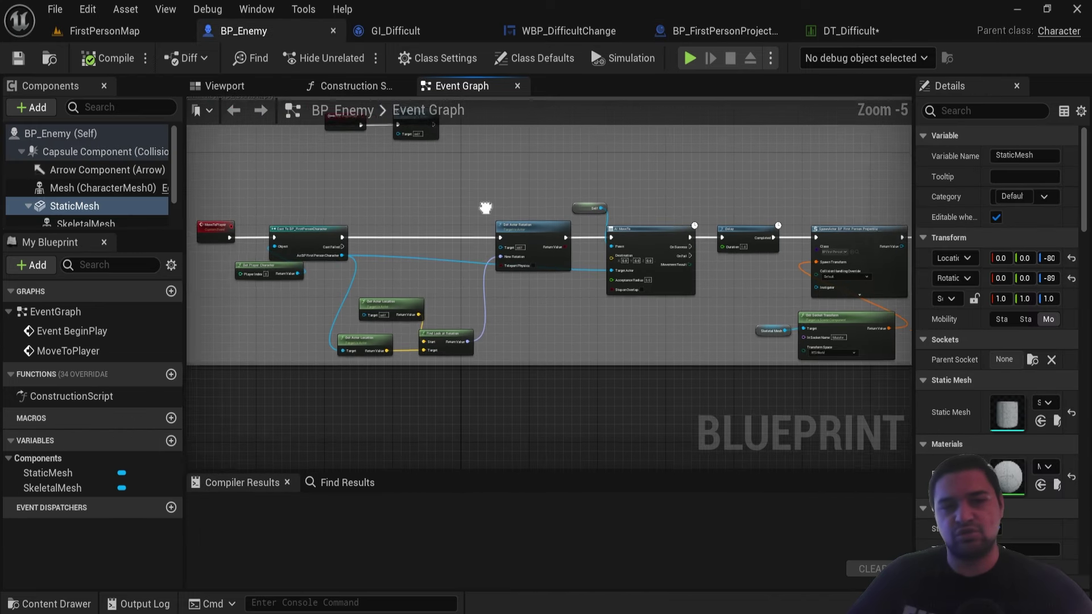
{"action": "right_click_drag", "start_coordinate": [474, 214], "coordinate": [449, 222]}
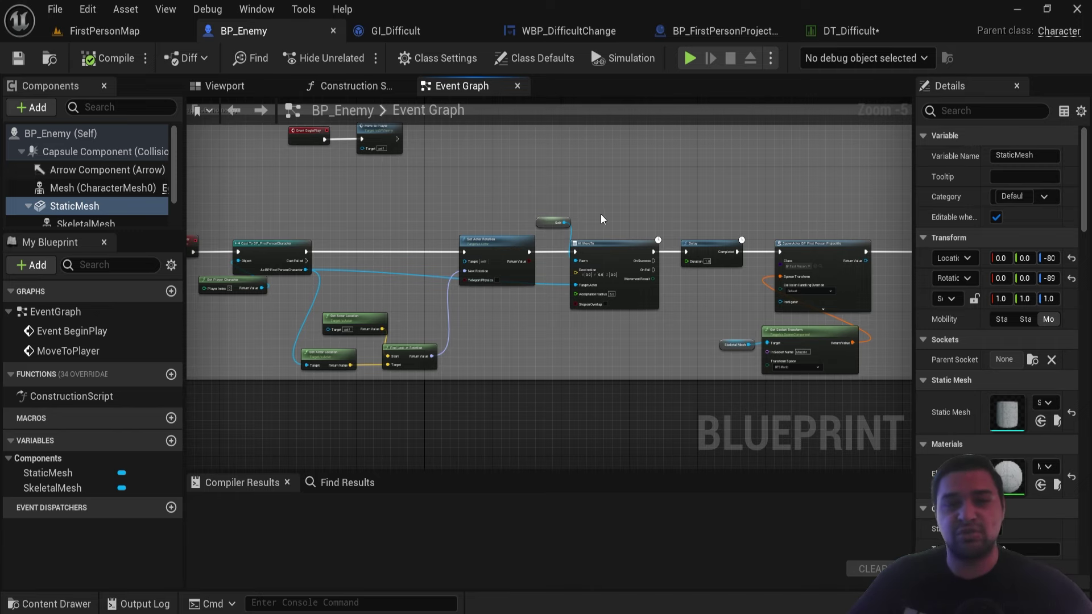
{"action": "scroll", "coordinate": [569, 233], "scroll_direction": "up", "scroll_amount": 1}
{"action": "right_click_drag", "start_coordinate": [734, 208], "coordinate": [421, 187]}
{"action": "left_click_drag", "start_coordinate": [421, 186], "coordinate": [757, 407]}
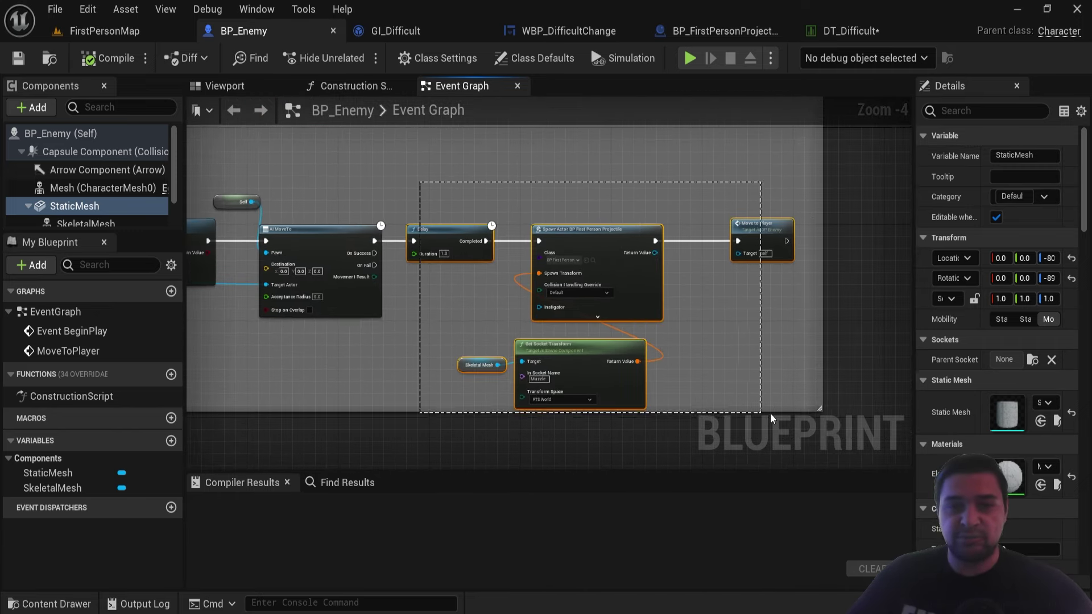
{"action": "scroll", "coordinate": [738, 237], "scroll_direction": "down", "scroll_amount": 1}
{"action": "scroll", "coordinate": [466, 344], "scroll_direction": "up", "scroll_amount": 1}
- Wire the pasted Get Data Table Row between AI MoveTo and Delay via Row Found
{"action": "right_click_drag", "start_coordinate": [466, 344], "coordinate": [501, 319]}
{"action": "scroll", "coordinate": [515, 327], "scroll_direction": "up", "scroll_amount": 1}
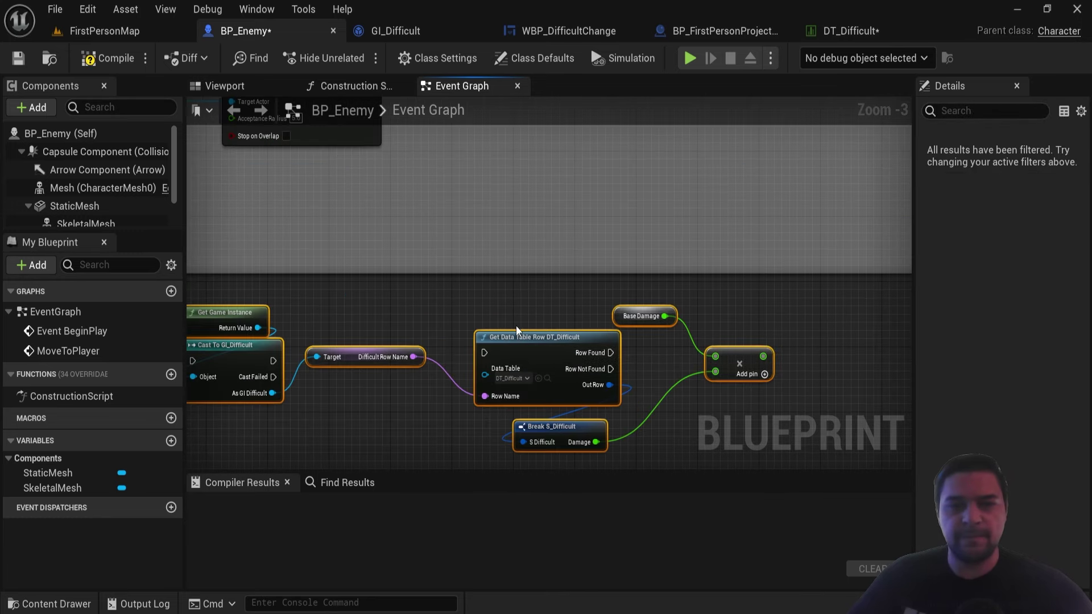
{"action": "left_click_drag", "start_coordinate": [516, 330], "coordinate": [594, 198]}
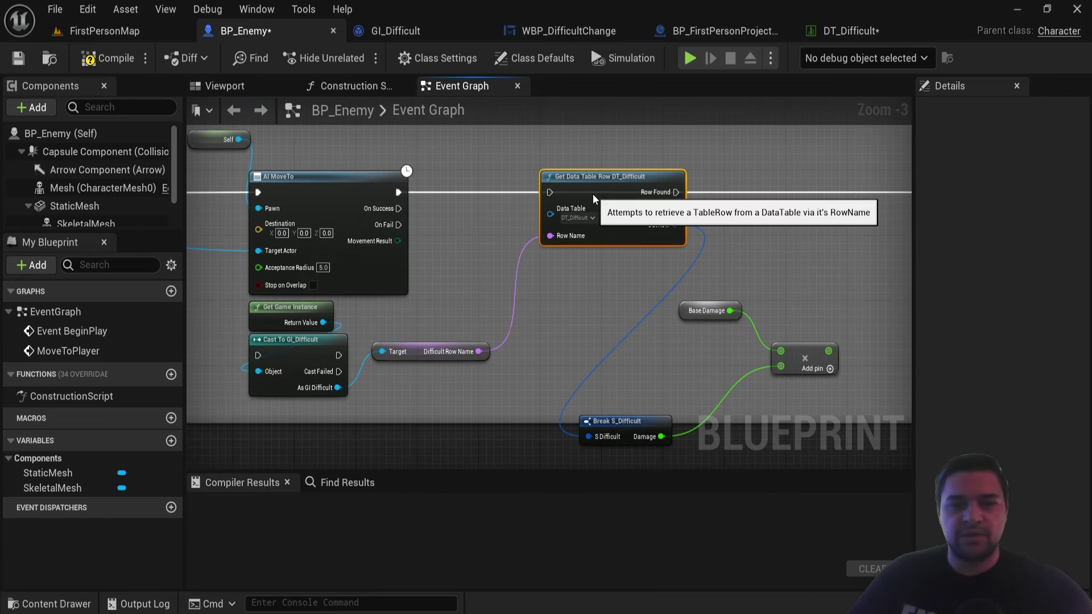
{"action": "left_click_drag", "start_coordinate": [399, 192], "coordinate": [549, 192]}
{"action": "right_click_drag", "start_coordinate": [625, 267], "coordinate": [480, 291]}
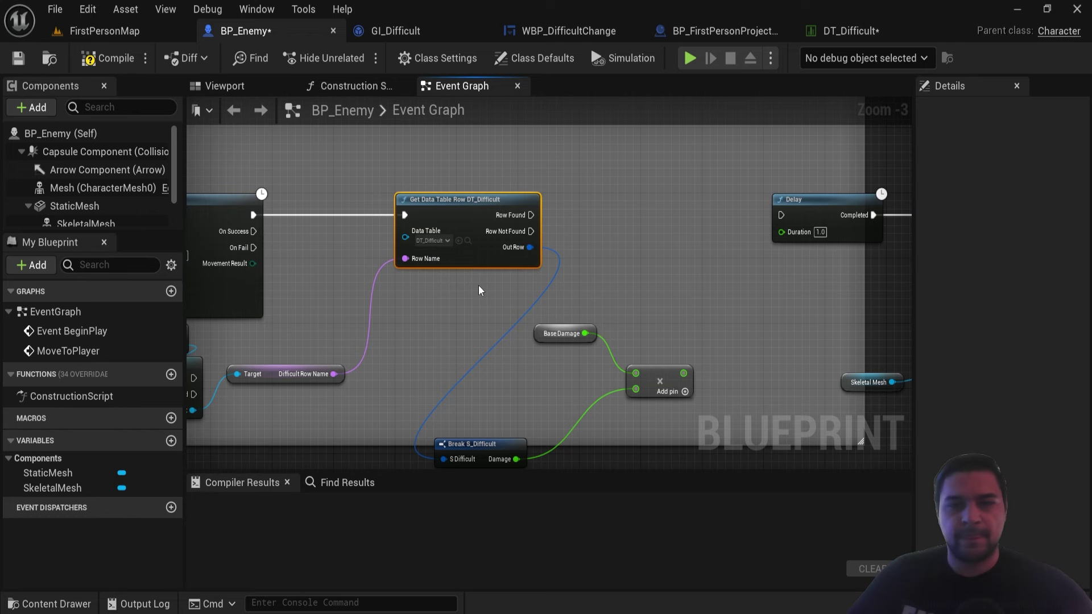
{"action": "left_click_drag", "start_coordinate": [531, 215], "coordinate": [784, 215]}
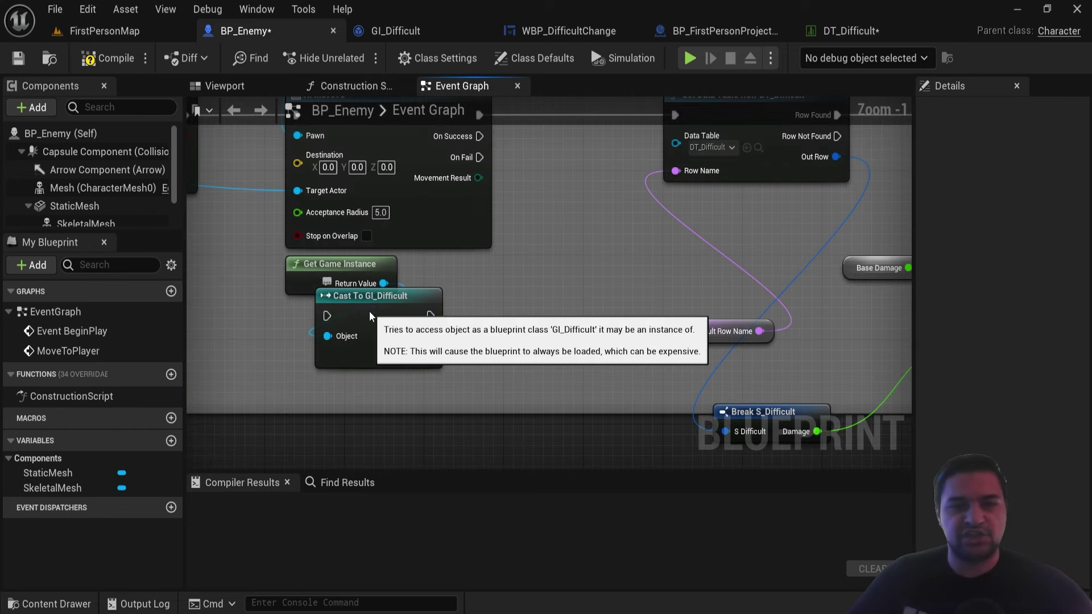
- Convert Cast To GI_Difficult into a pure cast and reposition it with Get Game Instance
{"action": "left_click", "coordinate": [370, 316]}
{"action": "right_click", "coordinate": [392, 315]}
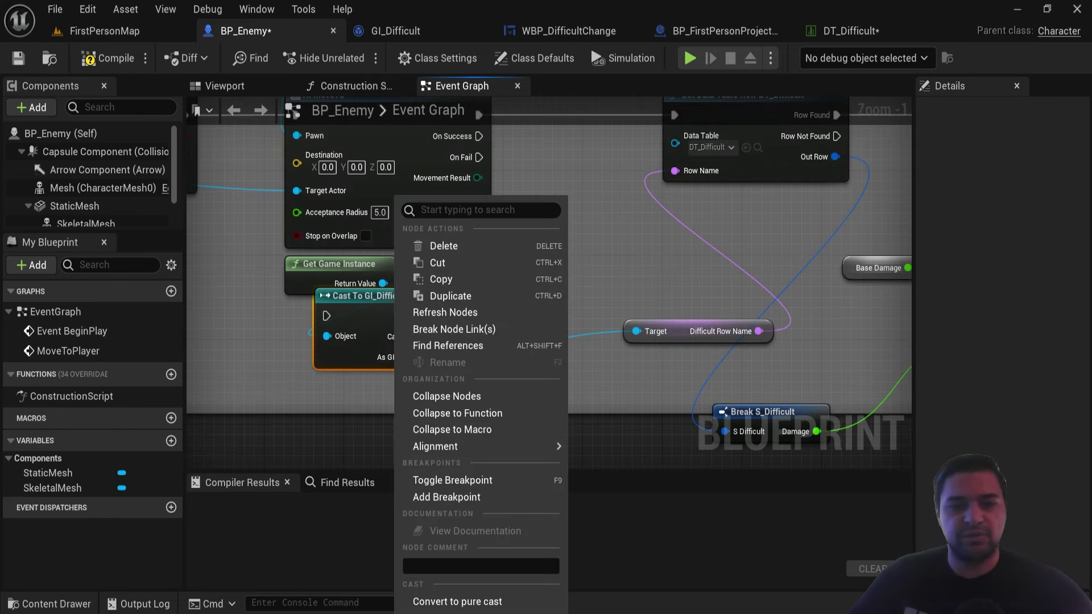
{"action": "left_click", "coordinate": [443, 602]}
{"action": "left_click_drag", "start_coordinate": [297, 264], "coordinate": [188, 348]}
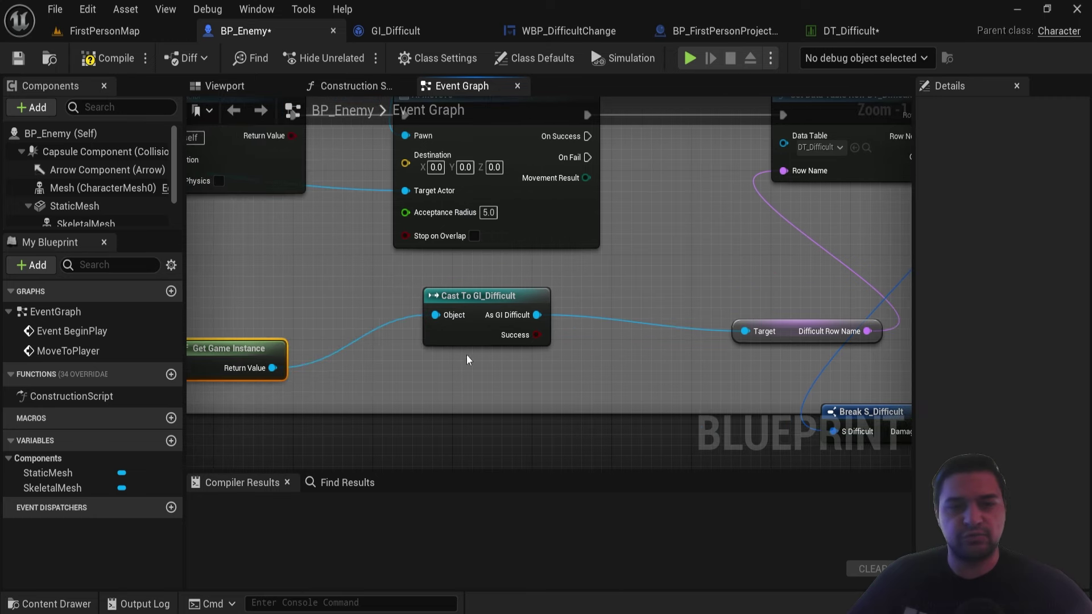
{"action": "left_click_drag", "start_coordinate": [492, 342], "coordinate": [499, 387]}
- Delete the old Break S_Difficult and Base Damage nodes
{"action": "right_click_drag", "start_coordinate": [889, 414], "coordinate": [519, 422]}
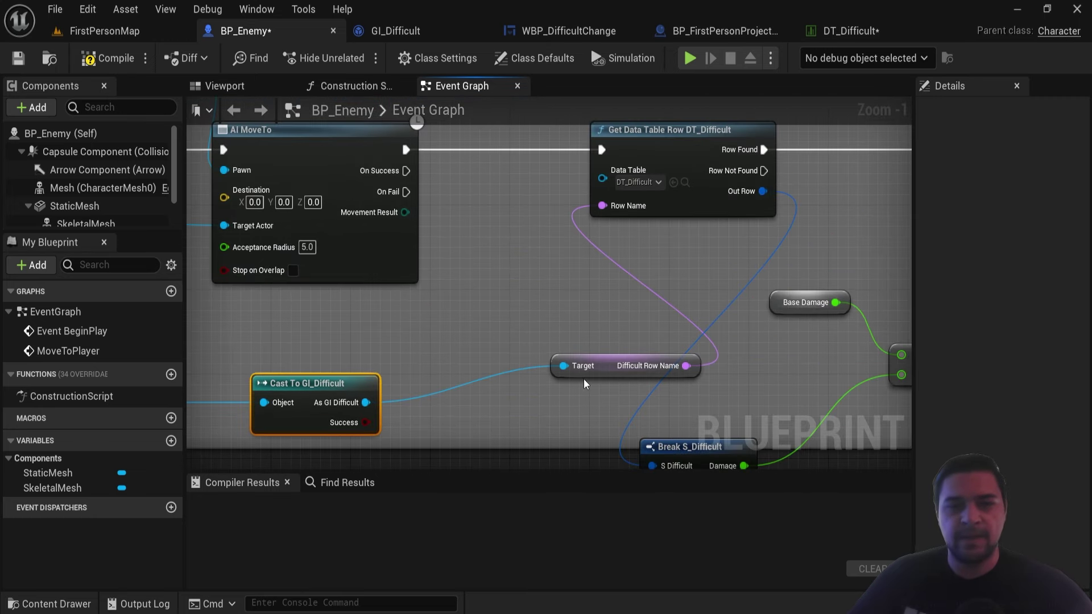
{"action": "left_click", "coordinate": [518, 422]}
{"action": "key", "text": "Delete"}
{"action": "right_click_drag", "start_coordinate": [566, 345], "coordinate": [521, 400]}
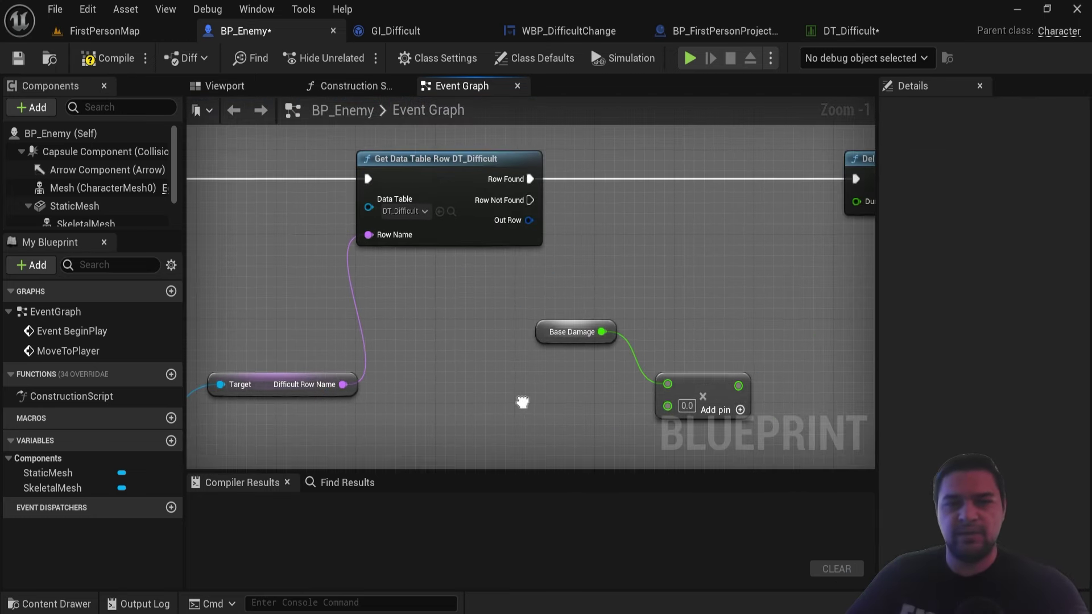
{"action": "left_click", "coordinate": [538, 322]}
{"action": "key", "text": "Delete"}
- Add a new Break S_Difficult from Out Row and a Character Movement reference
{"action": "right_click_drag", "start_coordinate": [686, 375], "coordinate": [675, 367]}
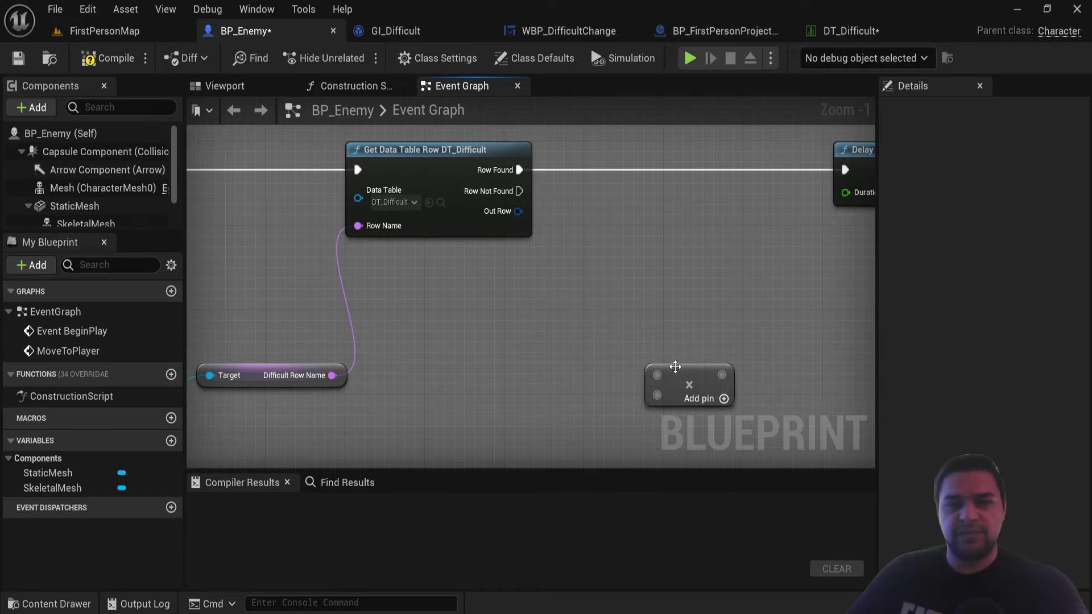
{"action": "left_click_drag", "start_coordinate": [518, 211], "coordinate": [519, 285]}
{"action": "type", "text": "break"}
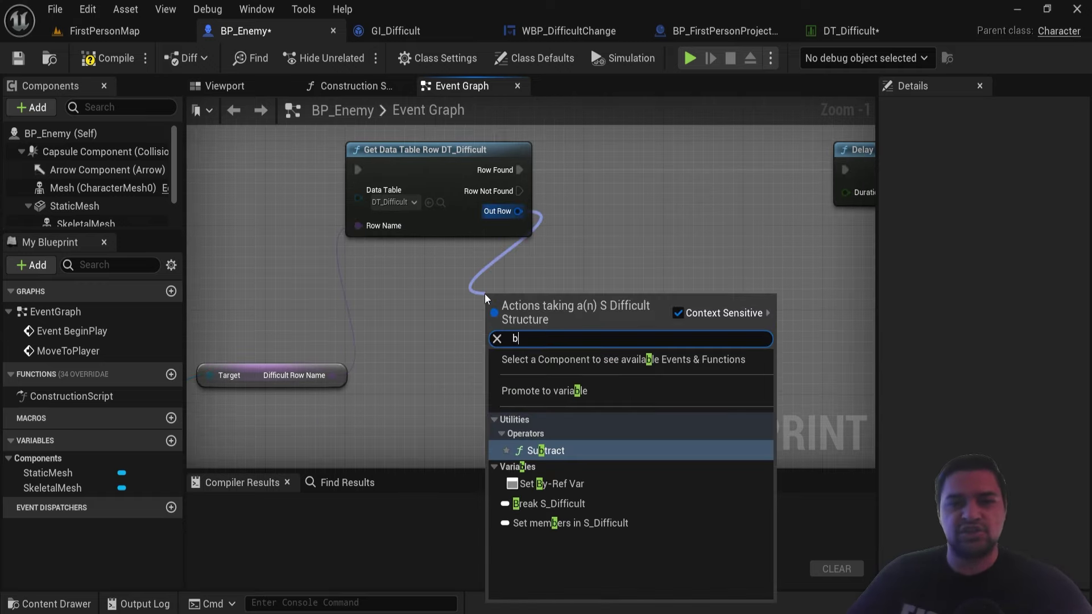
{"action": "left_click", "coordinate": [530, 360]}
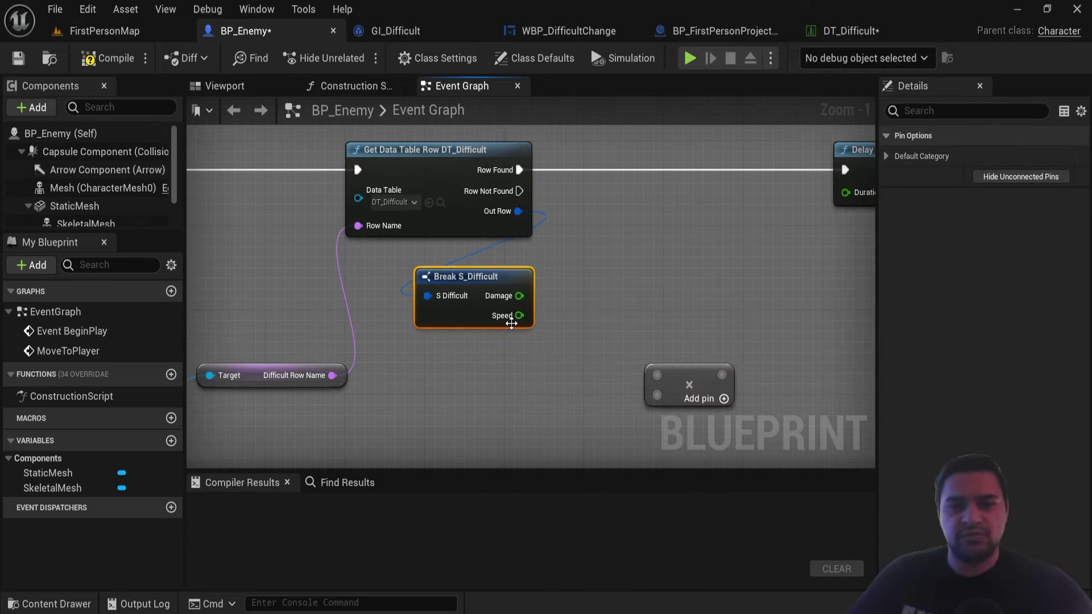
{"action": "scroll", "coordinate": [512, 324], "scroll_direction": "down", "scroll_amount": 2}
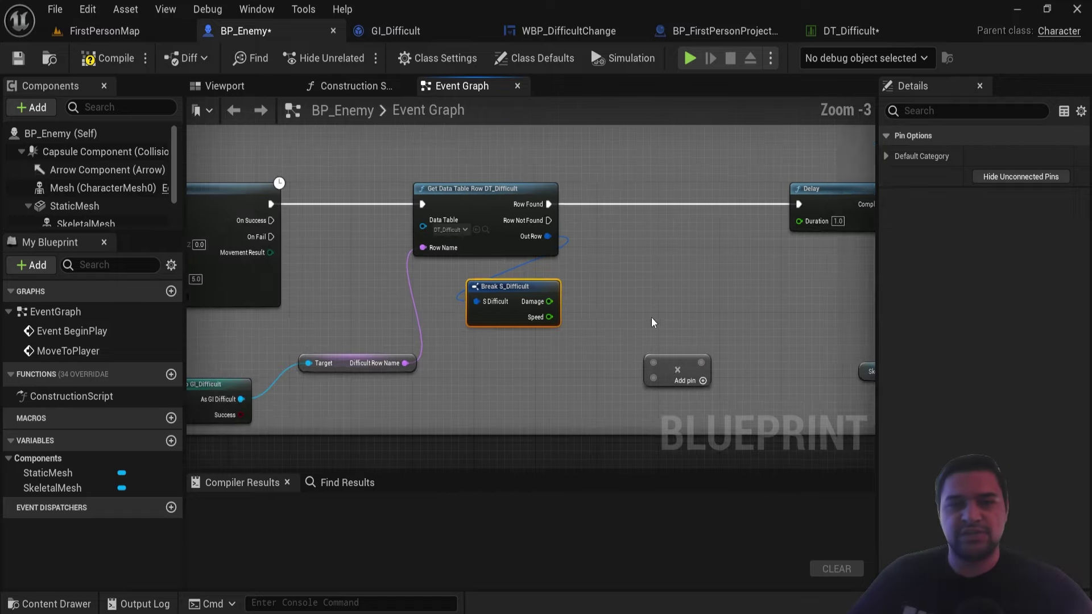
{"action": "mouse_move", "coordinate": [651, 320]}
{"action": "right_mouse_down"}
{"action": "mouse_move", "coordinate": [716, 447]}
{"action": "mouse_move", "coordinate": [555, 404]}
{"action": "right_mouse_up"}
{"action": "right_click_drag", "start_coordinate": [511, 213], "coordinate": [501, 273]}
{"action": "scroll", "coordinate": [91, 188], "scroll_direction": "down", "scroll_amount": 1}
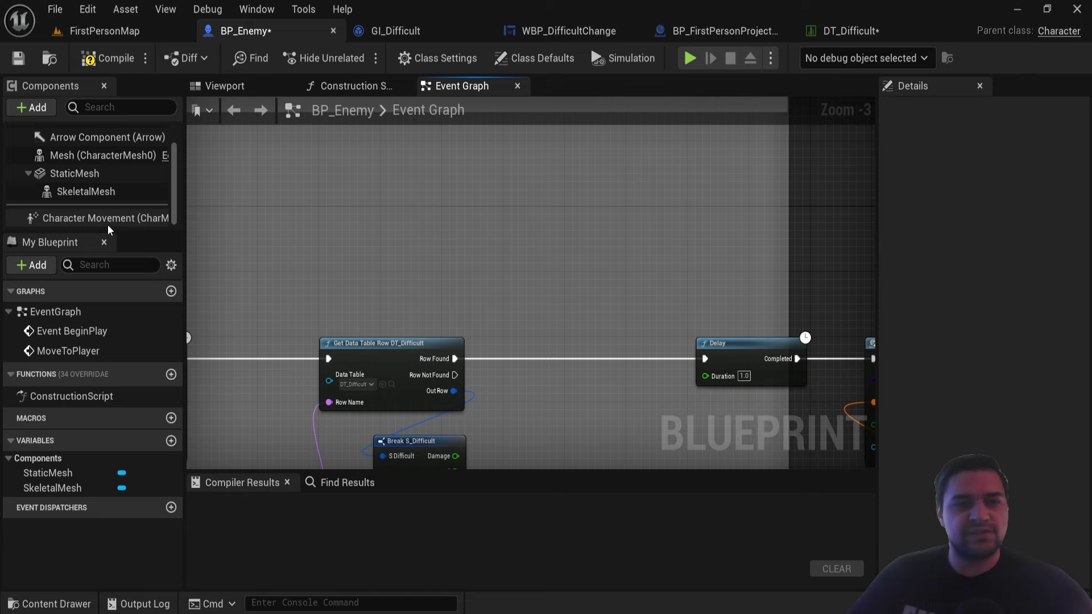
{"action": "mouse_move", "coordinate": [104, 218]}
{"action": "left_mouse_down"}
{"action": "mouse_move", "coordinate": [318, 182]}
{"action": "mouse_move", "coordinate": [505, 272]}
{"action": "left_mouse_up"}
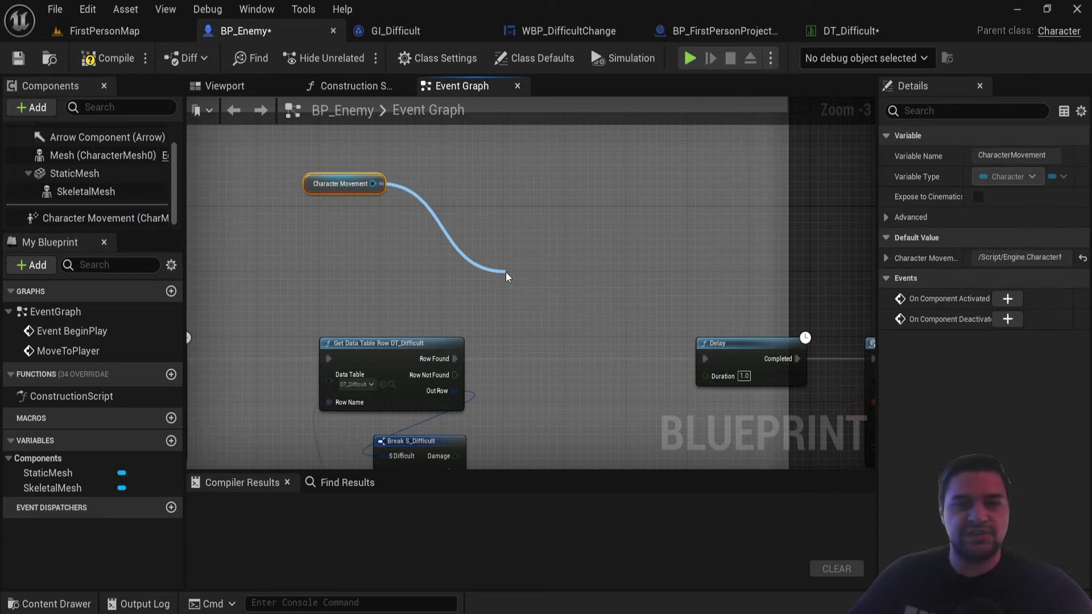
- Add Set Max Walk Speed on Character Movement and promote its input to a Max Walk Speed variable
{"action": "type", "text": "Set "}
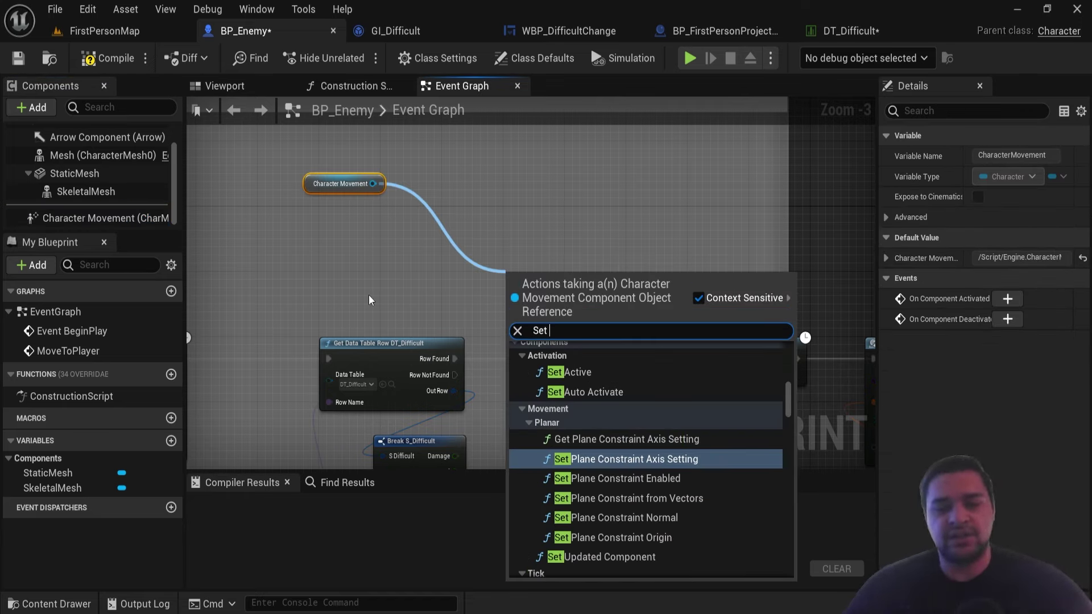
{"action": "type", "text": "max wal"}
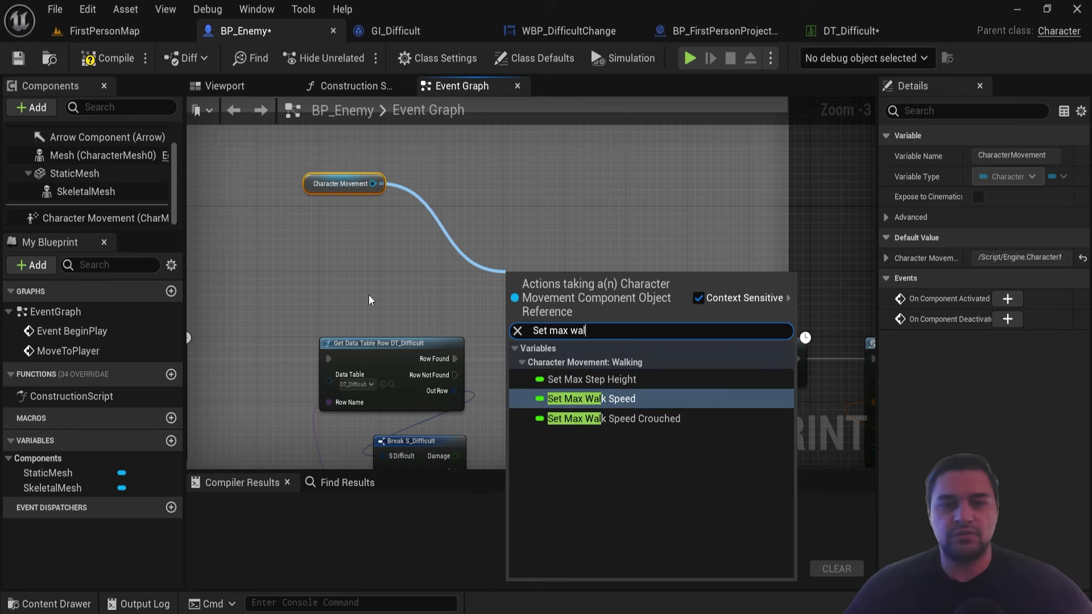
{"action": "type", "text": "pe"}
{"action": "key", "text": "Return"}
{"action": "scroll", "coordinate": [369, 300], "scroll_direction": "up", "scroll_amount": 2}
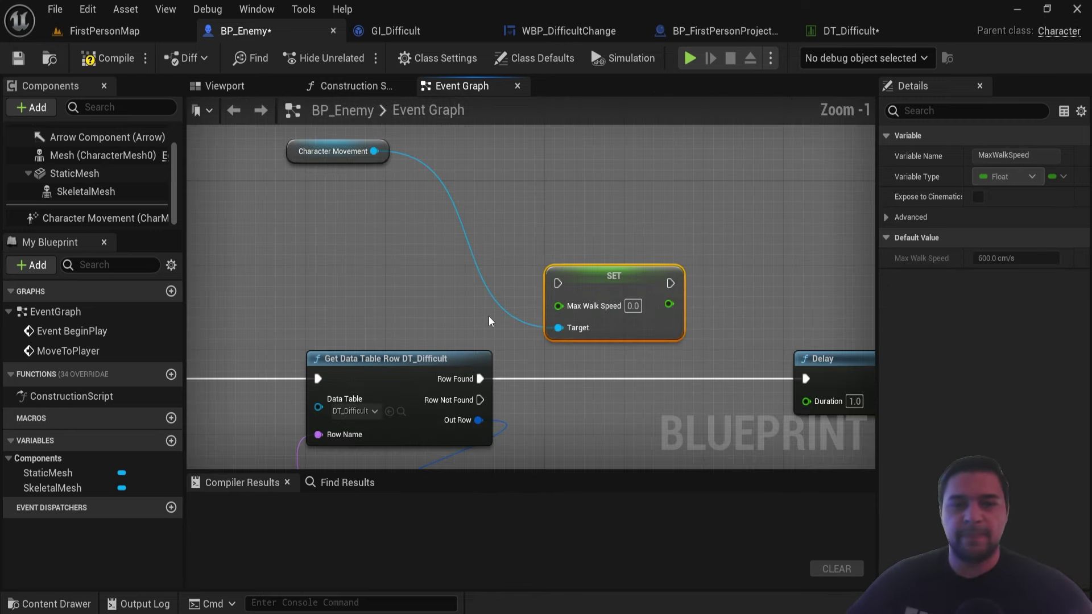
{"action": "left_click_drag", "start_coordinate": [578, 314], "coordinate": [328, 307]}
{"action": "left_click", "coordinate": [369, 396]}
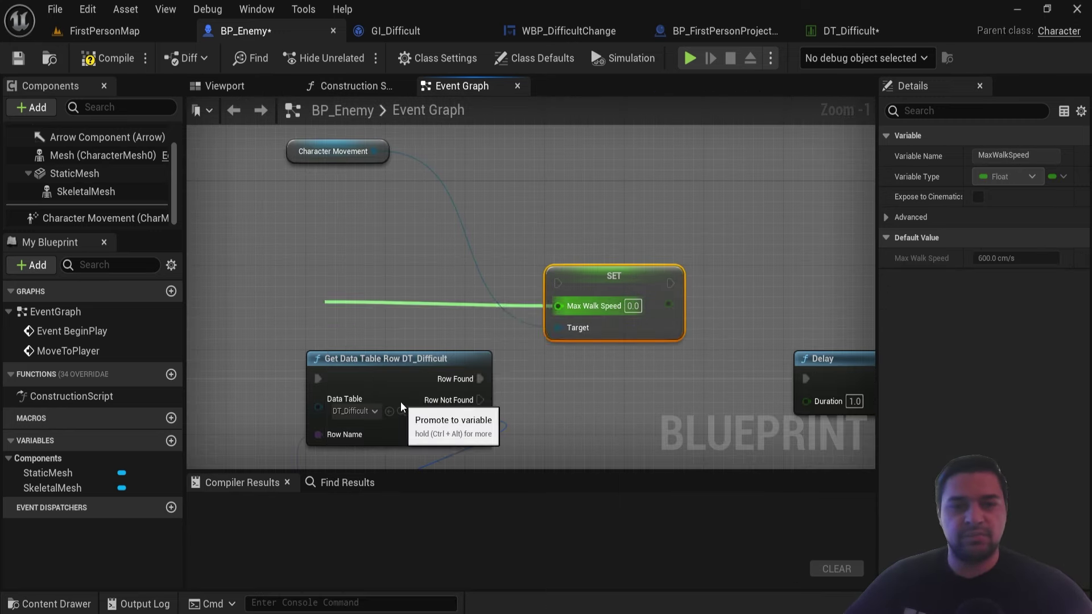
- Compile, set Max Walk Speed's default to 300, and place the SET node beside Delay
{"action": "left_click", "coordinate": [102, 52]}
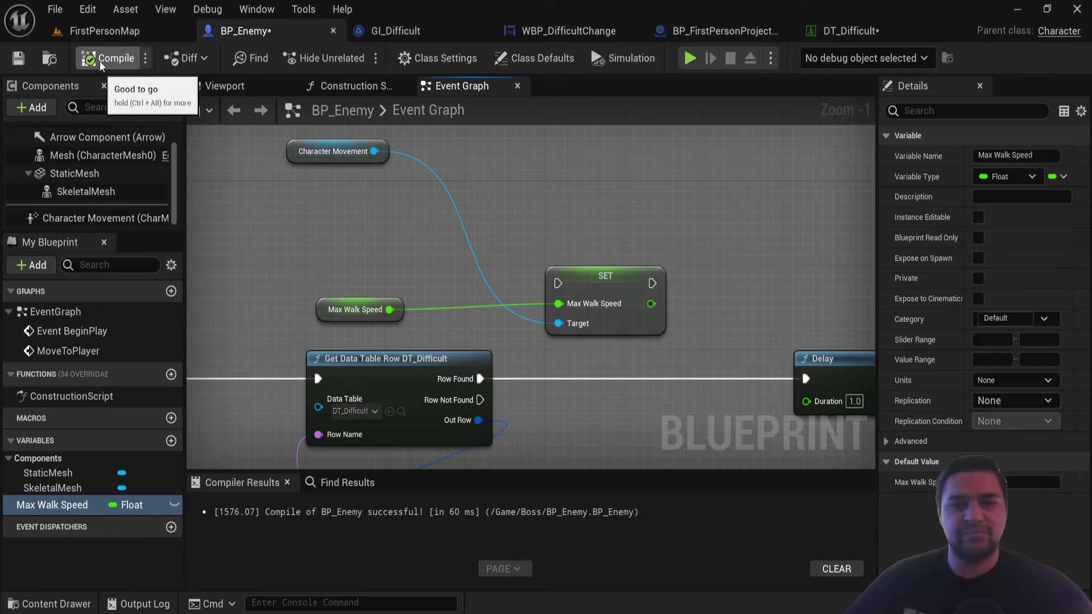
{"action": "left_click_drag", "start_coordinate": [878, 273], "coordinate": [306, 272]}
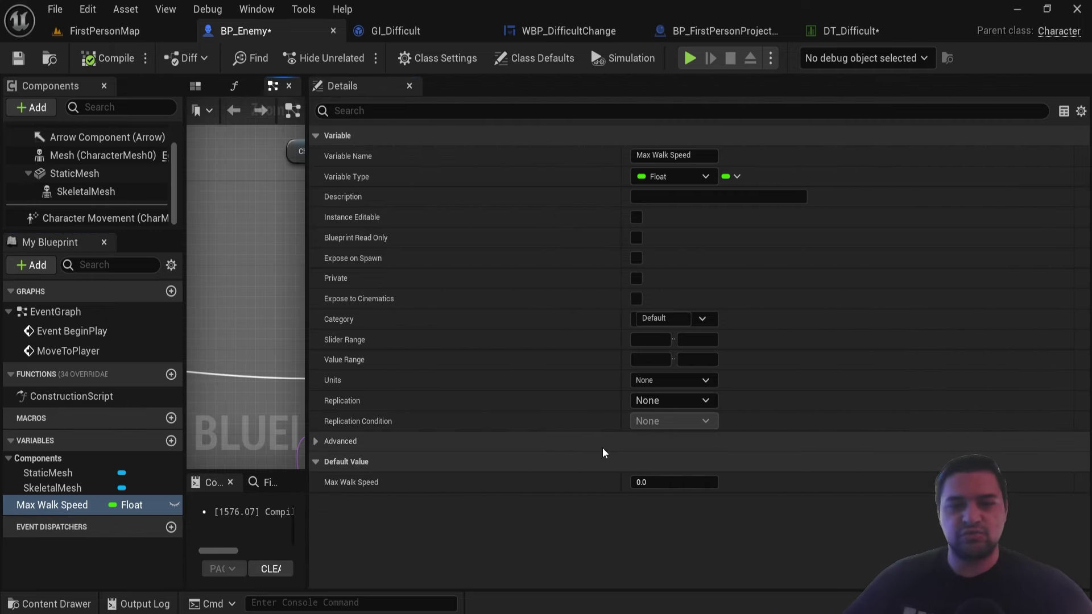
{"action": "left_click", "coordinate": [643, 482]}
{"action": "type", "text": "30"}
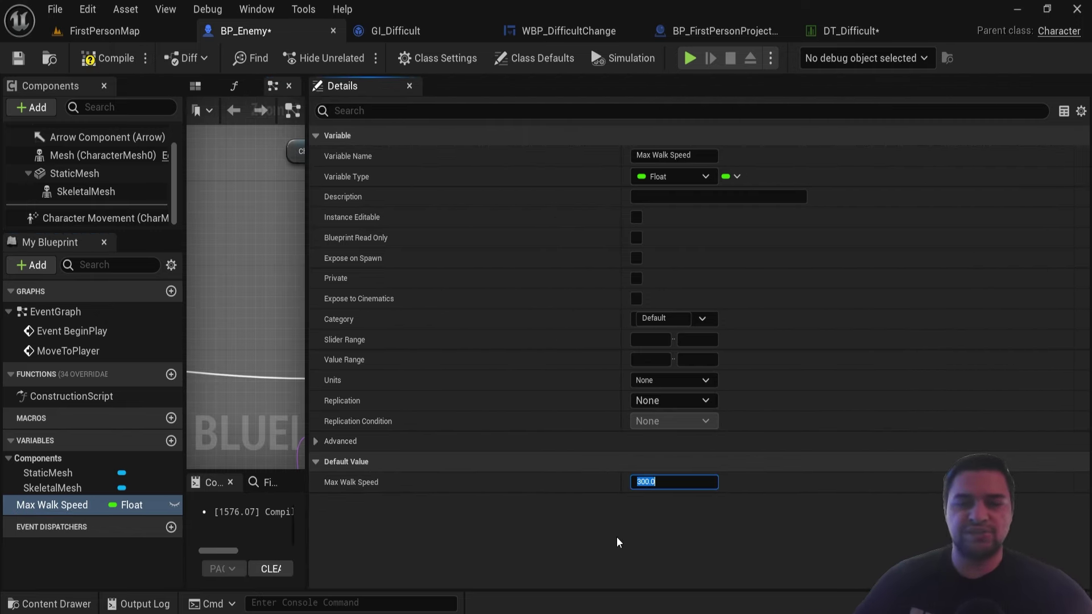
{"action": "left_click_drag", "start_coordinate": [306, 360], "coordinate": [857, 363]}
{"action": "scroll", "coordinate": [673, 193], "scroll_direction": "down", "scroll_amount": 2}
{"action": "right_click_drag", "start_coordinate": [626, 284], "coordinate": [540, 247]}
{"action": "mouse_move", "coordinate": [529, 227]}
{"action": "left_mouse_down"}
{"action": "mouse_move", "coordinate": [620, 301]}
{"action": "mouse_move", "coordinate": [605, 302]}
{"action": "mouse_move", "coordinate": [690, 300]}
{"action": "left_mouse_up"}
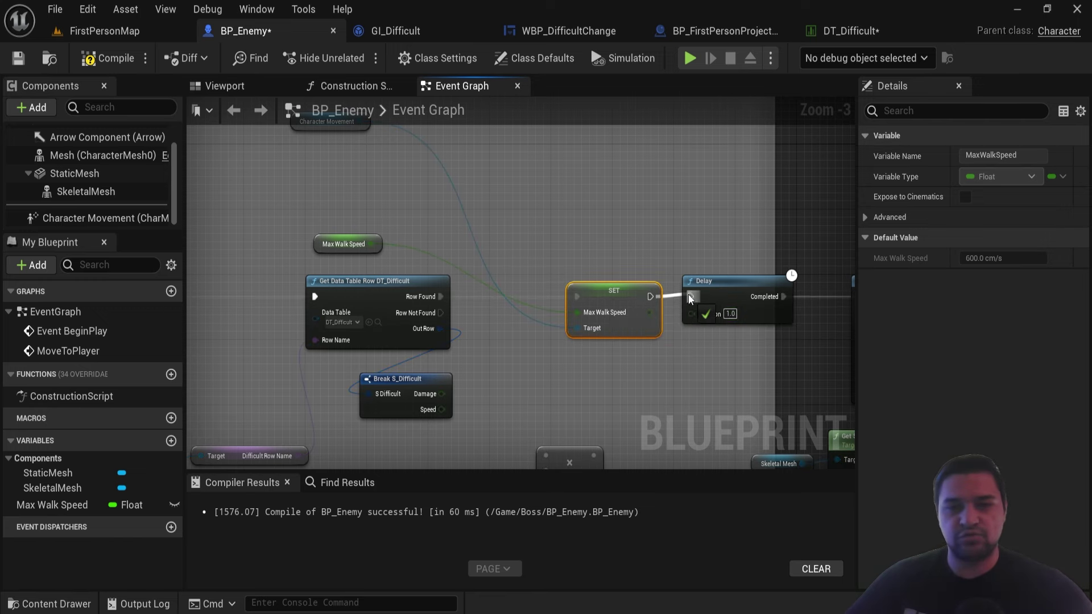
- Detach the Max Walk Speed getter from SET and rearrange the nodes to make room
{"action": "scroll", "coordinate": [529, 317], "scroll_direction": "up", "scroll_amount": 1}
{"action": "left_click_drag", "start_coordinate": [359, 239], "coordinate": [569, 432]}
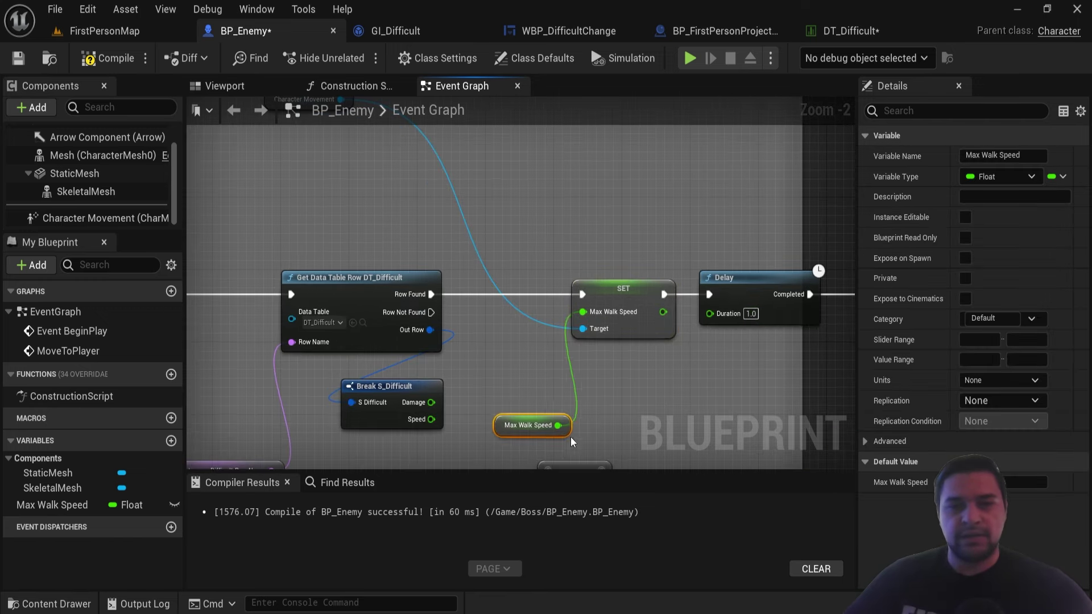
{"action": "mouse_move", "coordinate": [572, 442]}
{"action": "right_mouse_down"}
{"action": "mouse_move", "coordinate": [542, 389]}
{"action": "mouse_move", "coordinate": [578, 319]}
{"action": "right_mouse_up"}
{"action": "left_click", "coordinate": [520, 346], "text": "alt"}
{"action": "scroll", "coordinate": [524, 284], "scroll_direction": "down", "scroll_amount": 2}
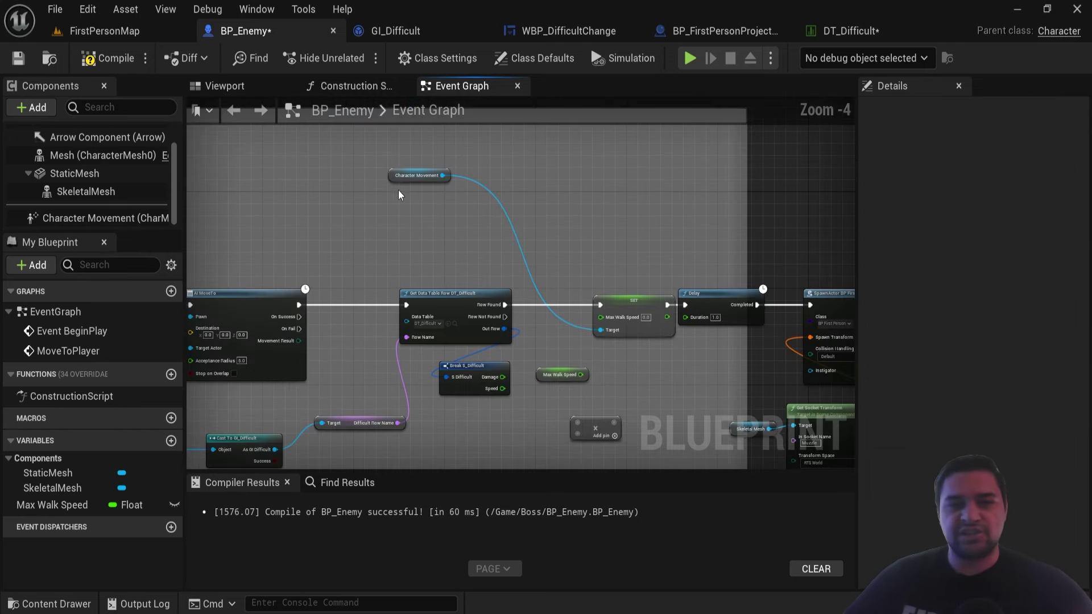
{"action": "mouse_move", "coordinate": [418, 175]}
{"action": "left_mouse_down"}
{"action": "mouse_move", "coordinate": [585, 262]}
{"action": "mouse_move", "coordinate": [675, 378]}
{"action": "left_mouse_up"}
{"action": "scroll", "coordinate": [578, 310], "scroll_direction": "up", "scroll_amount": 3}
- Multiply the row's Speed by Max Walk Speed and feed the result into SET's Max Walk Speed
{"action": "left_click", "coordinate": [536, 325]}
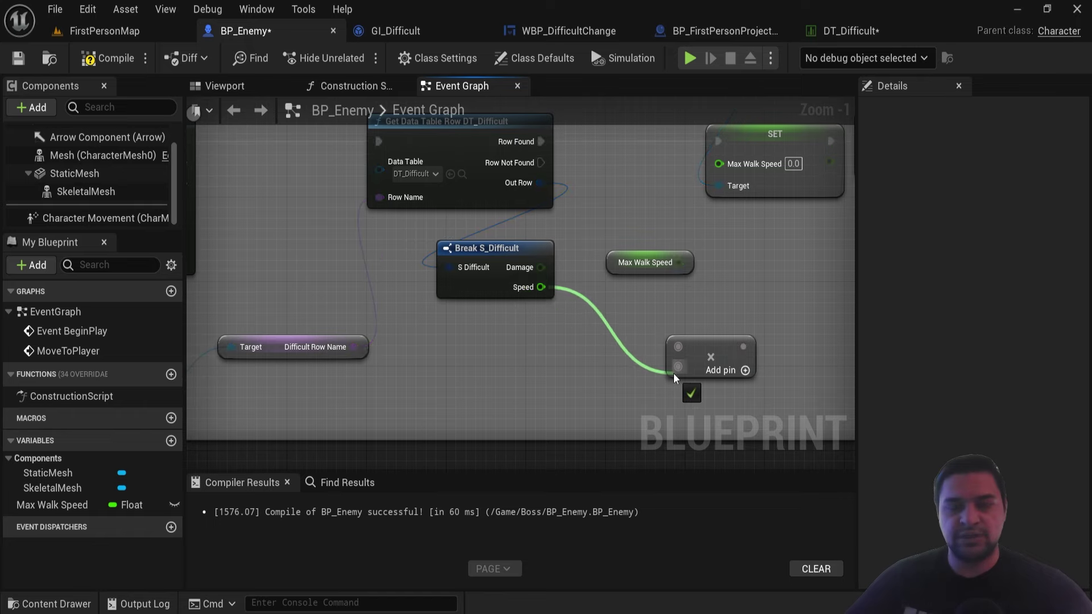
{"action": "left_click_drag", "start_coordinate": [680, 262], "coordinate": [678, 346]}
{"action": "right_click_drag", "start_coordinate": [729, 318], "coordinate": [658, 353]}
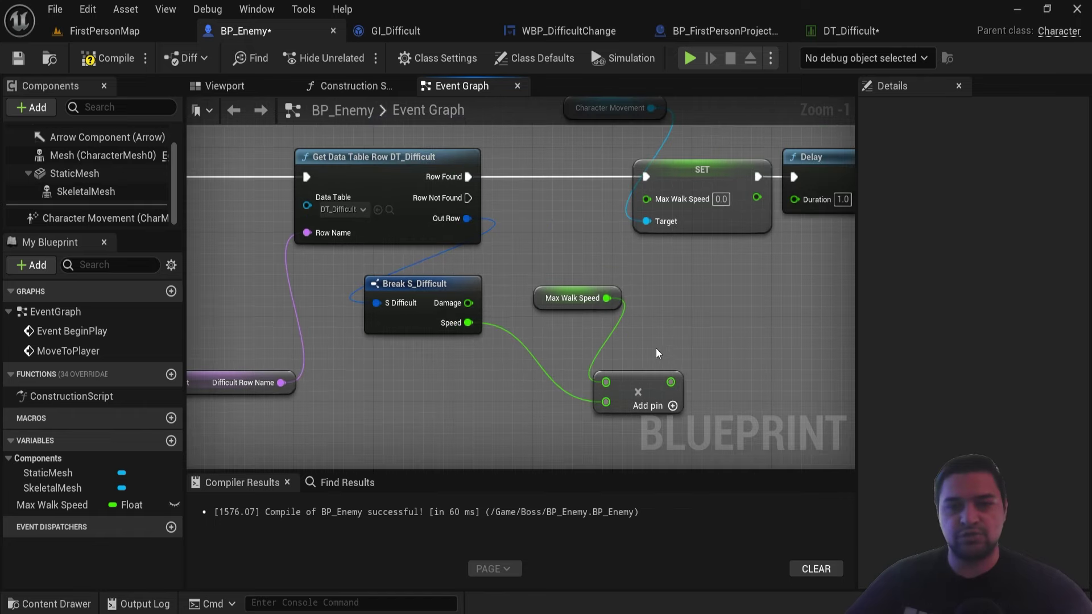
{"action": "left_click_drag", "start_coordinate": [672, 382], "coordinate": [647, 199]}
{"action": "left_click_drag", "start_coordinate": [535, 297], "coordinate": [524, 297]}
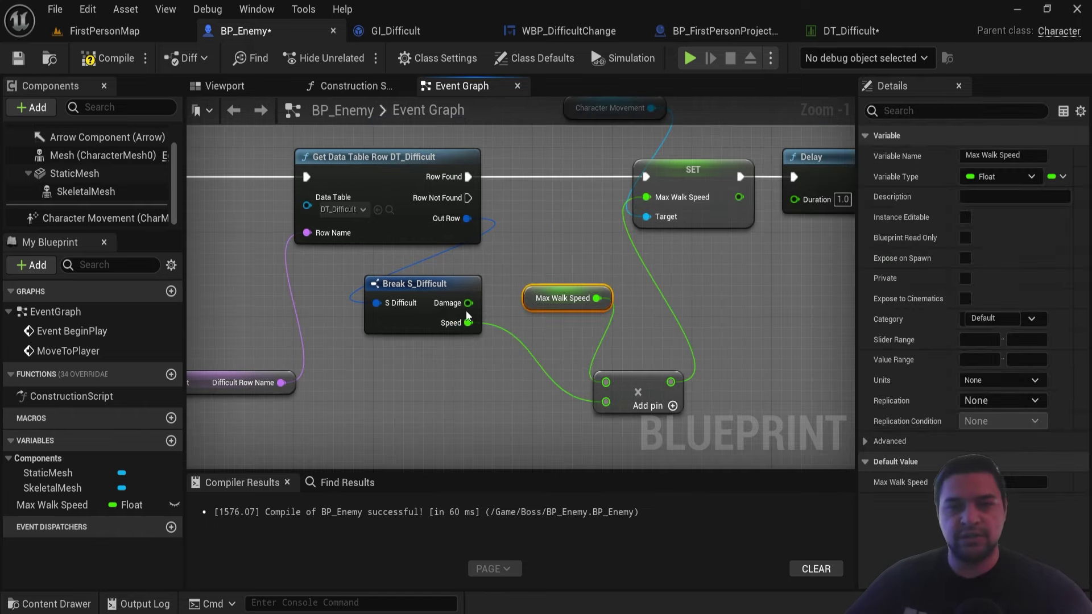
- Hide Break S_Difficult's unused Damage pin, tidy the graph layout, and compile BP_Enemy
{"action": "left_click", "coordinate": [468, 316]}
{"action": "left_click", "coordinate": [1008, 177]}
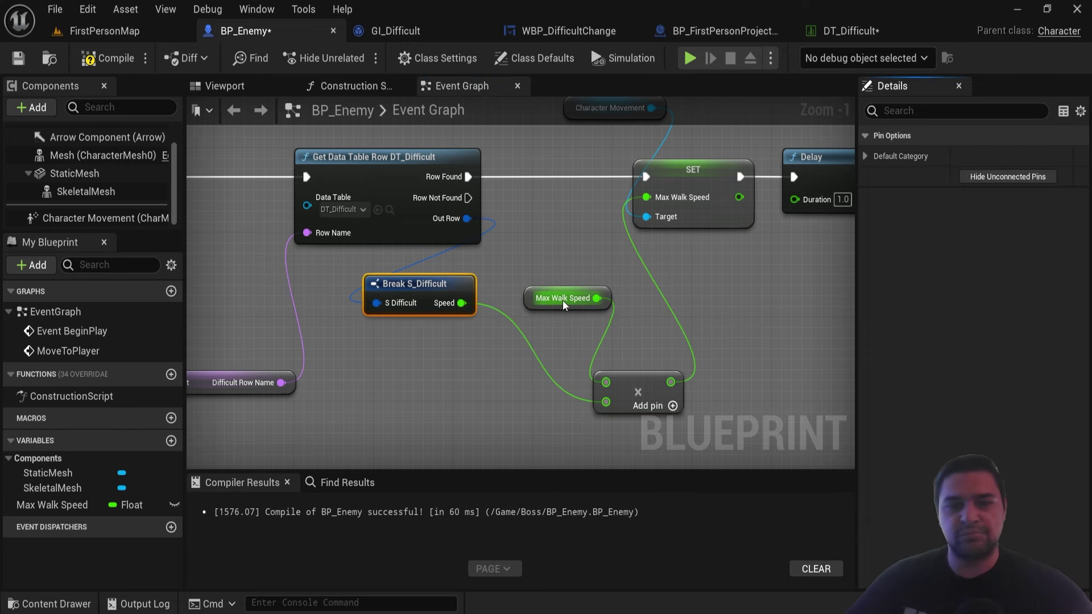
{"action": "scroll", "coordinate": [565, 305], "scroll_direction": "down", "scroll_amount": 2}
{"action": "left_click_drag", "start_coordinate": [454, 316], "coordinate": [462, 327]}
{"action": "scroll", "coordinate": [515, 278], "scroll_direction": "up", "scroll_amount": 2}
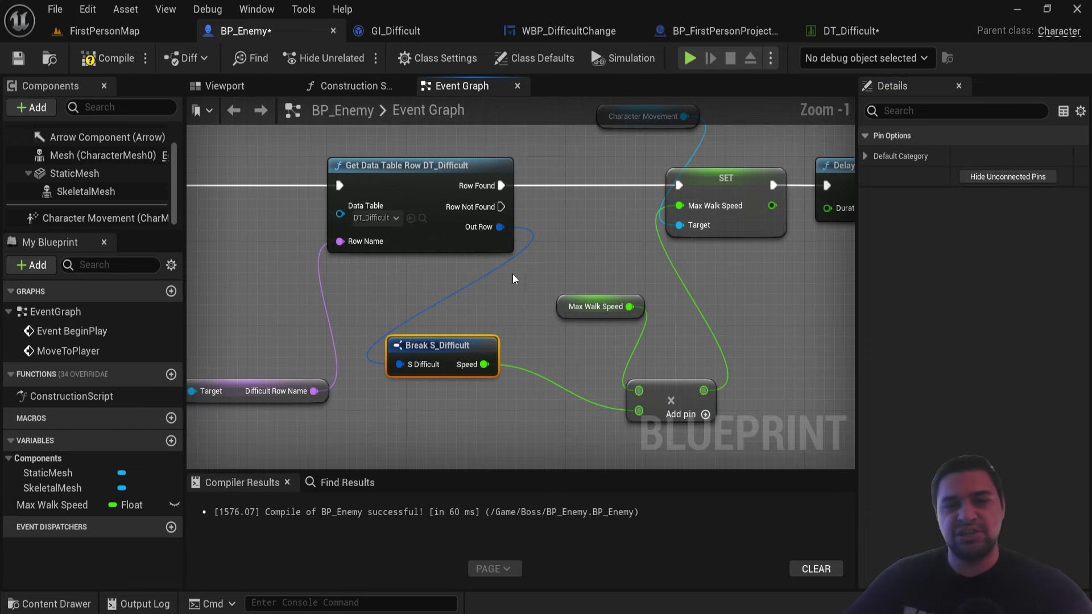
{"action": "left_click_drag", "start_coordinate": [567, 299], "coordinate": [487, 320]}
{"action": "right_click_drag", "start_coordinate": [625, 128], "coordinate": [491, 155]}
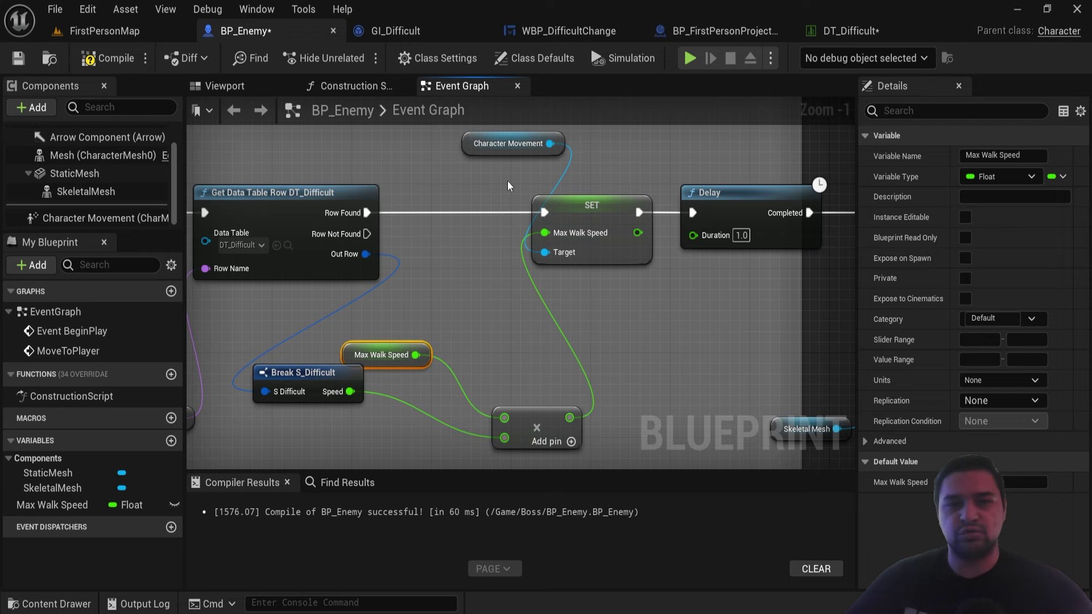
{"action": "left_click_drag", "start_coordinate": [490, 156], "coordinate": [382, 153]}
{"action": "scroll", "coordinate": [588, 307], "scroll_direction": "down", "scroll_amount": 2}
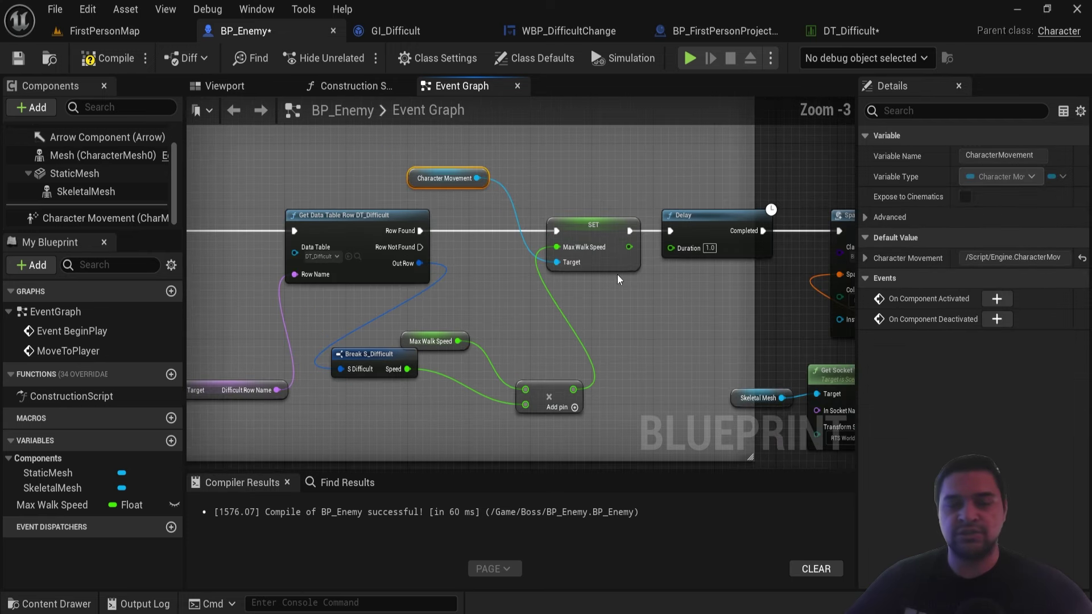
{"action": "left_click", "coordinate": [623, 296]}
{"action": "right_click_drag", "start_coordinate": [689, 275], "coordinate": [740, 267]}
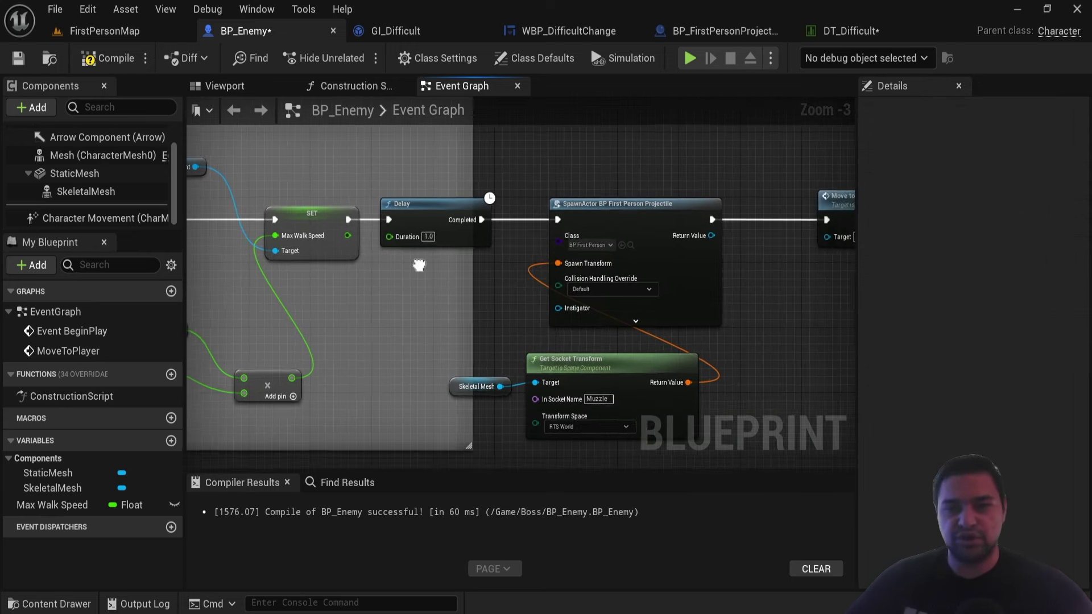
{"action": "left_click", "coordinate": [89, 58]}
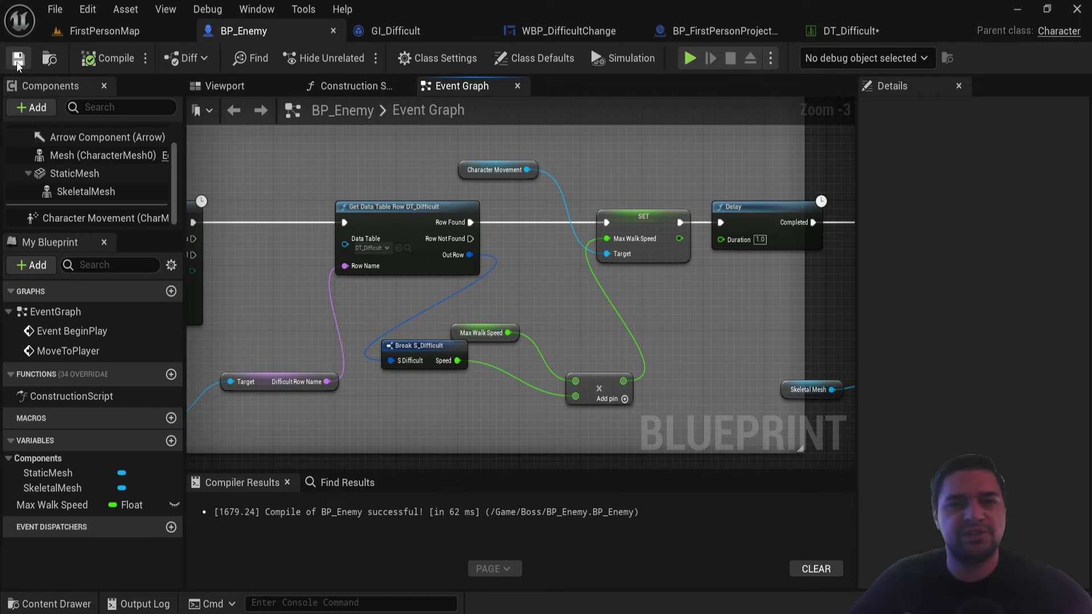
- Review WBP_DifficultChange's difficulty button handlers, then close that widget blueprint
{"action": "left_click", "coordinate": [545, 33]}
{"action": "right_click_drag", "start_coordinate": [598, 341], "coordinate": [597, 271]}
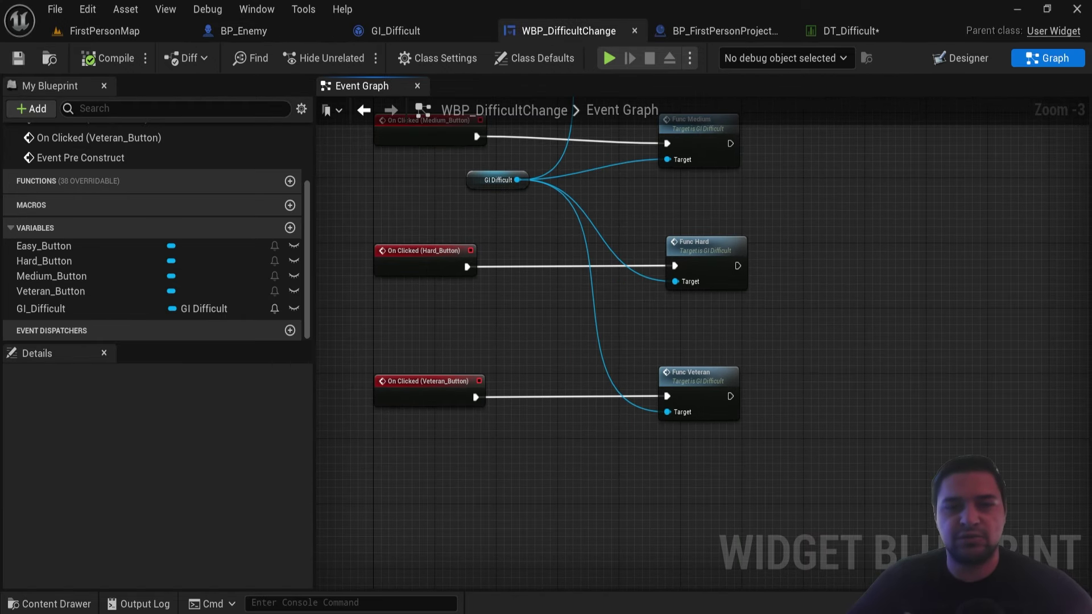
{"action": "left_click", "coordinate": [635, 30]}
- Check BP_FirstPersonProjectile's damage calculation nodes, then close the projectile blueprint
{"action": "left_click", "coordinate": [591, 33]}
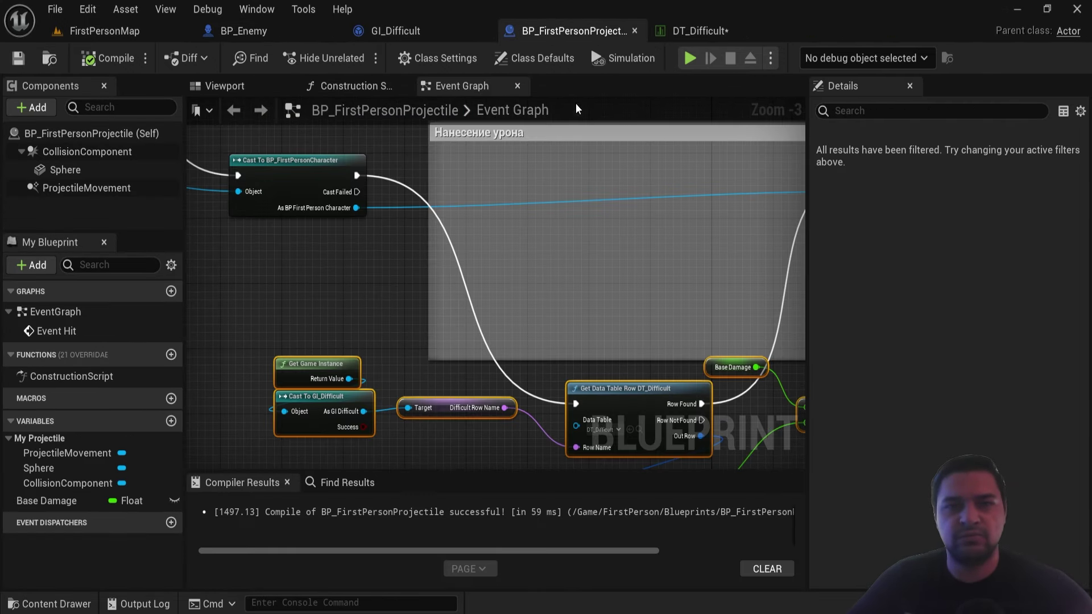
{"action": "scroll", "coordinate": [484, 215], "scroll_direction": "down", "scroll_amount": 1}
{"action": "right_click_drag", "start_coordinate": [485, 215], "coordinate": [462, 191]}
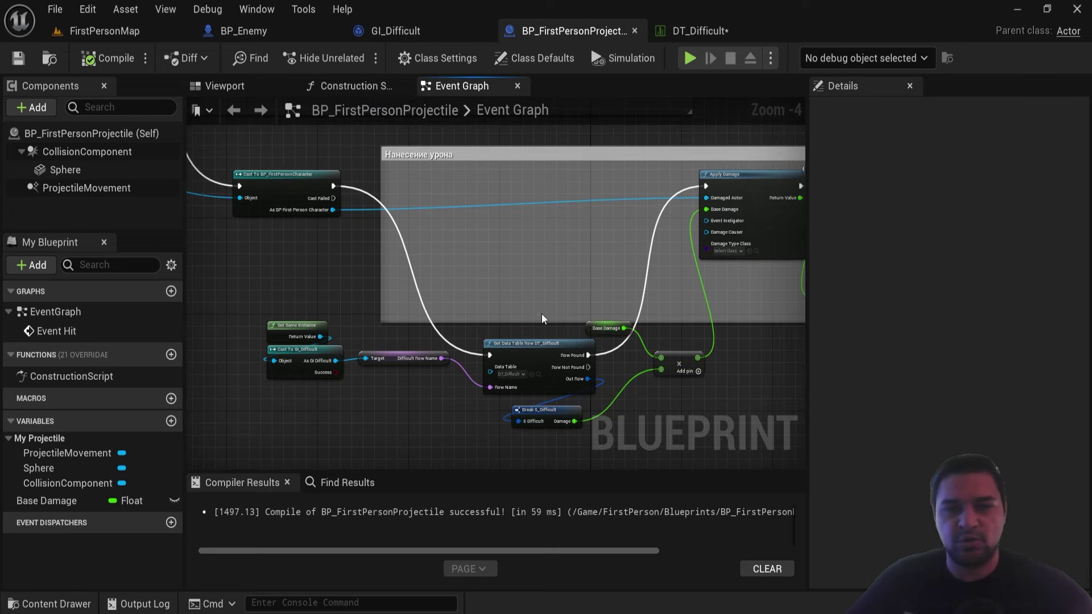
{"action": "scroll", "coordinate": [534, 291], "scroll_direction": "up", "scroll_amount": 1}
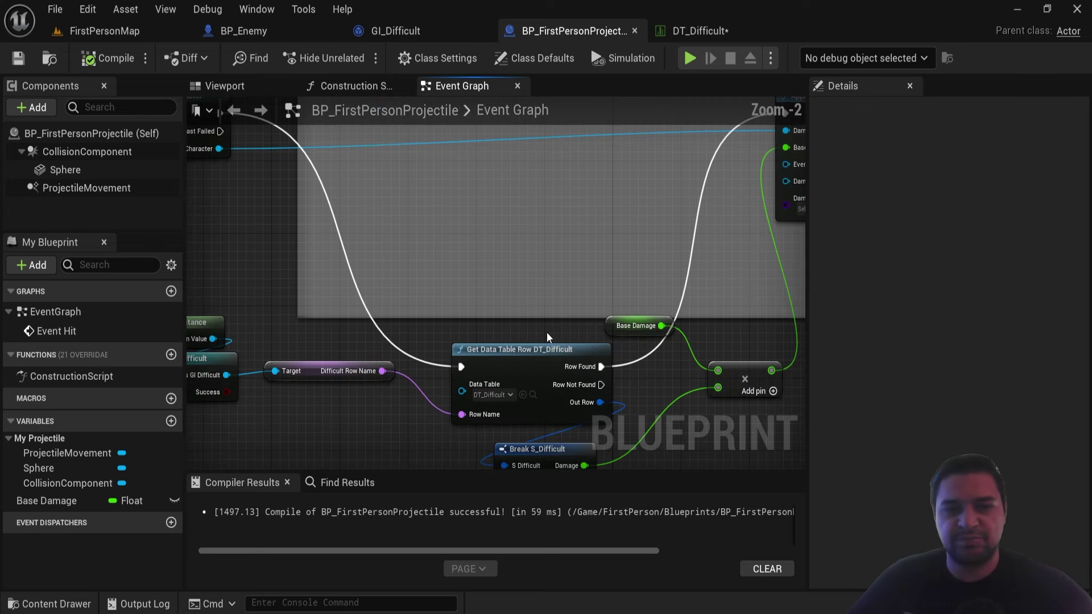
{"action": "left_click", "coordinate": [635, 31]}
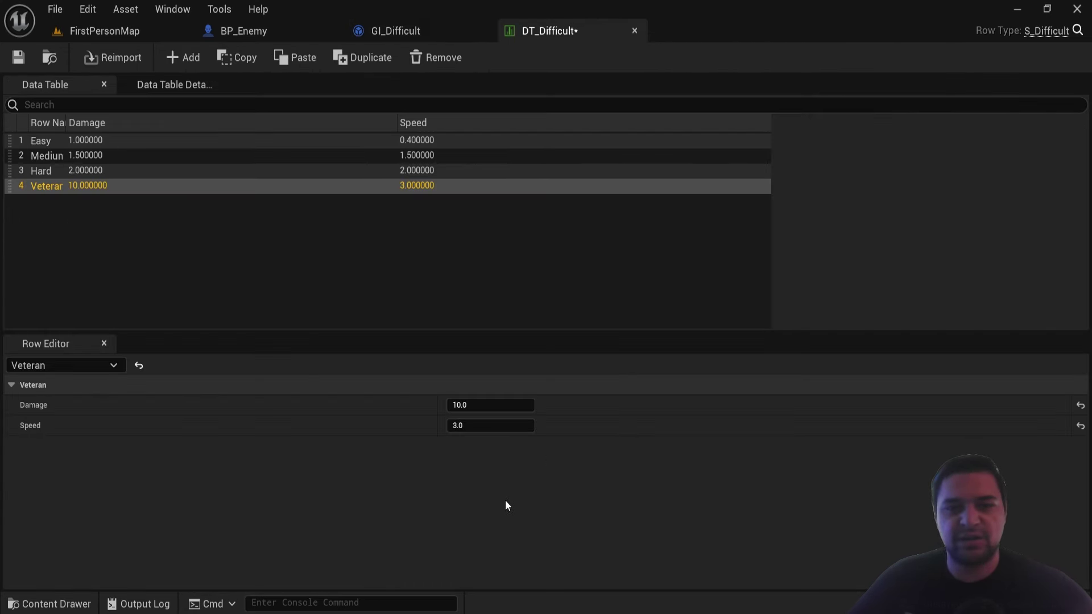
- Look over GI_Difficult's Hard and Veteran row nodes, close it, and return to FirstPersonMap
{"action": "left_click", "coordinate": [245, 31]}
{"action": "left_click", "coordinate": [398, 30]}
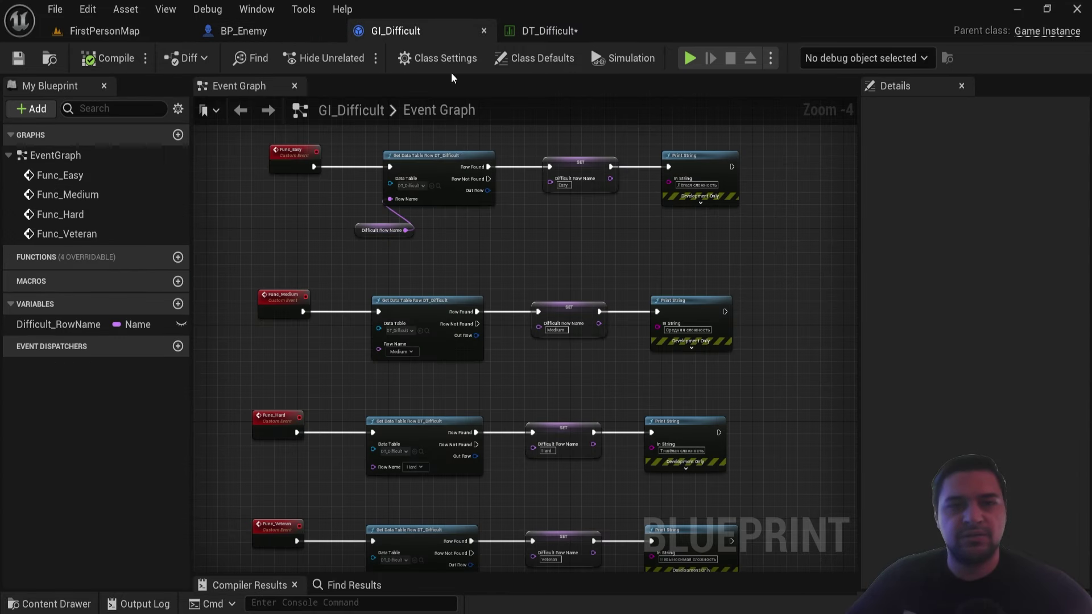
{"action": "right_click_drag", "start_coordinate": [483, 205], "coordinate": [497, 127]}
{"action": "scroll", "coordinate": [524, 288], "scroll_direction": "up", "scroll_amount": 3}
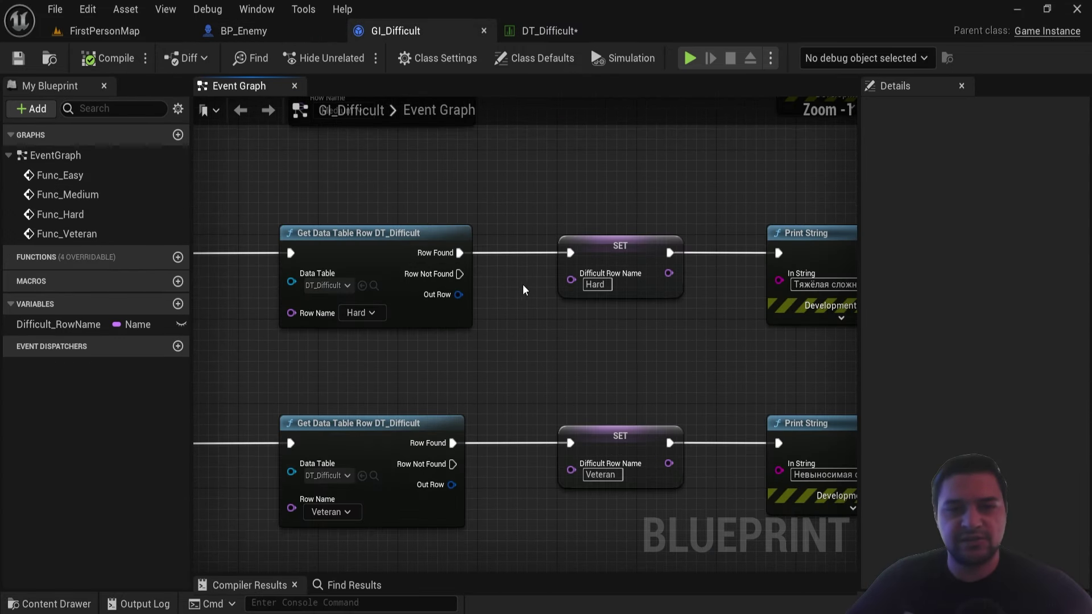
{"action": "mouse_move", "coordinate": [523, 288]}
{"action": "right_mouse_down"}
{"action": "mouse_move", "coordinate": [422, 251]}
{"action": "mouse_move", "coordinate": [650, 296]}
{"action": "mouse_move", "coordinate": [526, 303]}
{"action": "right_mouse_up"}
{"action": "scroll", "coordinate": [651, 295], "scroll_direction": "down", "scroll_amount": 1}
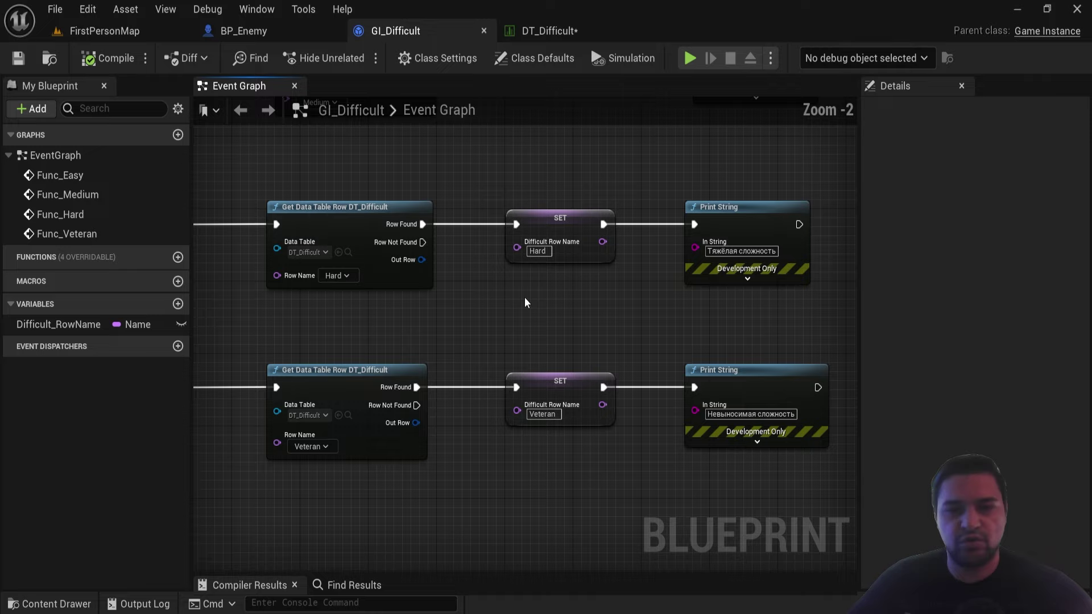
{"action": "left_click", "coordinate": [484, 30]}
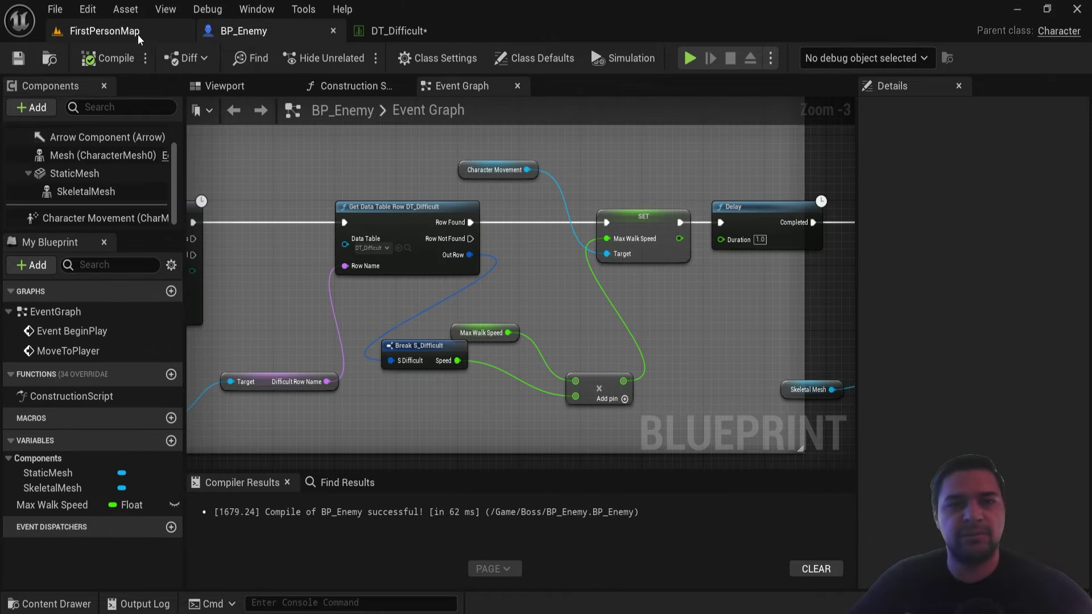
{"action": "left_click", "coordinate": [138, 34]}
- Play-test the Сложно and Ветеран difficulties, seeing damage of 30 and 150
{"action": "key", "text": "alt+p"}
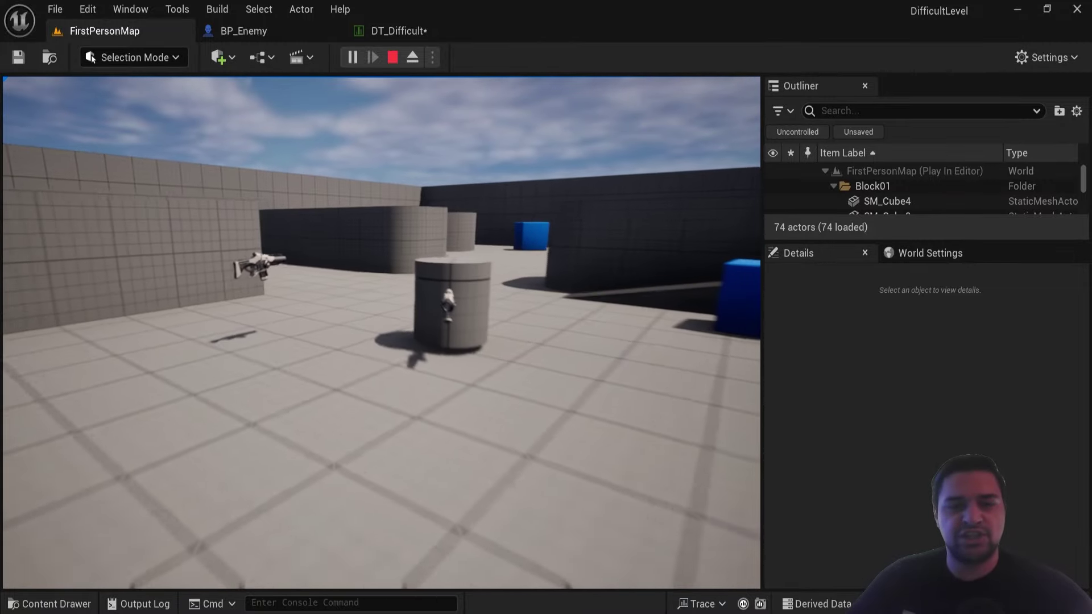
{"action": "left_click", "coordinate": [419, 379]}
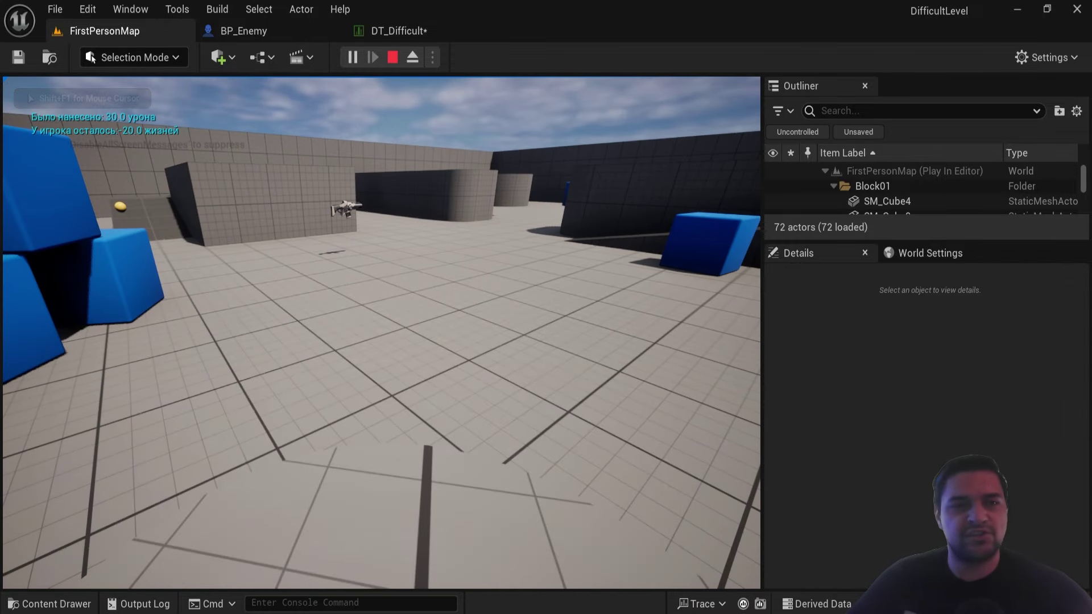
{"action": "key", "text": "Escape"}
{"action": "left_click", "coordinate": [352, 57]}
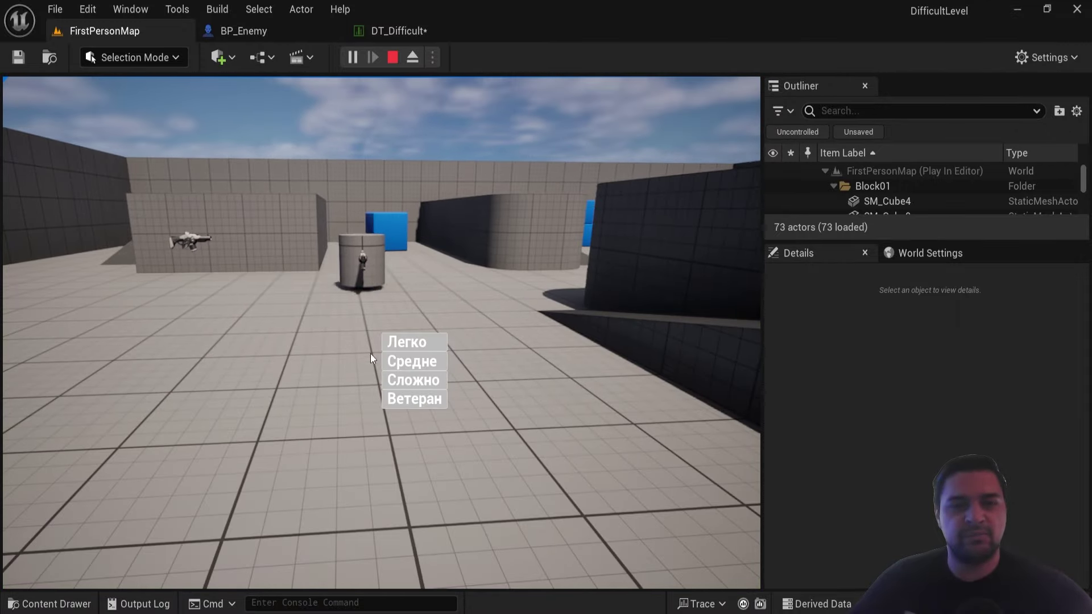
{"action": "left_click", "coordinate": [399, 401]}
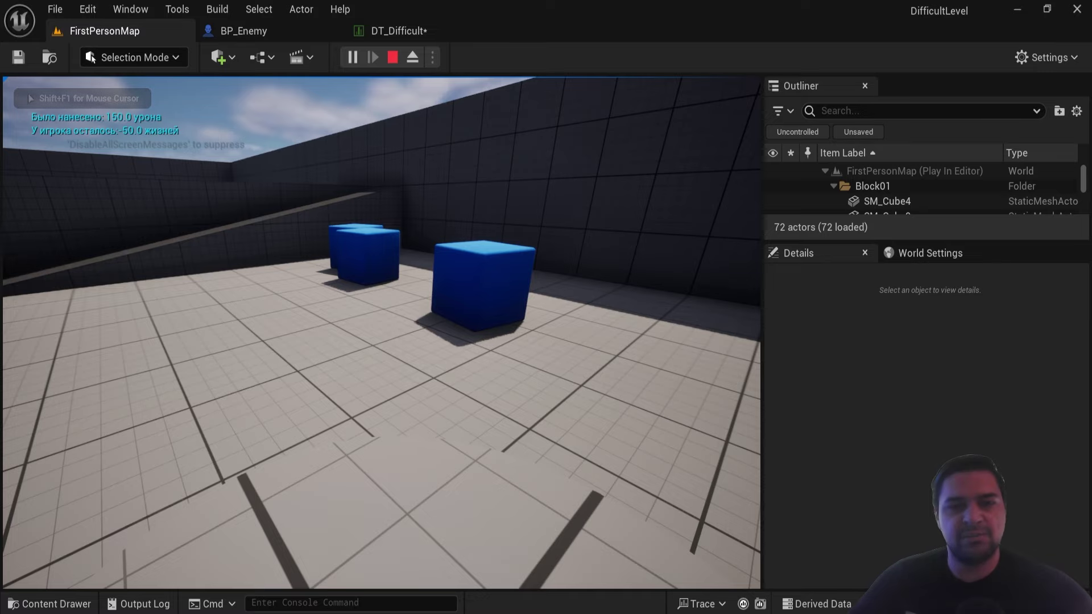
{"action": "key", "text": "shift+F1"}
{"action": "key", "text": "Escape"}
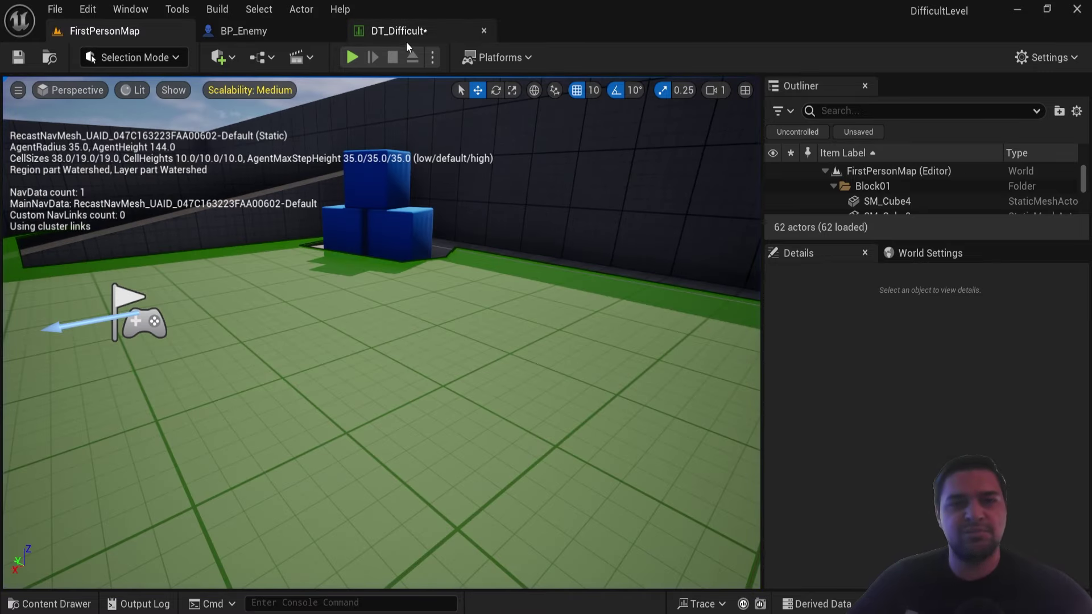
- Play-test Легко by shooting the enemy for 15 damage, then stop and show DT_Difficult
{"action": "left_click", "coordinate": [357, 58]}
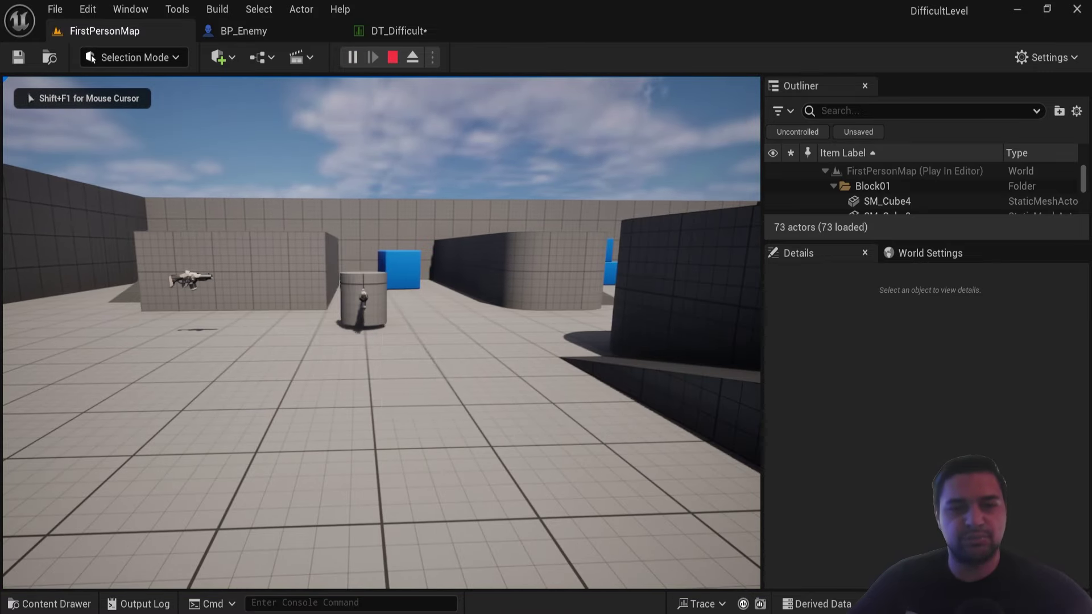
{"action": "left_click", "coordinate": [381, 333]}
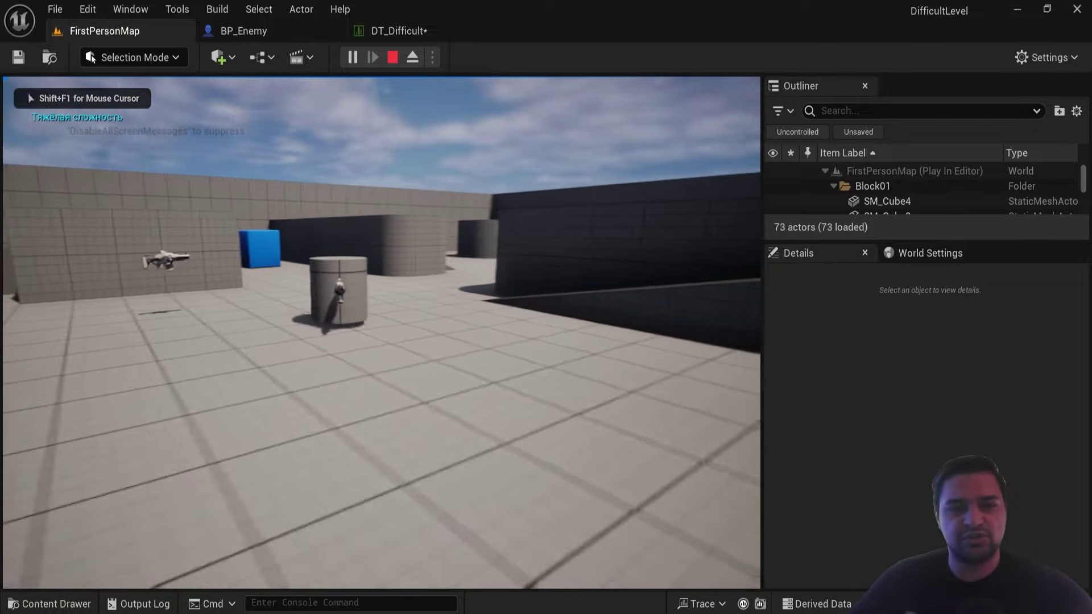
{"action": "key", "text": "shift+F1"}
{"action": "left_click", "coordinate": [427, 346]}
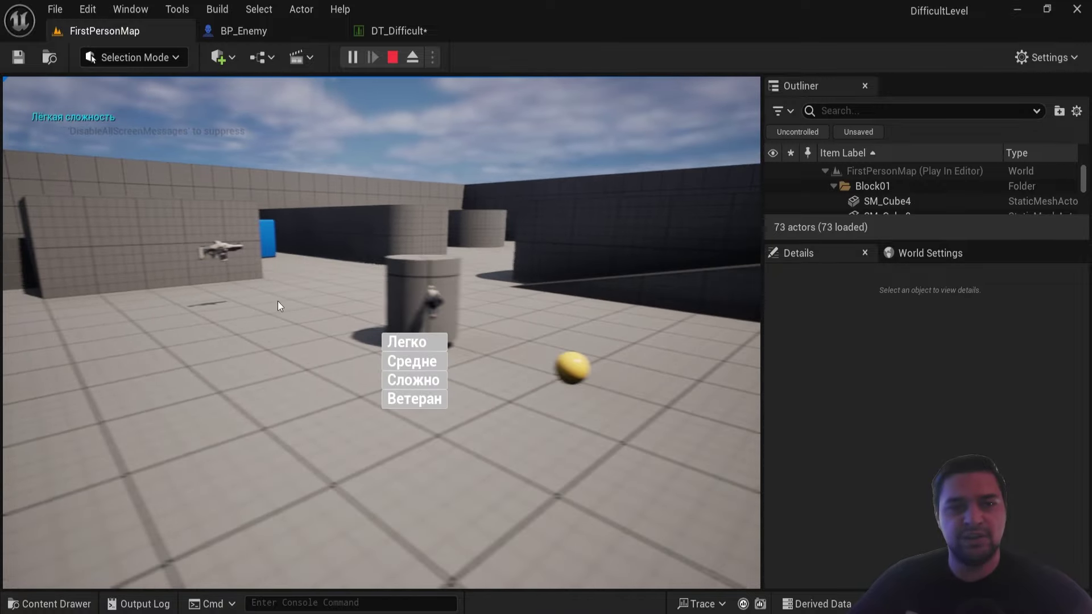
{"action": "left_click", "coordinate": [118, 210]}
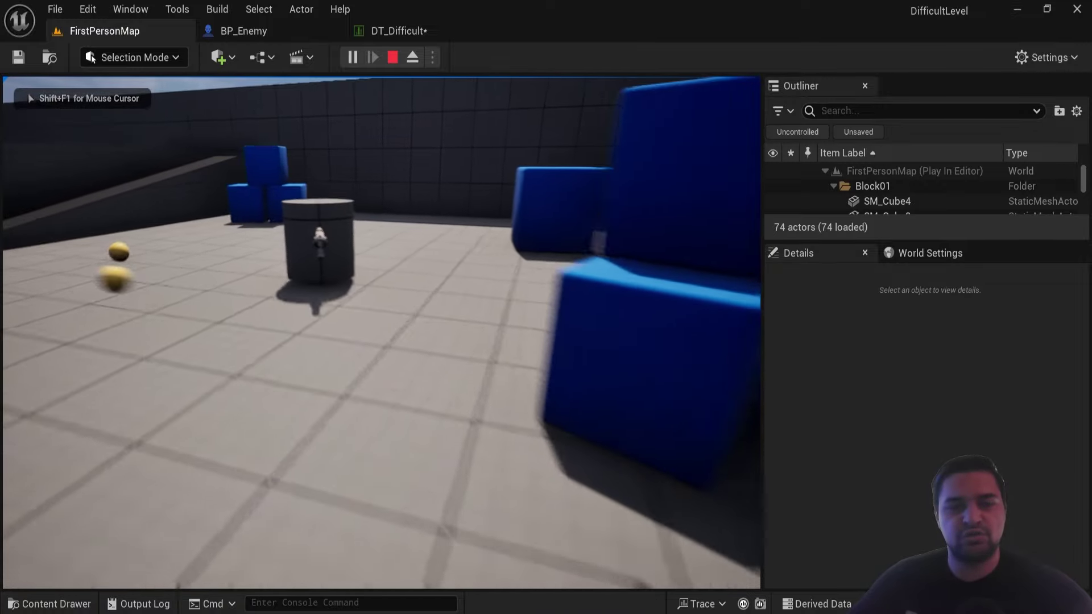
{"action": "left_click", "coordinate": [381, 332]}
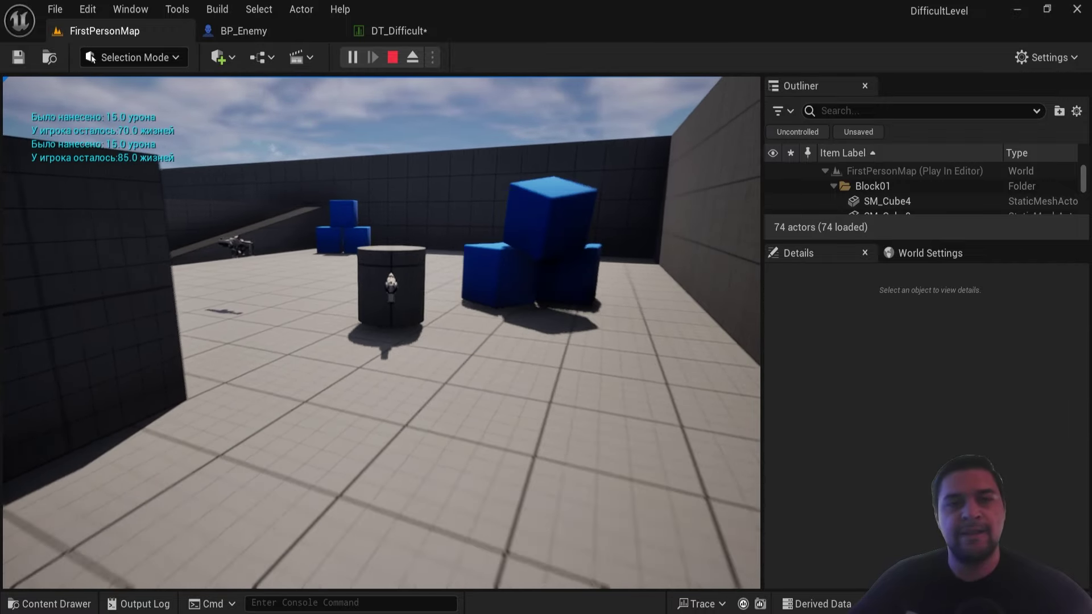
{"action": "key", "text": "Escape"}
{"action": "left_click", "coordinate": [445, 38]}
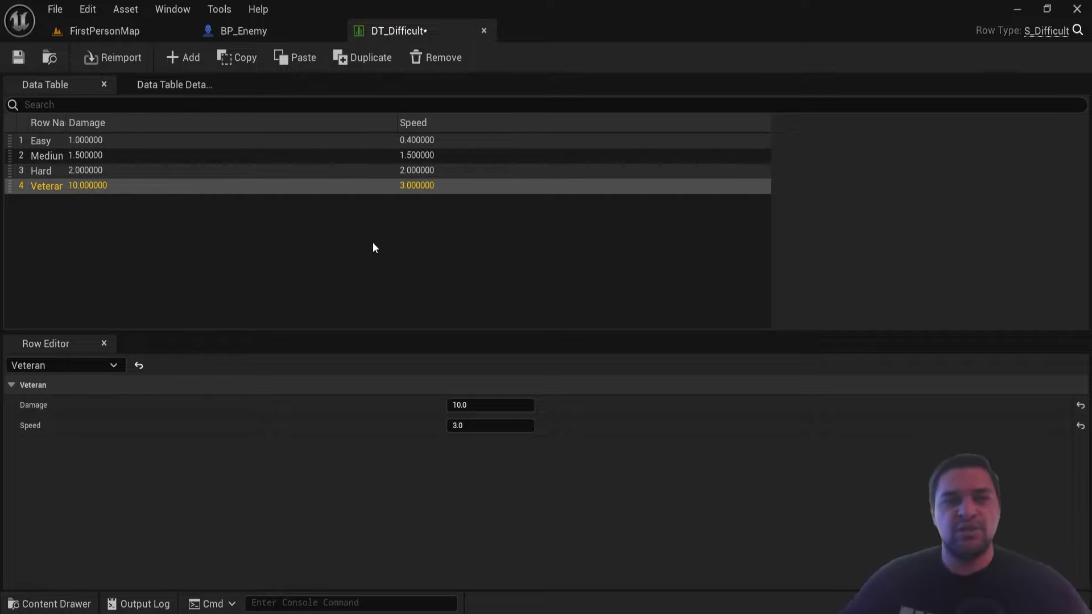
- Inspect BP_Enemy's Max Walk Speed multiply nodes and preceding AI movement logic, then start Play-In-Editor
{"action": "left_click", "coordinate": [280, 24]}
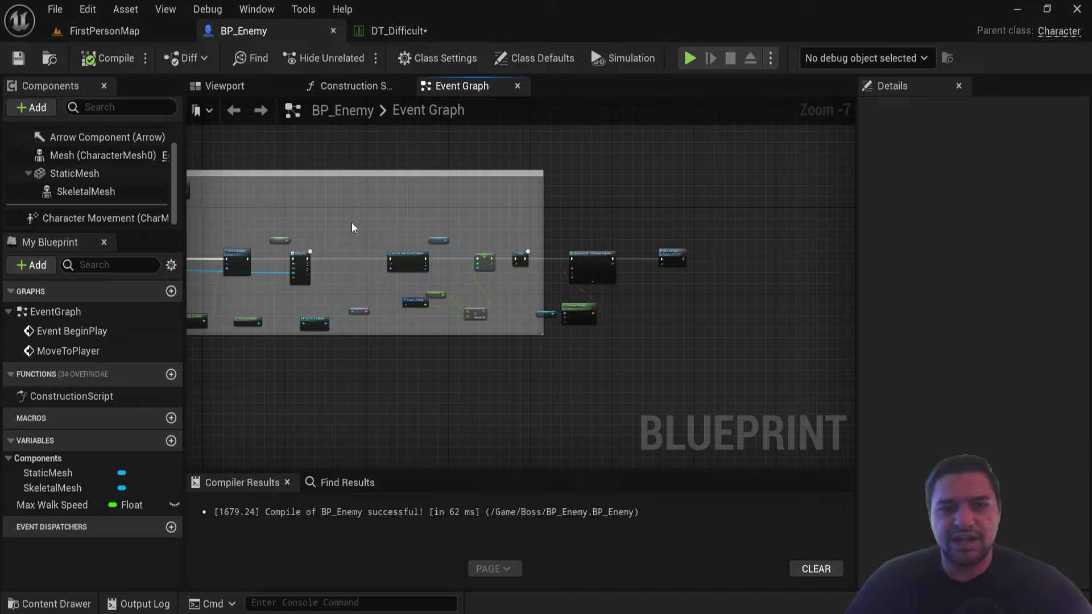
{"action": "scroll", "coordinate": [352, 227], "scroll_direction": "up", "scroll_amount": 3}
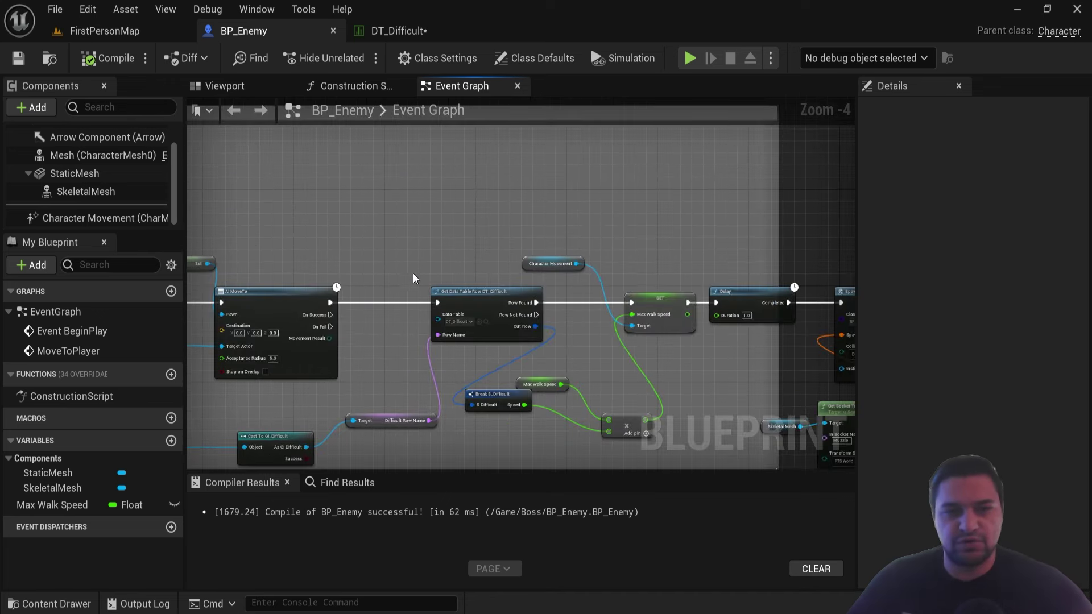
{"action": "right_click_drag", "start_coordinate": [414, 281], "coordinate": [515, 139]}
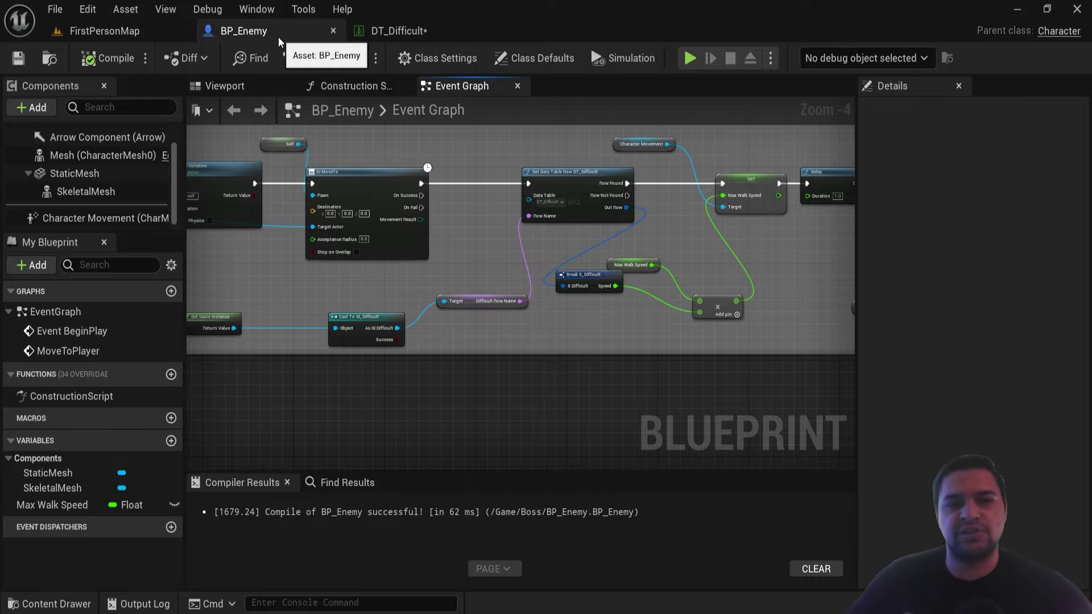
{"action": "mouse_move", "coordinate": [465, 159]}
{"action": "right_mouse_down"}
{"action": "mouse_move", "coordinate": [361, 223]}
{"action": "mouse_move", "coordinate": [706, 219]}
{"action": "right_mouse_up"}
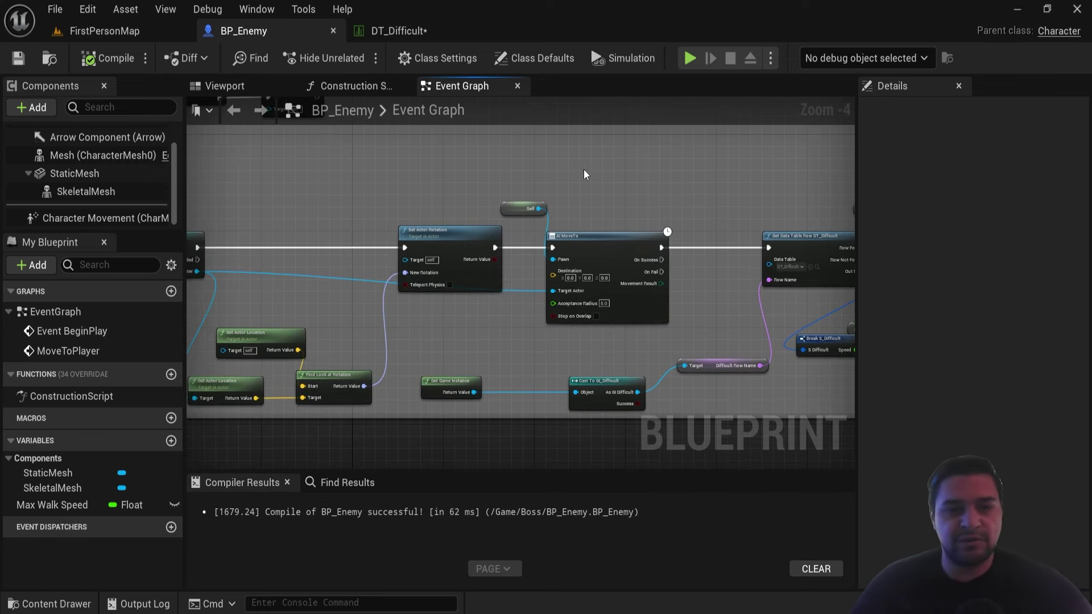
{"action": "key", "text": "alt+p"}
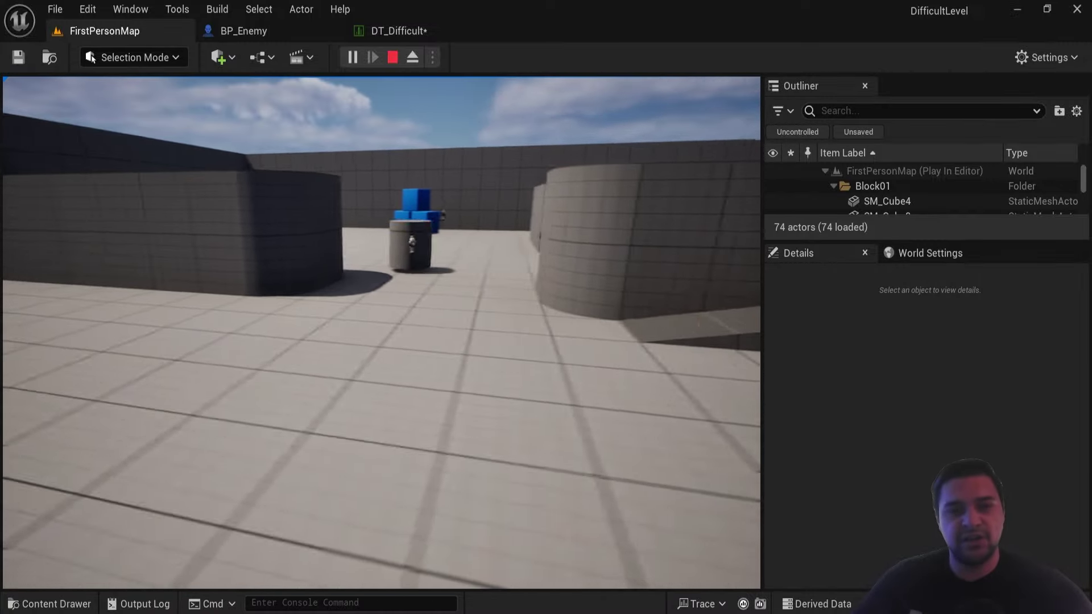
- End the play session and bring up DT_Difficult showing Veteran Damage 10 and Speed 3
{"action": "key", "text": "Escape"}
{"action": "left_click", "coordinate": [429, 26]}
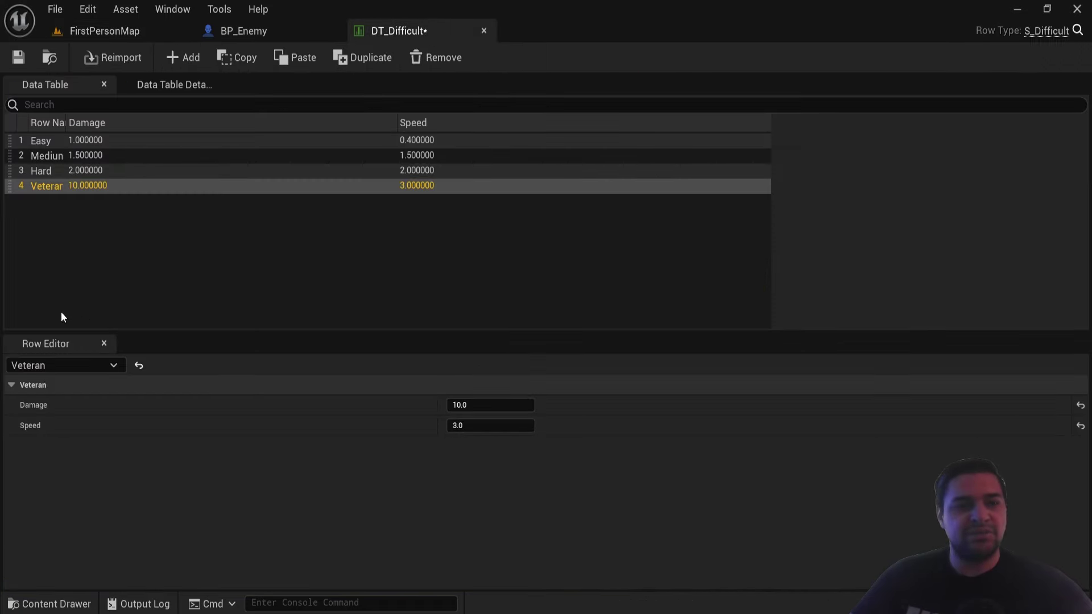
- Inspect S_Difficult's Damage and Speed float fields, then fly the FirstPersonMap view toward the flag and cubes
{"action": "key", "text": "ctrl+space"}
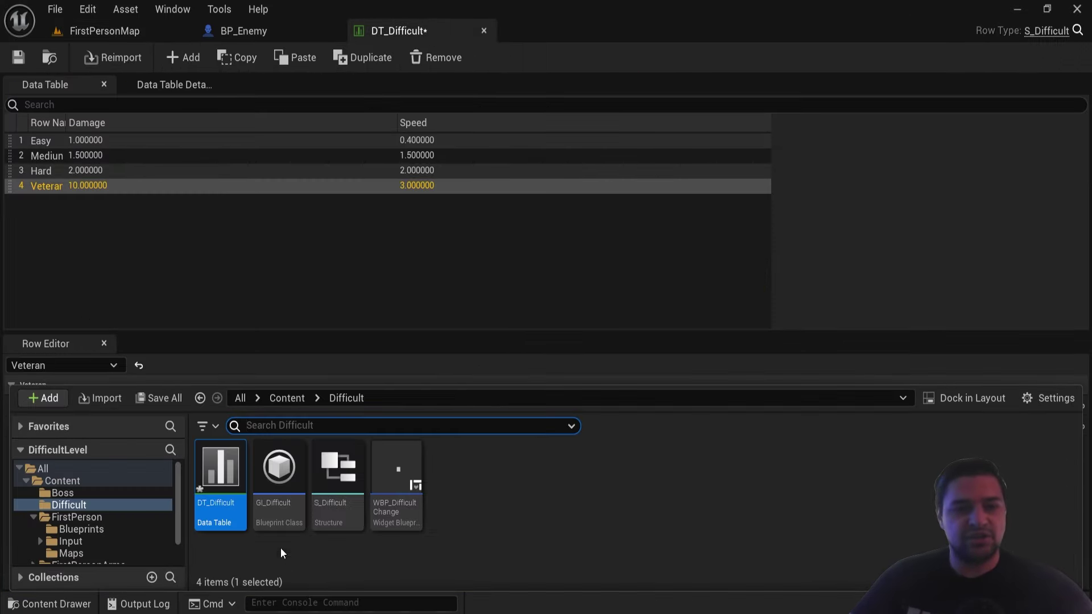
{"action": "double_click", "coordinate": [337, 495]}
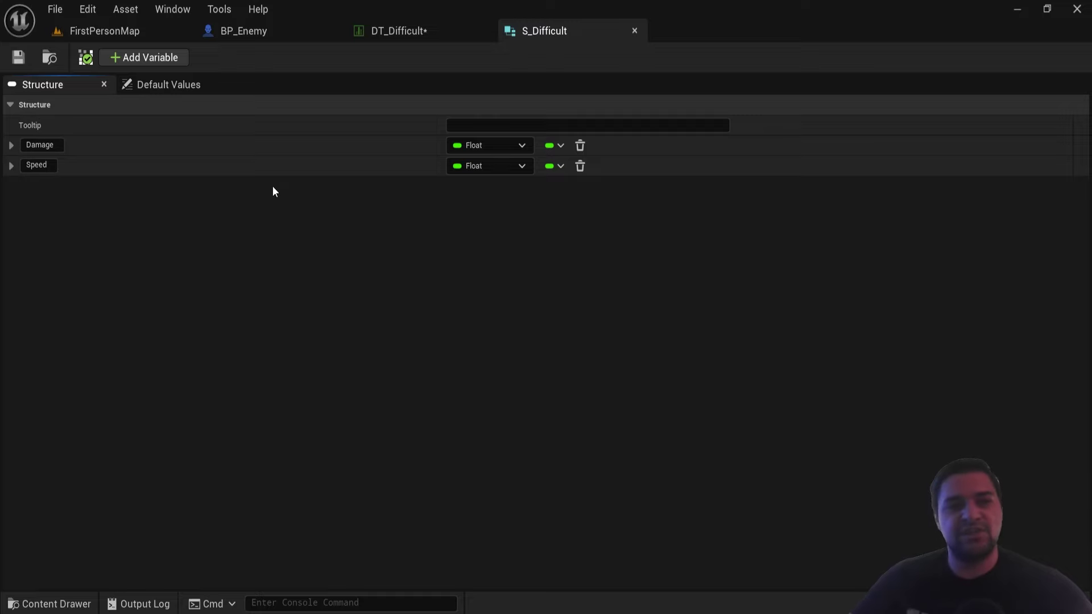
{"action": "left_click", "coordinate": [121, 32]}
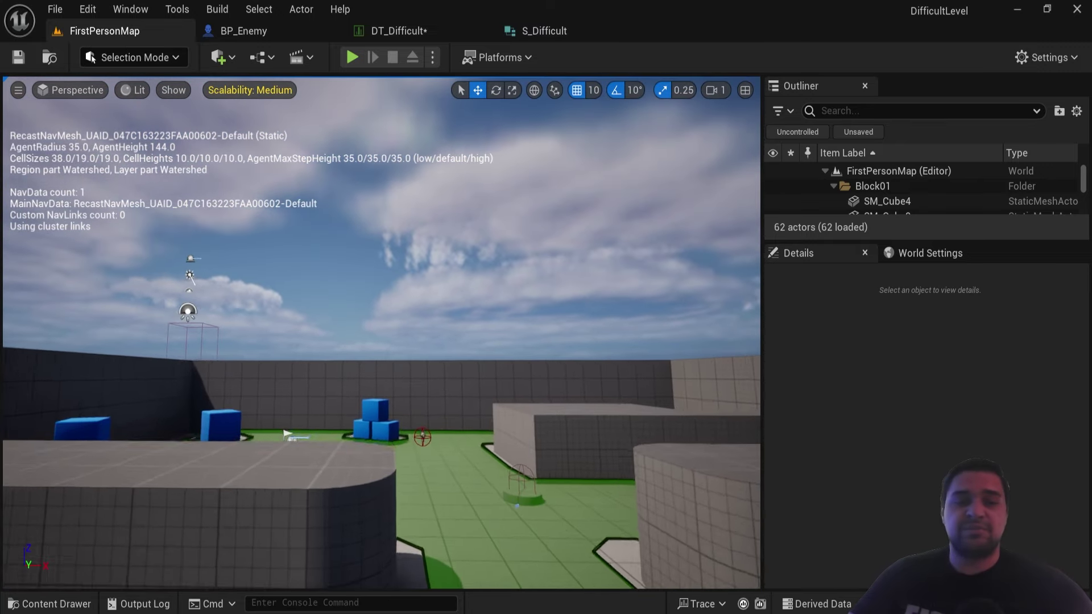
{"action": "mouse_move", "coordinate": [382, 333]}
{"action": "right_mouse_down"}
{"action": "mouse_move", "coordinate": [381, 364]}
{"action": "mouse_move", "coordinate": [364, 319]}
{"action": "right_mouse_up"}
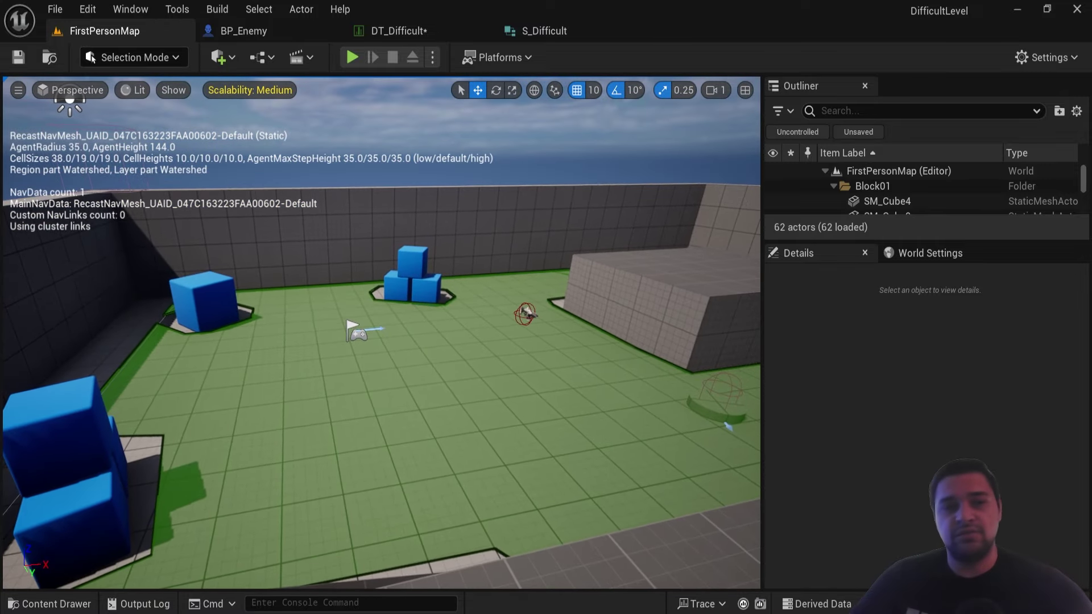
{"action": "right_click_drag", "start_coordinate": [381, 333], "coordinate": [364, 330]}
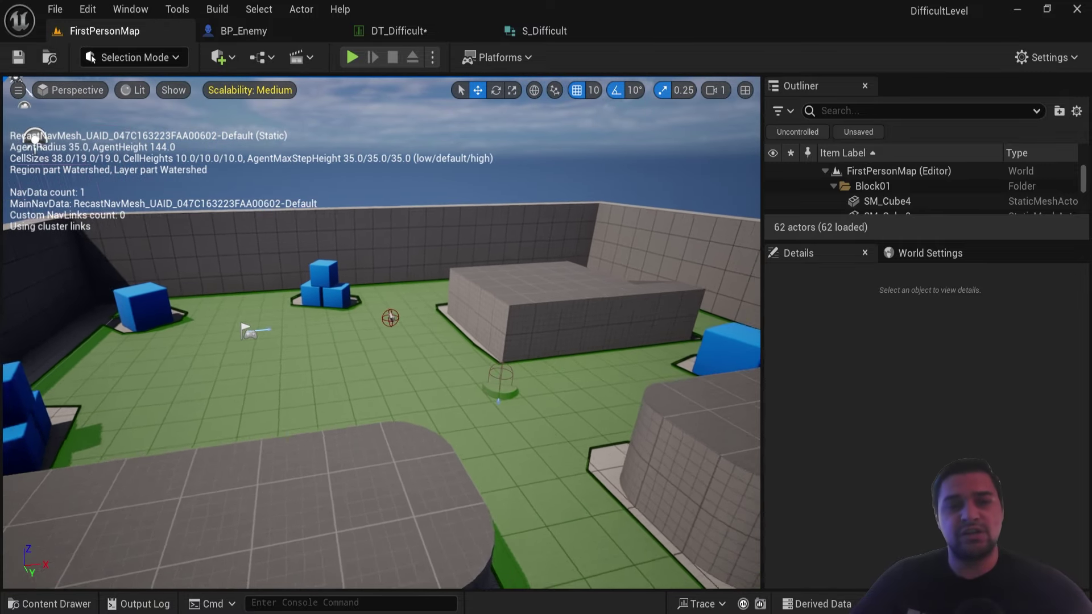